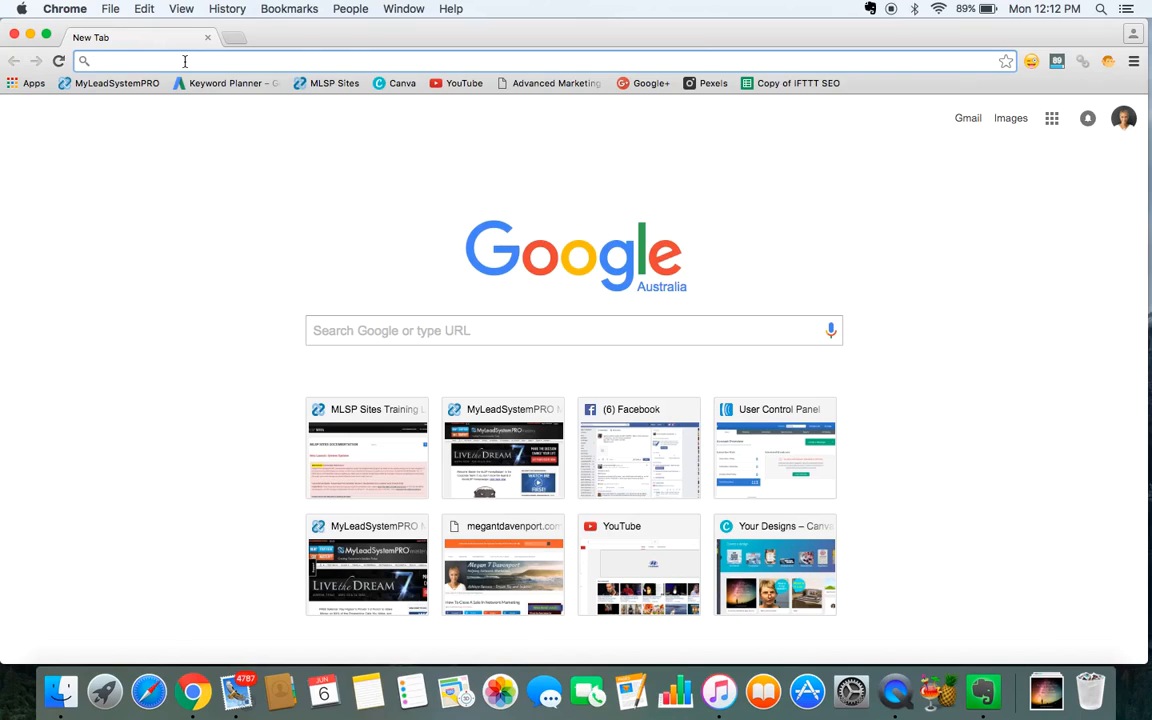
Open canva.com in the browser.
{"action": "type", "text": "canva.com"}
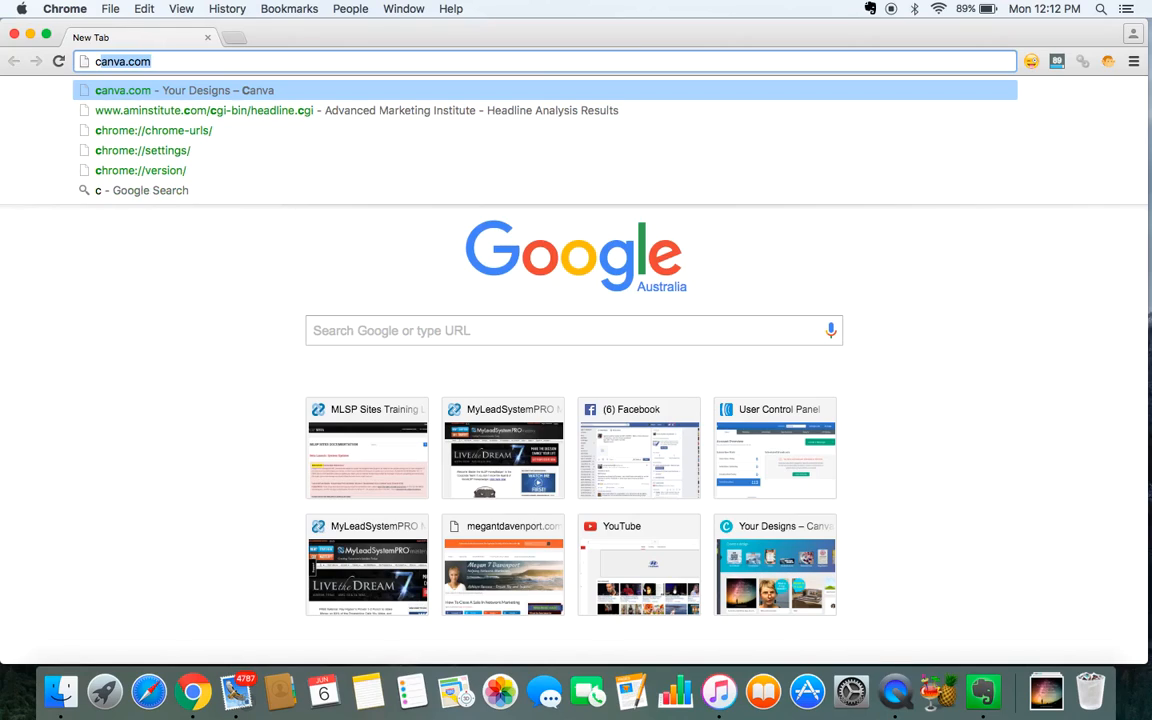
{"action": "key", "text": "Return"}
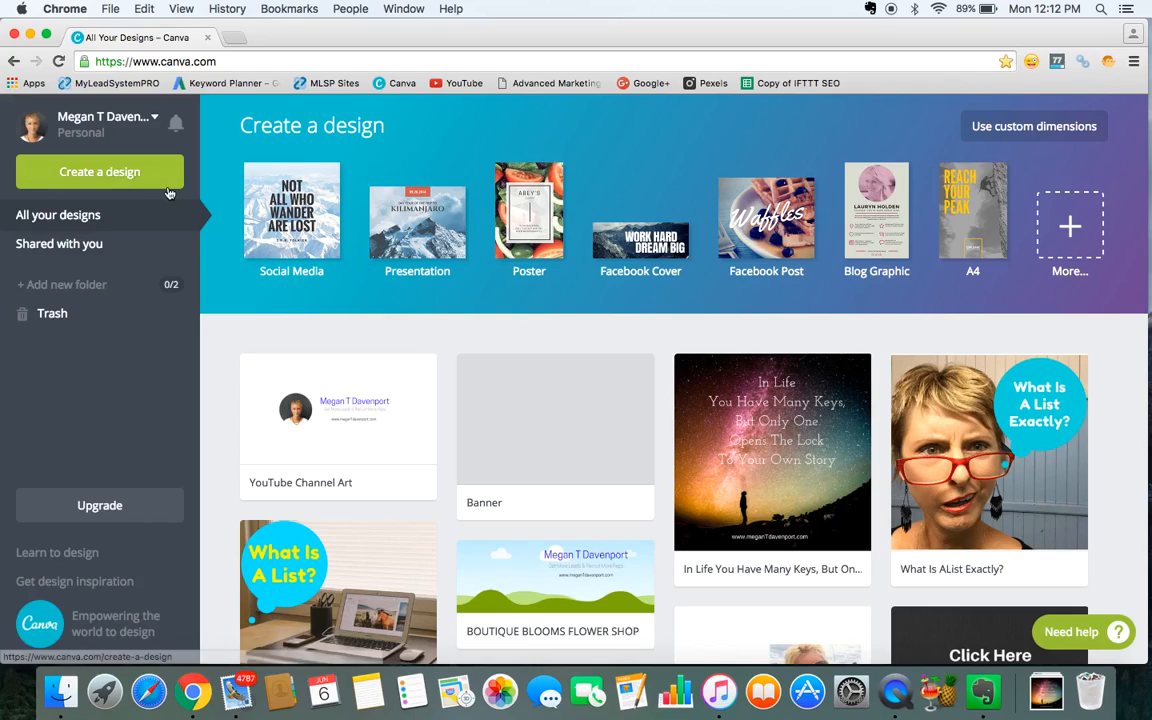
Open facebook.com in a new tab and go to your own business page from the account menu.
{"action": "left_click", "coordinate": [234, 38]}
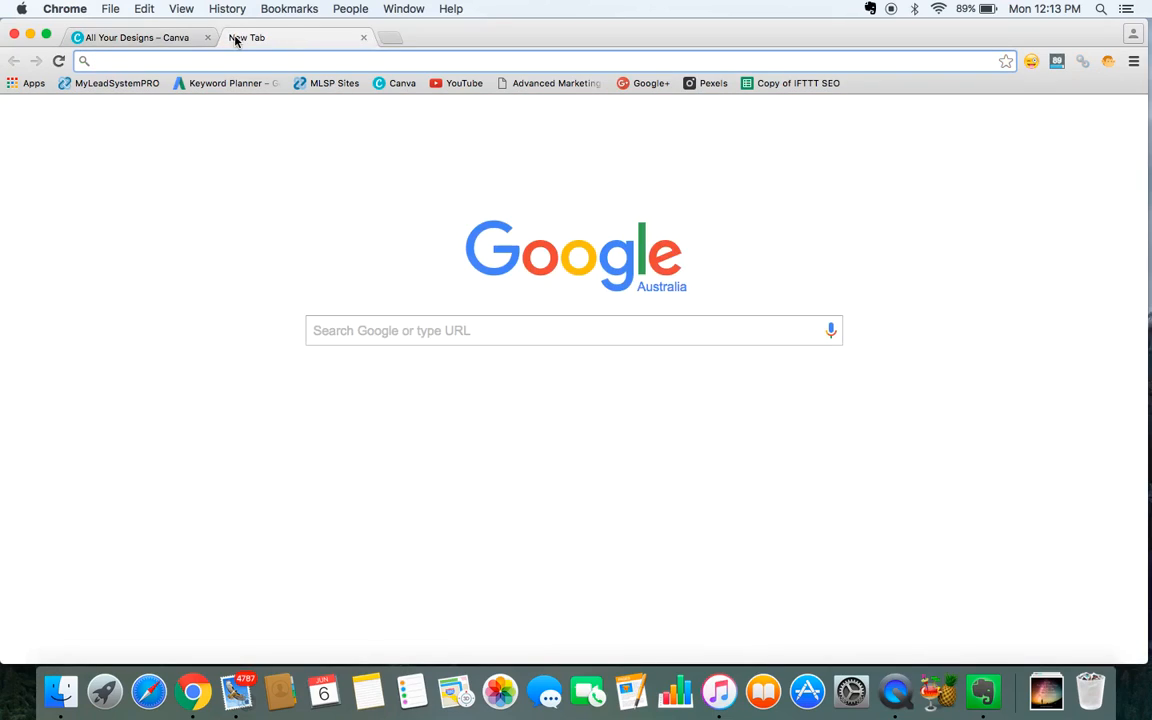
{"action": "type", "text": "facebook.com"}
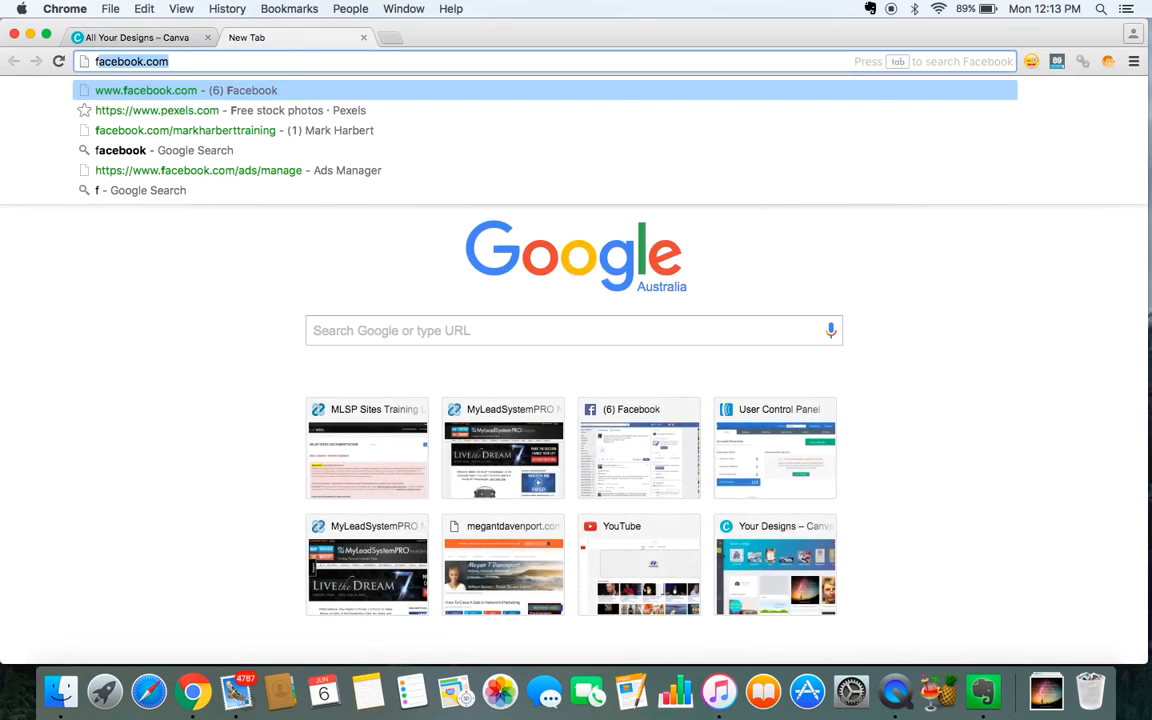
{"action": "key", "text": "Return"}
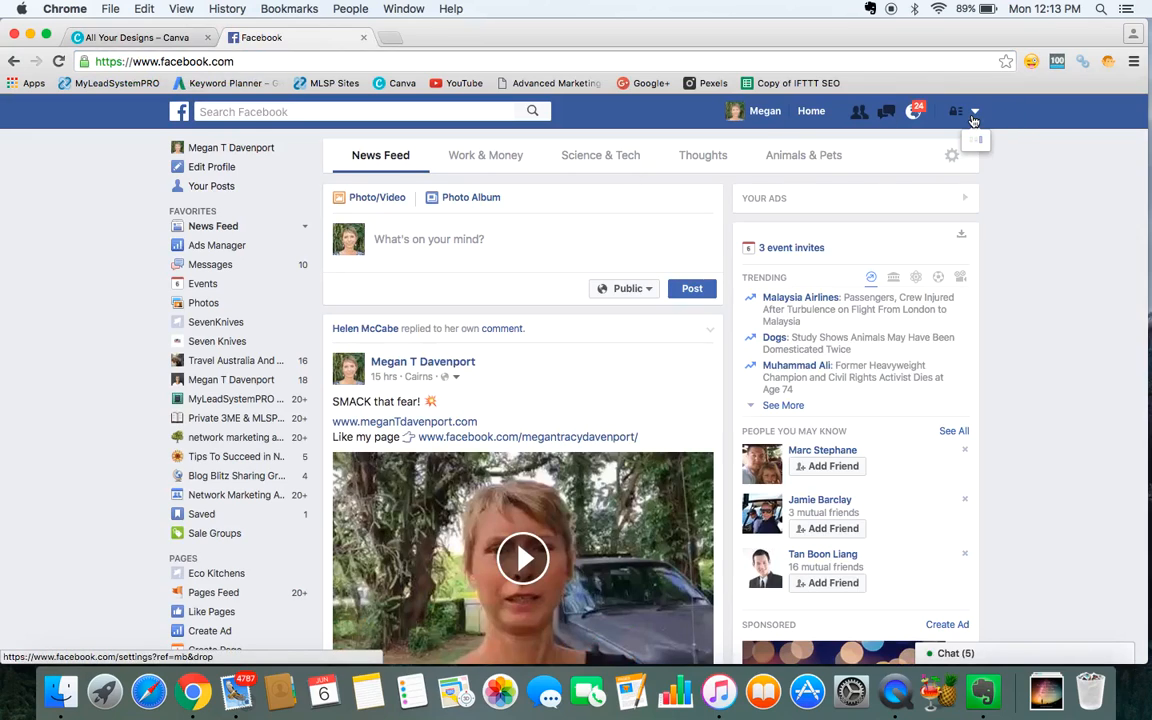
{"action": "left_click", "coordinate": [975, 112]}
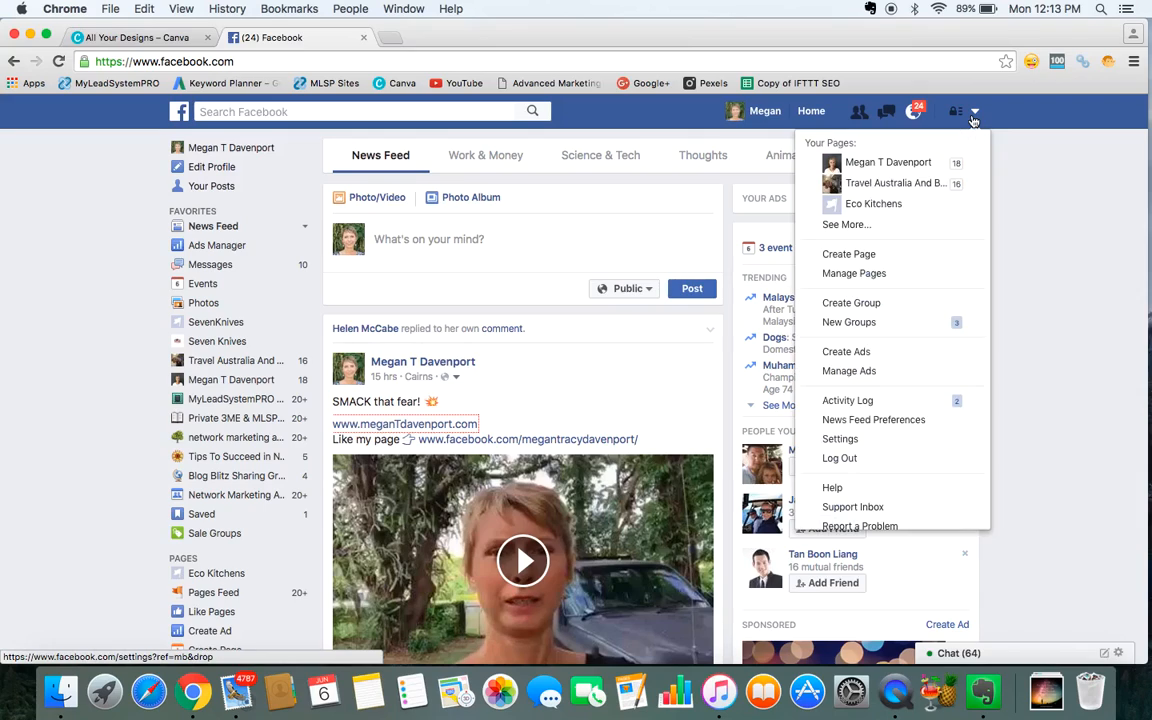
{"action": "left_click", "coordinate": [888, 164]}
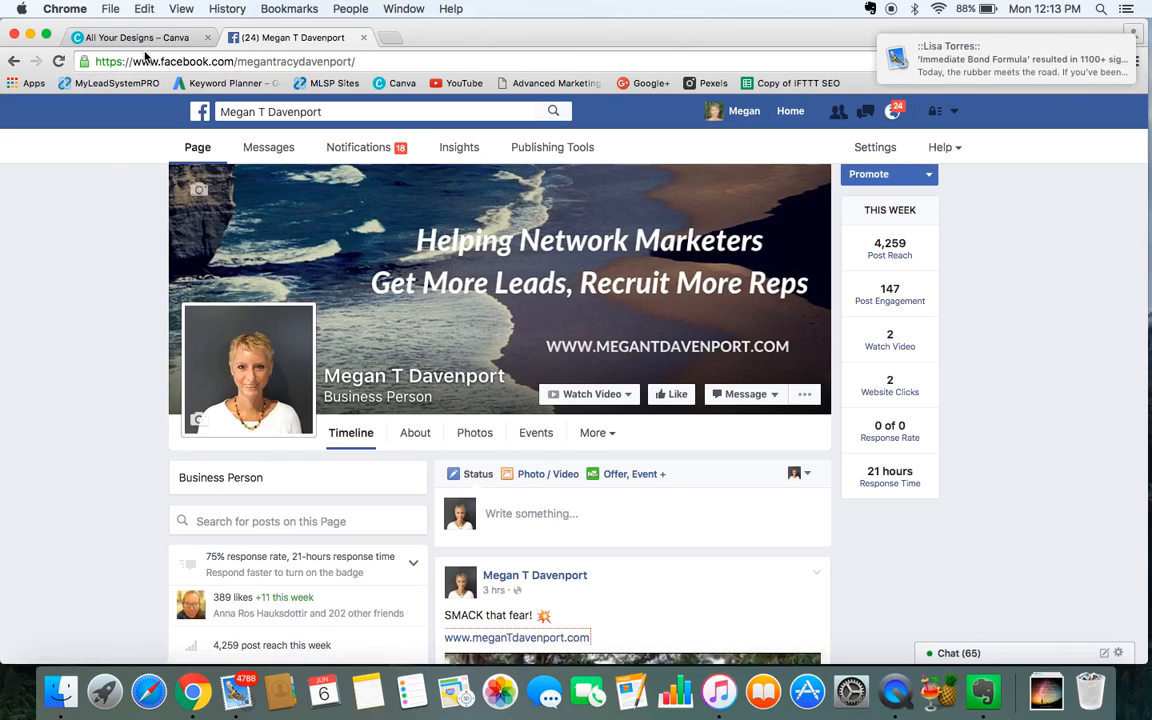
Return to the Canva tab and start a new Facebook Cover design.
{"action": "left_click", "coordinate": [145, 40]}
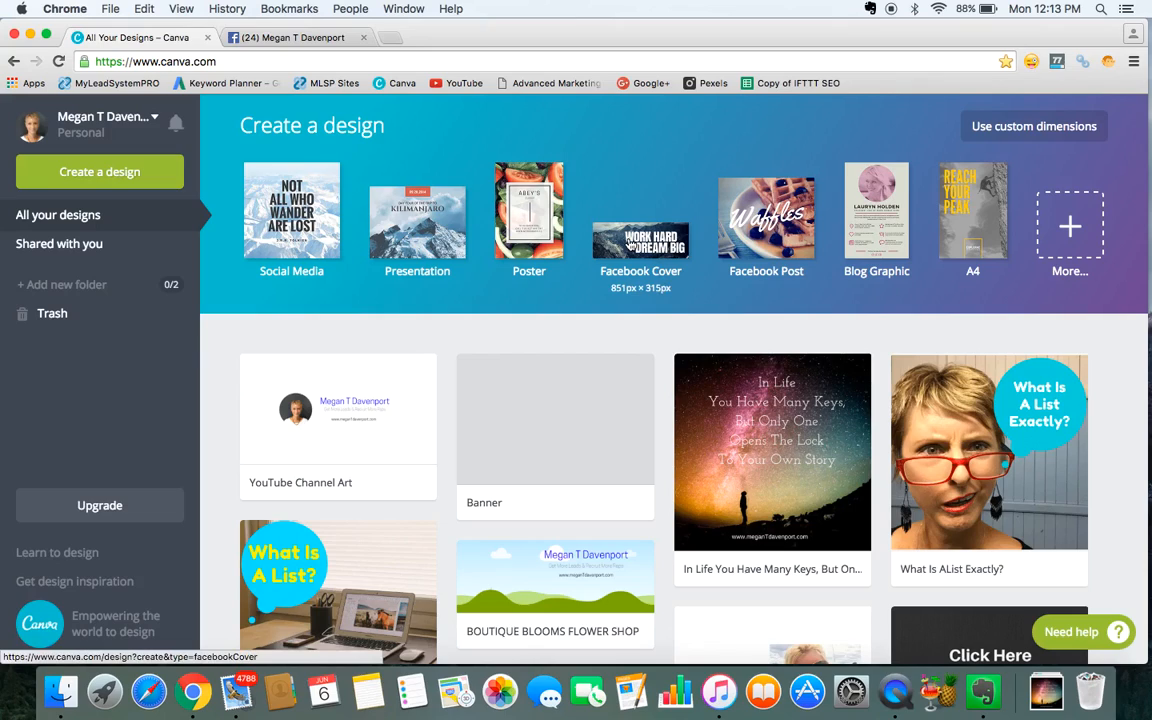
{"action": "left_click", "coordinate": [628, 243]}
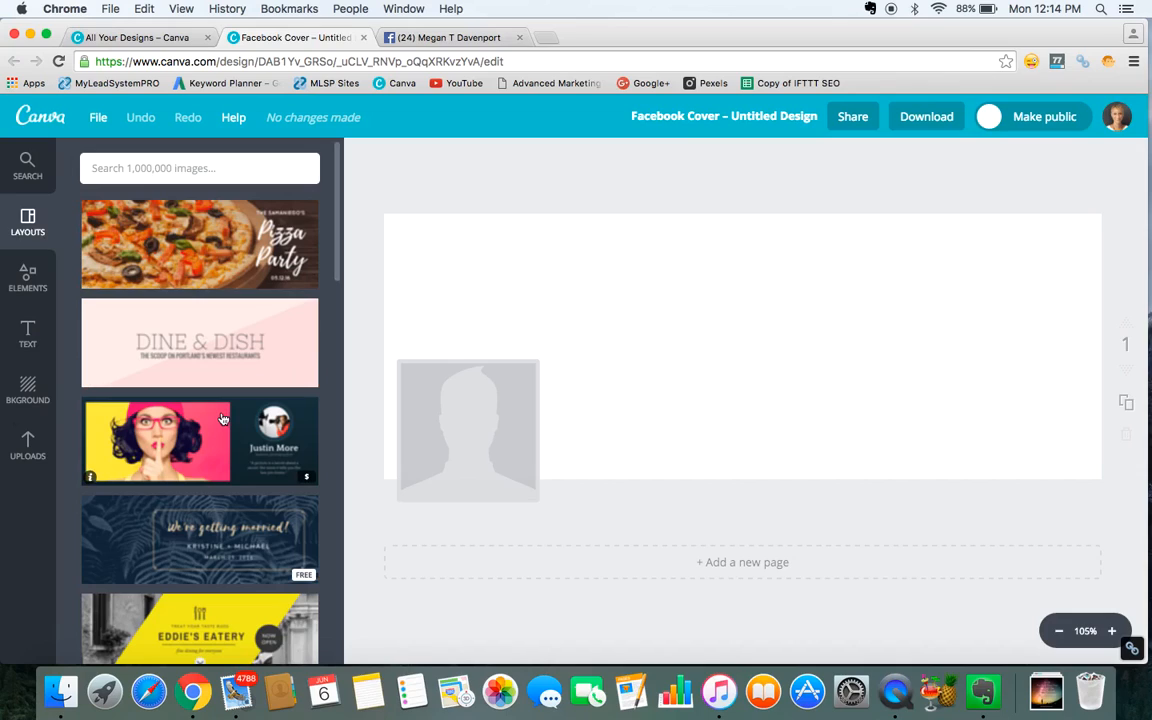
Browse the cover layouts and apply the "INSPIRED Photography" layout.
{"action": "scroll", "coordinate": [223, 418], "scroll_direction": "down", "scroll_amount": 2}
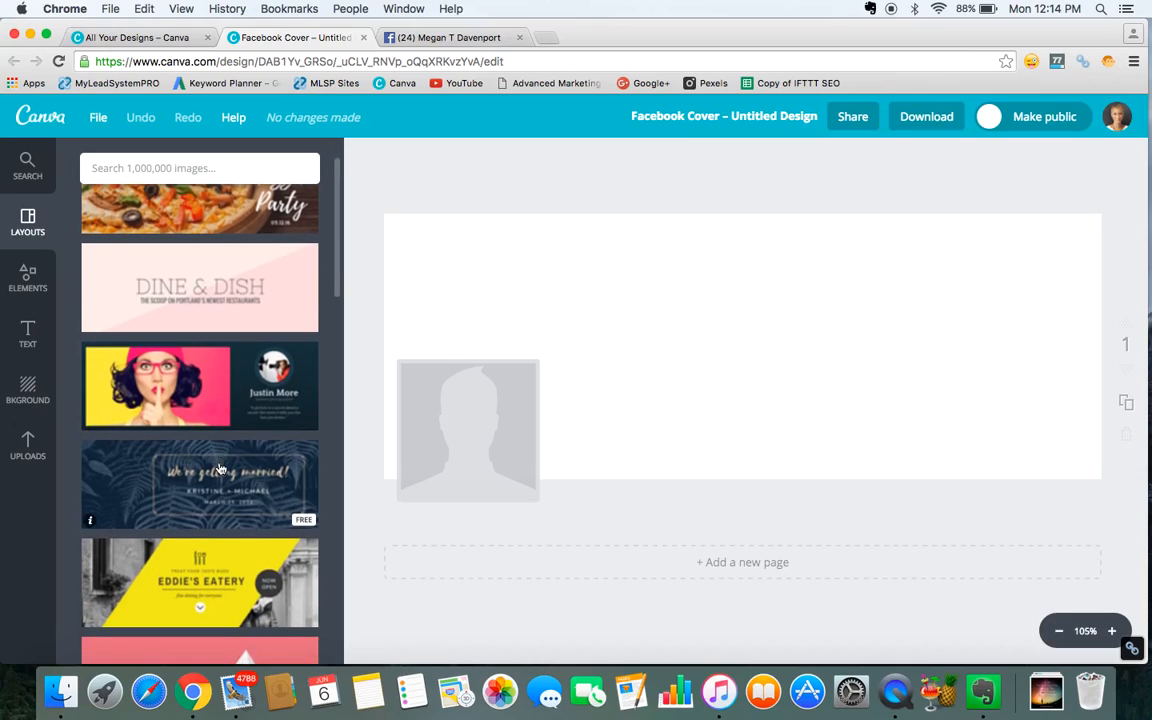
{"action": "scroll", "coordinate": [220, 468], "scroll_direction": "down", "scroll_amount": 4}
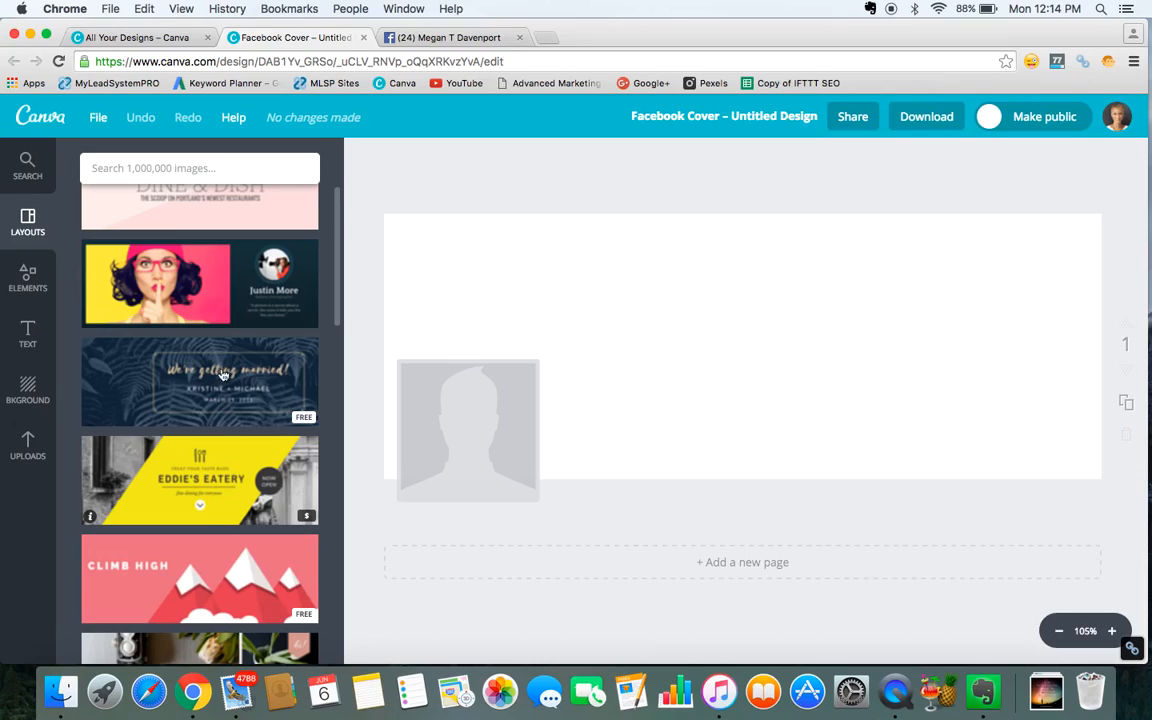
{"action": "scroll", "coordinate": [211, 488], "scroll_direction": "down", "scroll_amount": 3}
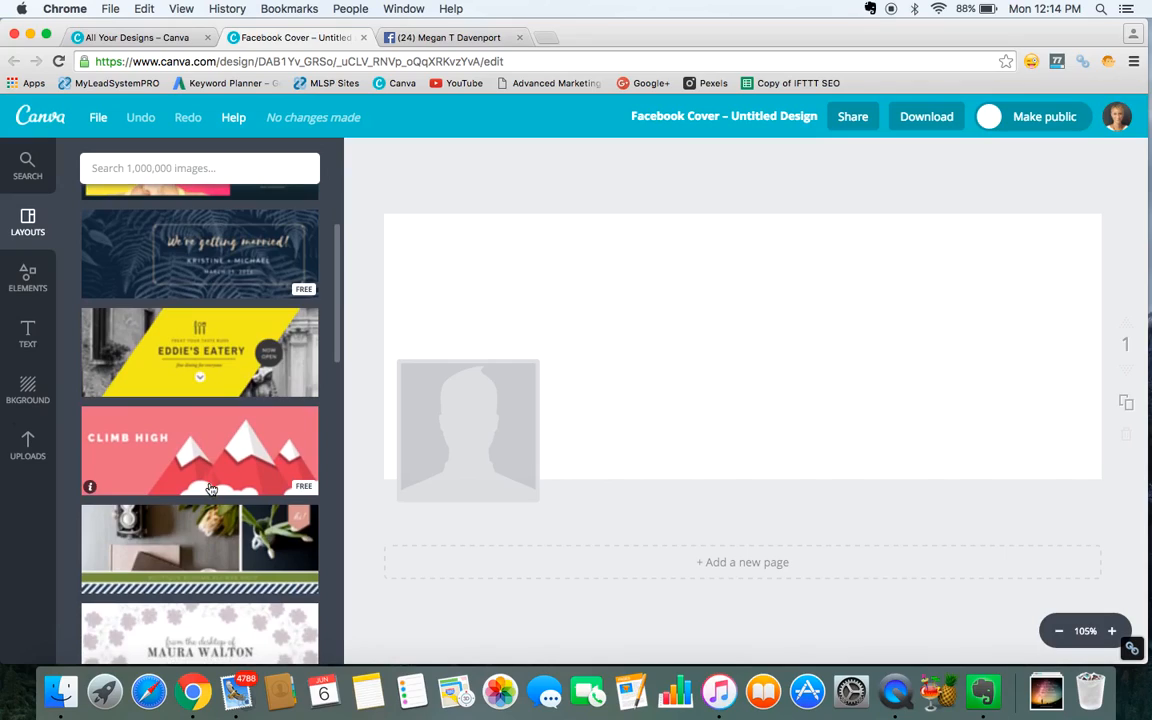
{"action": "scroll", "coordinate": [211, 488], "scroll_direction": "down", "scroll_amount": 5}
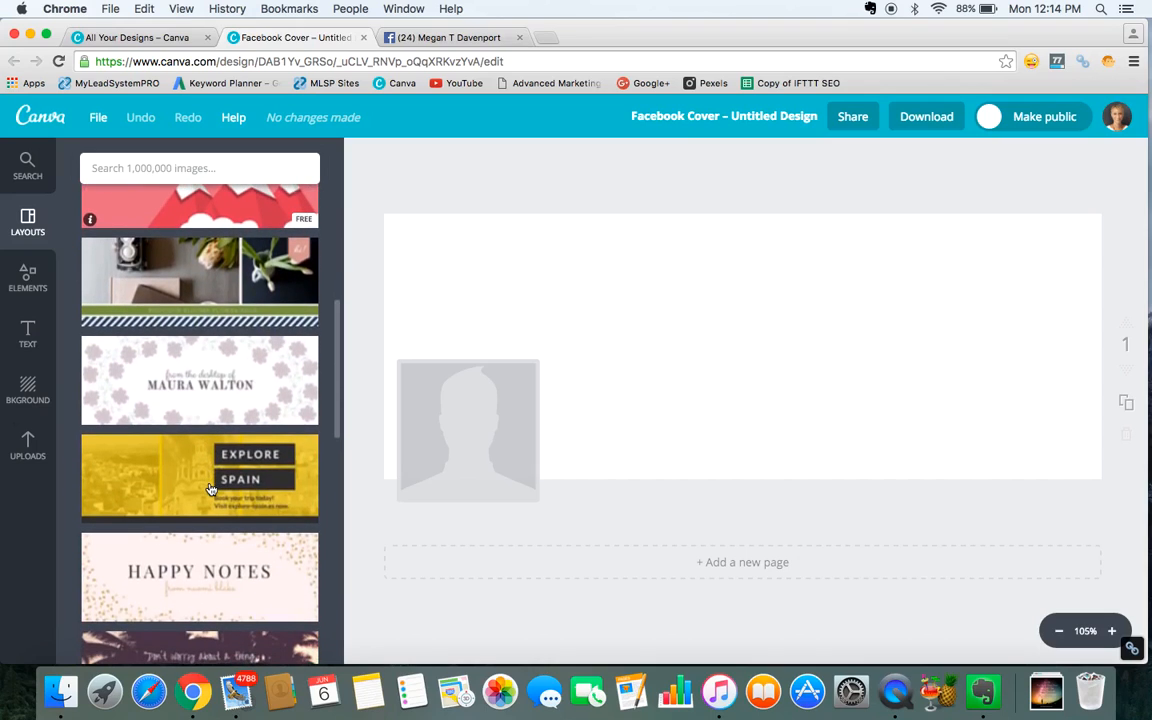
{"action": "scroll", "coordinate": [211, 488], "scroll_direction": "down", "scroll_amount": 5}
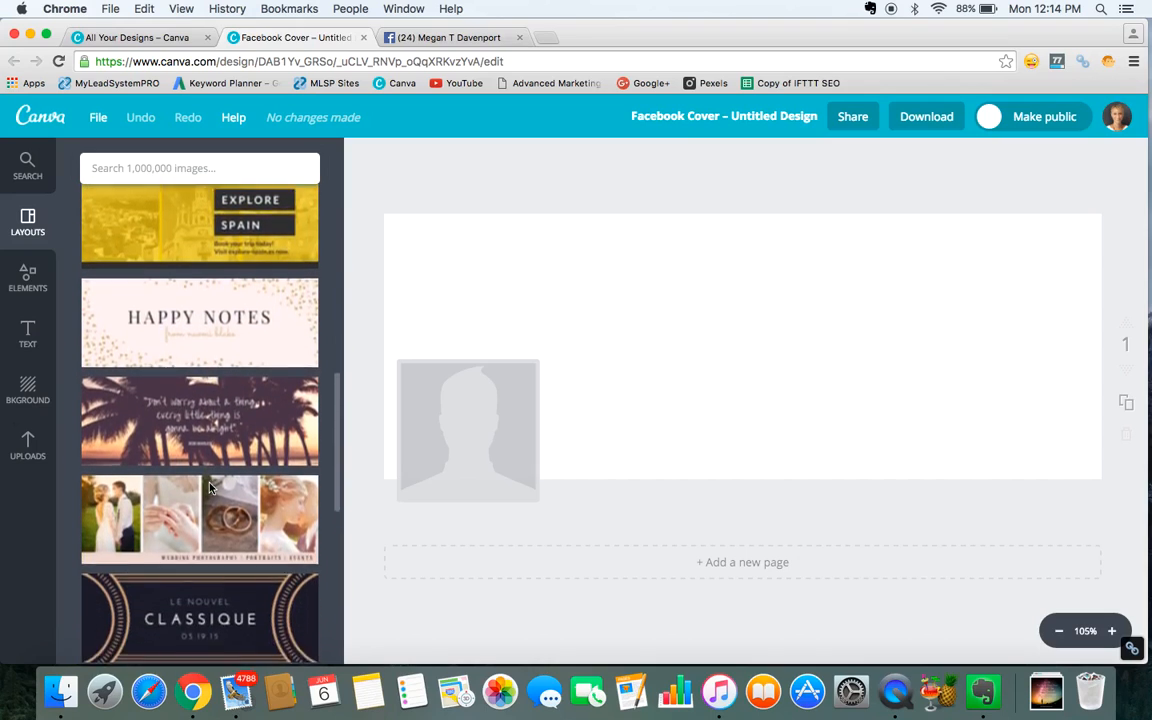
{"action": "scroll", "coordinate": [211, 488], "scroll_direction": "down", "scroll_amount": 3}
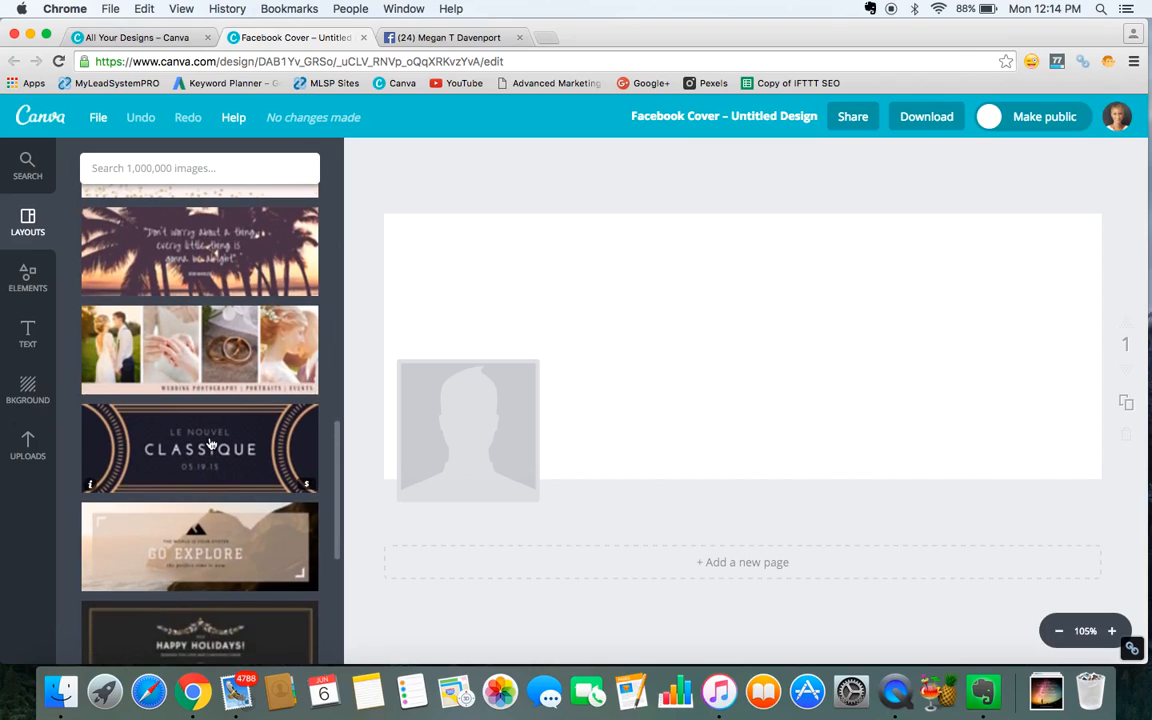
{"action": "scroll", "coordinate": [211, 440], "scroll_direction": "down", "scroll_amount": 5}
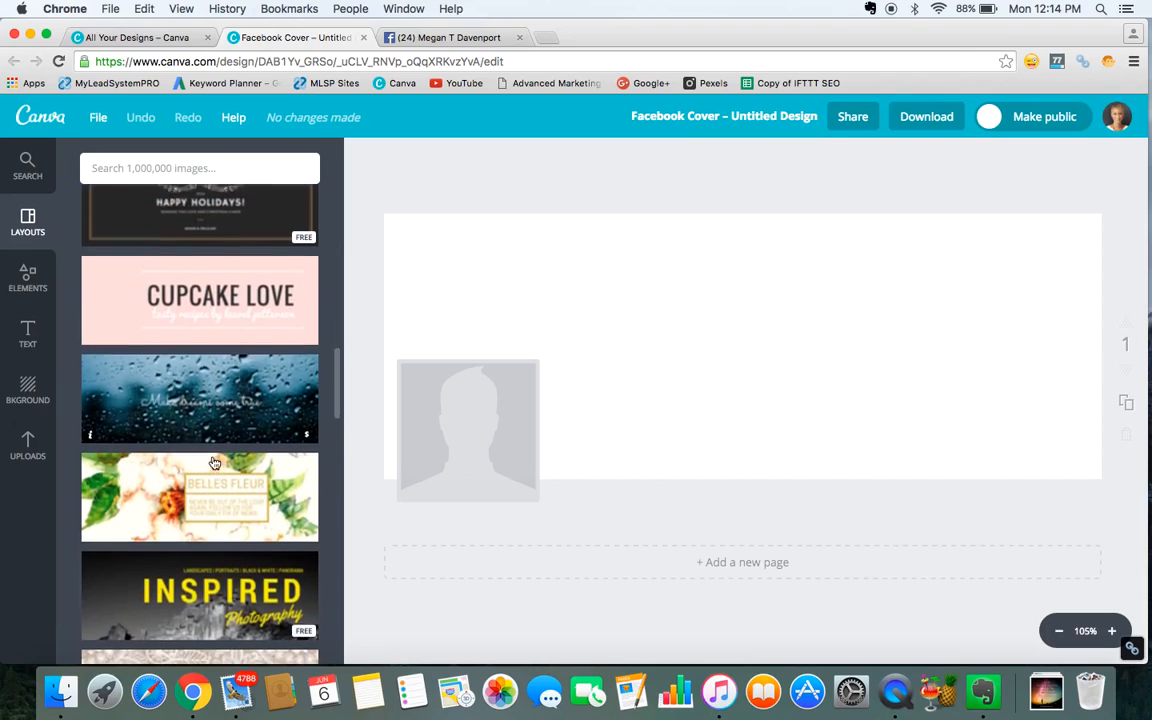
{"action": "scroll", "coordinate": [207, 465], "scroll_direction": "down", "scroll_amount": 3}
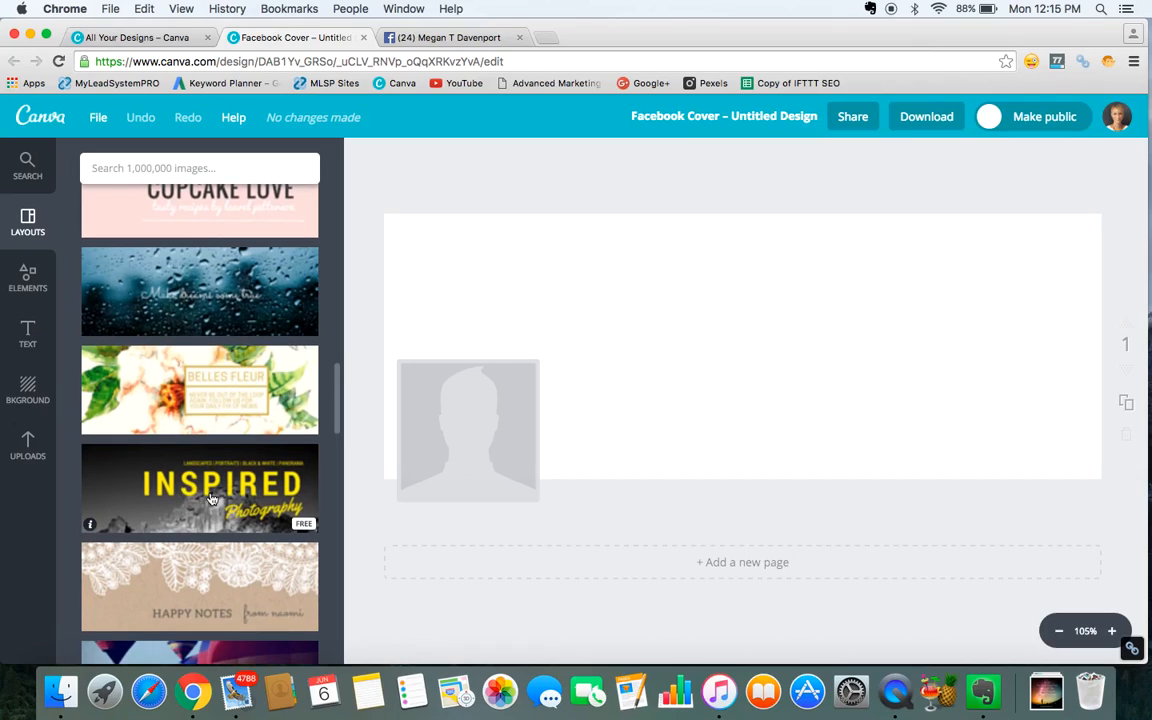
{"action": "left_click", "coordinate": [211, 498]}
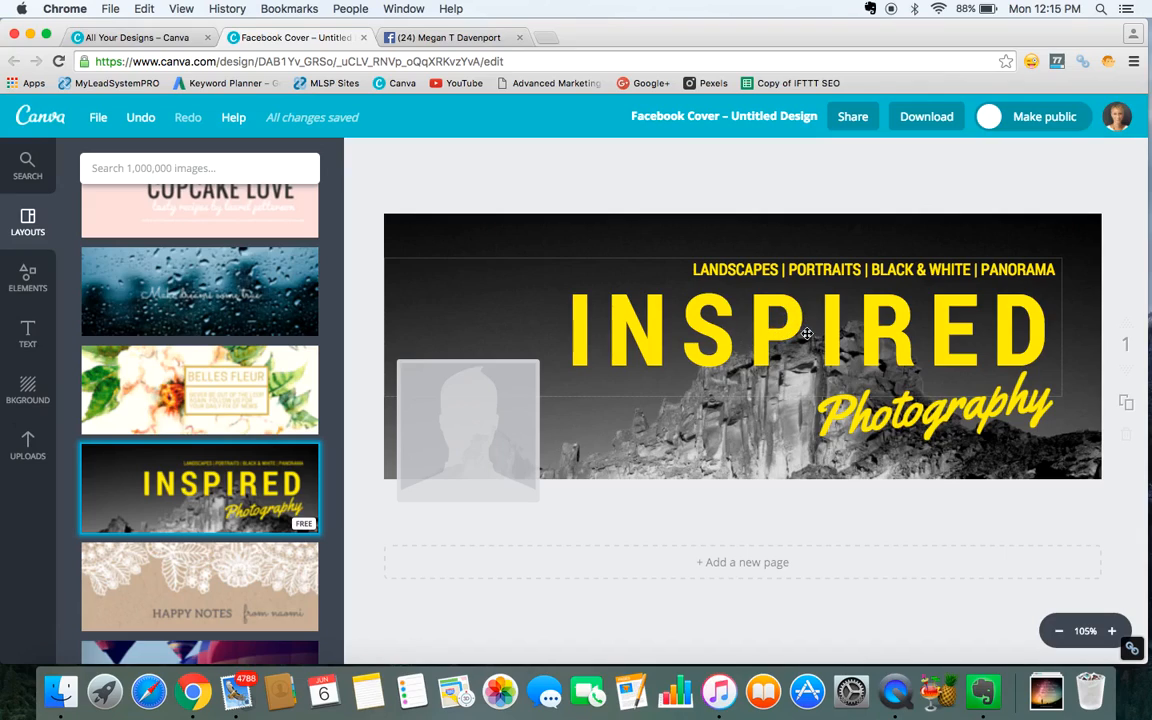
Delete the "LANDSCAPES | PORTRAITS | BLACK & WHITE | PANORAMA" tagline and the black-and-white background photo.
{"action": "left_click", "coordinate": [779, 325]}
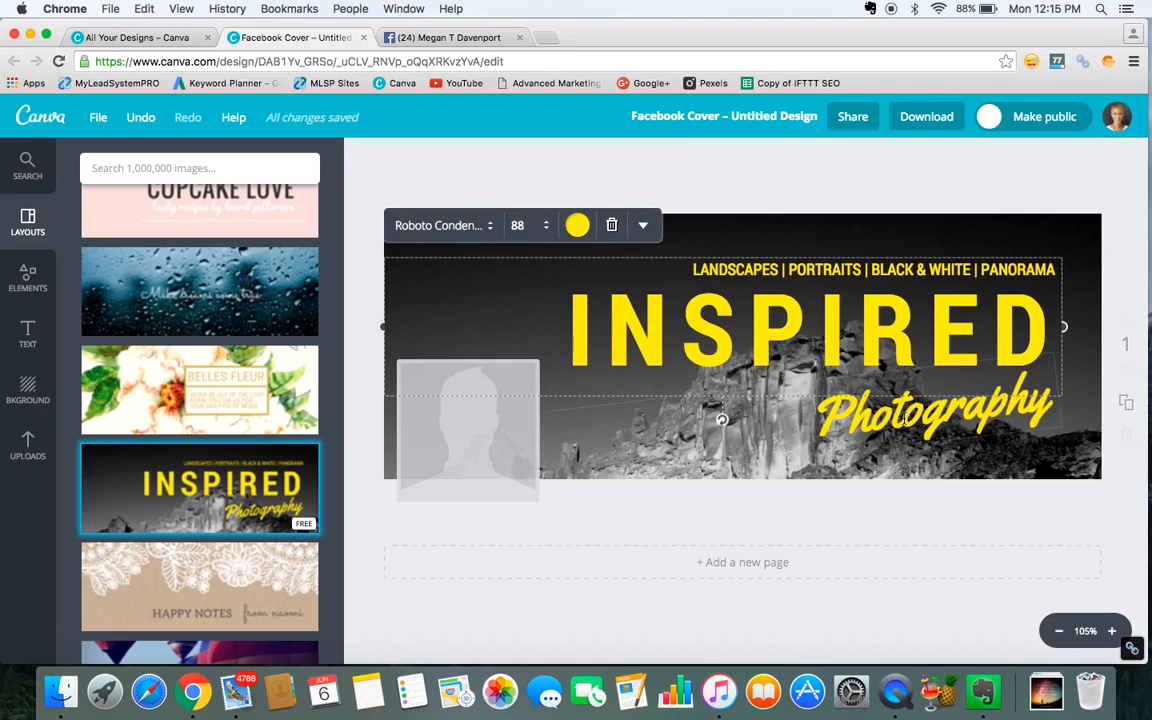
{"action": "left_click", "coordinate": [905, 420]}
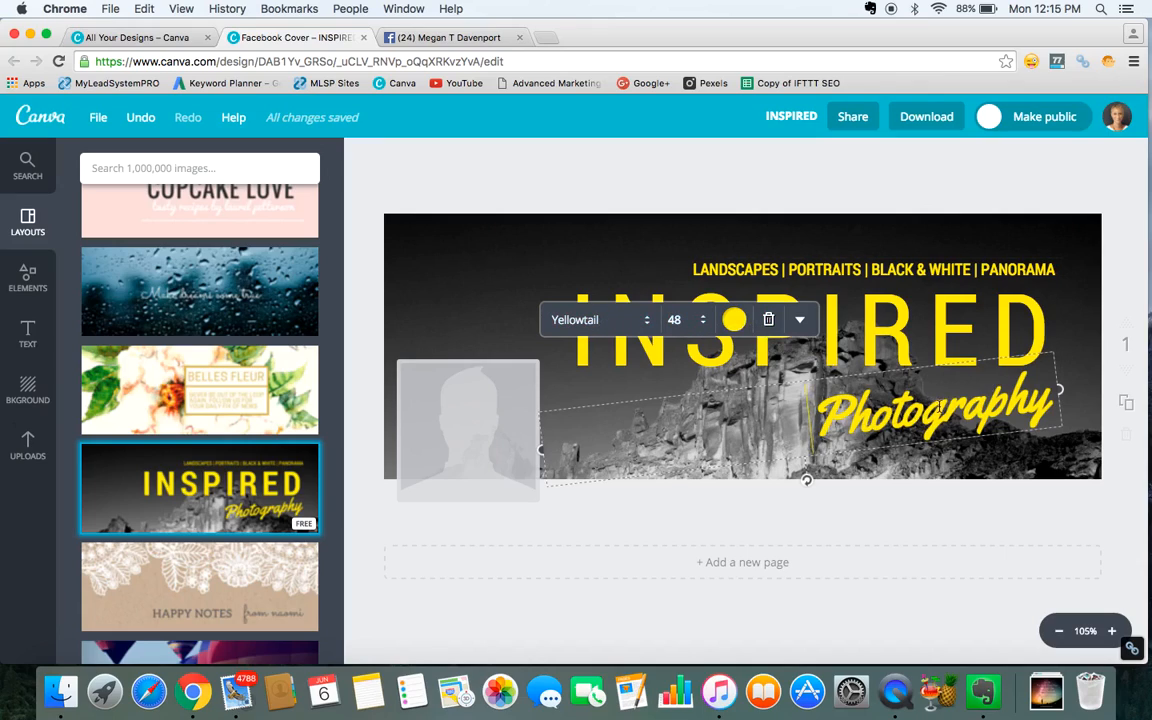
{"action": "left_click", "coordinate": [866, 270]}
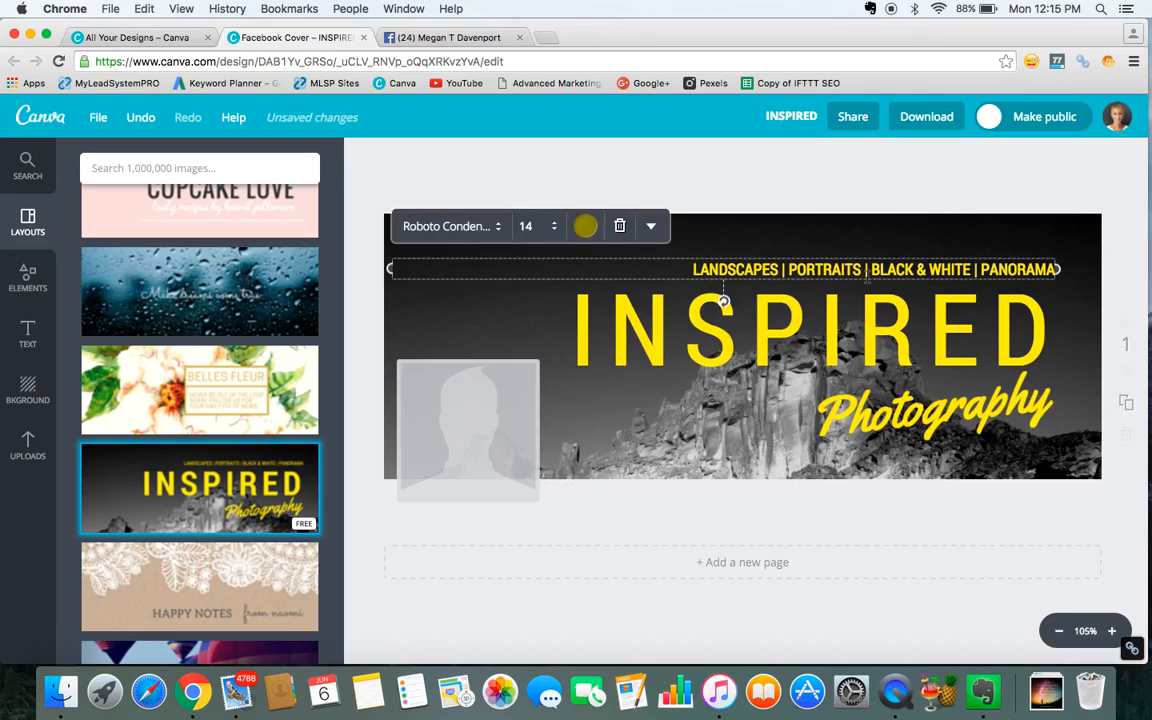
{"action": "left_click", "coordinate": [679, 434]}
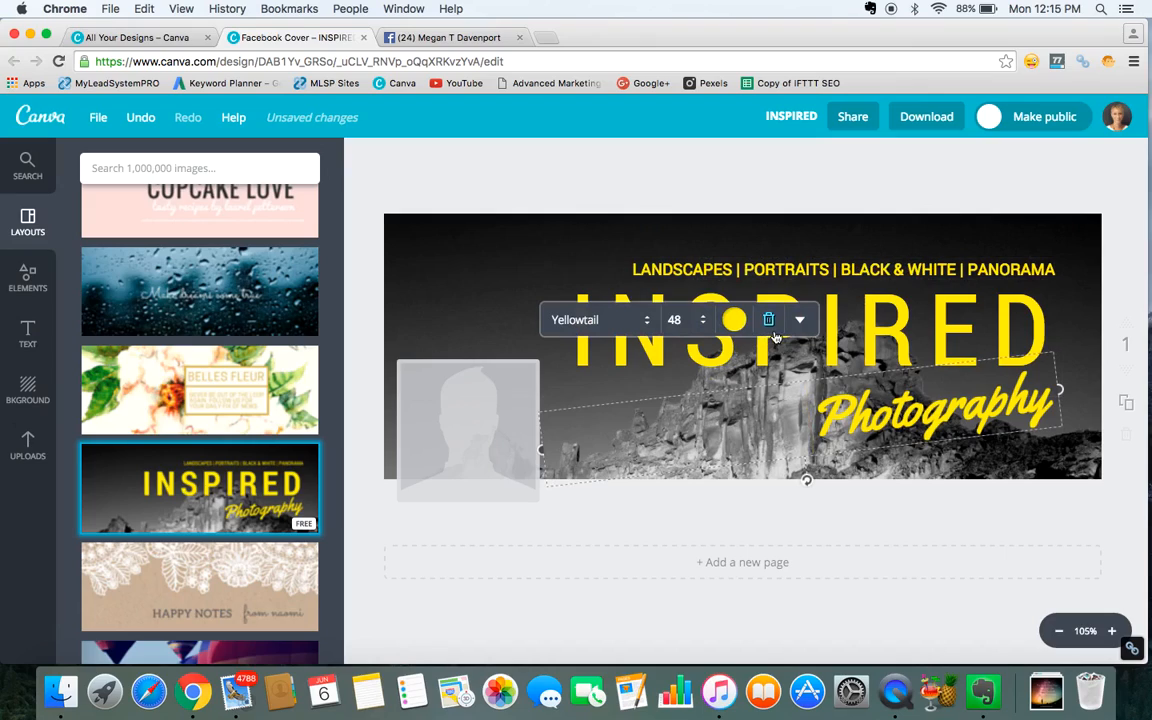
{"action": "left_click", "coordinate": [452, 277]}
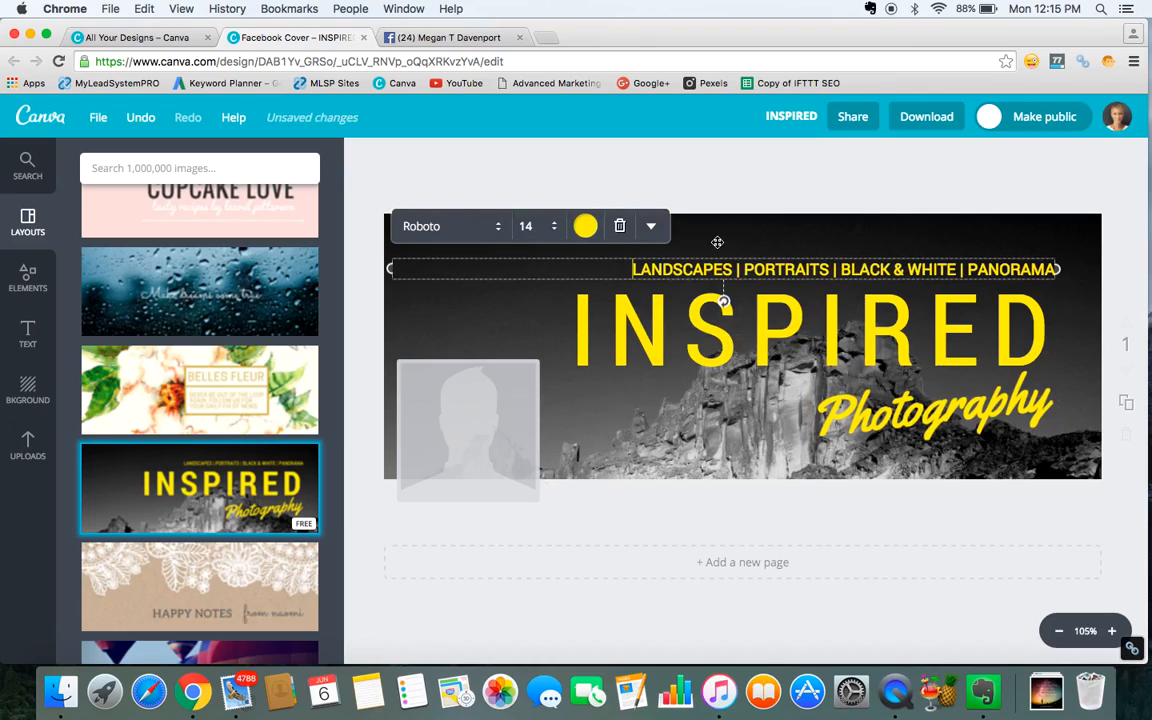
{"action": "left_click", "coordinate": [621, 226]}
{"action": "left_click", "coordinate": [613, 242]}
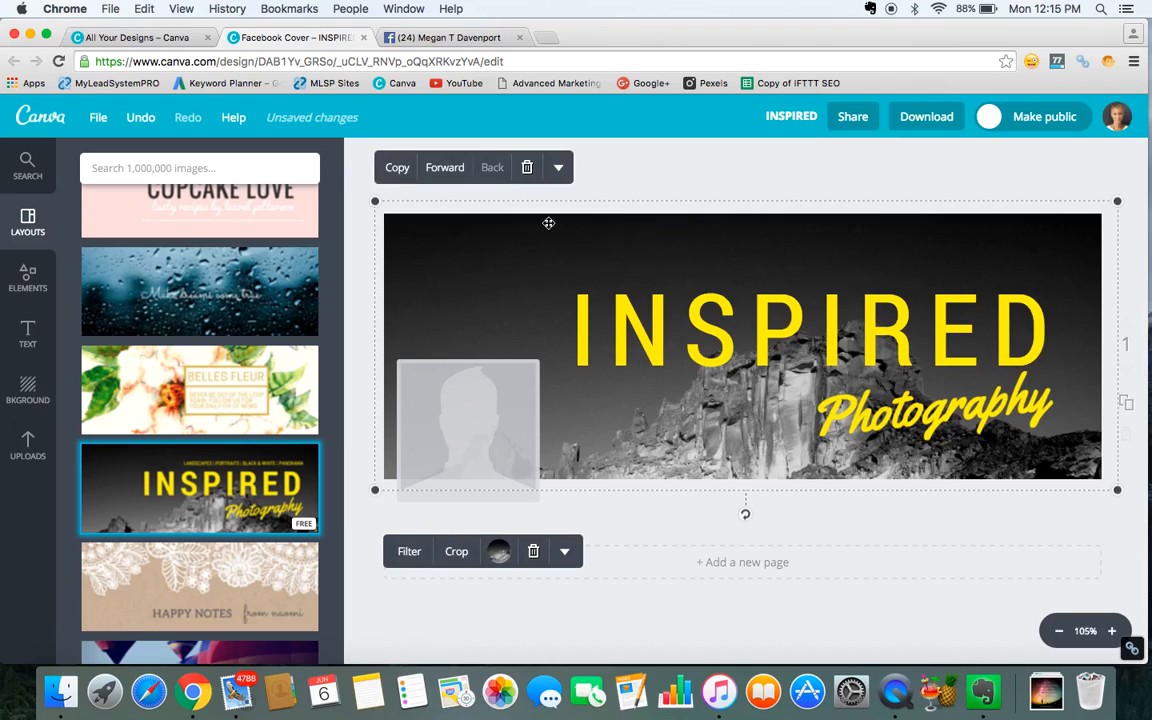
{"action": "left_click", "coordinate": [527, 168]}
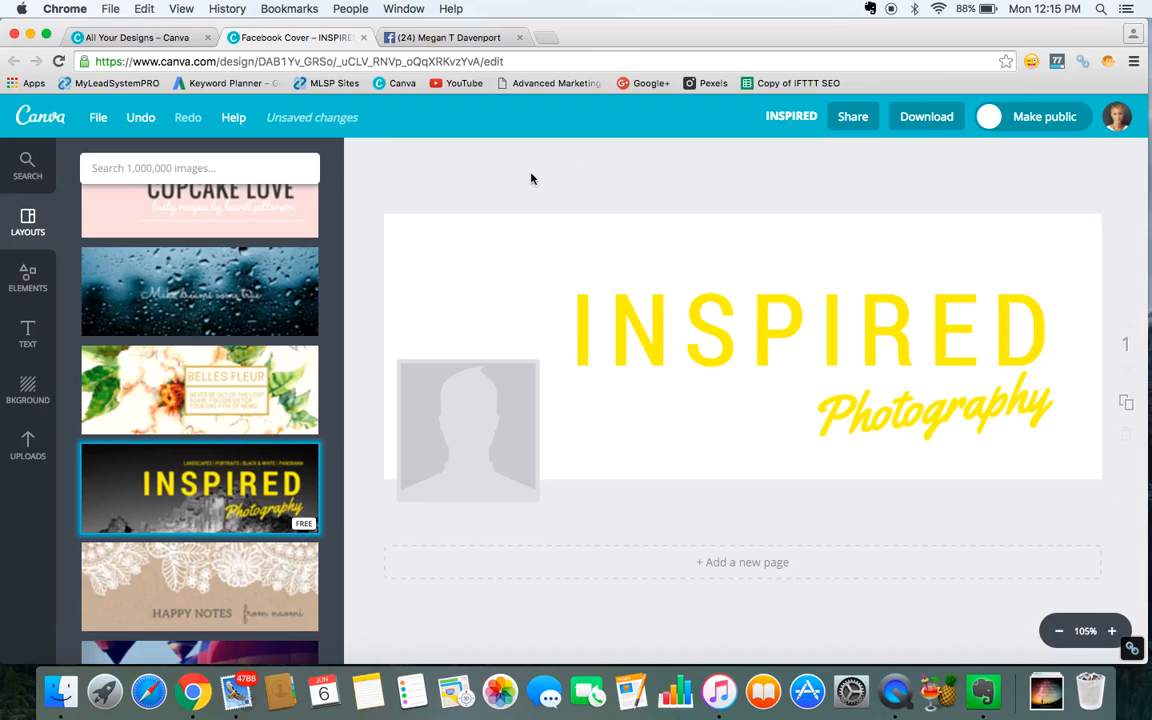
Delete the "INSPIRED" and "Photography" text elements from the cover.
{"action": "left_click", "coordinate": [758, 311]}
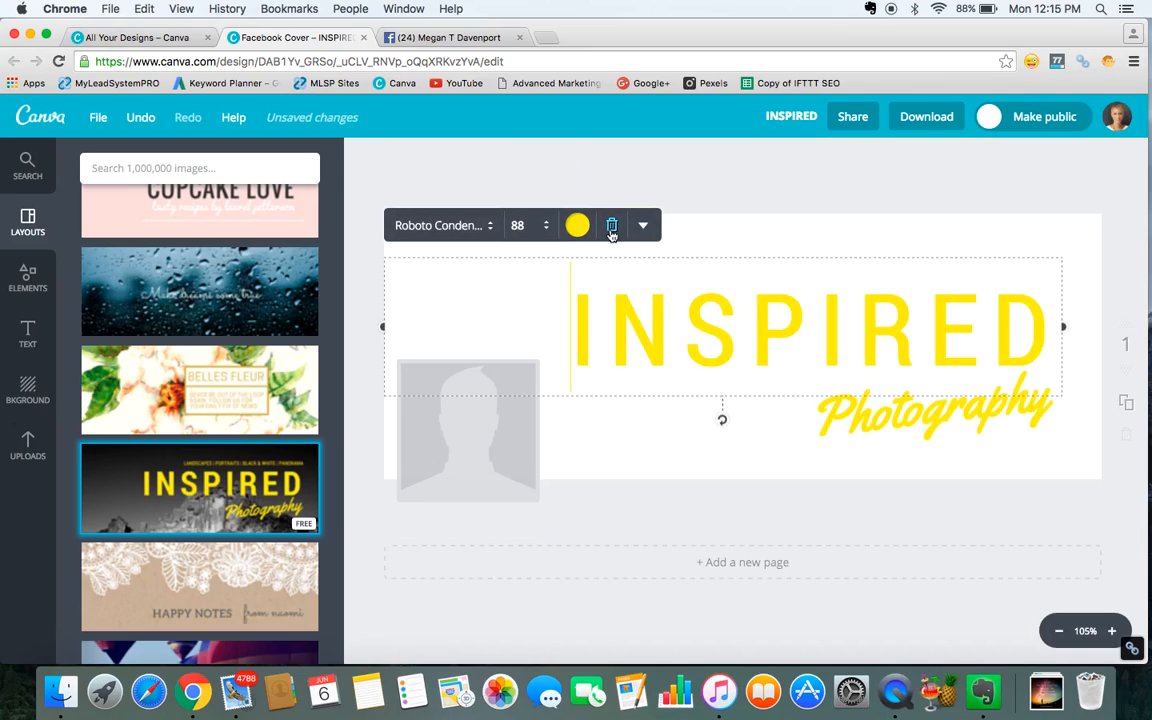
{"action": "left_click", "coordinate": [611, 226]}
{"action": "left_click", "coordinate": [949, 407]}
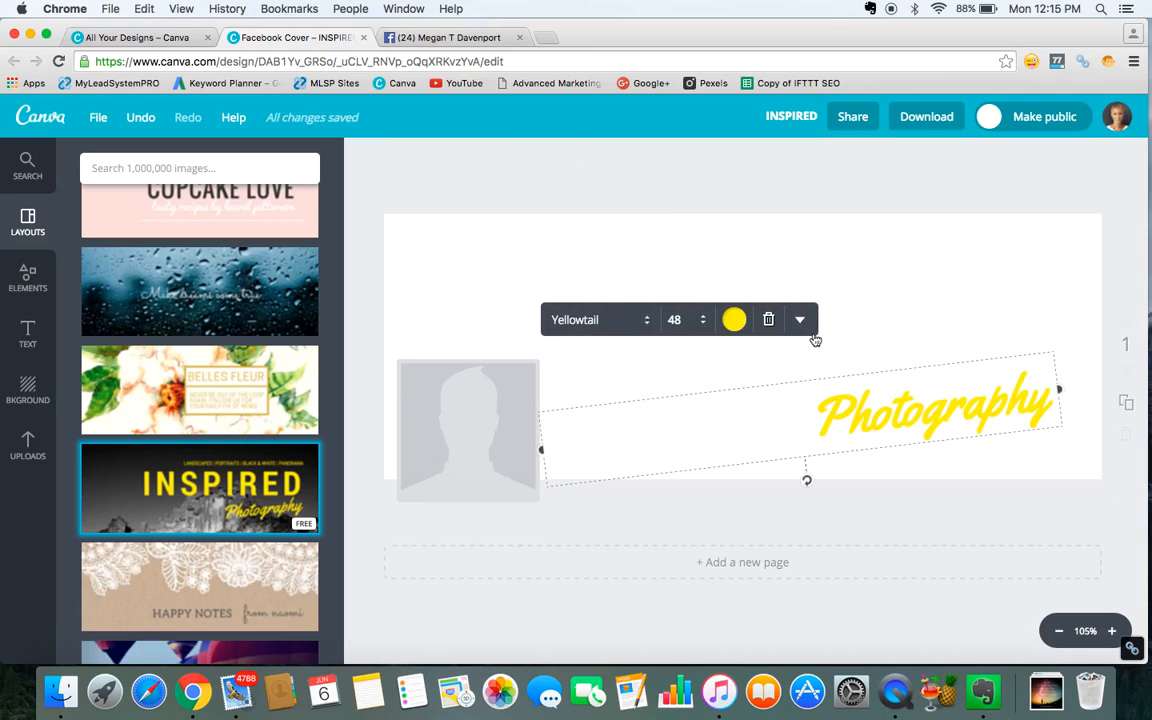
{"action": "left_click", "coordinate": [768, 318]}
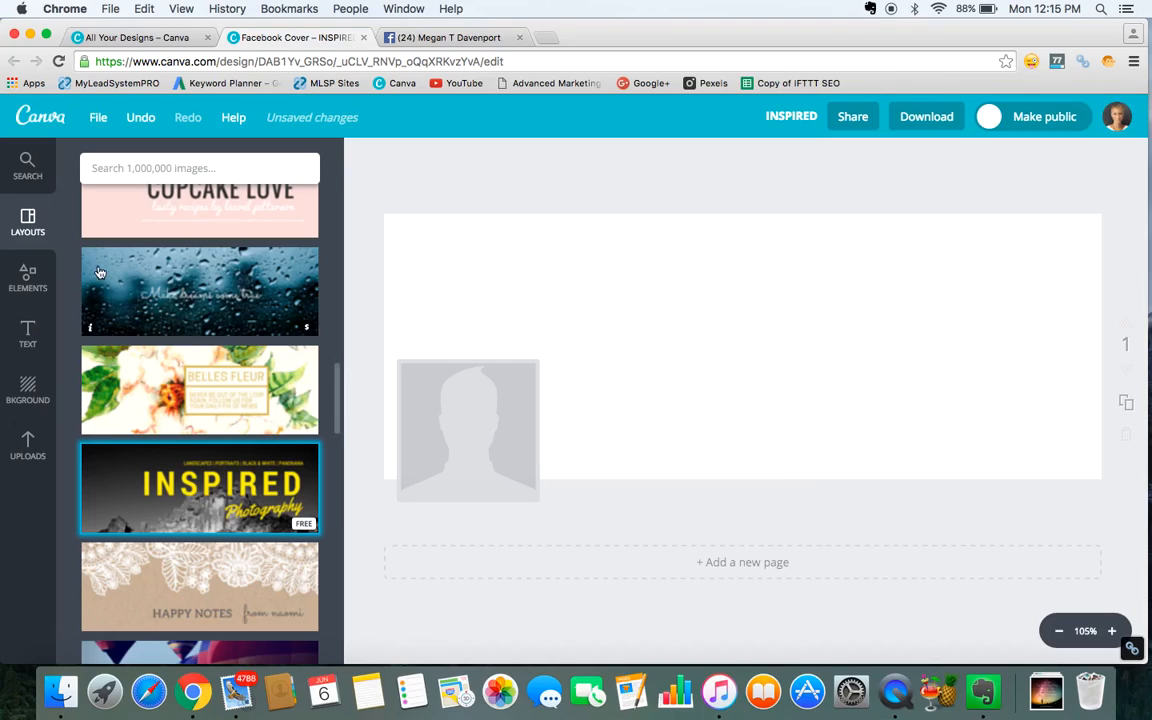
Add the free photo of two people canoeing on misty water and enlarge it from its top-left corner.
{"action": "left_click", "coordinate": [26, 276]}
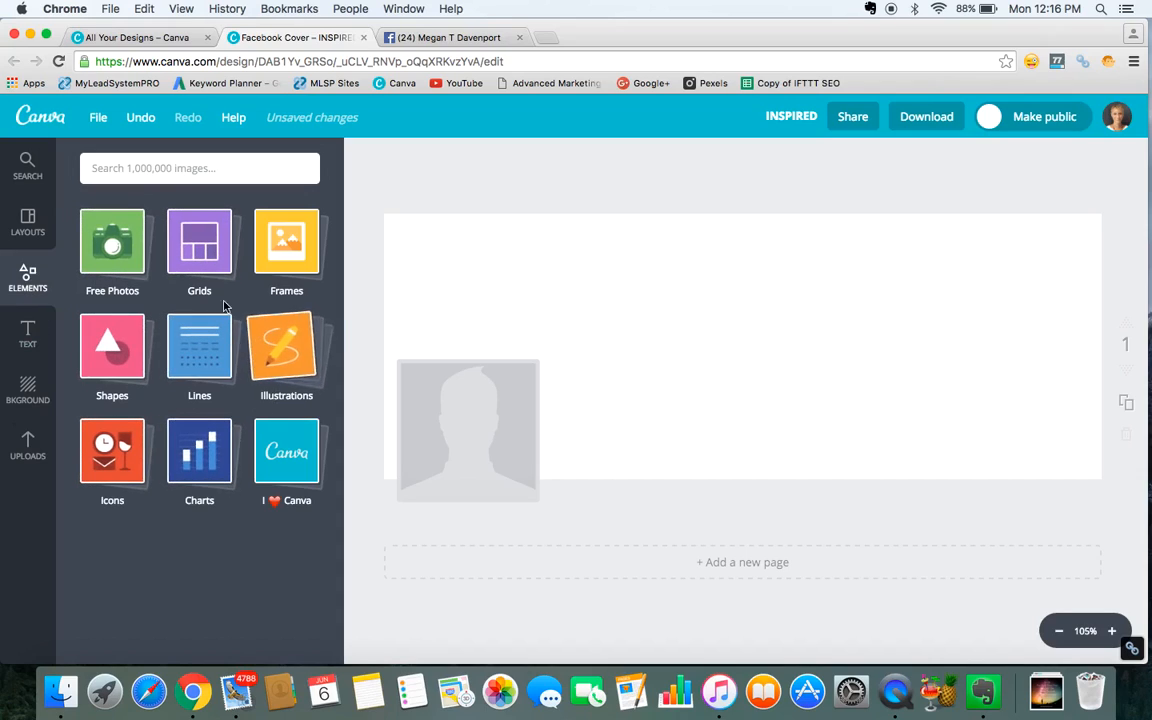
{"action": "left_click", "coordinate": [104, 240]}
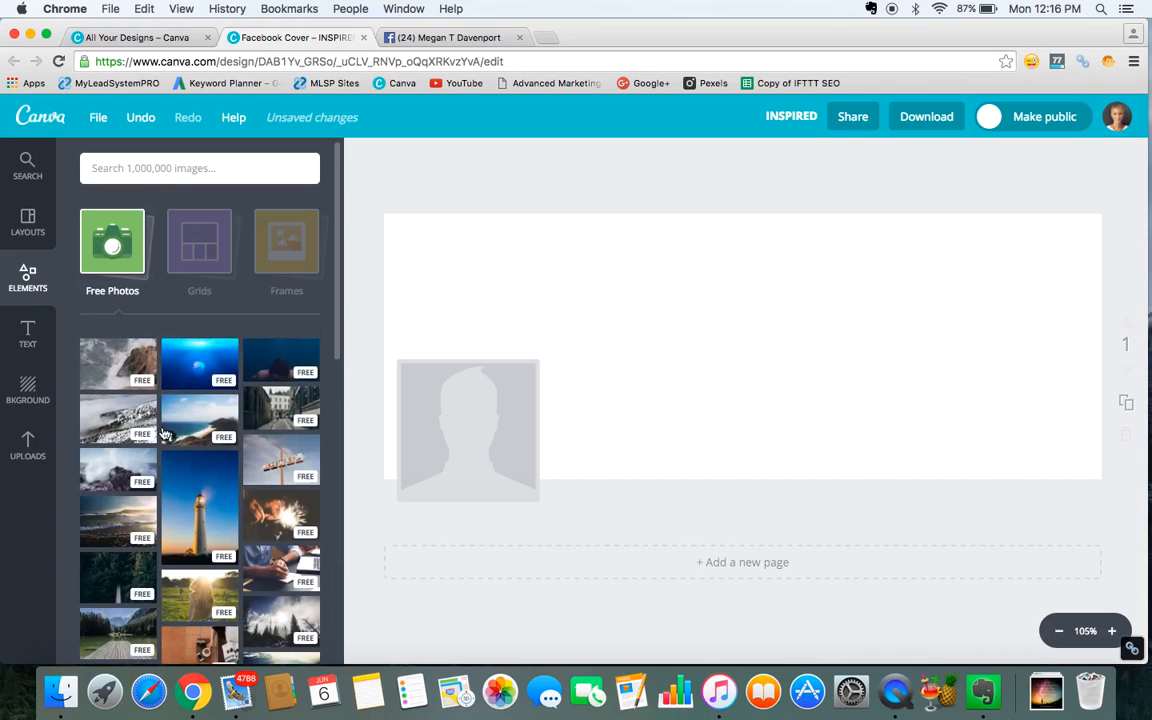
{"action": "scroll", "coordinate": [174, 473], "scroll_direction": "down", "scroll_amount": 6}
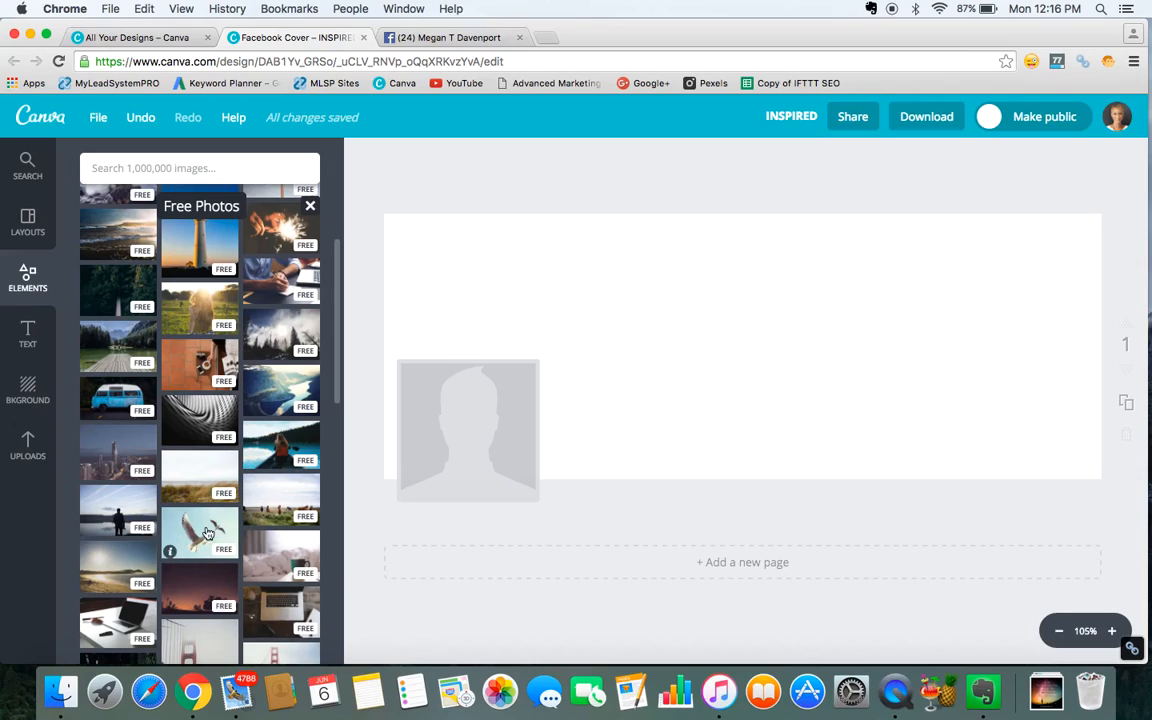
{"action": "scroll", "coordinate": [208, 533], "scroll_direction": "down", "scroll_amount": 3}
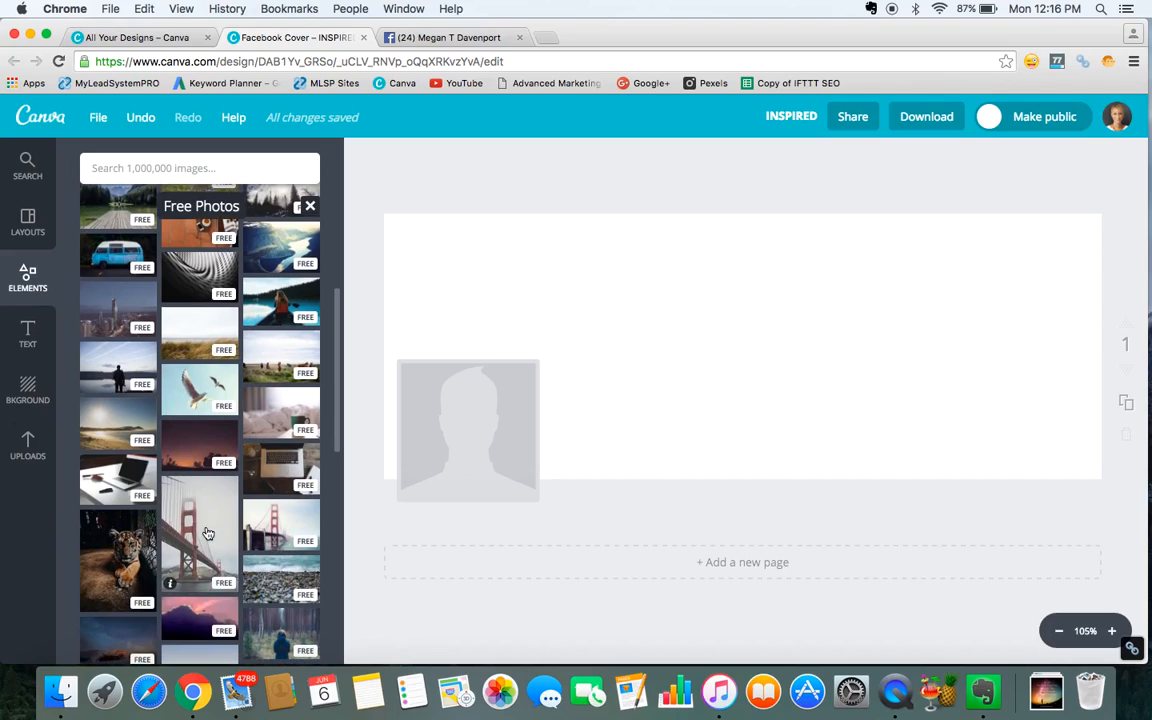
{"action": "scroll", "coordinate": [208, 533], "scroll_direction": "down", "scroll_amount": 5}
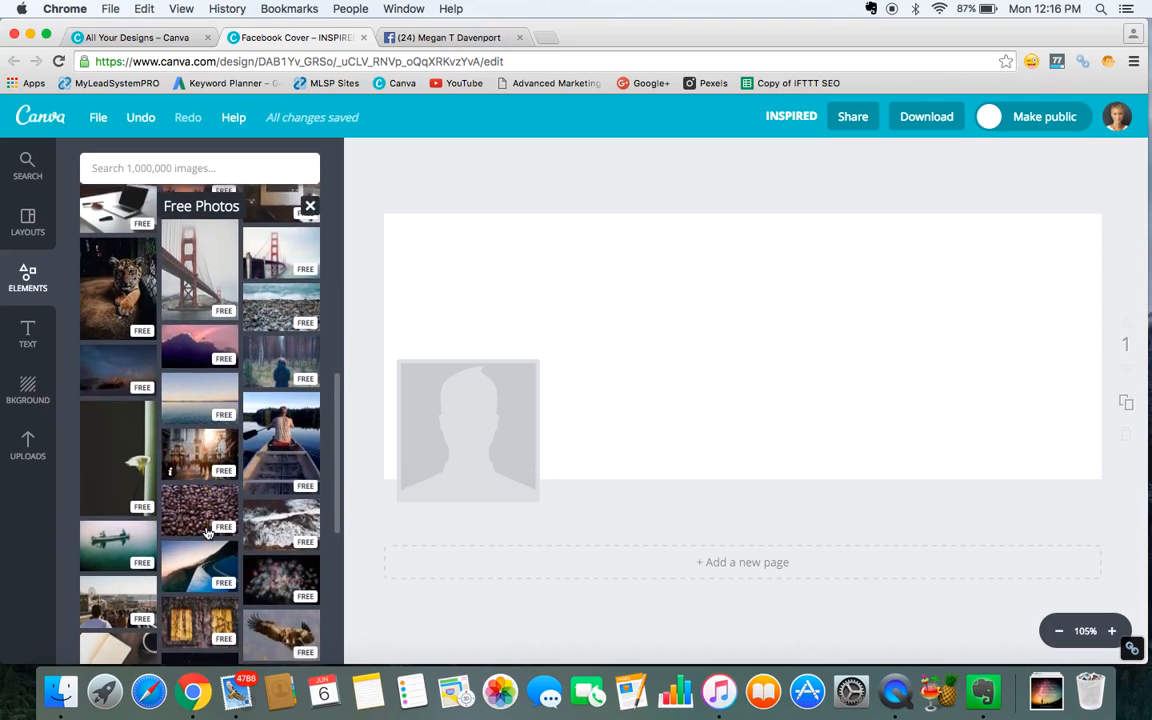
{"action": "left_click", "coordinate": [114, 537]}
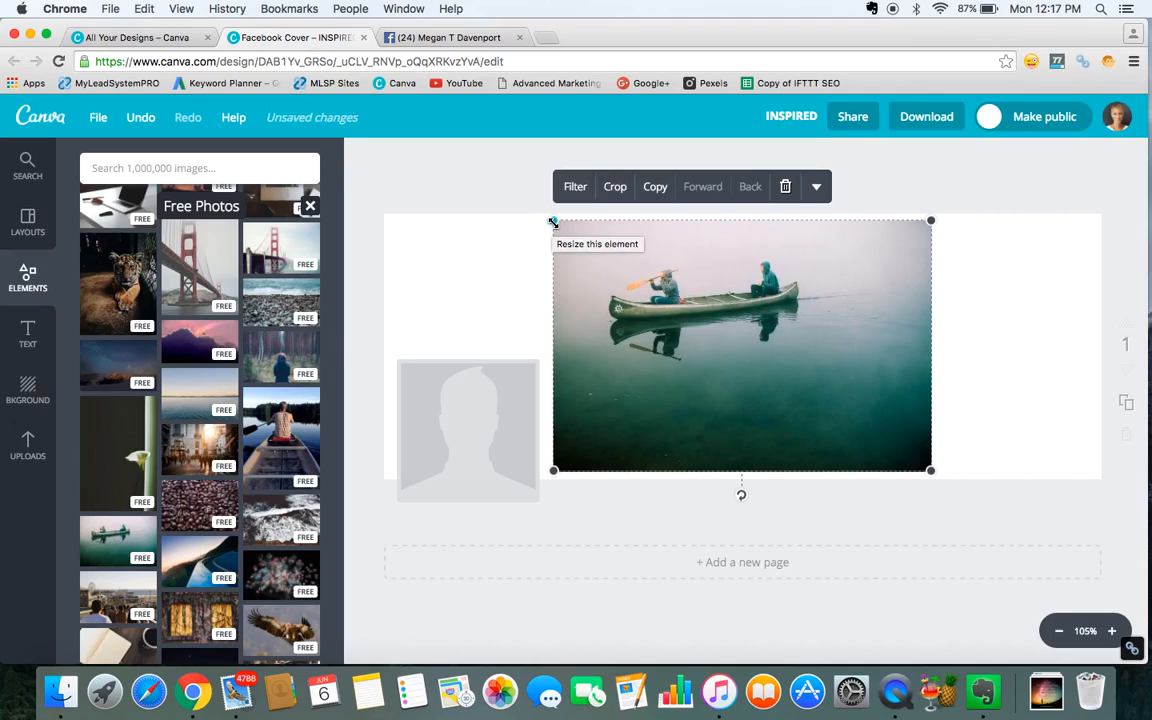
{"action": "left_click_drag", "start_coordinate": [553, 221], "coordinate": [298, 234]}
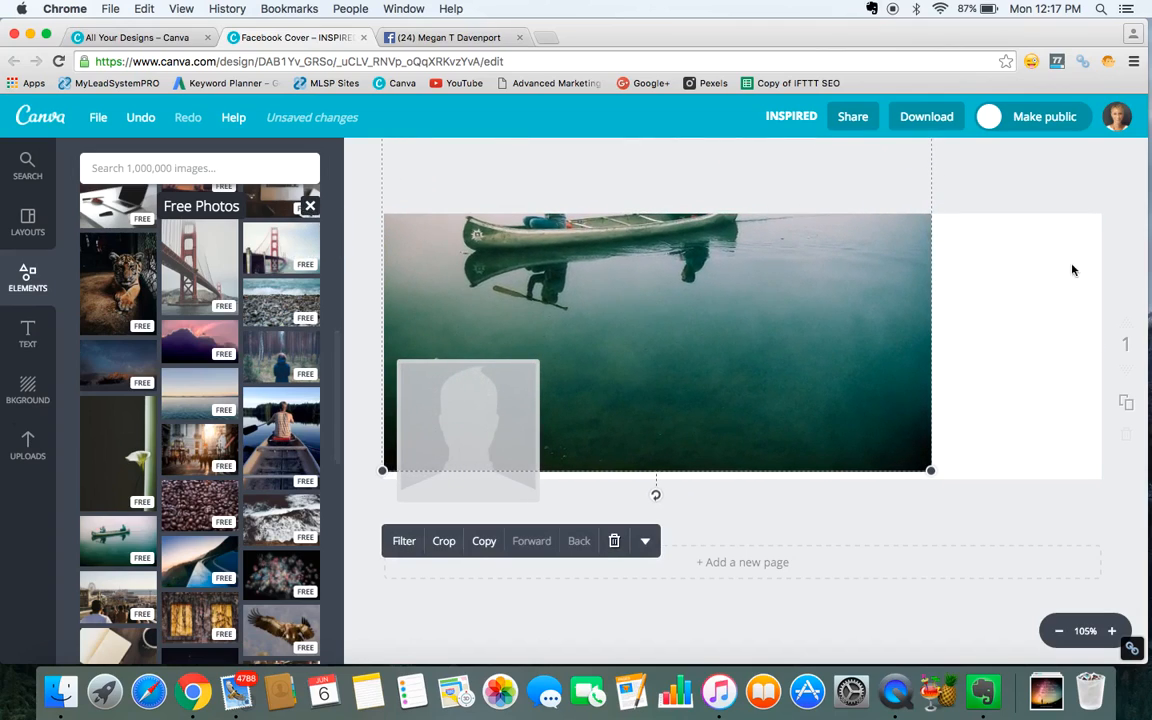
Enlarge the canoe photo across the whole cover, shift it downward, then delete it from the design.
{"action": "left_click_drag", "start_coordinate": [936, 472], "coordinate": [1145, 612]}
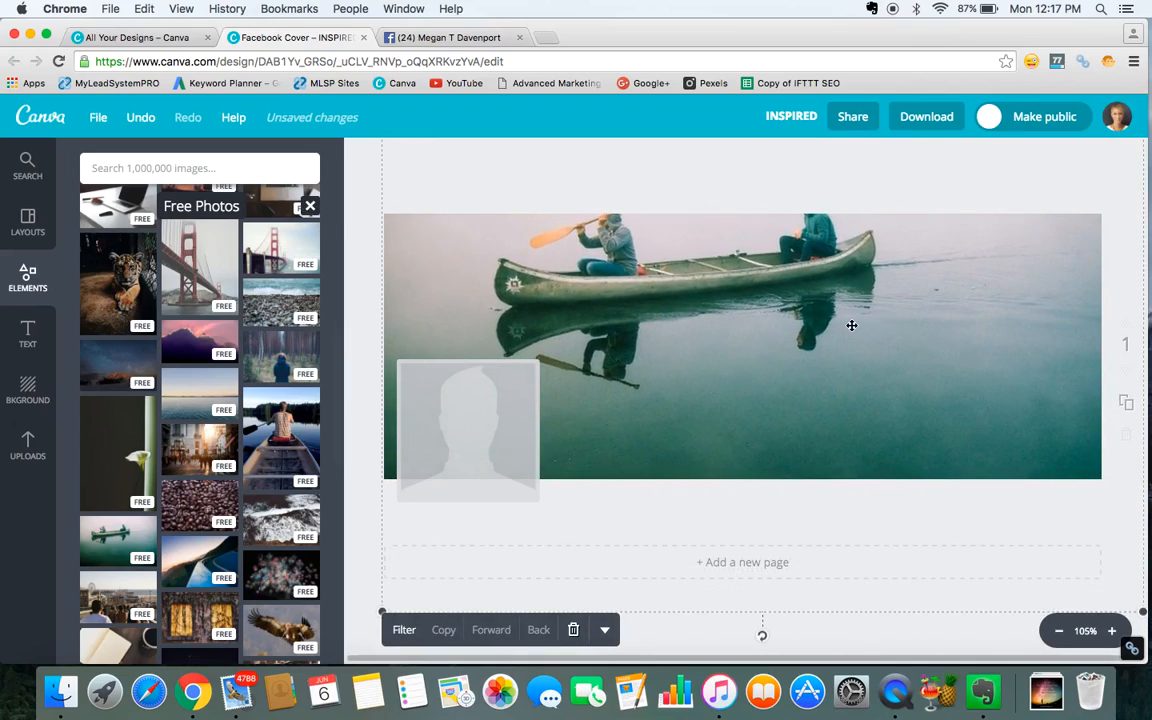
{"action": "left_click_drag", "start_coordinate": [851, 329], "coordinate": [851, 391]}
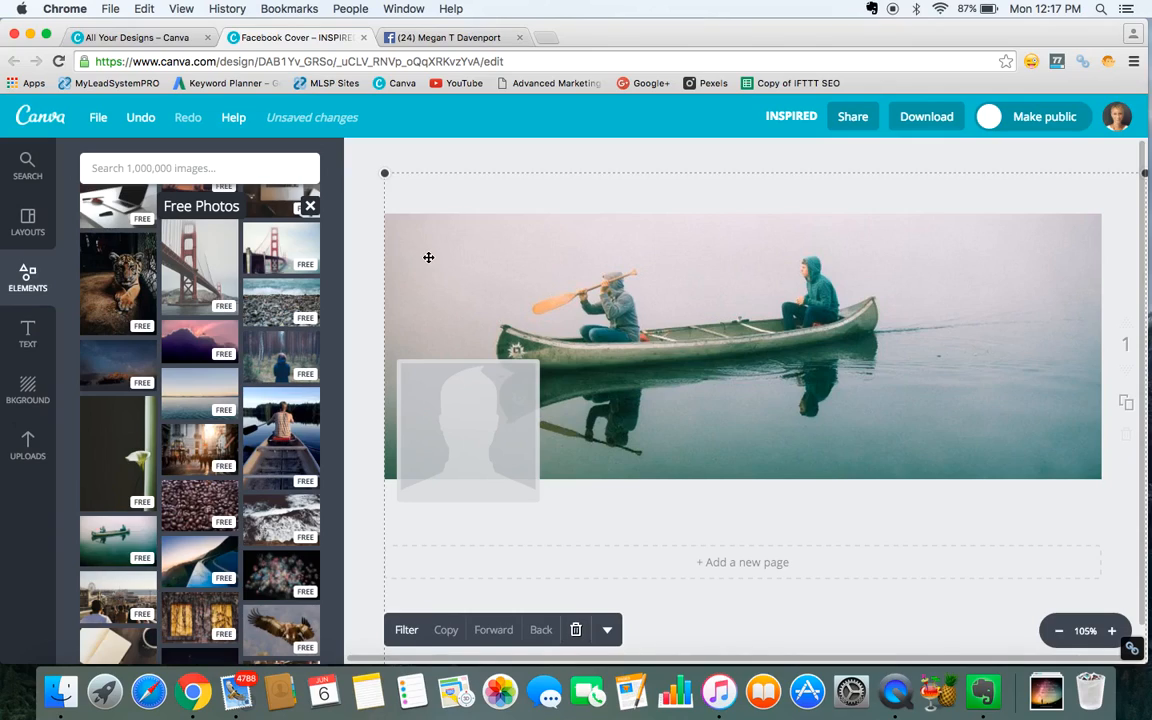
{"action": "left_click", "coordinate": [575, 629]}
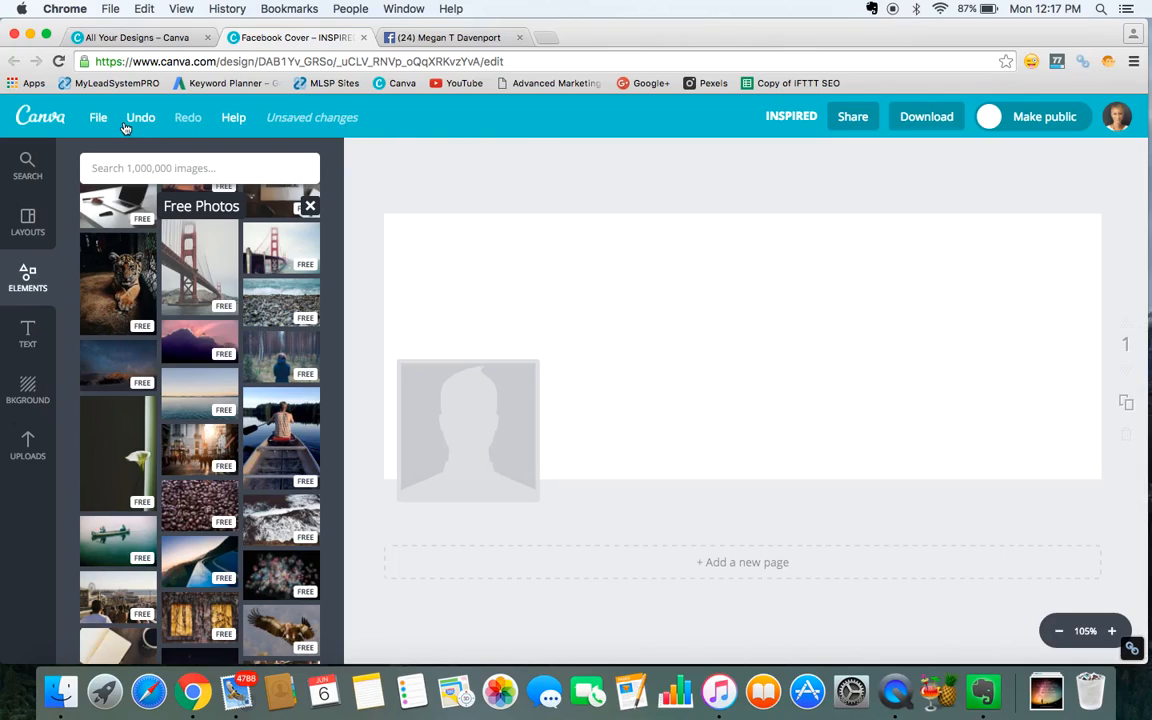
Open the existing YouTube Channel Art design in another tab and compare it with the Facebook cover.
{"action": "left_click", "coordinate": [138, 38]}
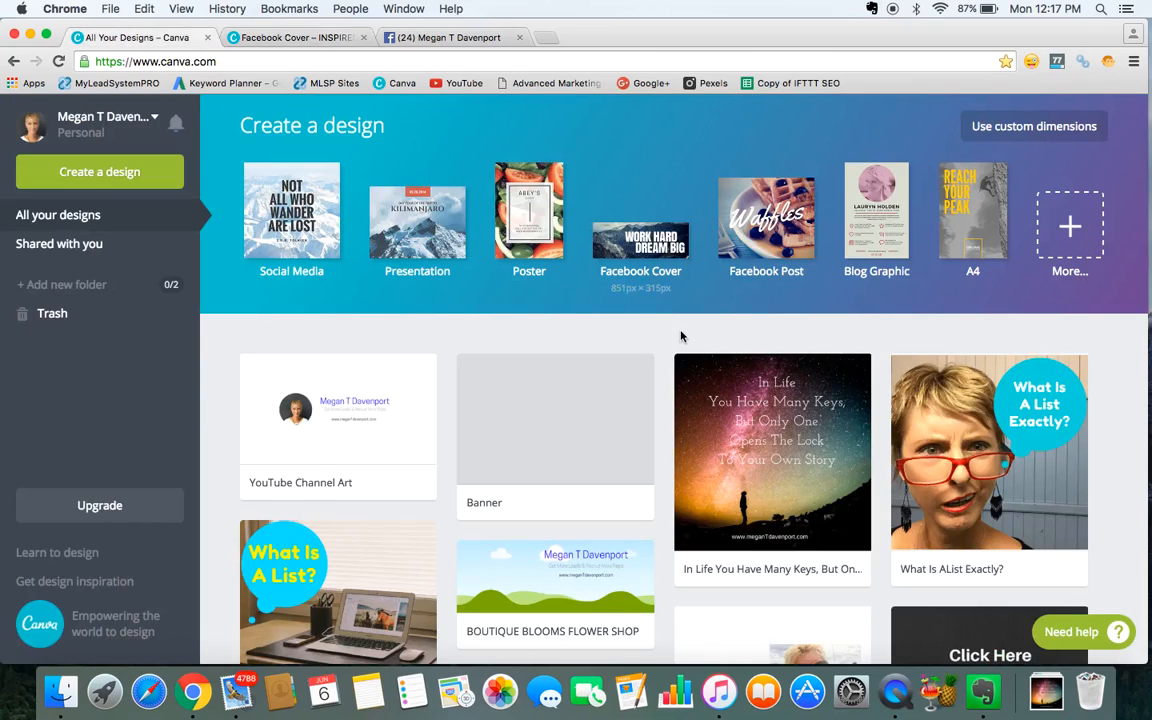
{"action": "left_click", "coordinate": [396, 442]}
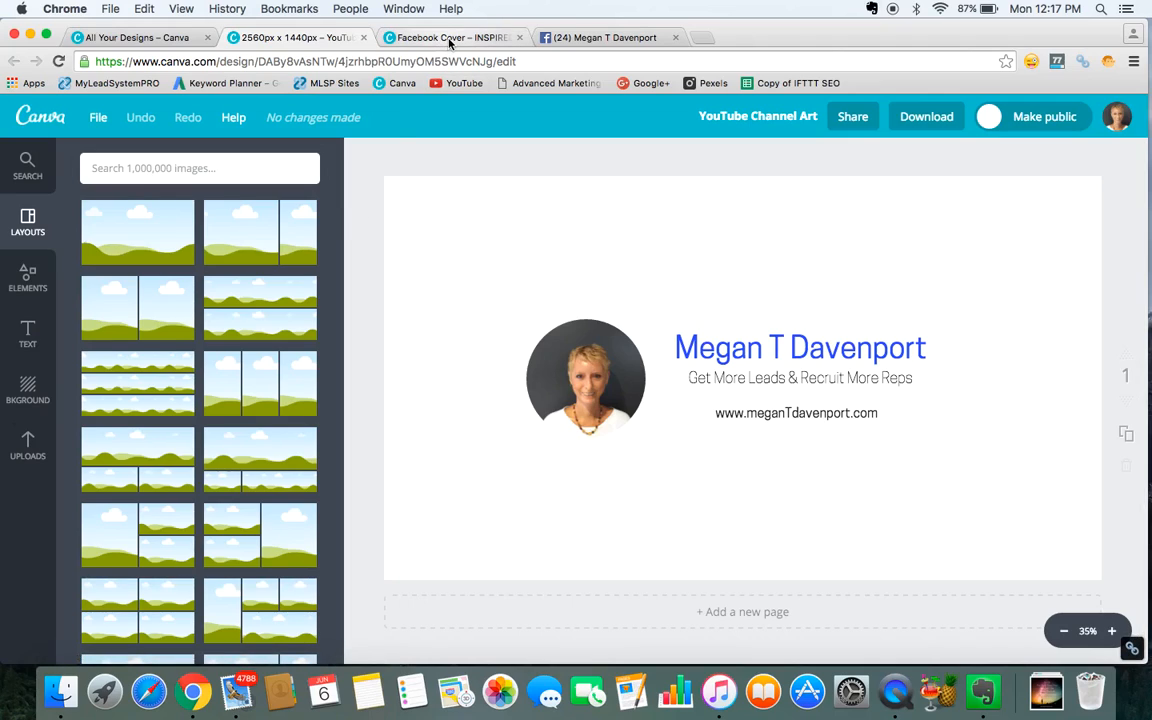
{"action": "left_click", "coordinate": [415, 38]}
{"action": "left_click", "coordinate": [340, 38]}
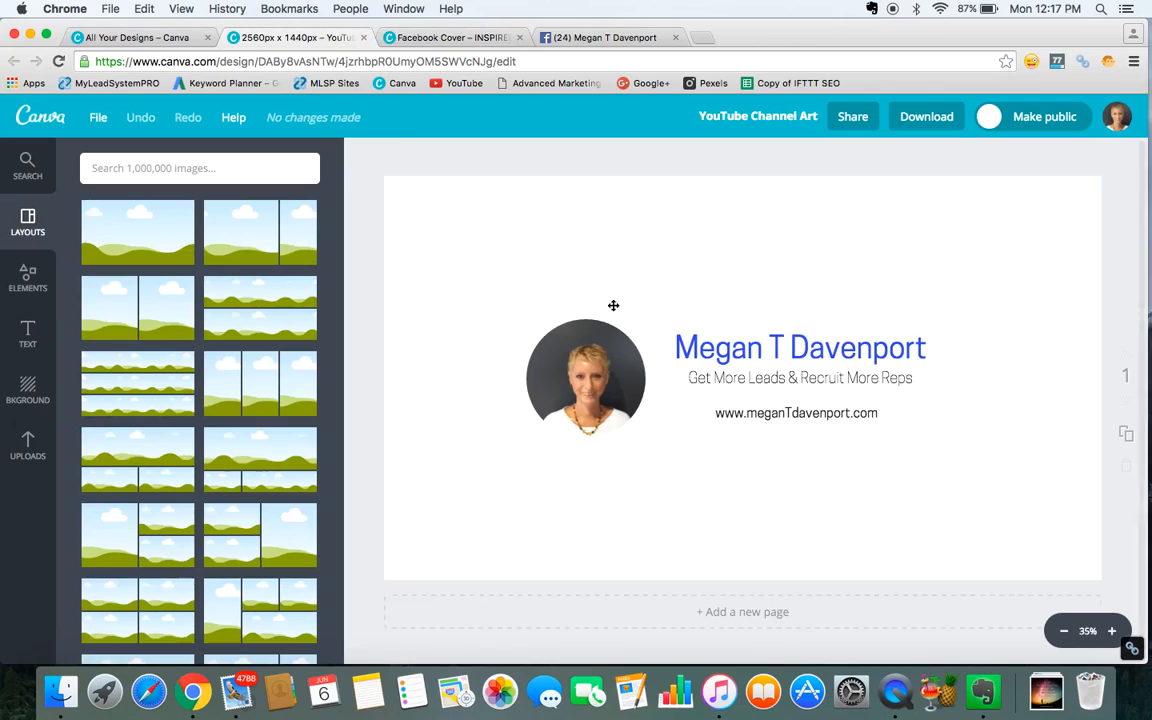
{"action": "left_click", "coordinate": [737, 348]}
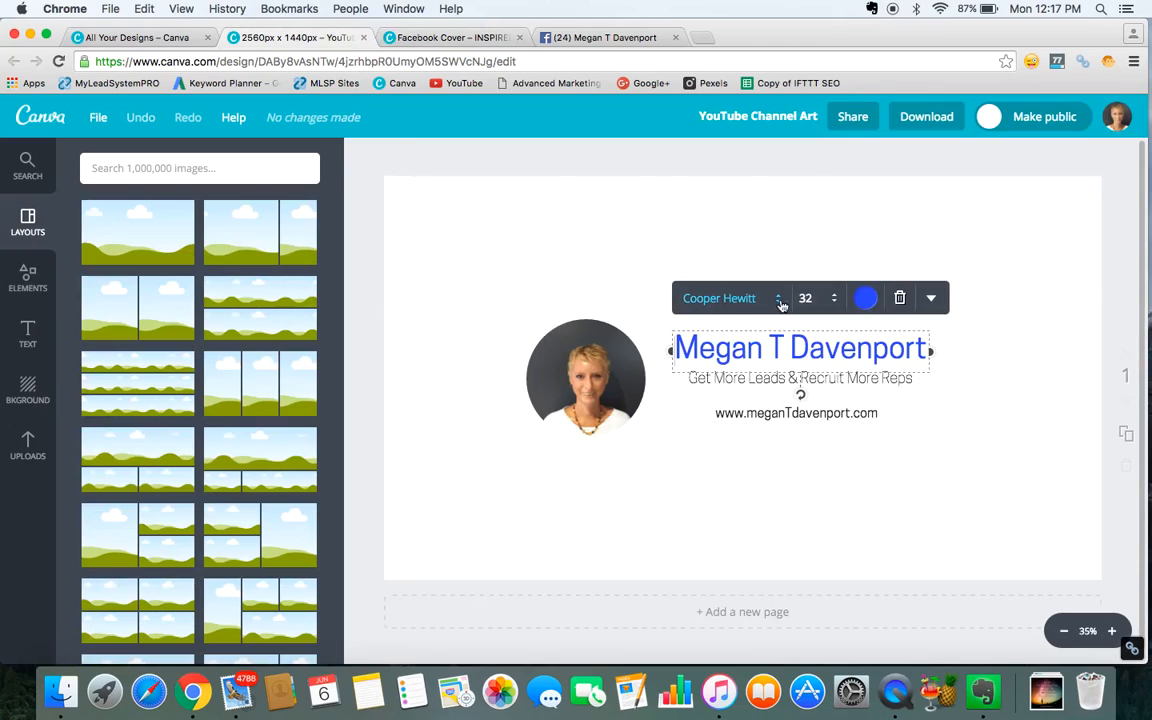
{"action": "left_click", "coordinate": [454, 40]}
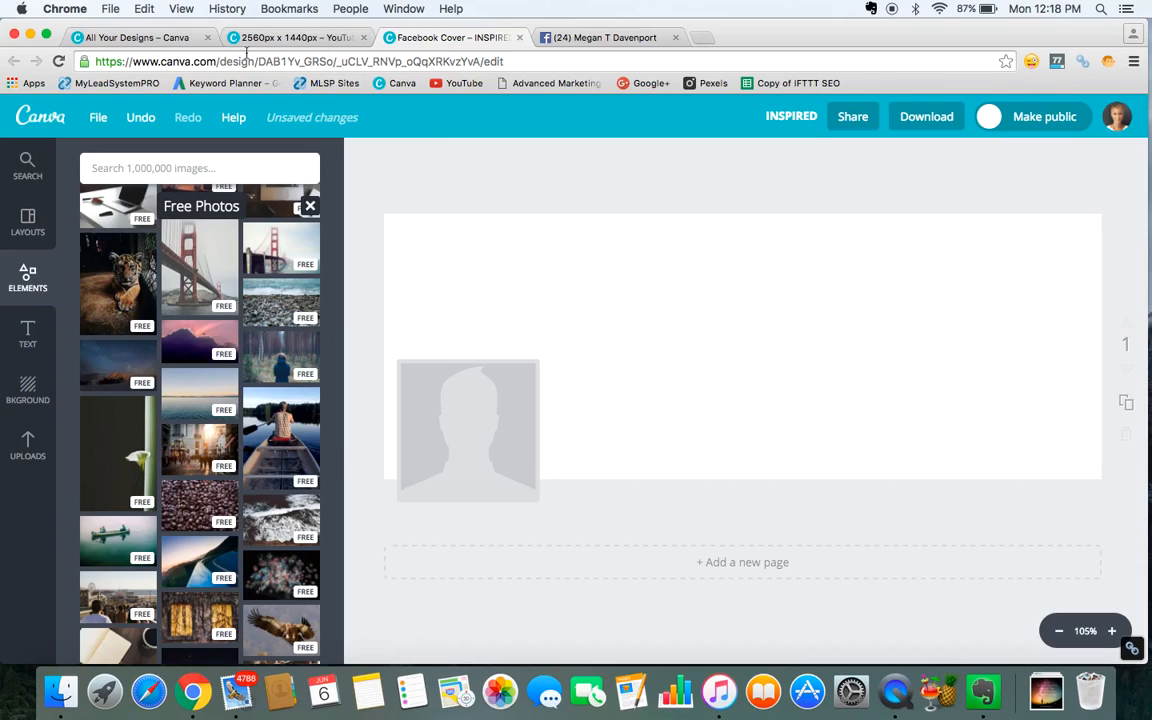
{"action": "left_click", "coordinate": [305, 40]}
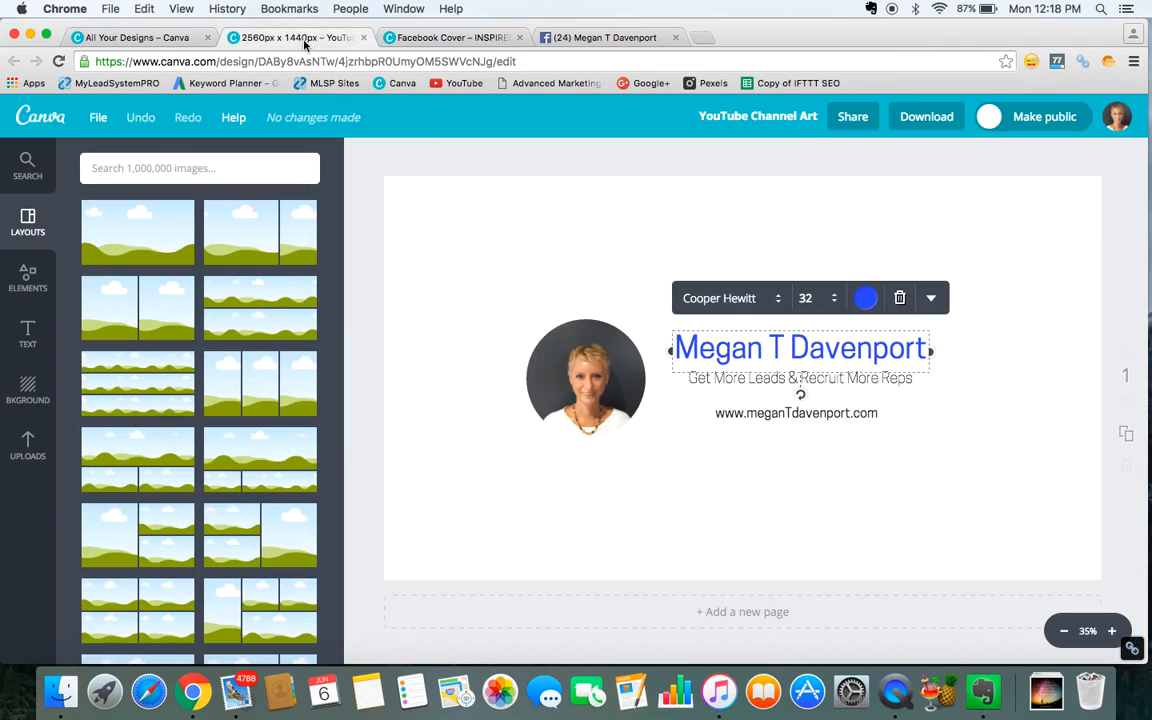
{"action": "left_click", "coordinate": [452, 39]}
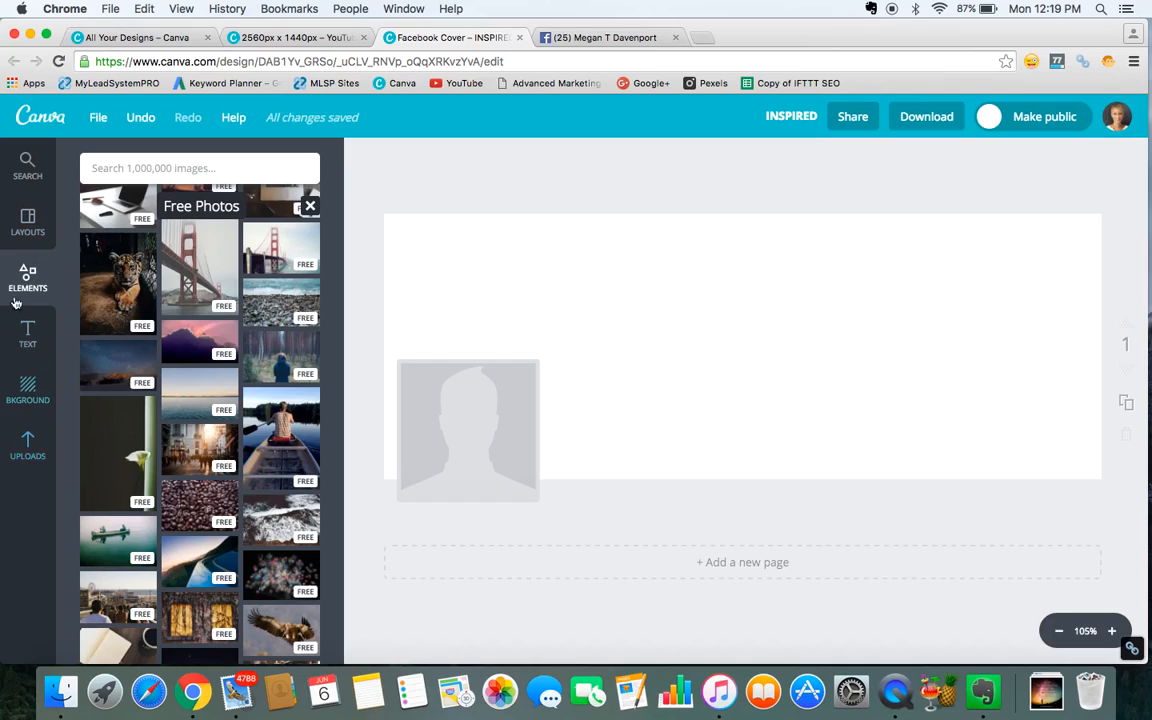
Browse the layouts, elements, text and background panels for design options.
{"action": "left_click", "coordinate": [29, 222]}
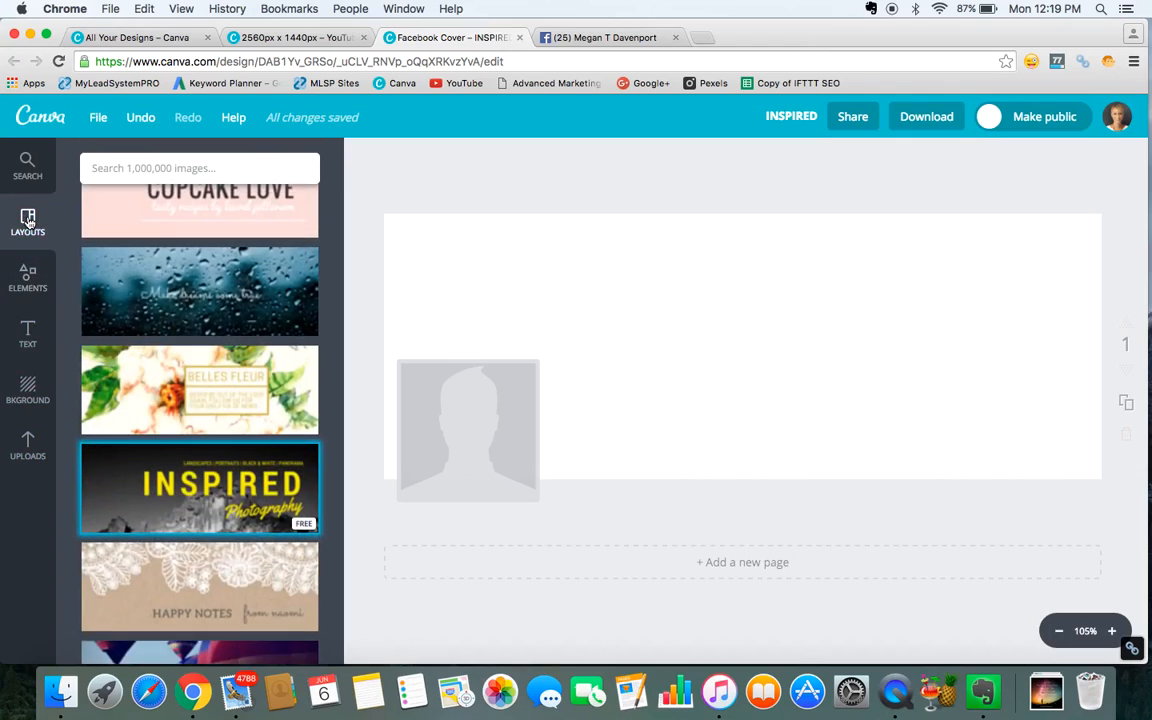
{"action": "left_click", "coordinate": [30, 282]}
{"action": "left_click", "coordinate": [32, 287]}
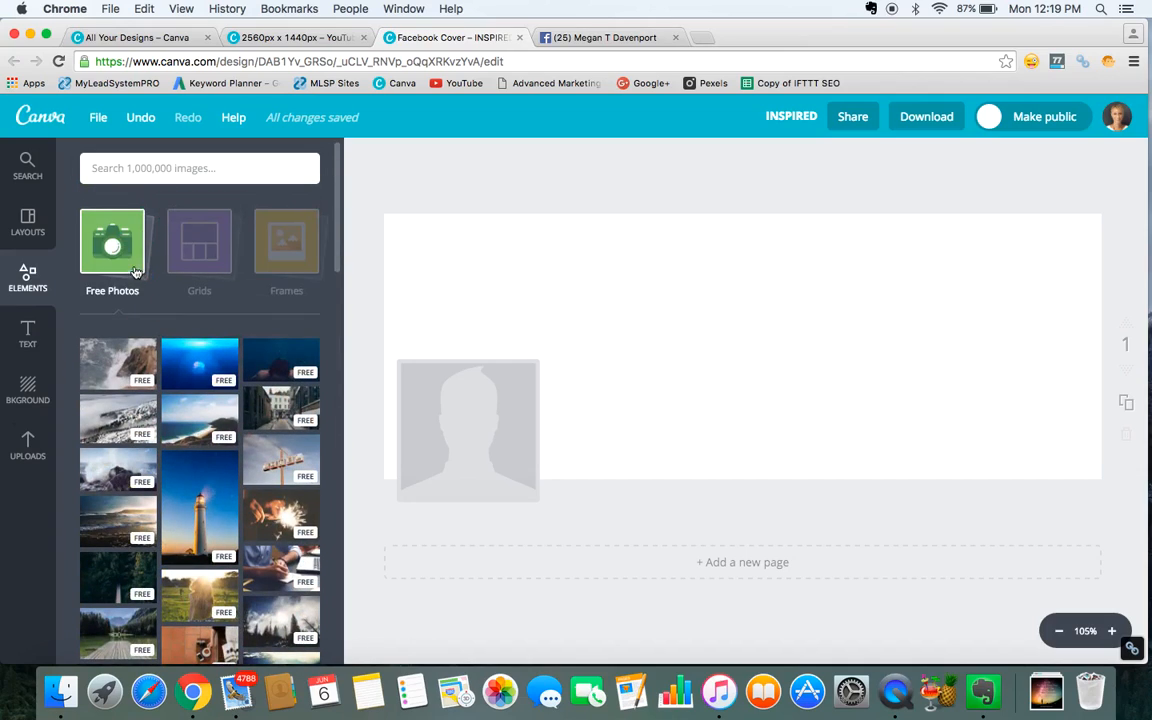
{"action": "left_click", "coordinate": [119, 258]}
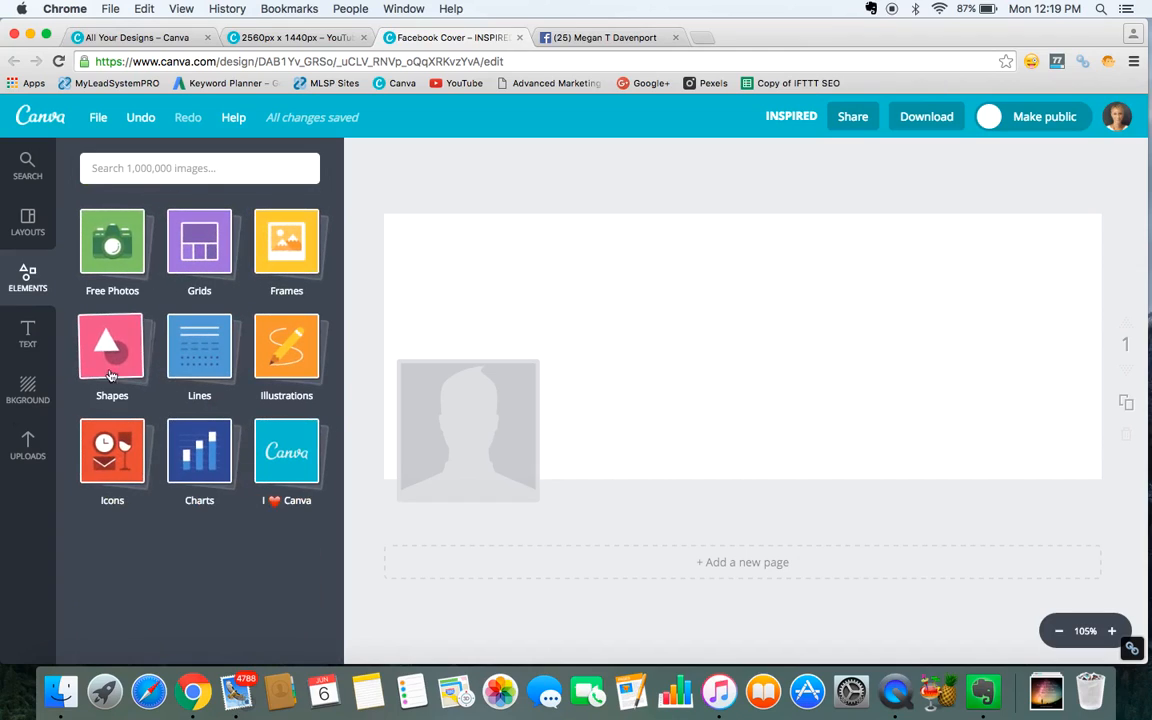
{"action": "left_click", "coordinate": [32, 340]}
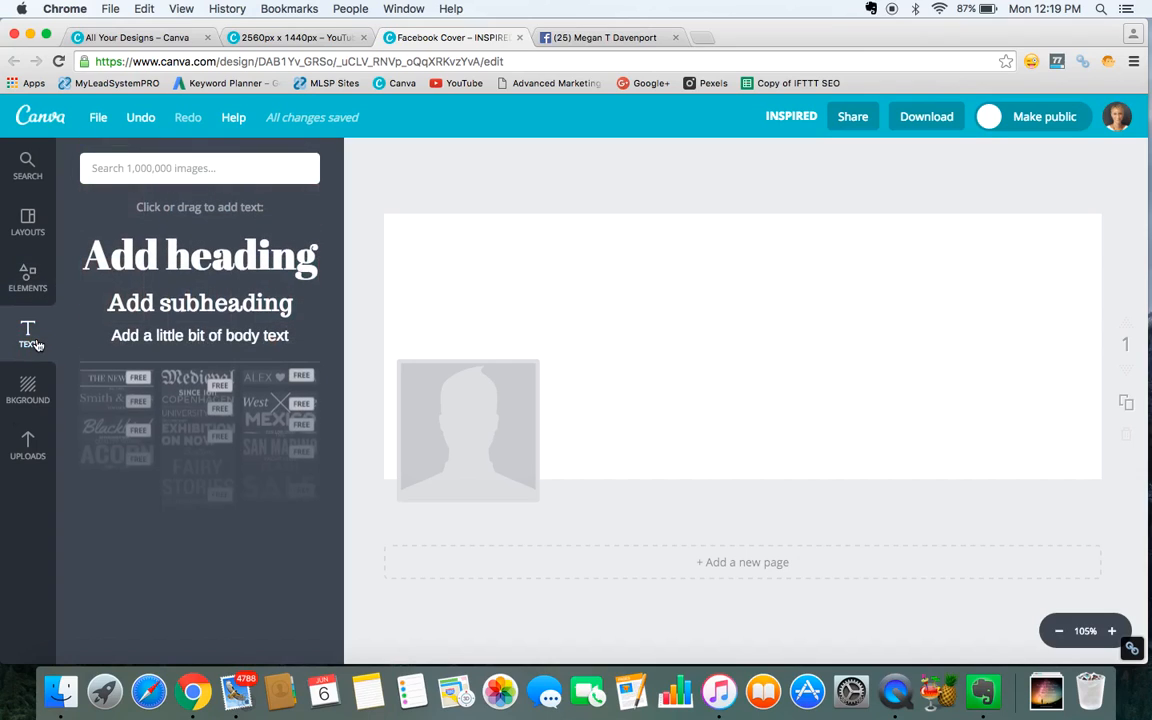
{"action": "scroll", "coordinate": [185, 483], "scroll_direction": "down", "scroll_amount": 2}
{"action": "scroll", "coordinate": [185, 483], "scroll_direction": "down", "scroll_amount": 8}
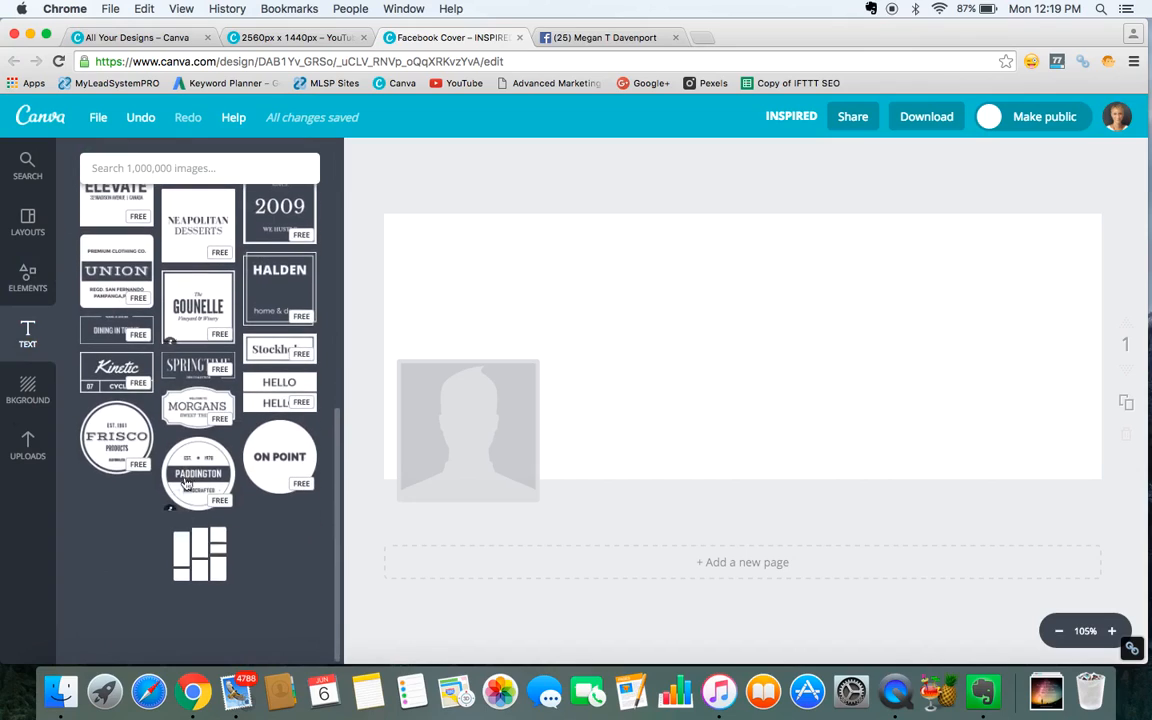
{"action": "scroll", "coordinate": [210, 420], "scroll_direction": "up", "scroll_amount": 10}
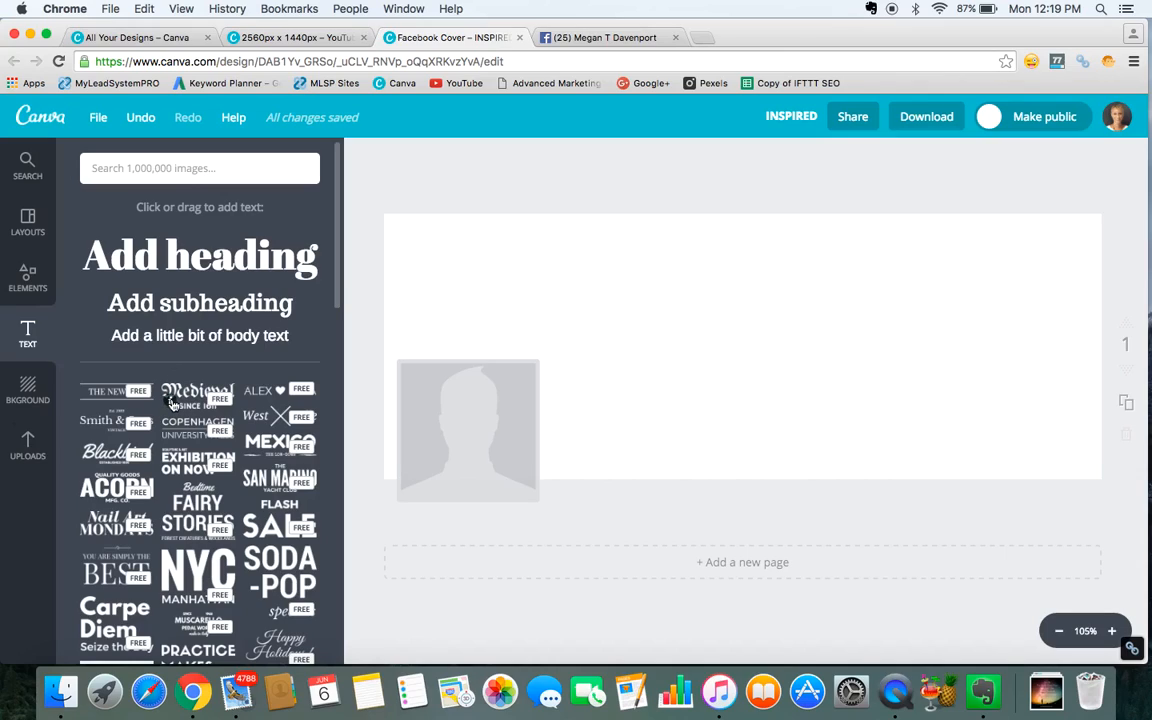
{"action": "left_click", "coordinate": [28, 391]}
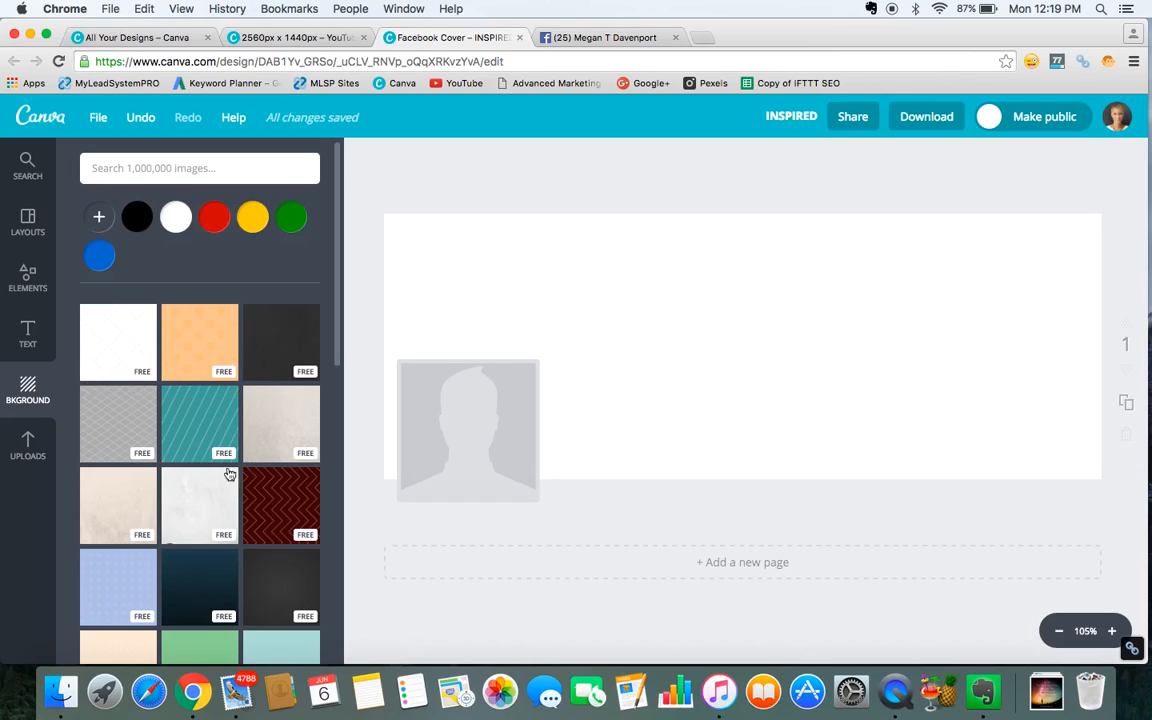
Try the white diamond, red chevron and white marble pattern backgrounds, removing each one.
{"action": "left_click", "coordinate": [120, 342]}
{"action": "left_click", "coordinate": [1003, 342]}
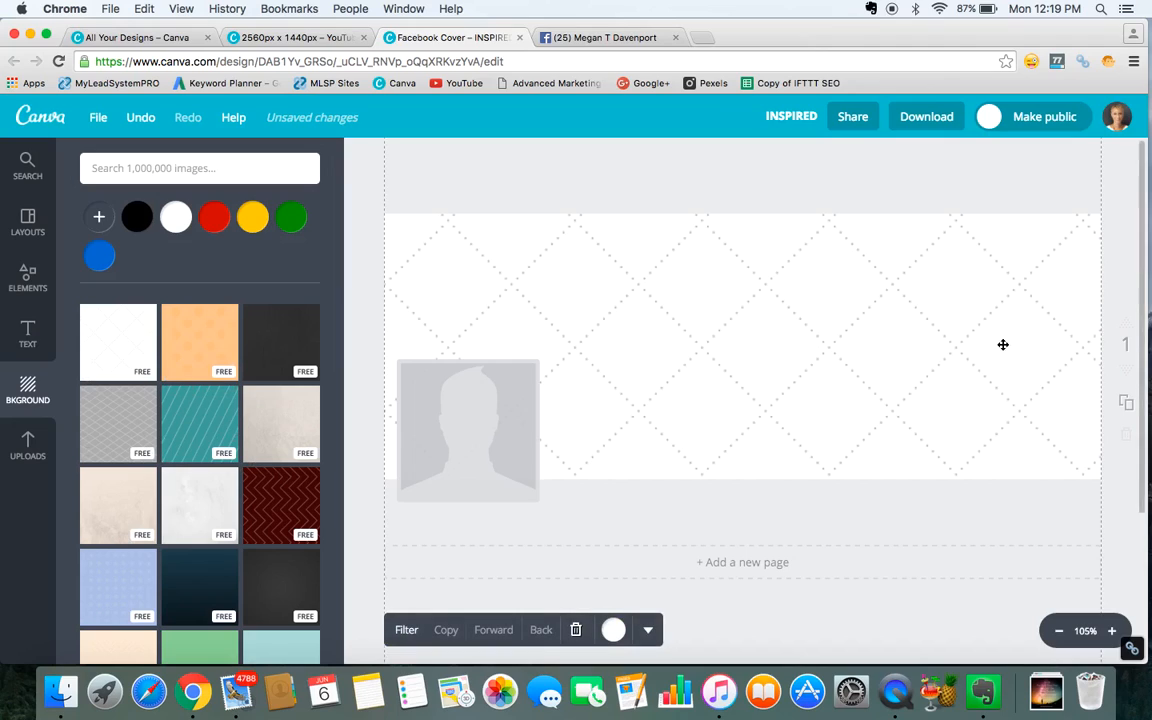
{"action": "left_click", "coordinate": [575, 629]}
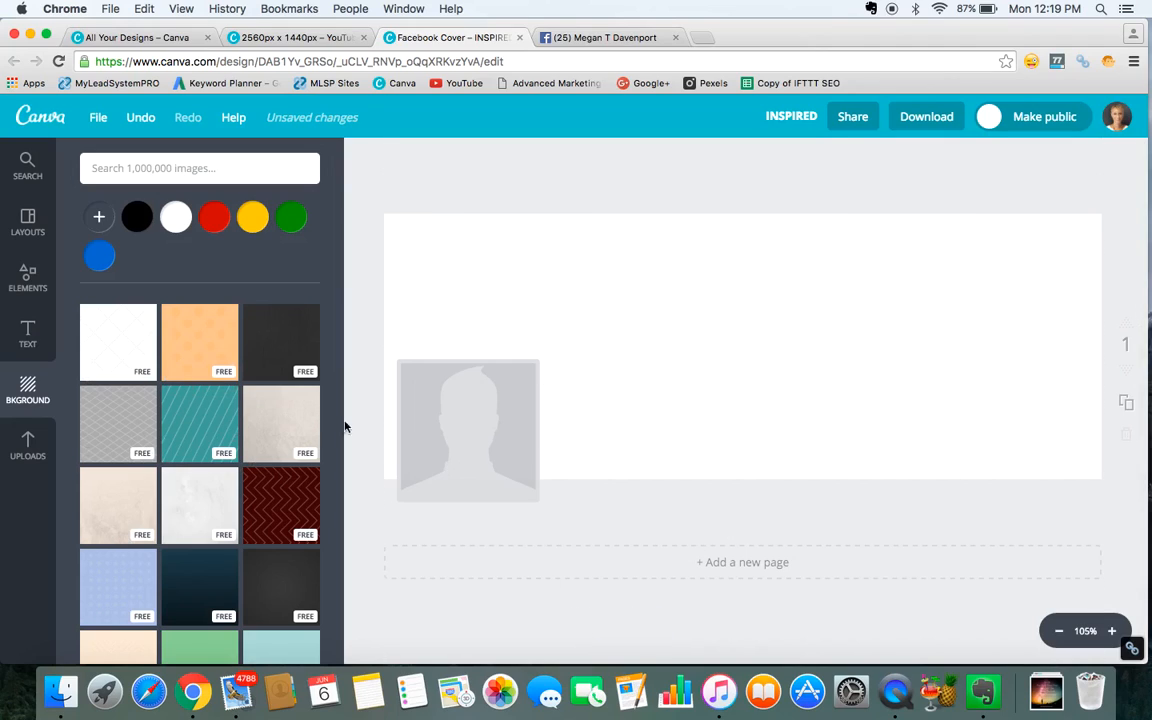
{"action": "left_click", "coordinate": [270, 510]}
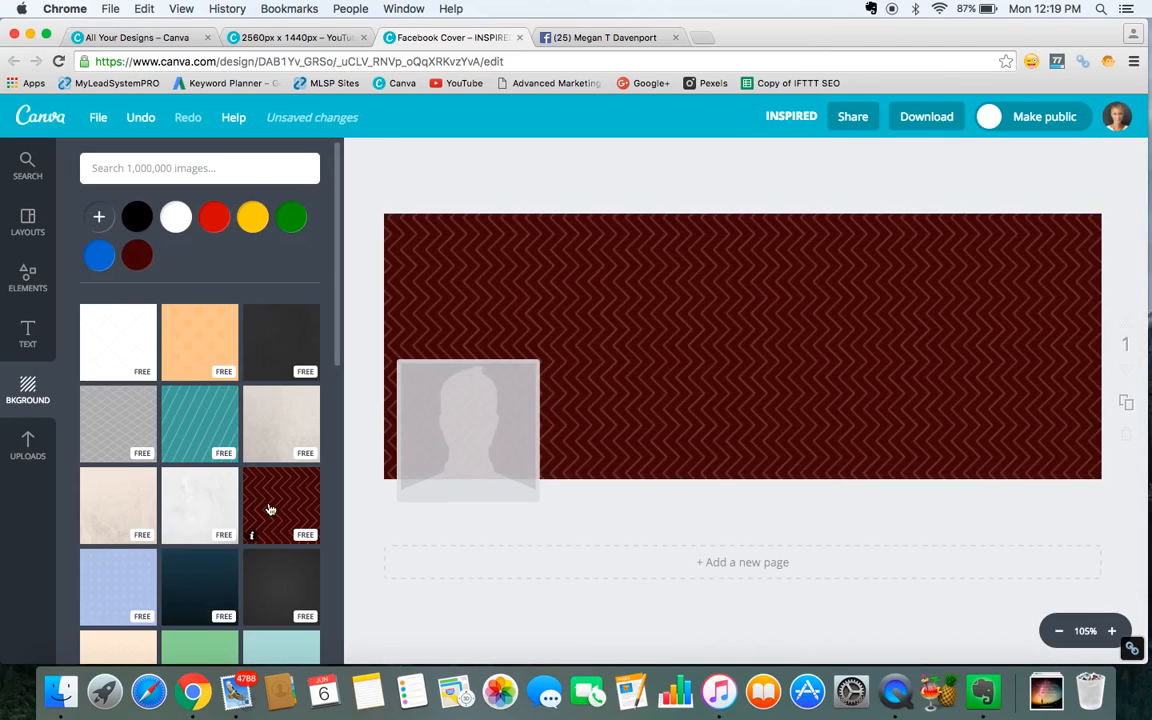
{"action": "left_click", "coordinate": [675, 462]}
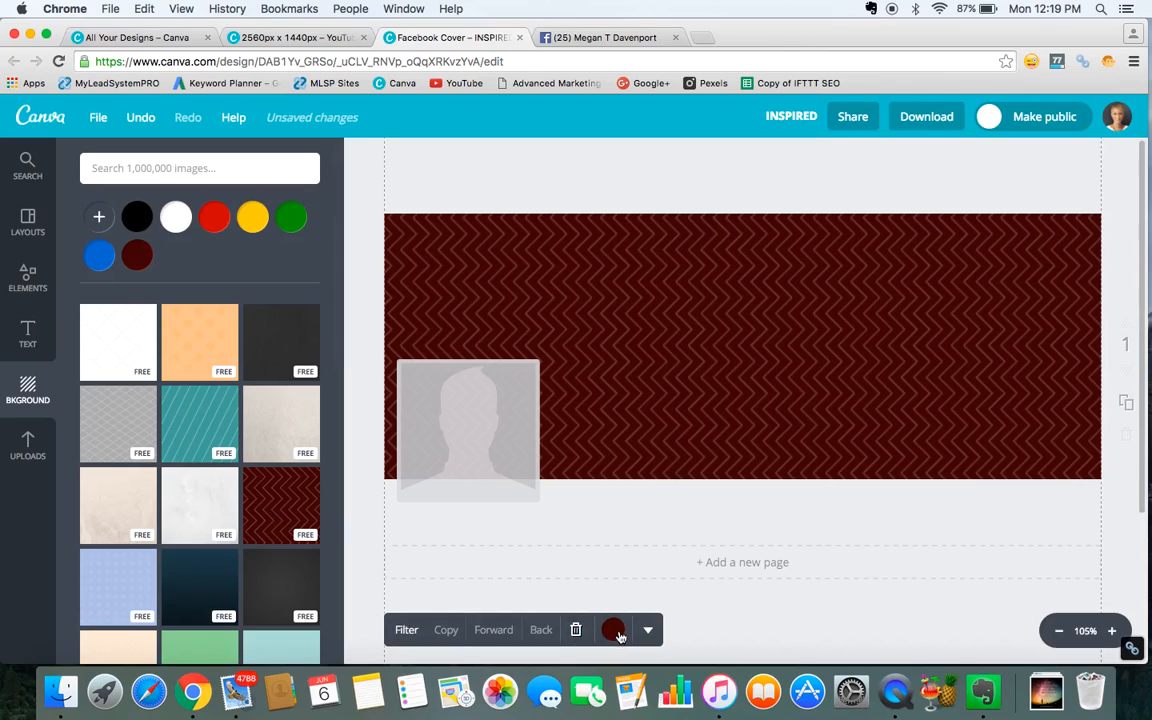
{"action": "left_click", "coordinate": [578, 630]}
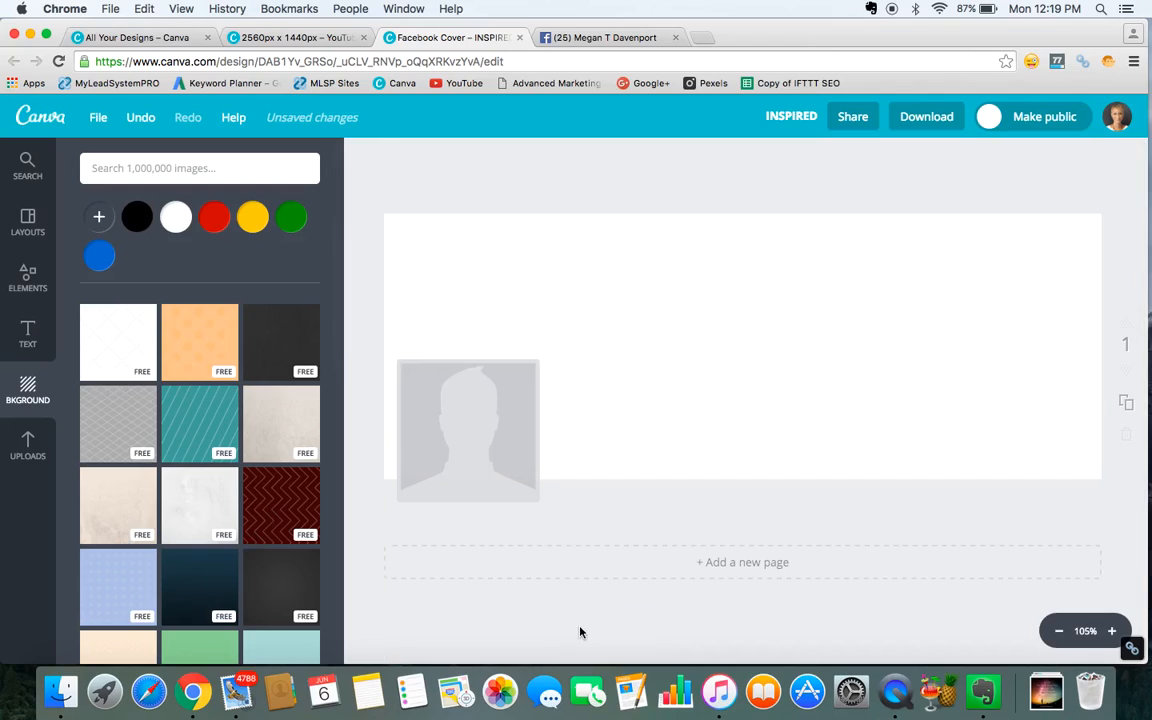
{"action": "left_click", "coordinate": [182, 503]}
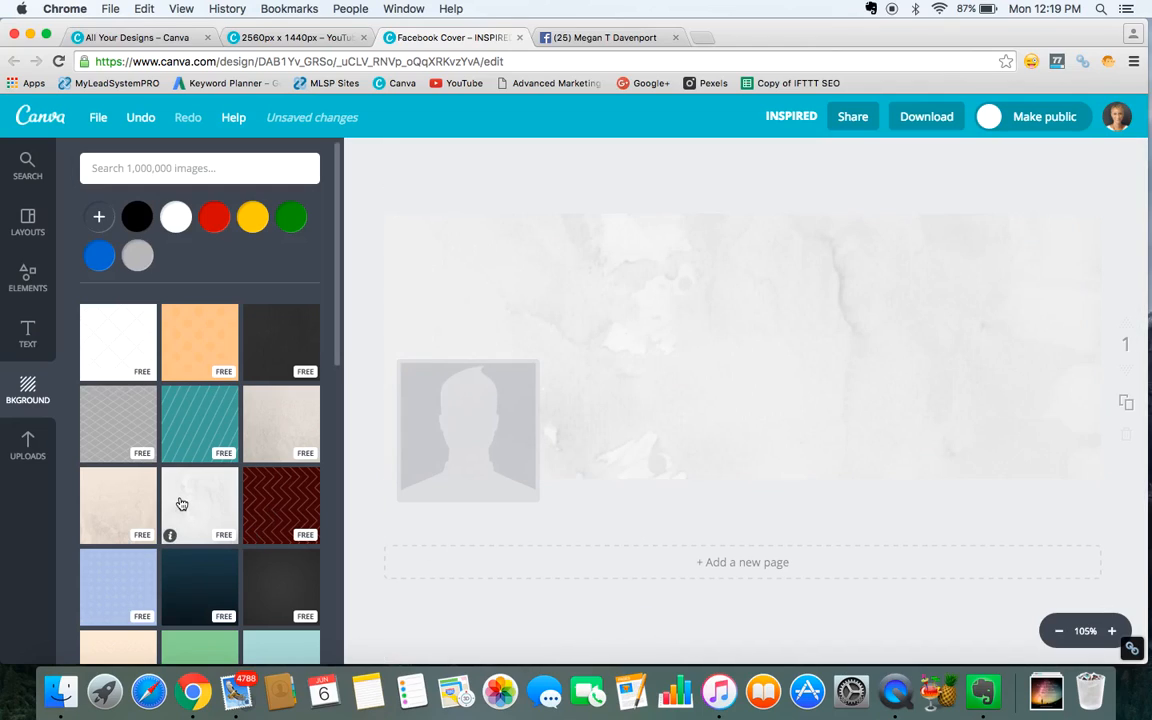
{"action": "left_click", "coordinate": [622, 429]}
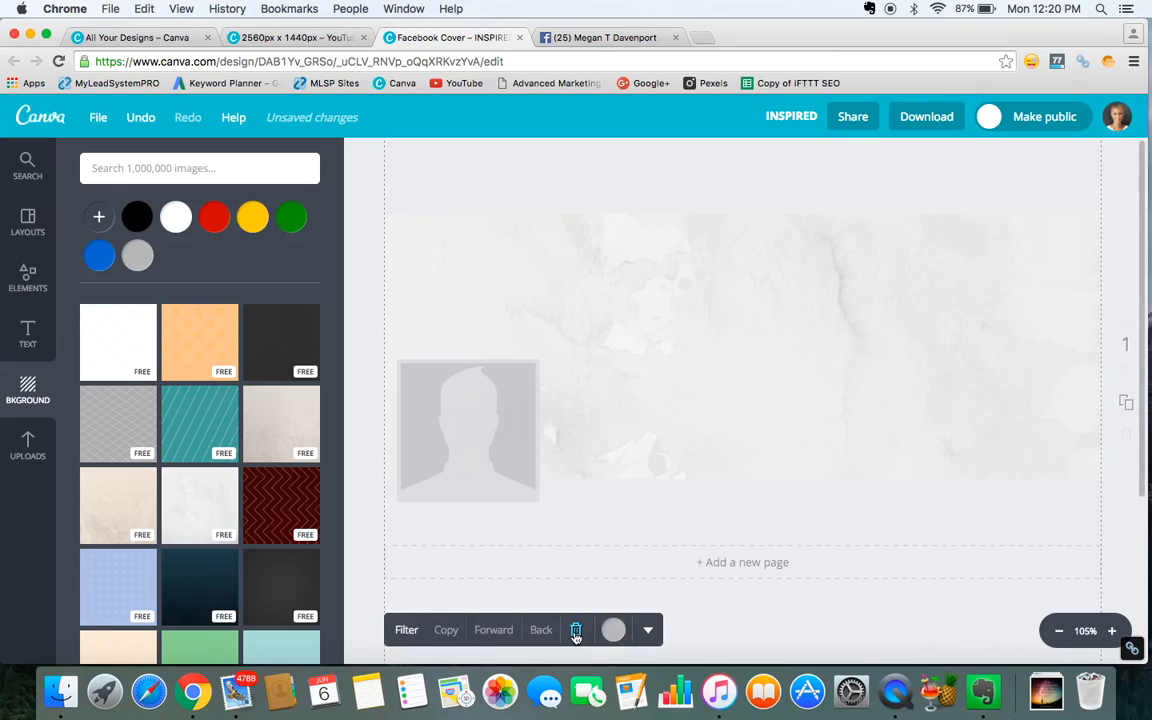
{"action": "left_click", "coordinate": [576, 630]}
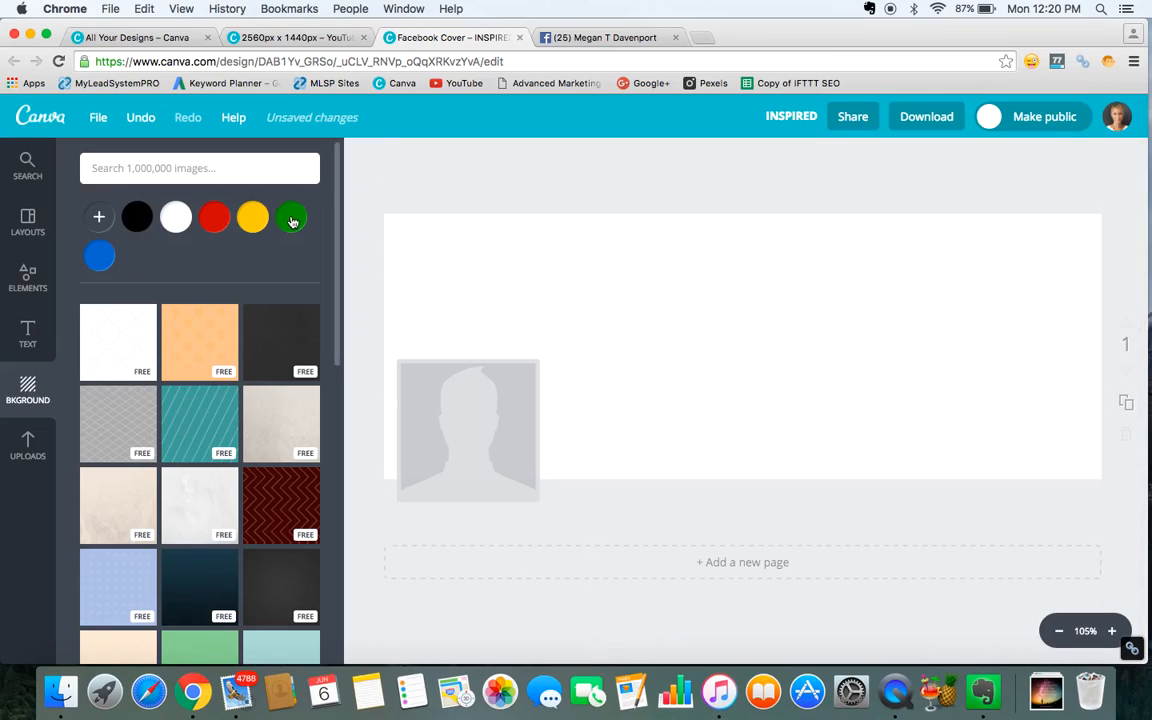
Try yellow, red and white solid background colours on the cover.
{"action": "left_click", "coordinate": [253, 222]}
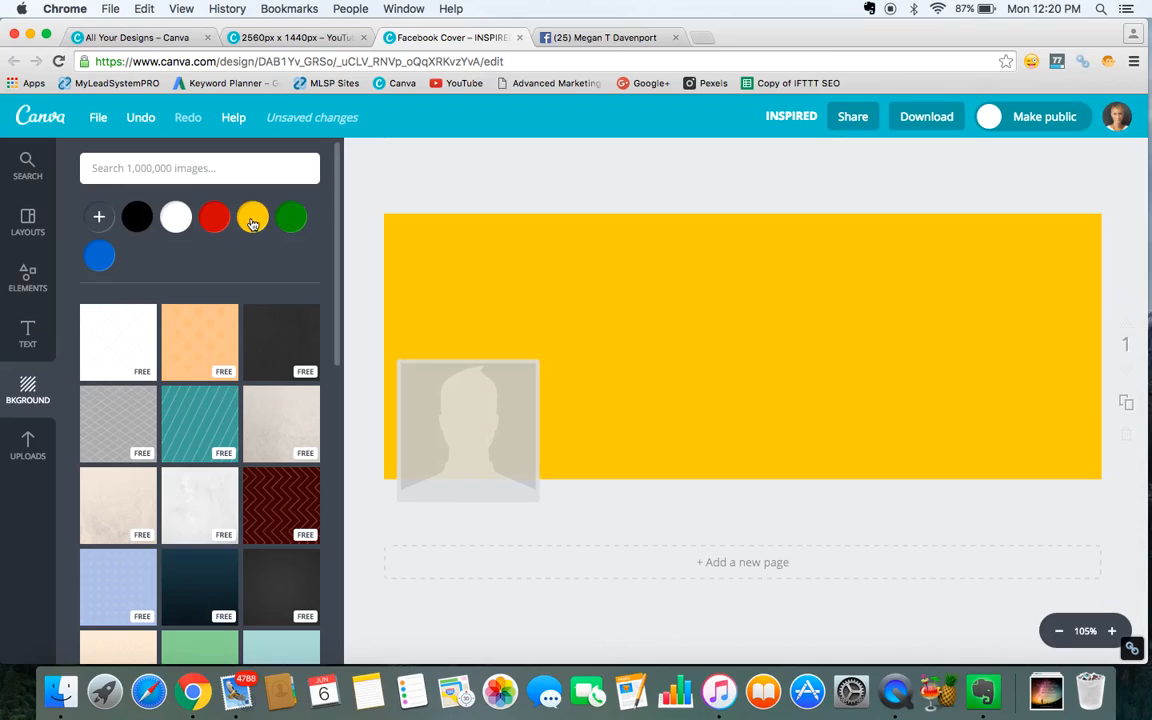
{"action": "left_click", "coordinate": [216, 223]}
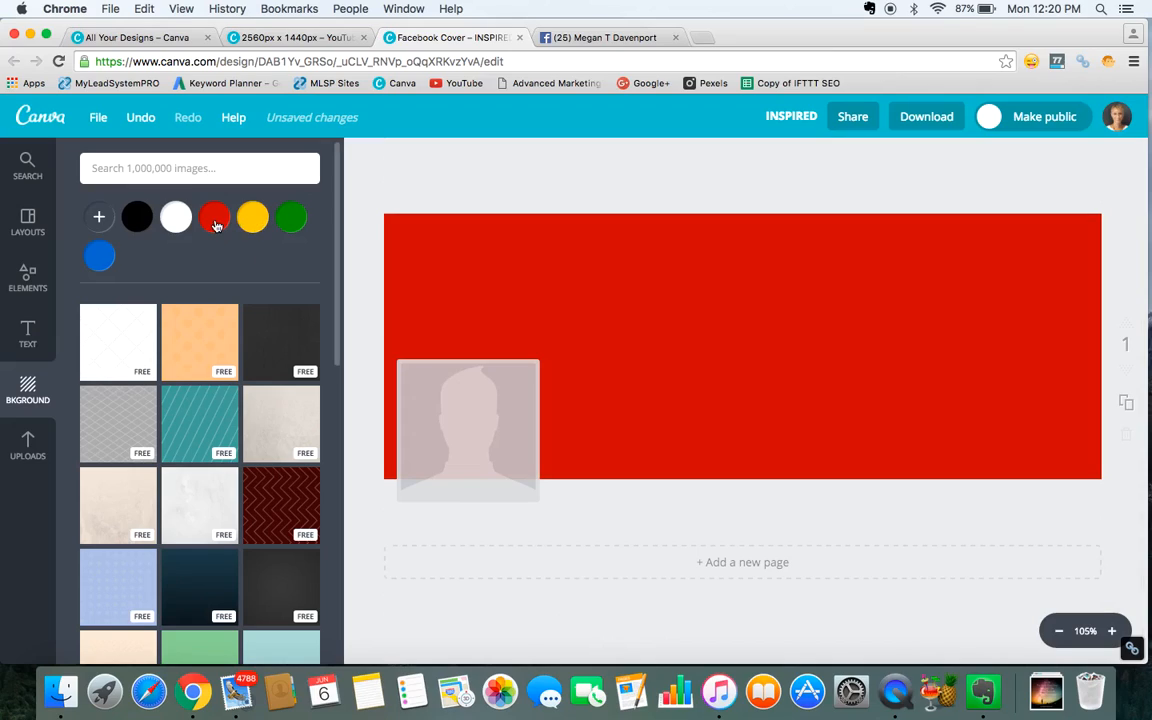
{"action": "left_click", "coordinate": [175, 222]}
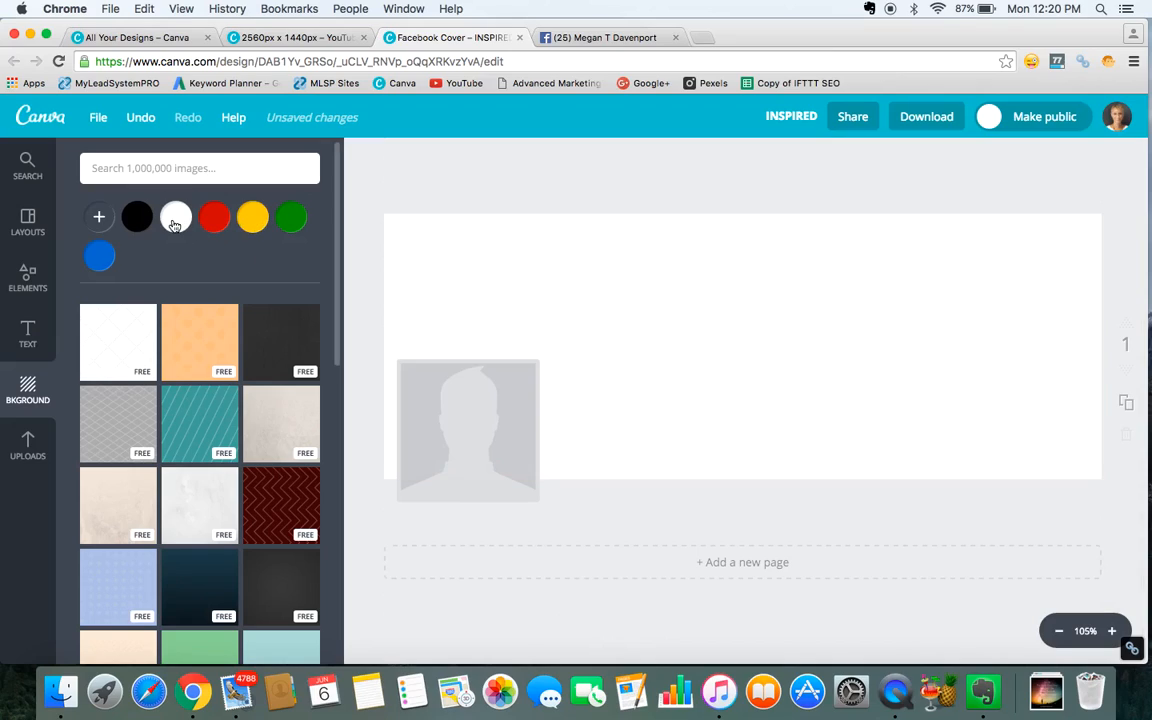
Set the cover background to a custom light grey, colour code f4f4f4.
{"action": "left_click", "coordinate": [99, 216]}
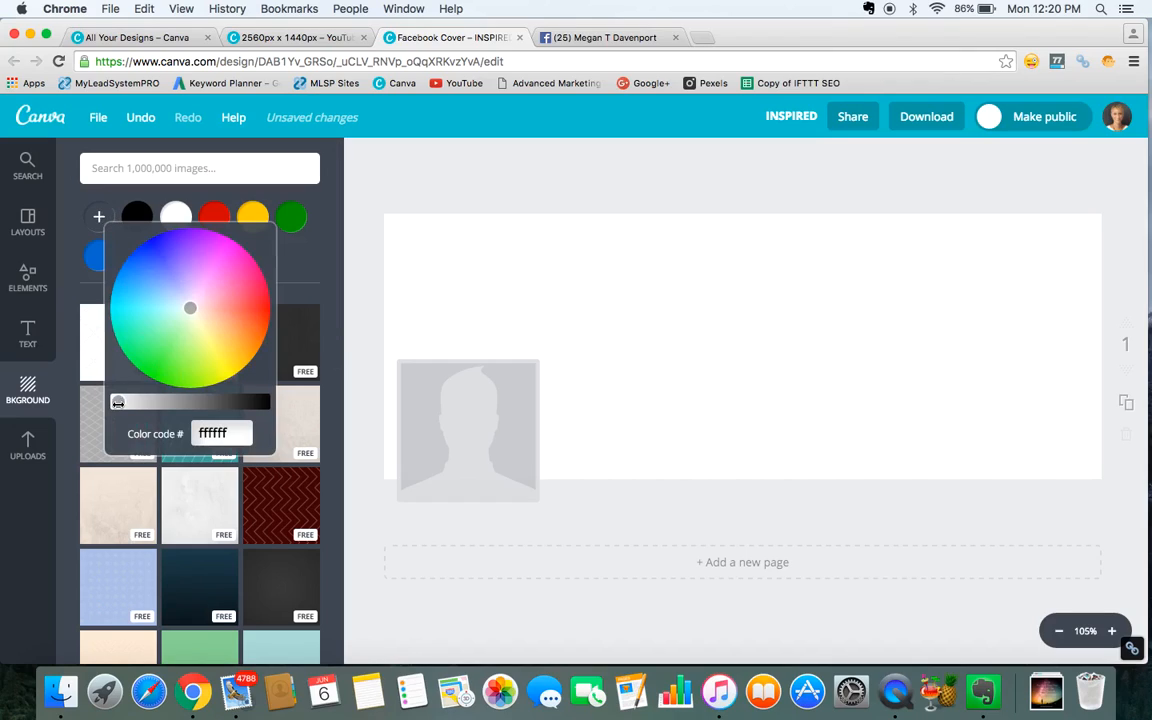
{"action": "mouse_move", "coordinate": [119, 401]}
{"action": "left_mouse_down"}
{"action": "mouse_move", "coordinate": [208, 401]}
{"action": "mouse_move", "coordinate": [107, 404]}
{"action": "mouse_move", "coordinate": [124, 401]}
{"action": "left_mouse_up"}
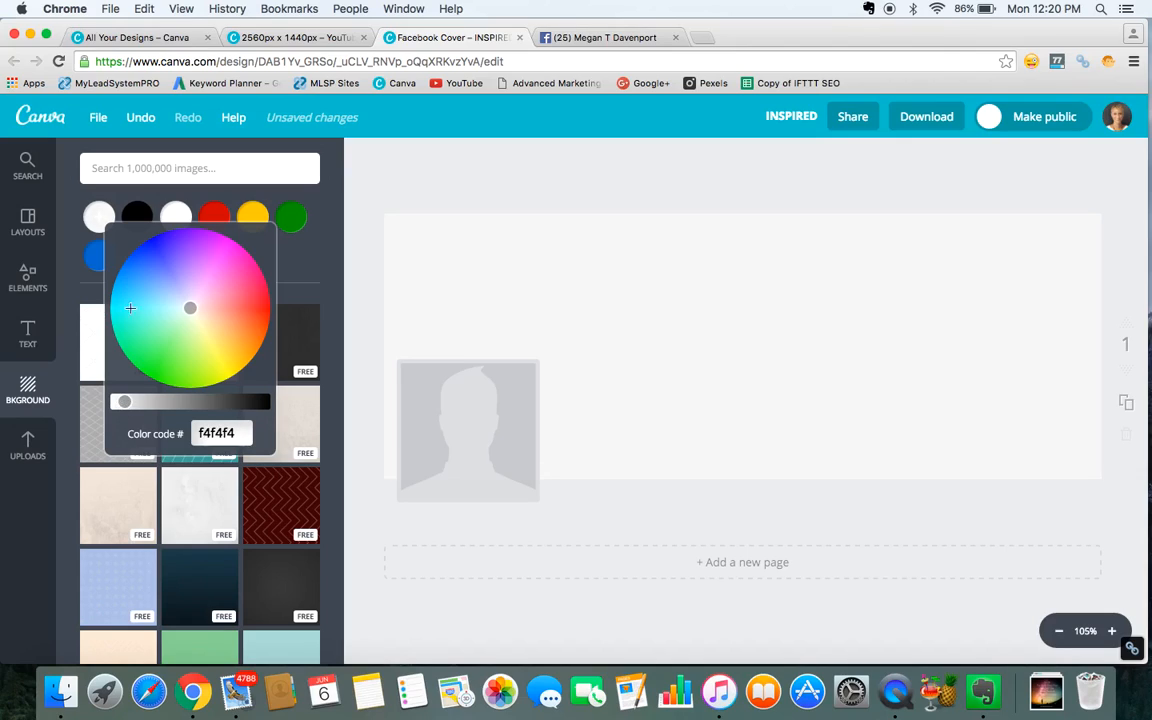
{"action": "left_click", "coordinate": [98, 218]}
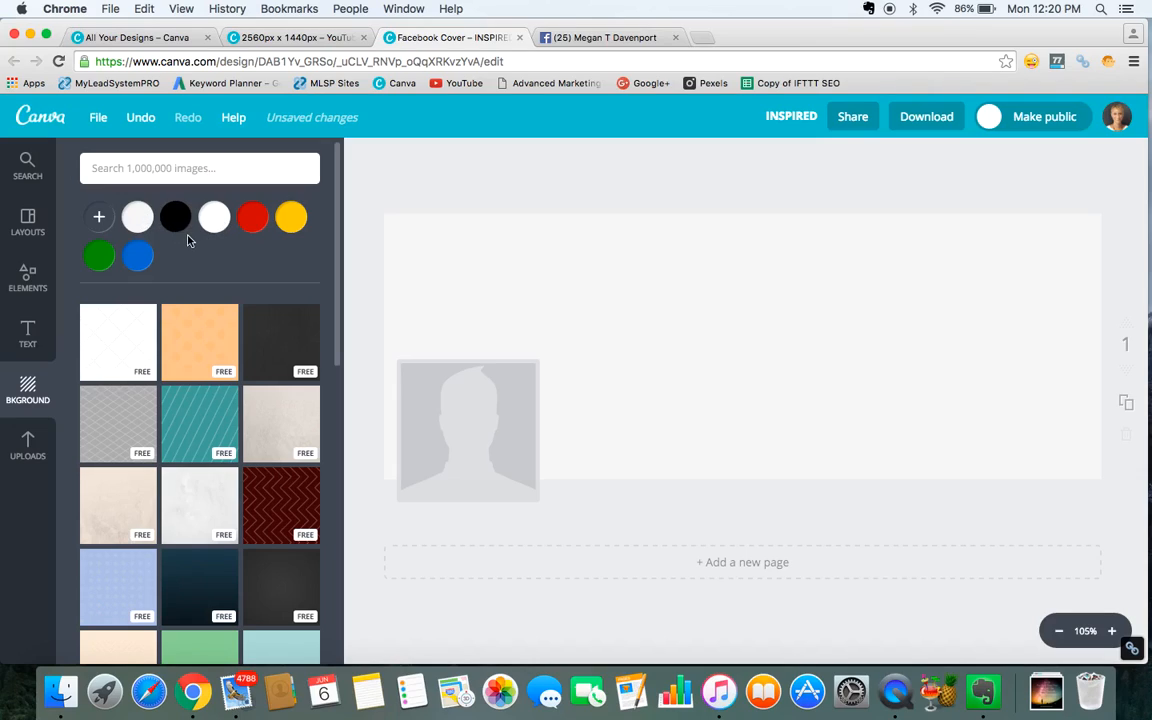
Browse the text design templates for a suitable title style.
{"action": "left_click", "coordinate": [29, 335]}
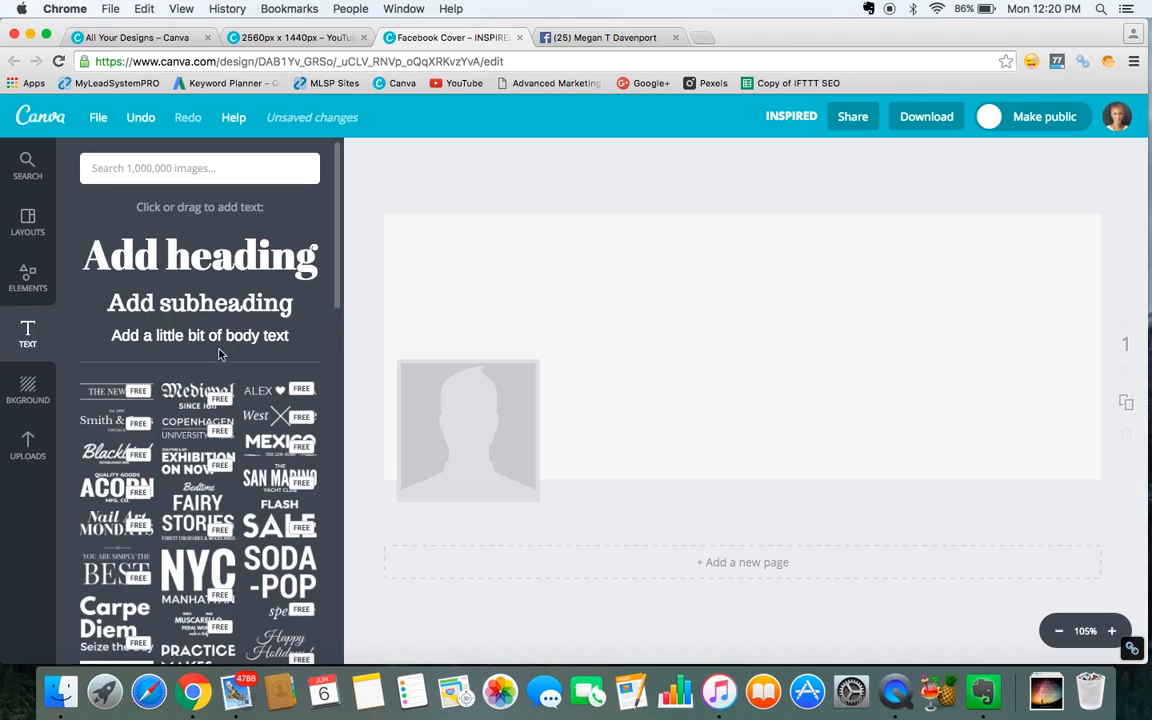
{"action": "scroll", "coordinate": [229, 466], "scroll_direction": "down", "scroll_amount": 5}
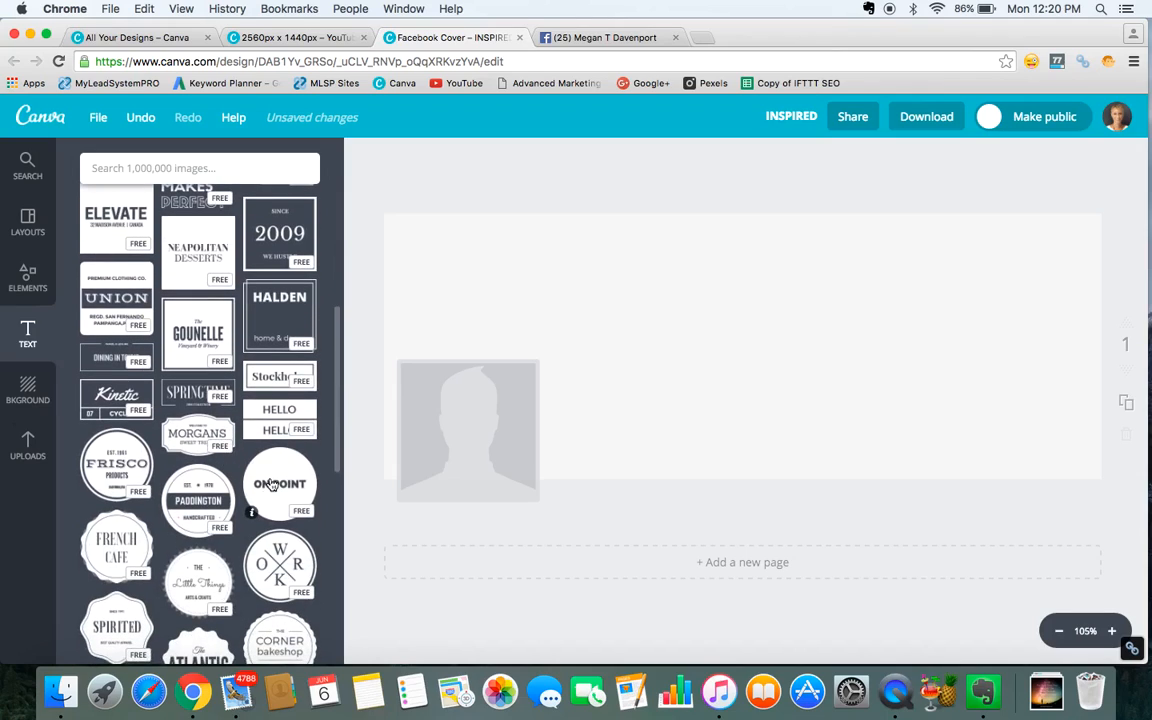
{"action": "scroll", "coordinate": [251, 507], "scroll_direction": "down", "scroll_amount": 2}
{"action": "scroll", "coordinate": [251, 507], "scroll_direction": "down", "scroll_amount": 10}
{"action": "scroll", "coordinate": [251, 507], "scroll_direction": "down", "scroll_amount": 3}
{"action": "scroll", "coordinate": [251, 507], "scroll_direction": "down", "scroll_amount": 6}
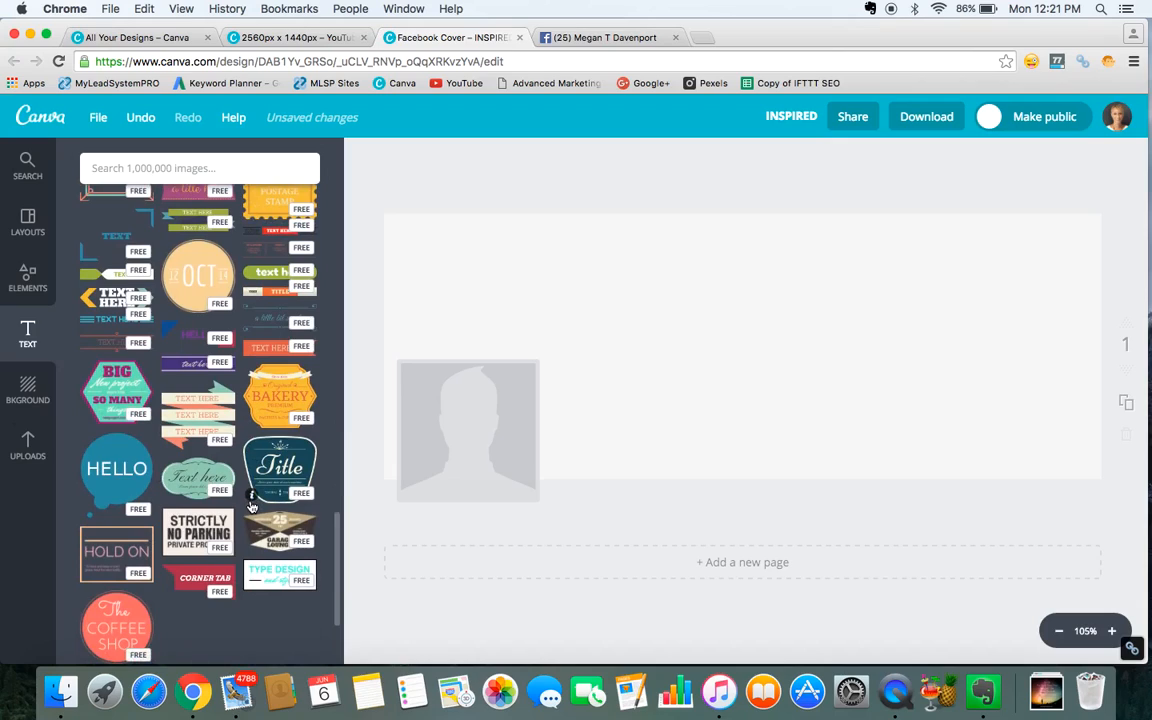
{"action": "scroll", "coordinate": [200, 510], "scroll_direction": "down", "scroll_amount": 3}
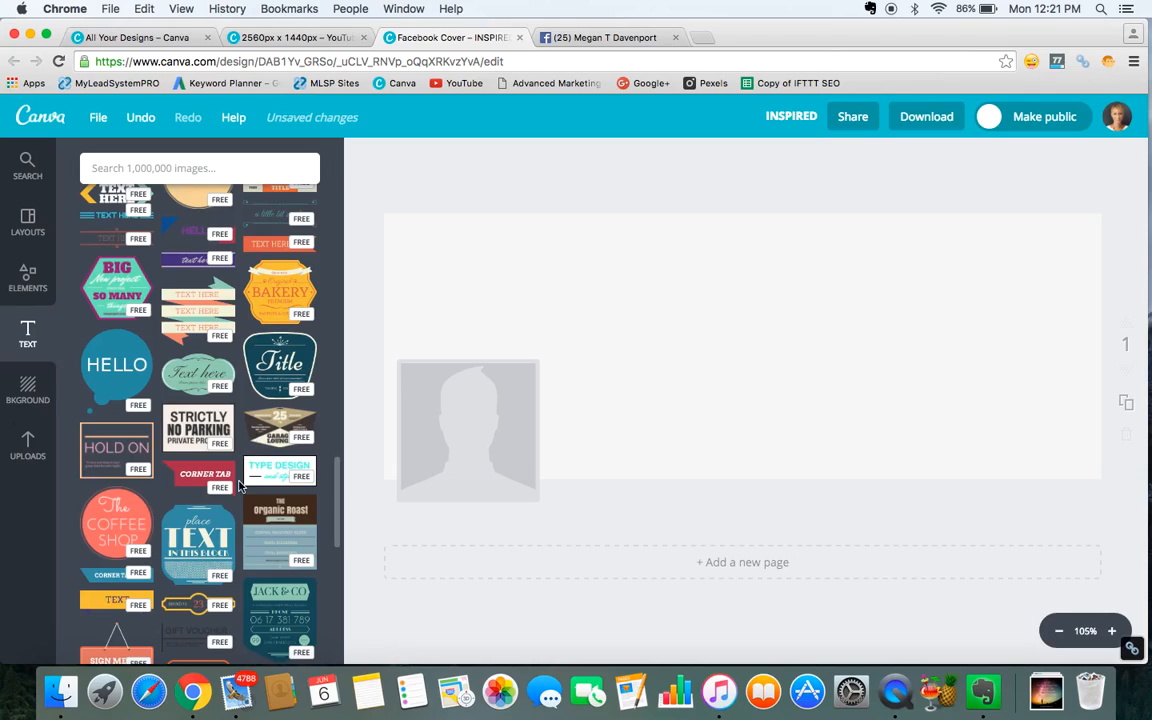
Add a default heading text box to the cover.
{"action": "scroll", "coordinate": [212, 464], "scroll_direction": "up", "scroll_amount": 1}
{"action": "scroll", "coordinate": [200, 390], "scroll_direction": "up", "scroll_amount": 6}
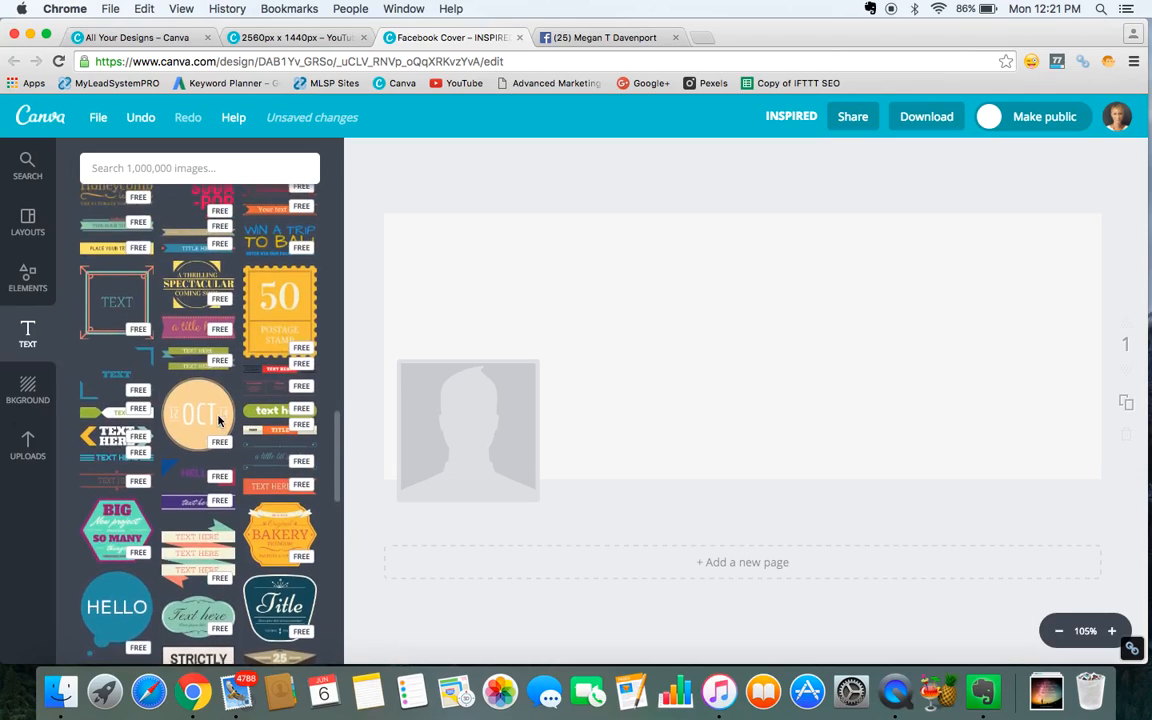
{"action": "scroll", "coordinate": [218, 421], "scroll_direction": "up", "scroll_amount": 1}
{"action": "scroll", "coordinate": [214, 430], "scroll_direction": "up", "scroll_amount": 1}
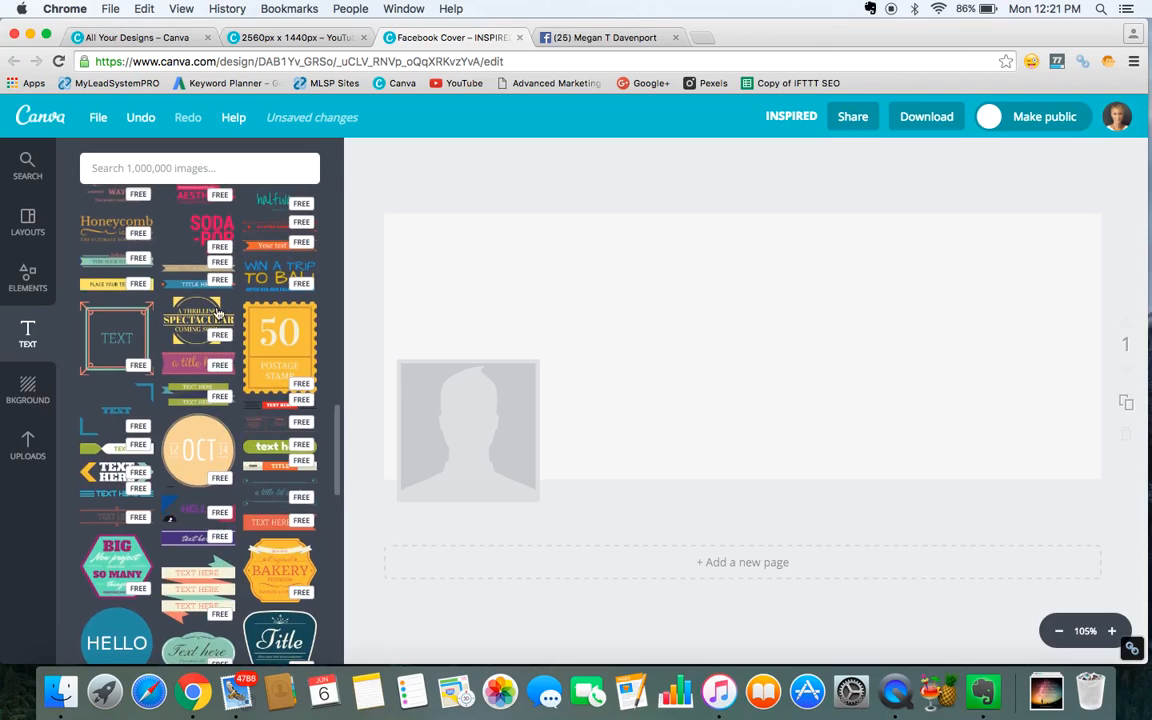
{"action": "scroll", "coordinate": [230, 420], "scroll_direction": "up", "scroll_amount": 10}
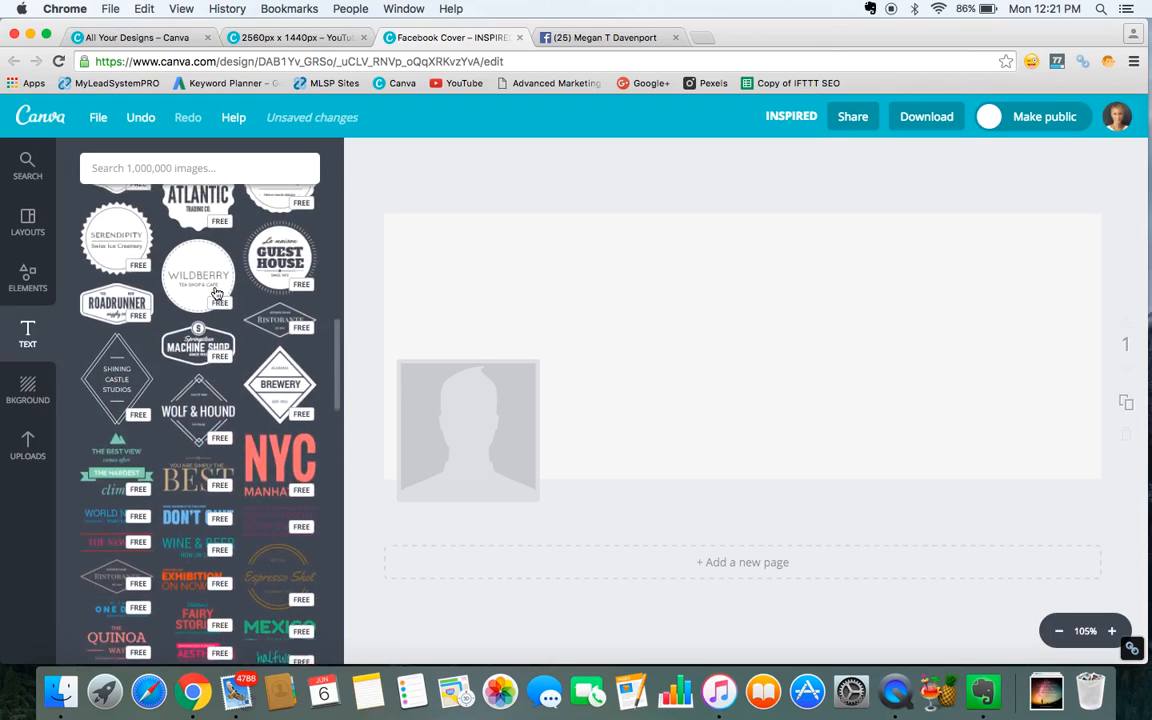
{"action": "scroll", "coordinate": [221, 258], "scroll_direction": "up", "scroll_amount": 10}
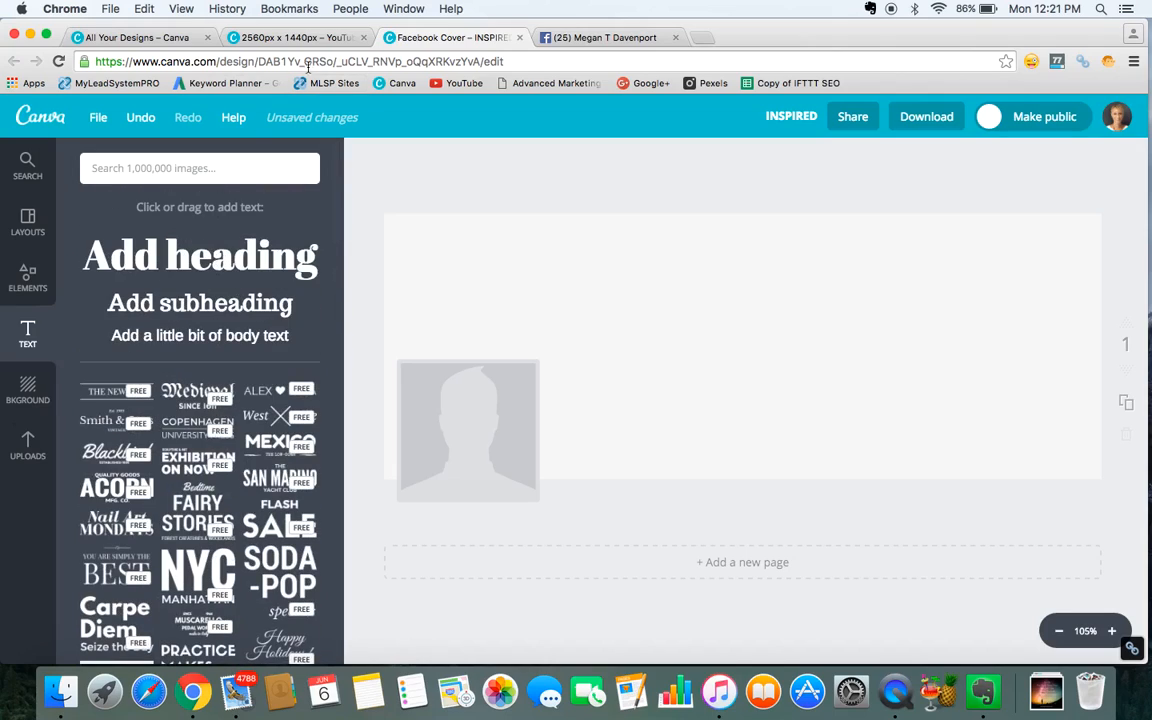
{"action": "left_click", "coordinate": [193, 257]}
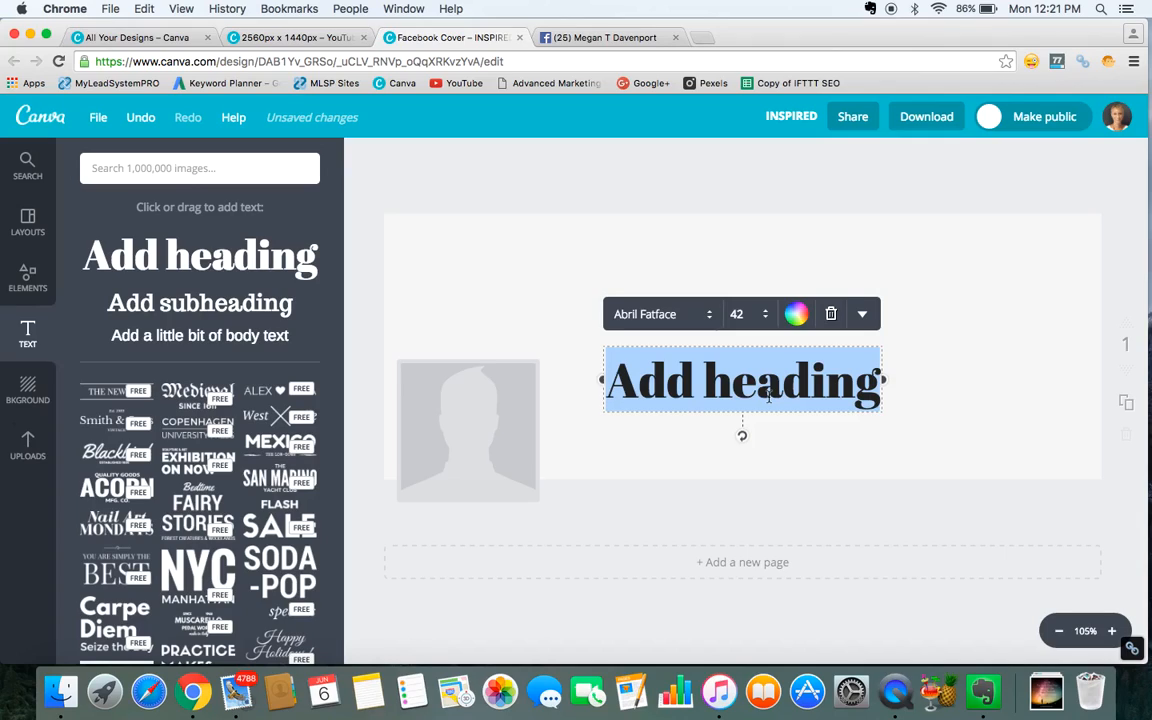
Replace the heading text with the website address.
{"action": "type", "text": "megn"}
{"action": "key", "text": "BackSpace"}
{"action": "type", "text": "a"}
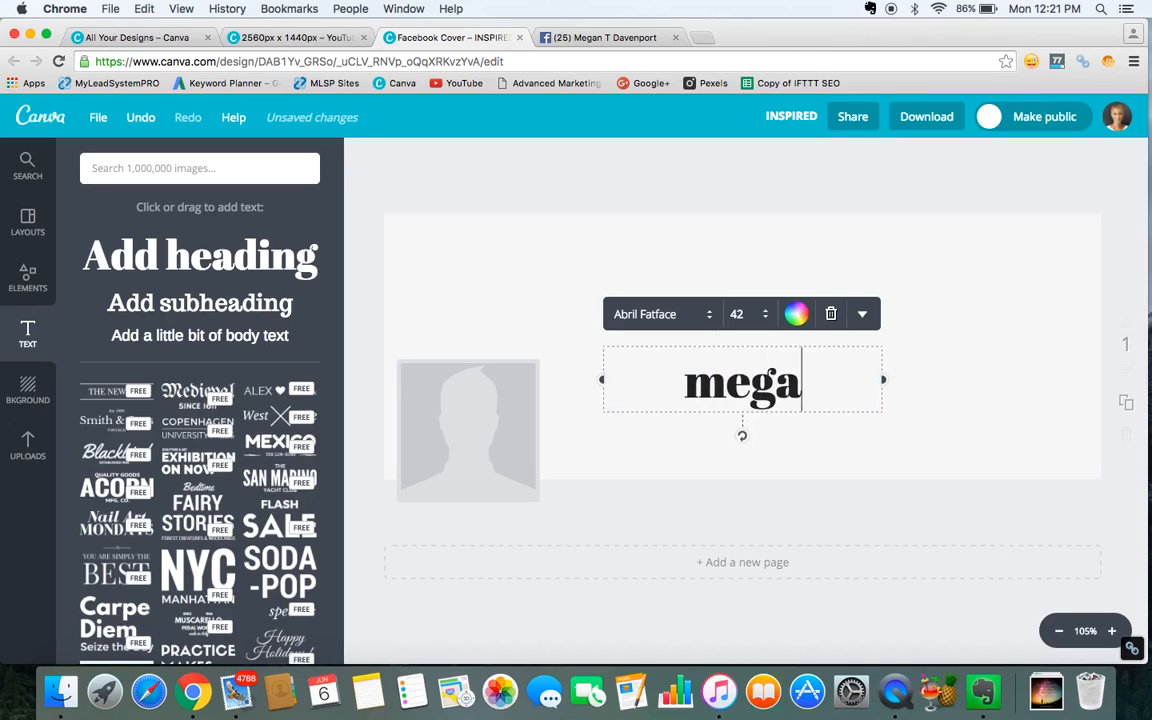
{"action": "type", "text": "nTdaven"}
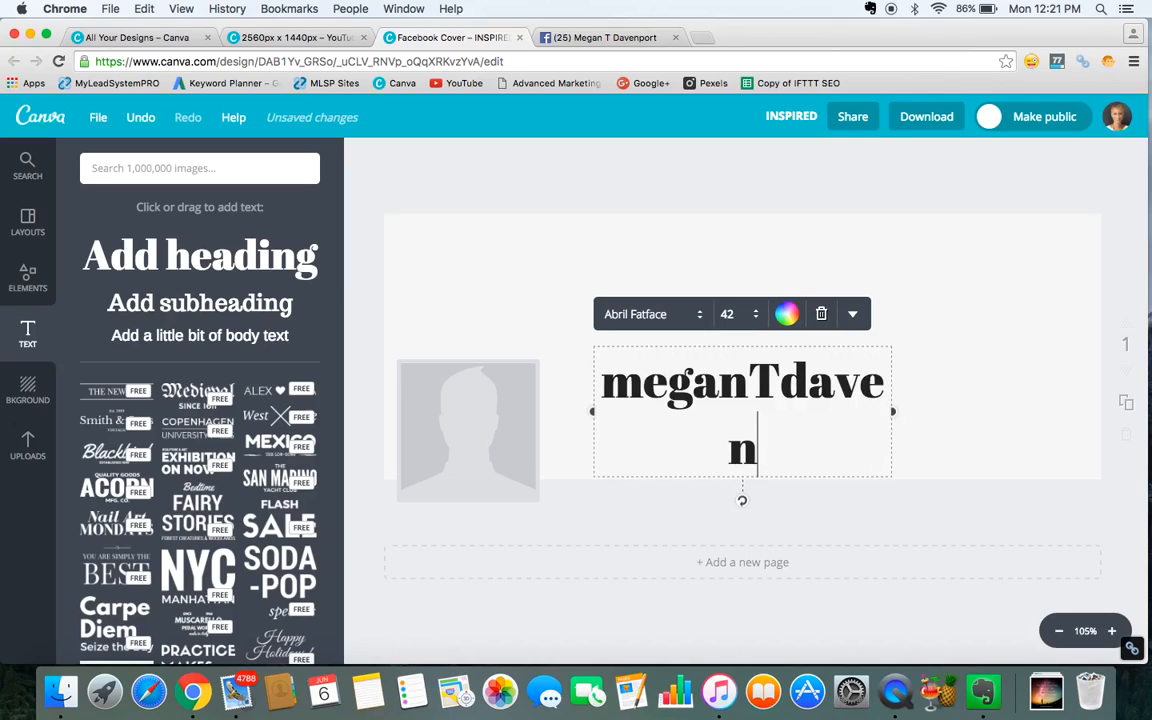
{"action": "type", "text": "port.com"}
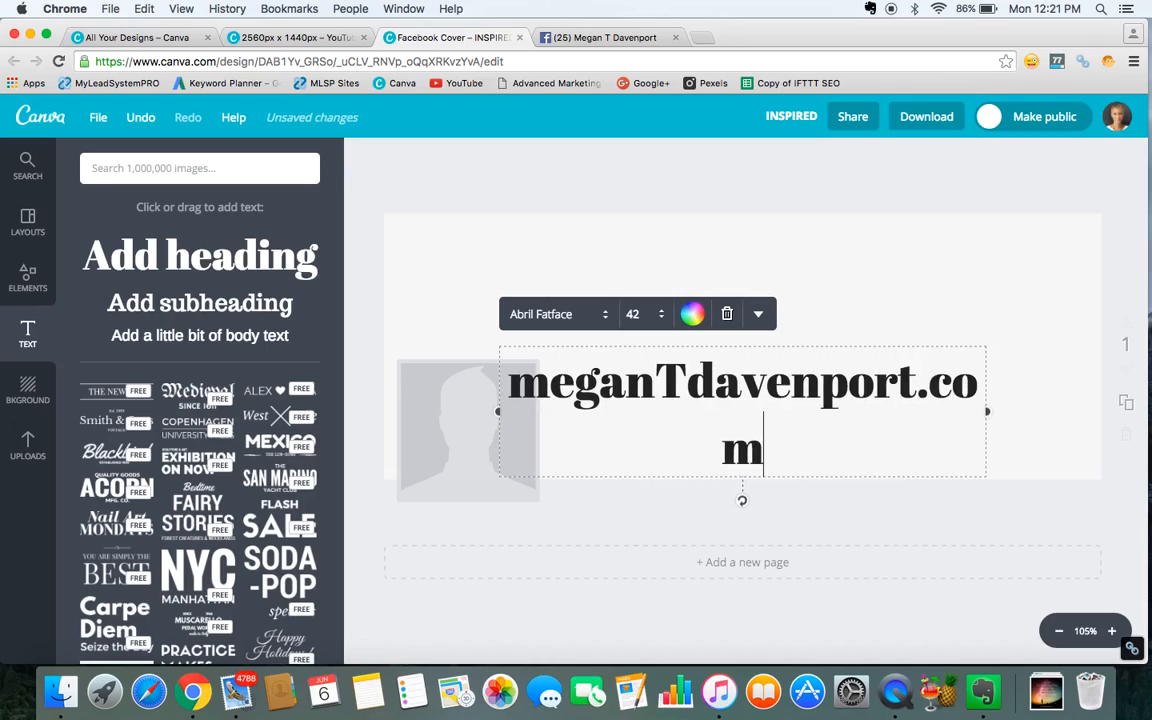
Change the heading font to Cooper Hewitt.
{"action": "triple_click", "coordinate": [779, 390]}
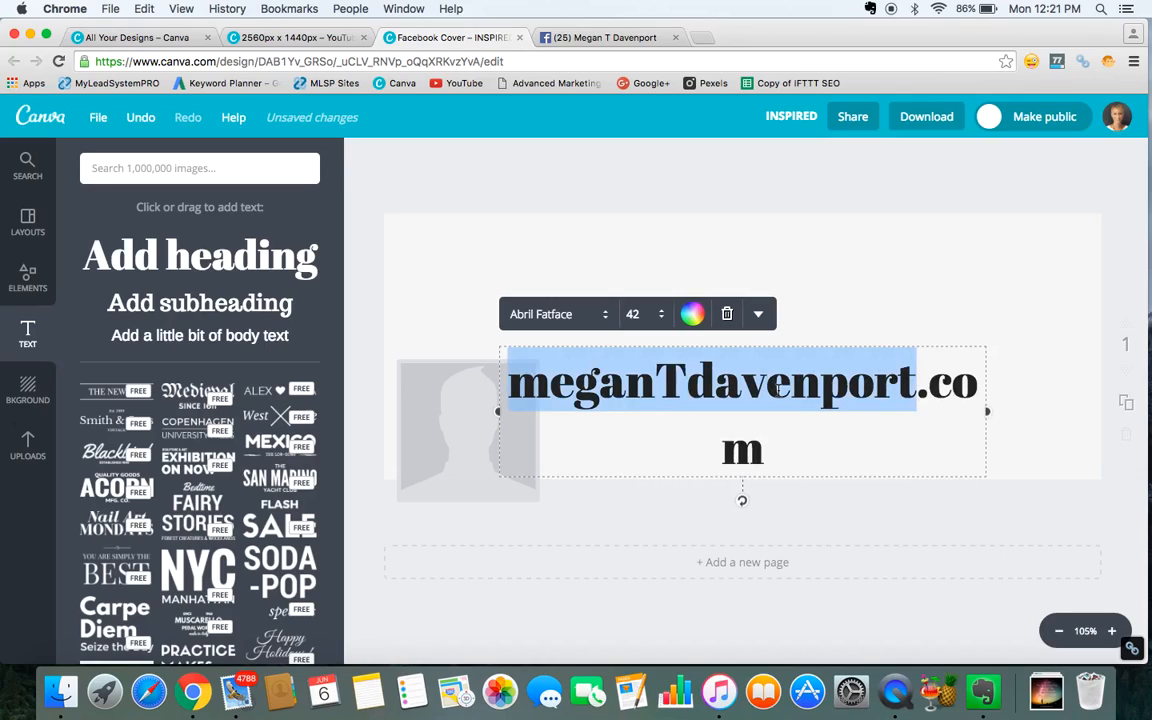
{"action": "left_click", "coordinate": [604, 316]}
{"action": "scroll", "coordinate": [630, 370], "scroll_direction": "down", "scroll_amount": 5}
{"action": "scroll", "coordinate": [643, 378], "scroll_direction": "down", "scroll_amount": 5}
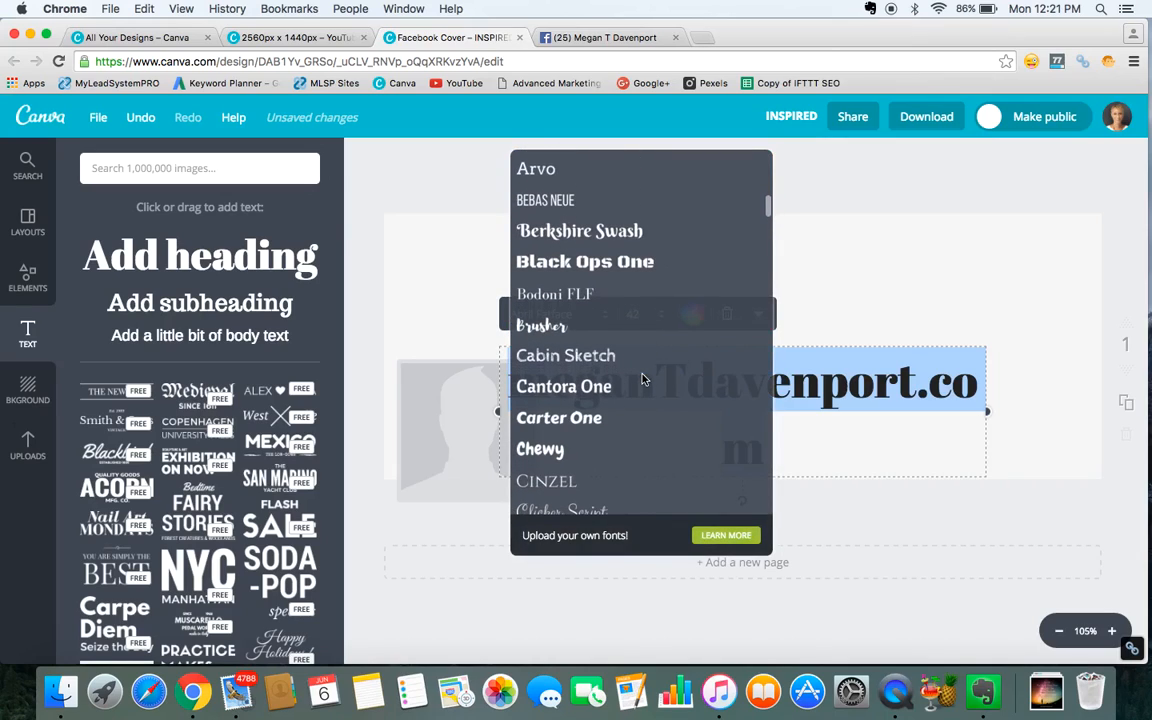
{"action": "scroll", "coordinate": [643, 378], "scroll_direction": "down", "scroll_amount": 3}
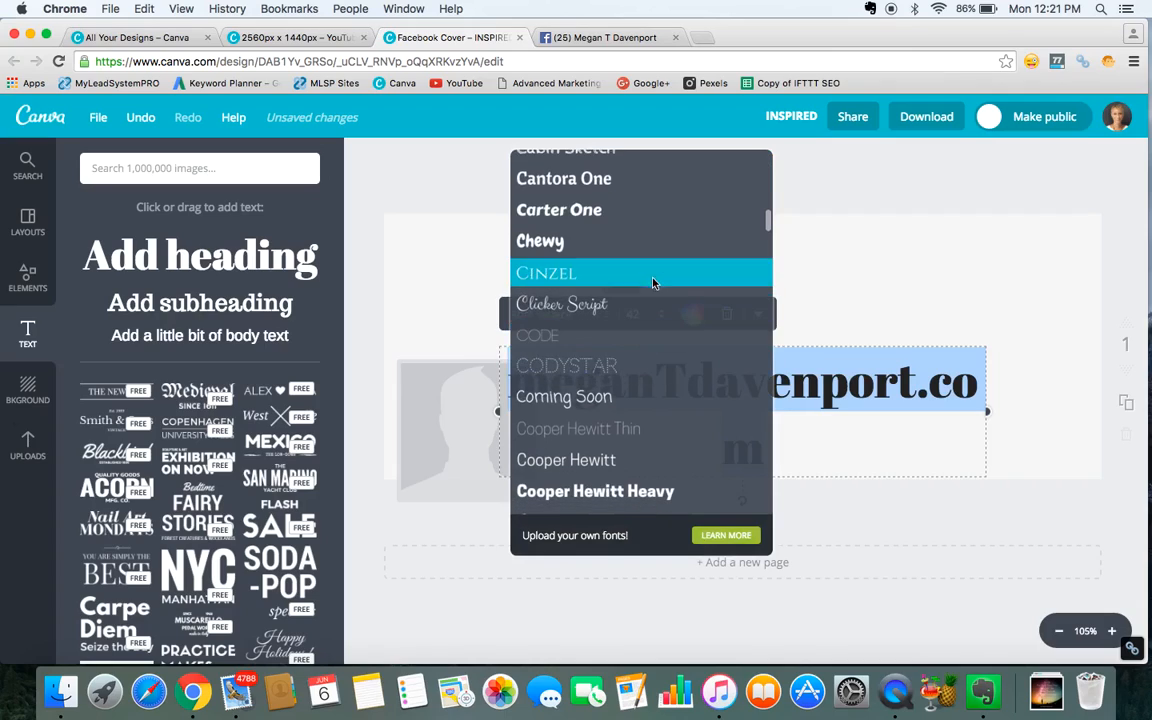
{"action": "left_click", "coordinate": [612, 461]}
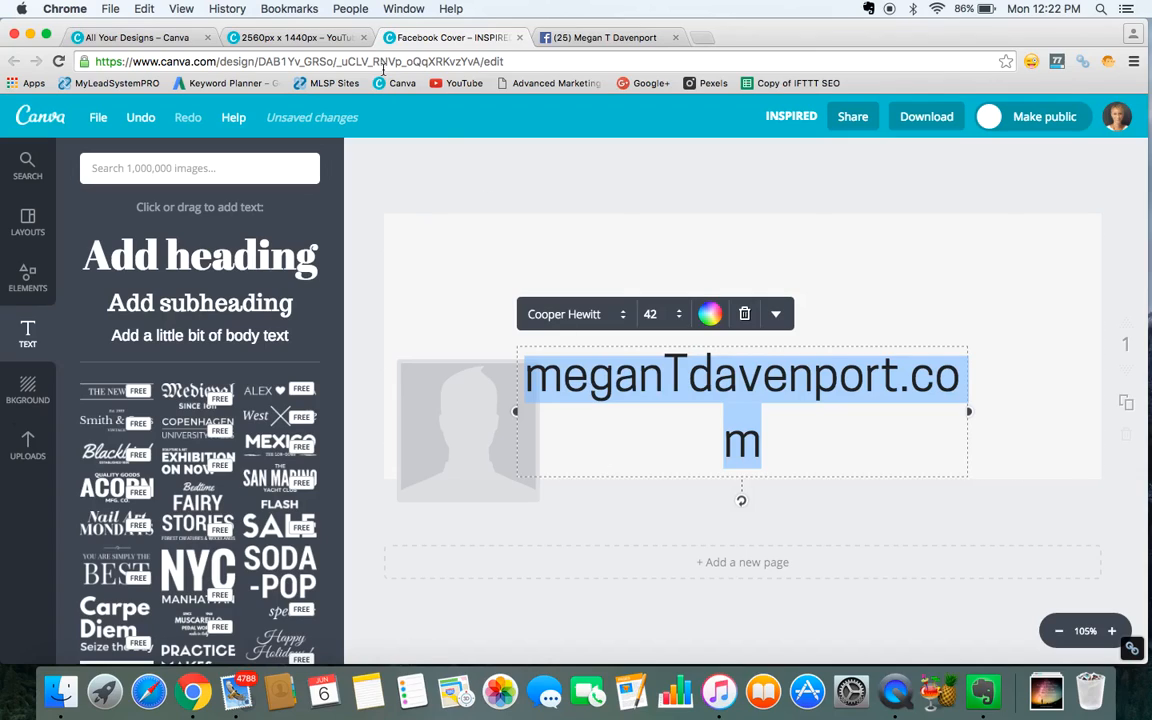
Set the heading font size to 36.
{"action": "left_click", "coordinate": [300, 38]}
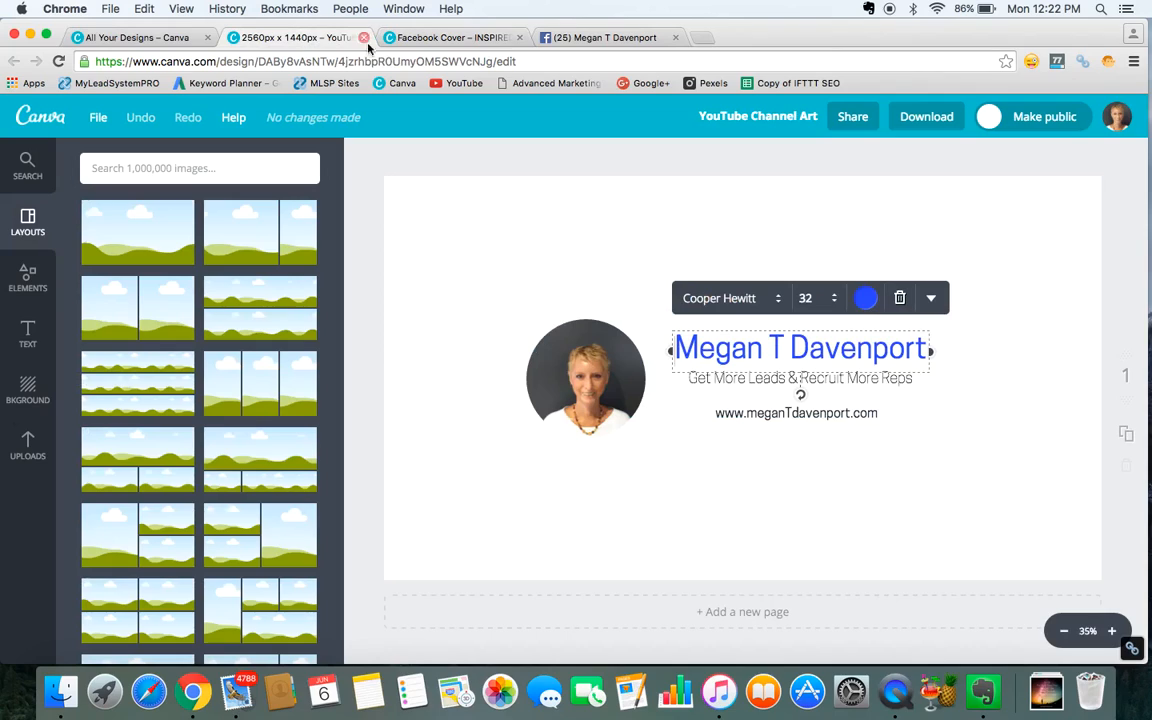
{"action": "left_click", "coordinate": [400, 39]}
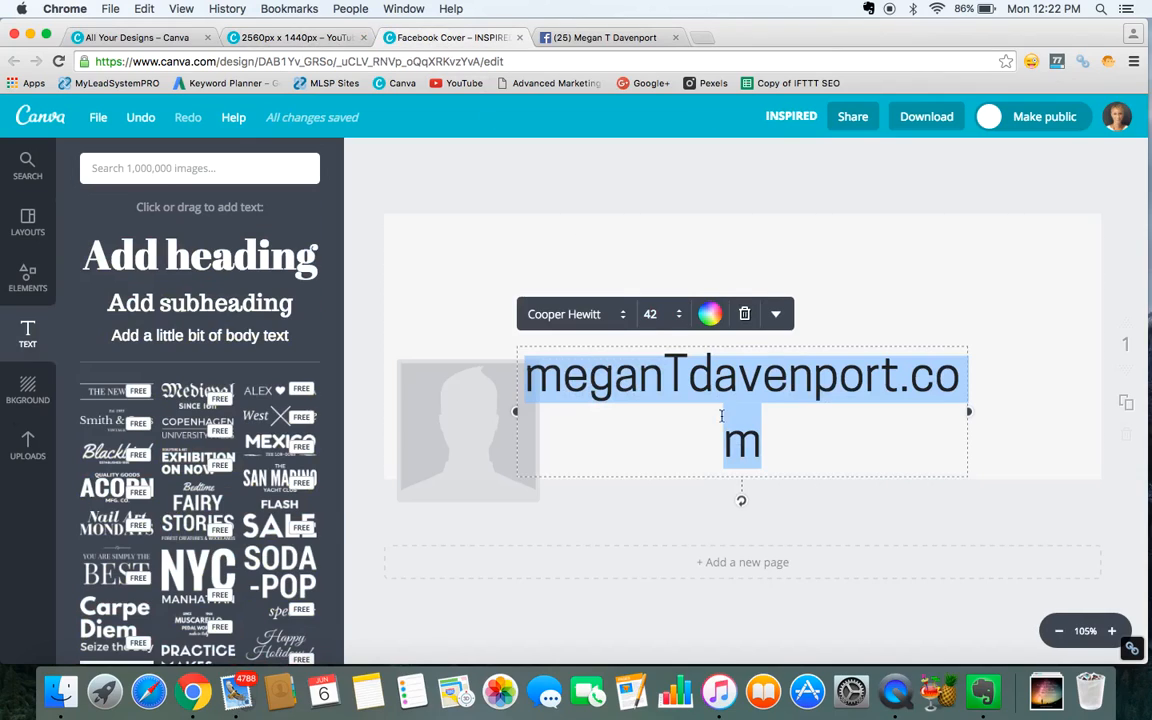
{"action": "left_click", "coordinate": [679, 316]}
{"action": "left_click", "coordinate": [665, 470]}
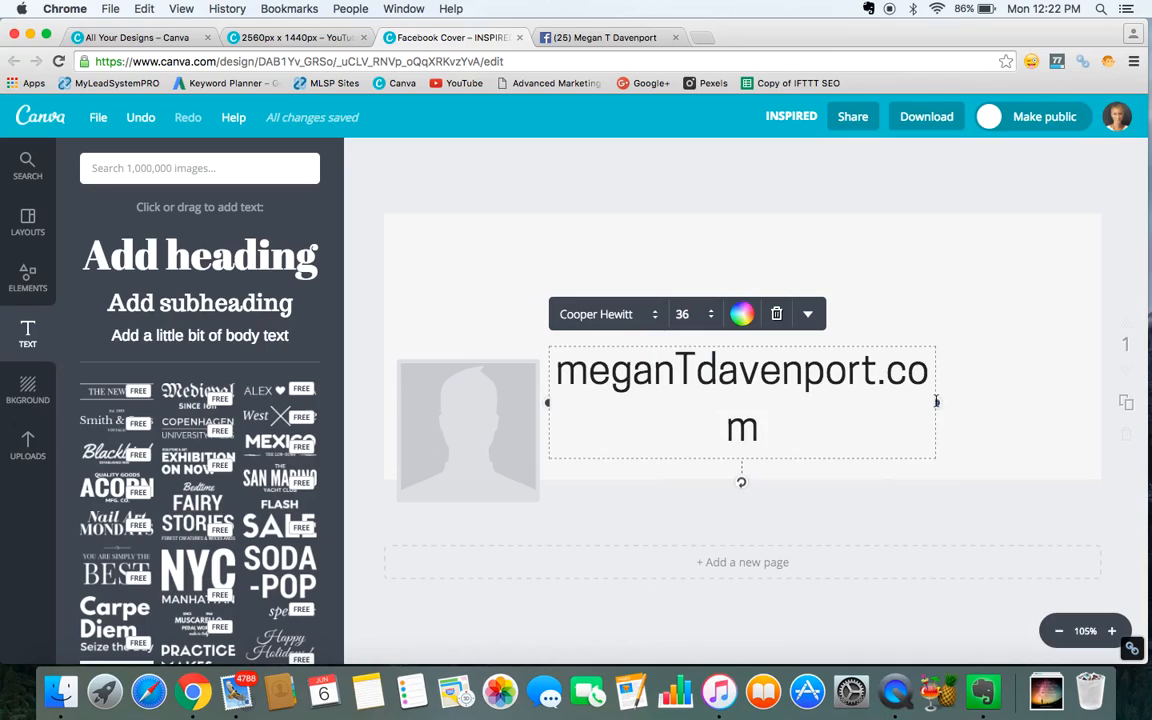
Widen the heading box so the address fits on one line and move it to the upper part of the cover.
{"action": "left_click_drag", "start_coordinate": [939, 403], "coordinate": [980, 400]}
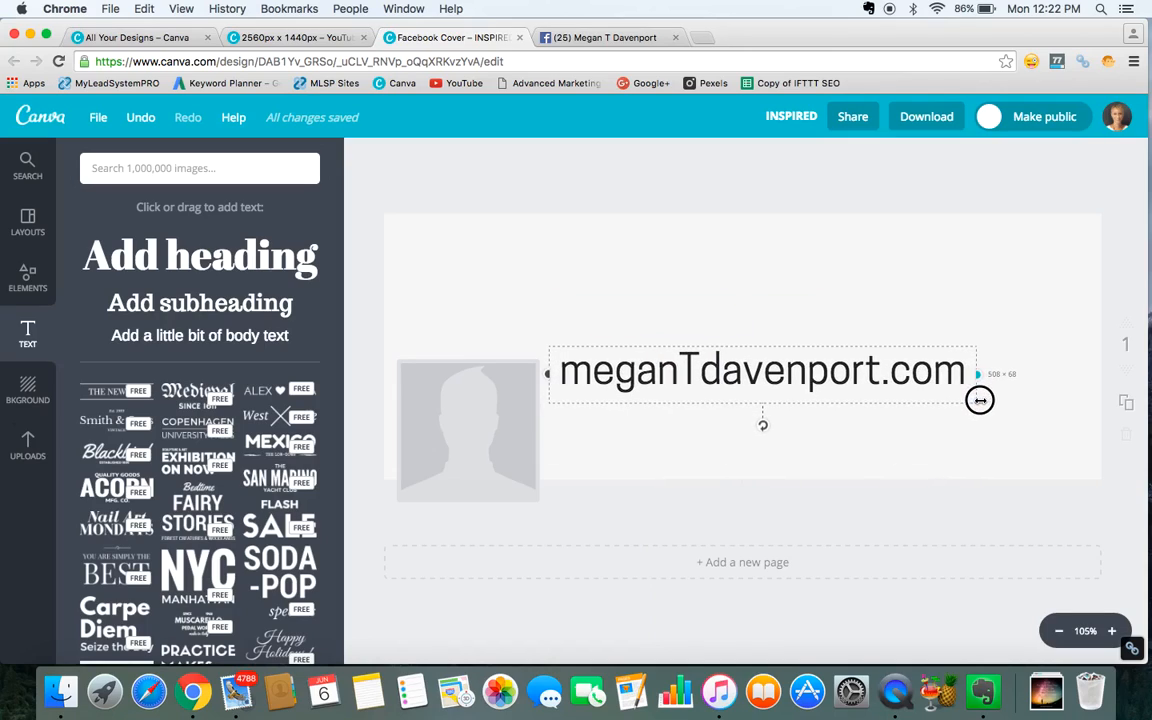
{"action": "left_click_drag", "start_coordinate": [980, 400], "coordinate": [980, 401]}
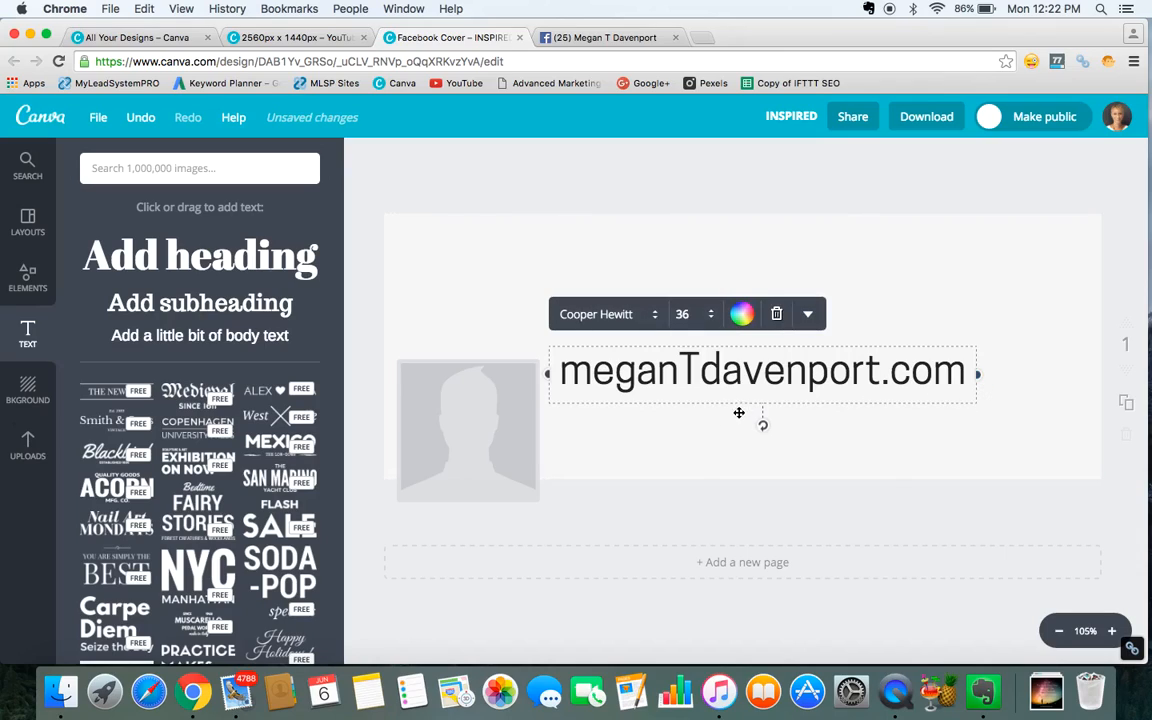
{"action": "left_click_drag", "start_coordinate": [739, 416], "coordinate": [730, 414]}
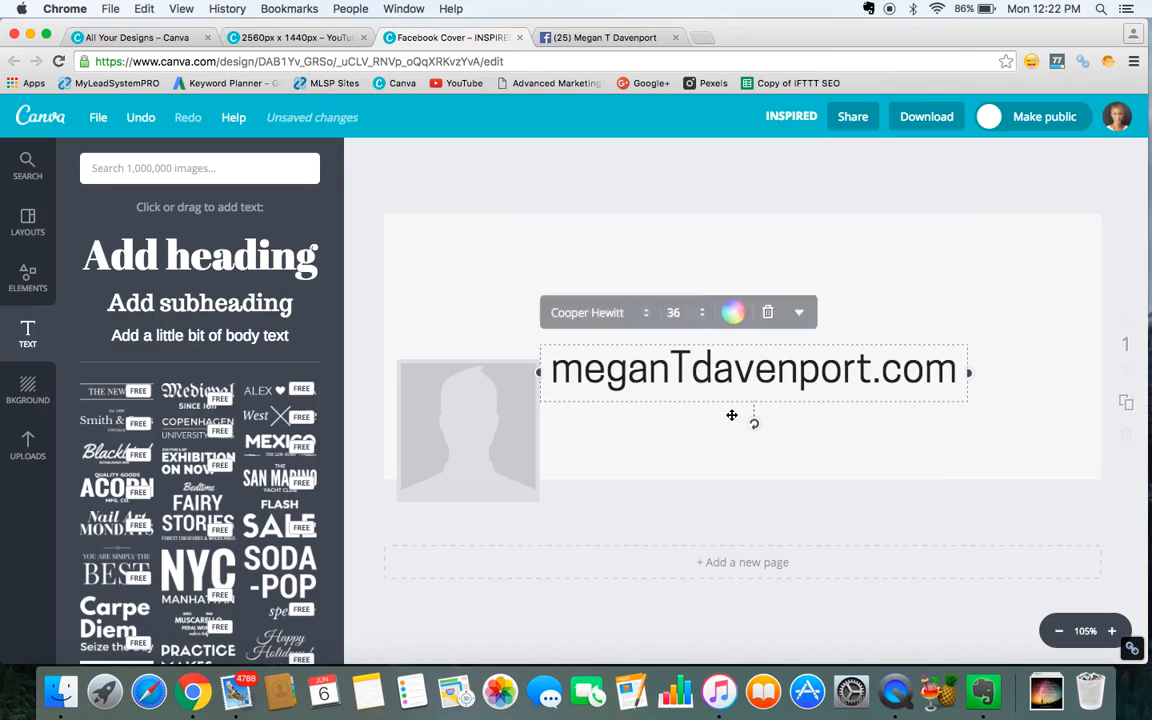
{"action": "left_click", "coordinate": [728, 420]}
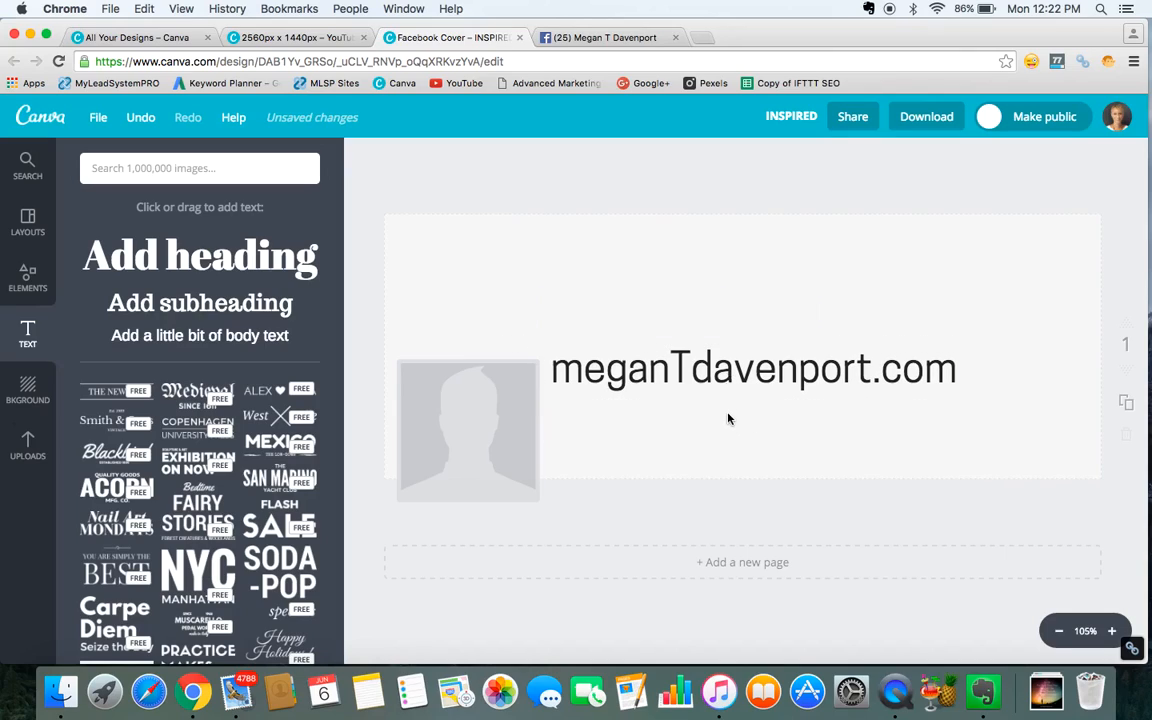
{"action": "left_click", "coordinate": [728, 374]}
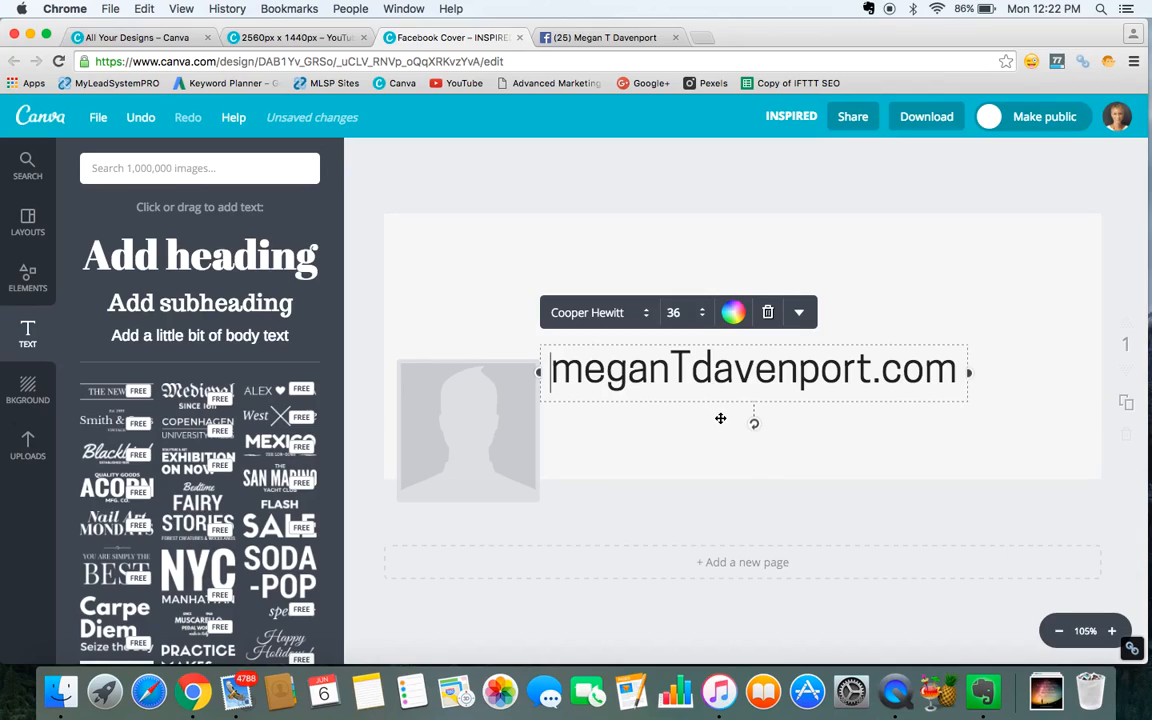
{"action": "left_click_drag", "start_coordinate": [720, 418], "coordinate": [649, 332]}
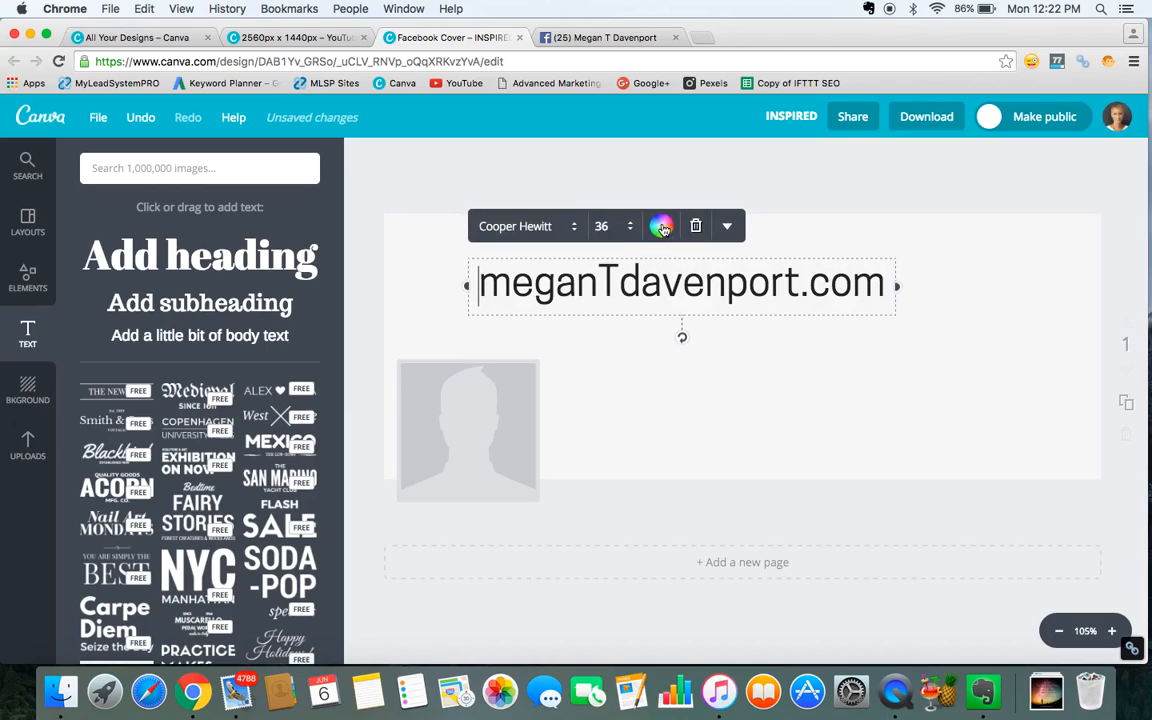
Check the custom text colour code used in the YouTube Channel Art design.
{"action": "left_click", "coordinate": [591, 386]}
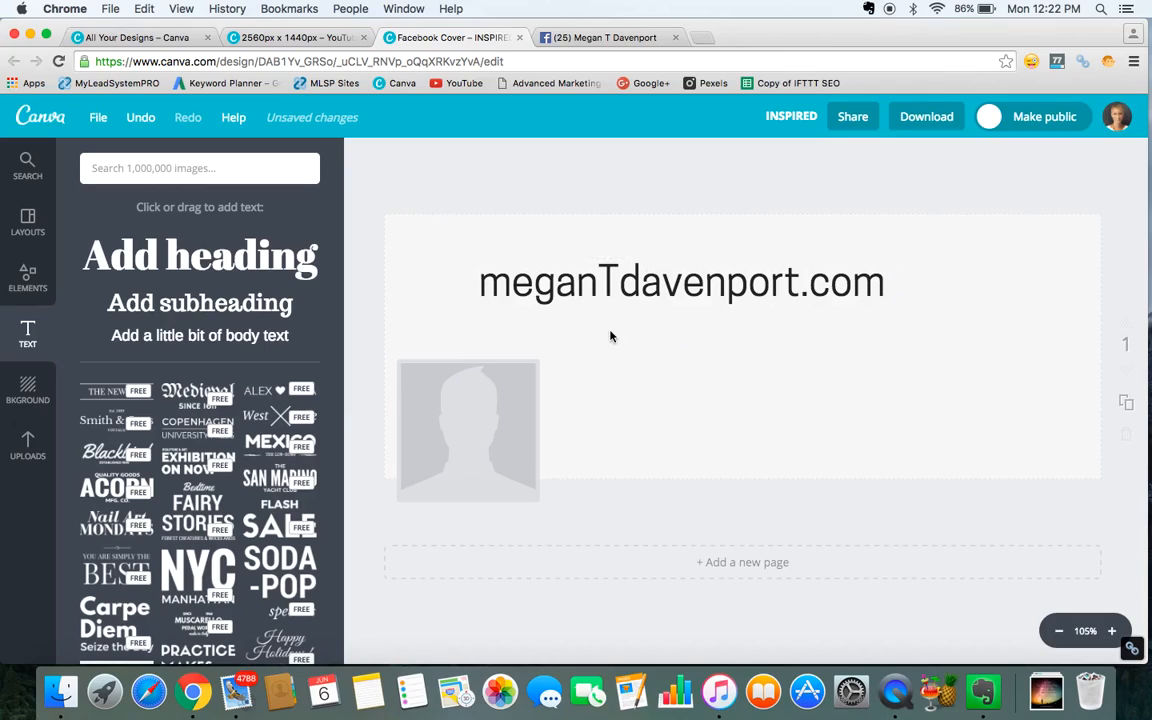
{"action": "left_click", "coordinate": [642, 296]}
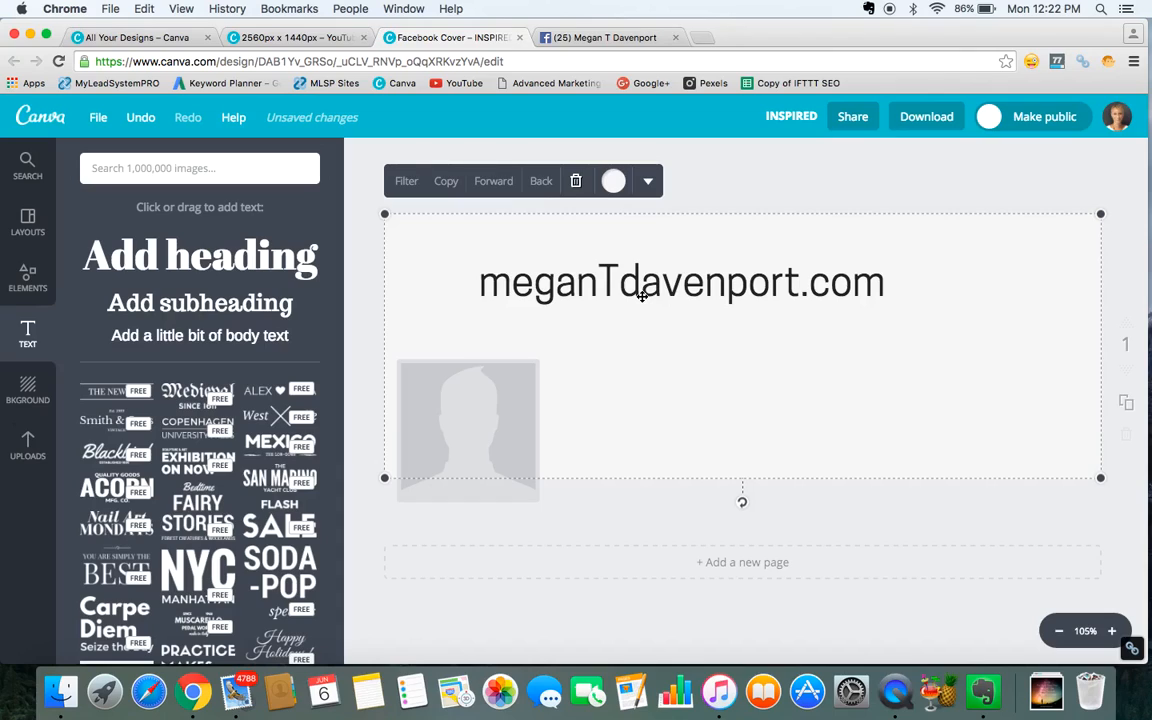
{"action": "left_click", "coordinate": [303, 40]}
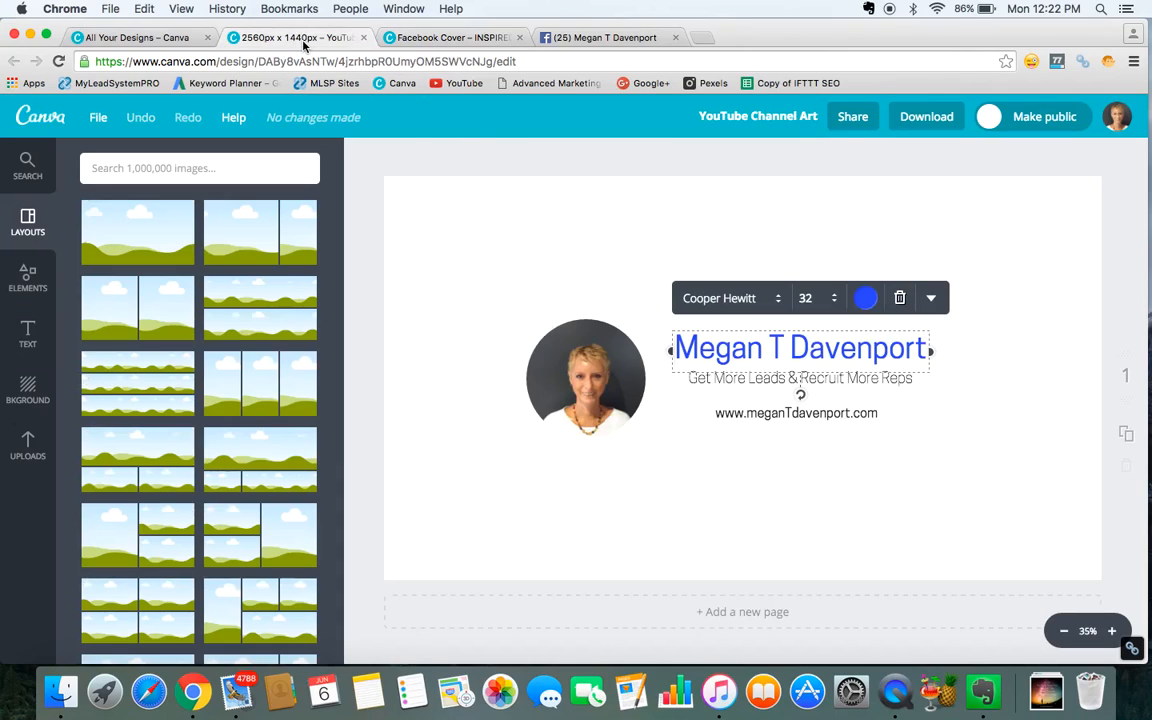
{"action": "left_click", "coordinate": [866, 299]}
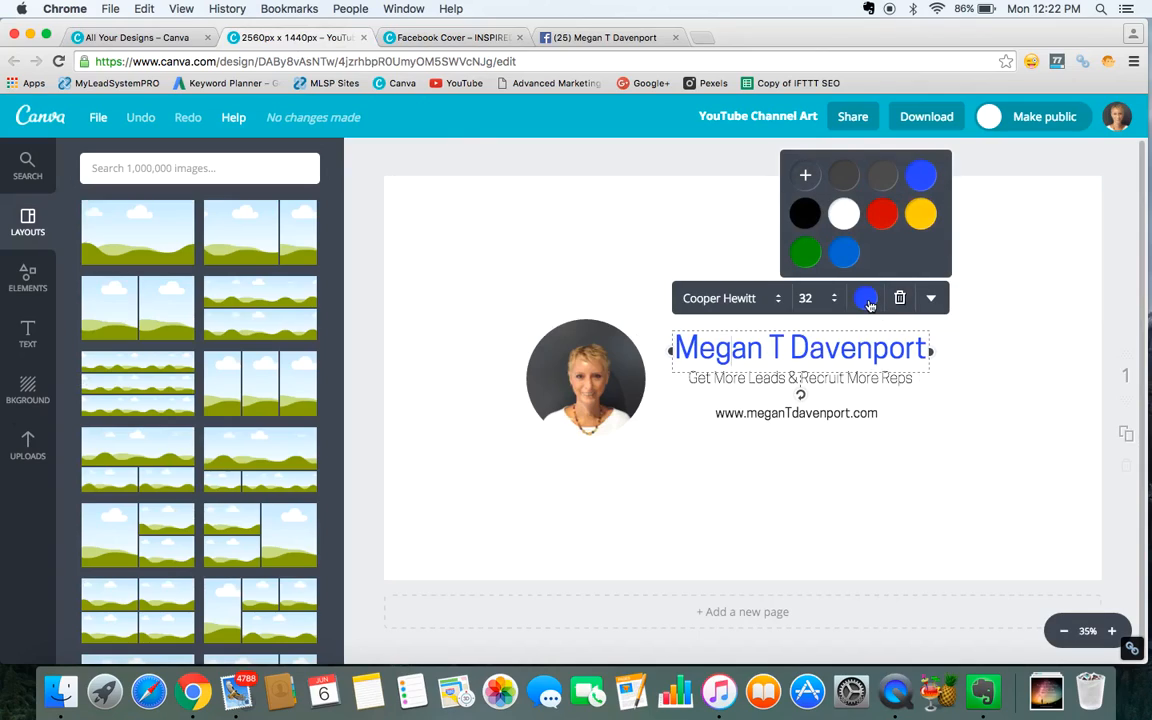
{"action": "left_click", "coordinate": [806, 178]}
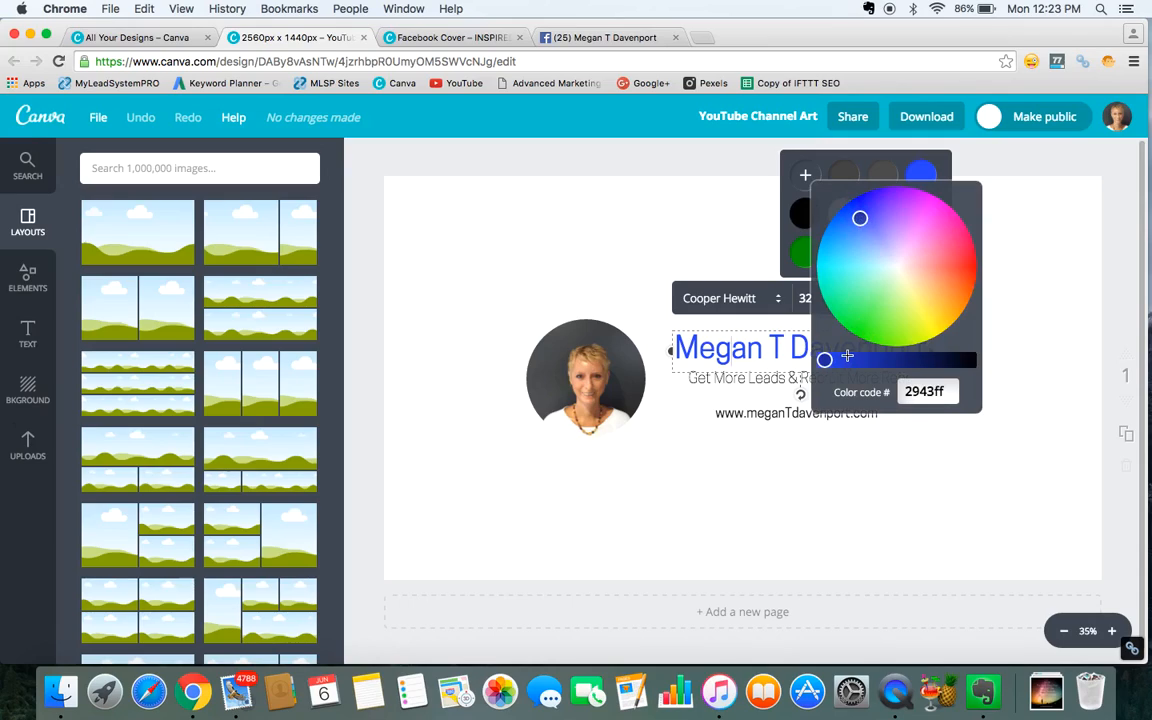
{"action": "left_click", "coordinate": [456, 40]}
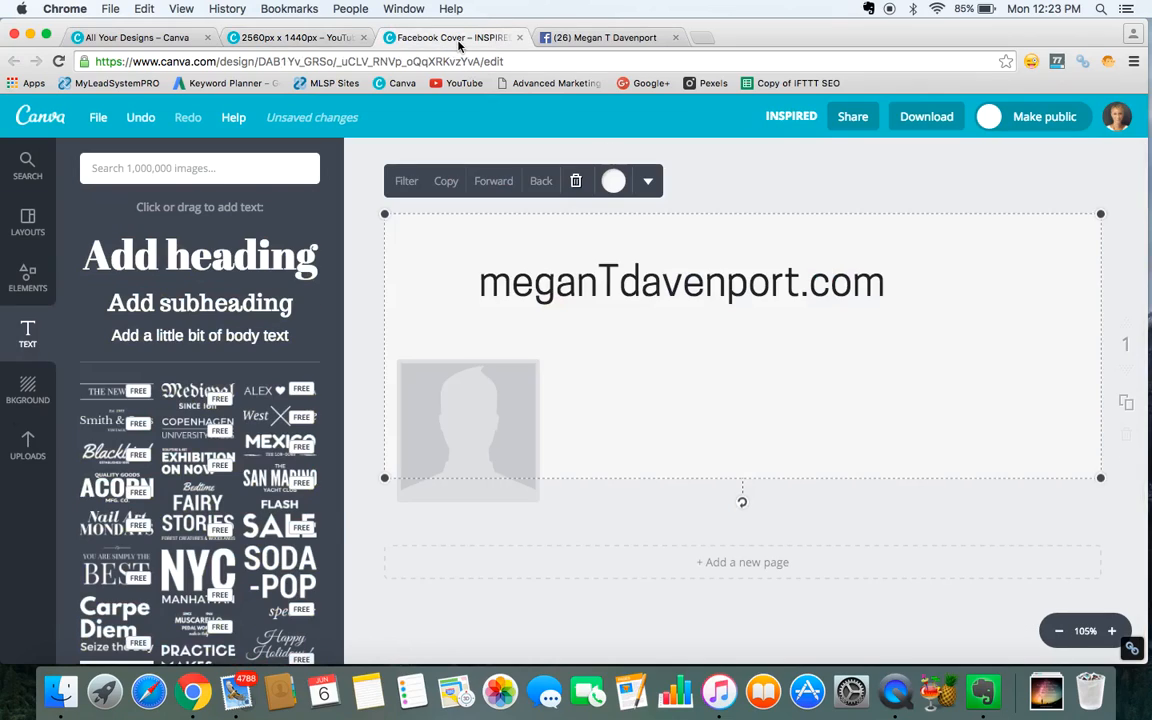
Set the heading text colour to the custom colour code 29443f.
{"action": "left_click", "coordinate": [662, 283]}
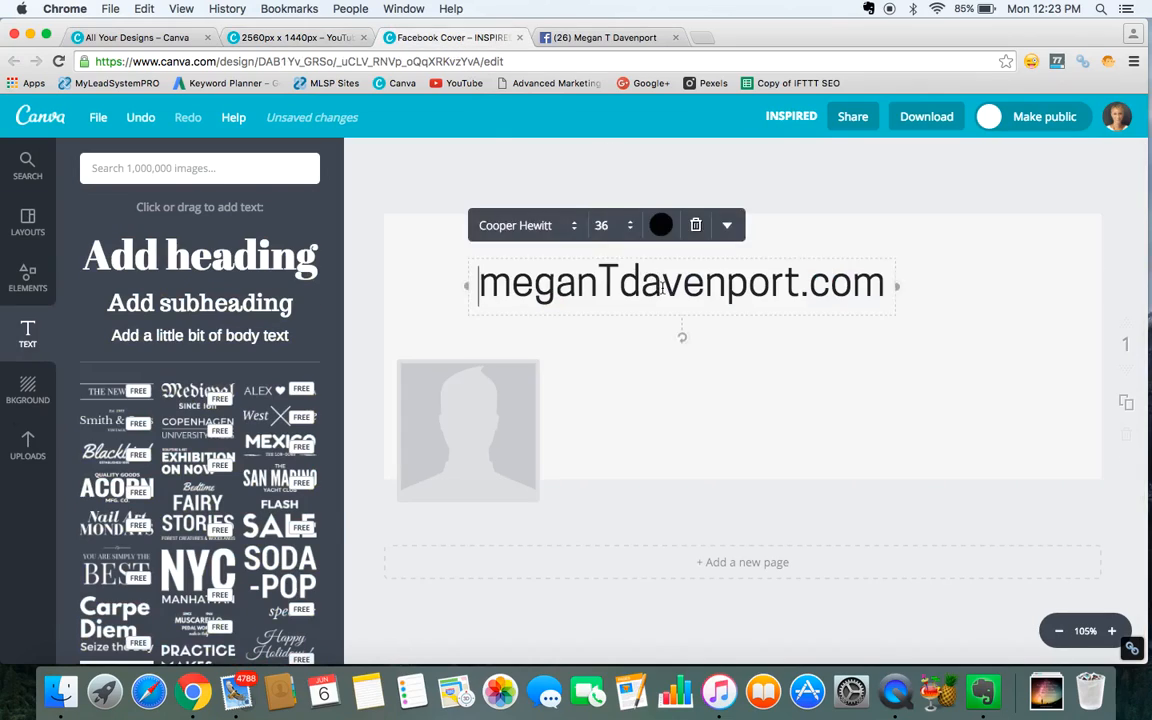
{"action": "left_click", "coordinate": [661, 226]}
{"action": "left_click", "coordinate": [601, 272]}
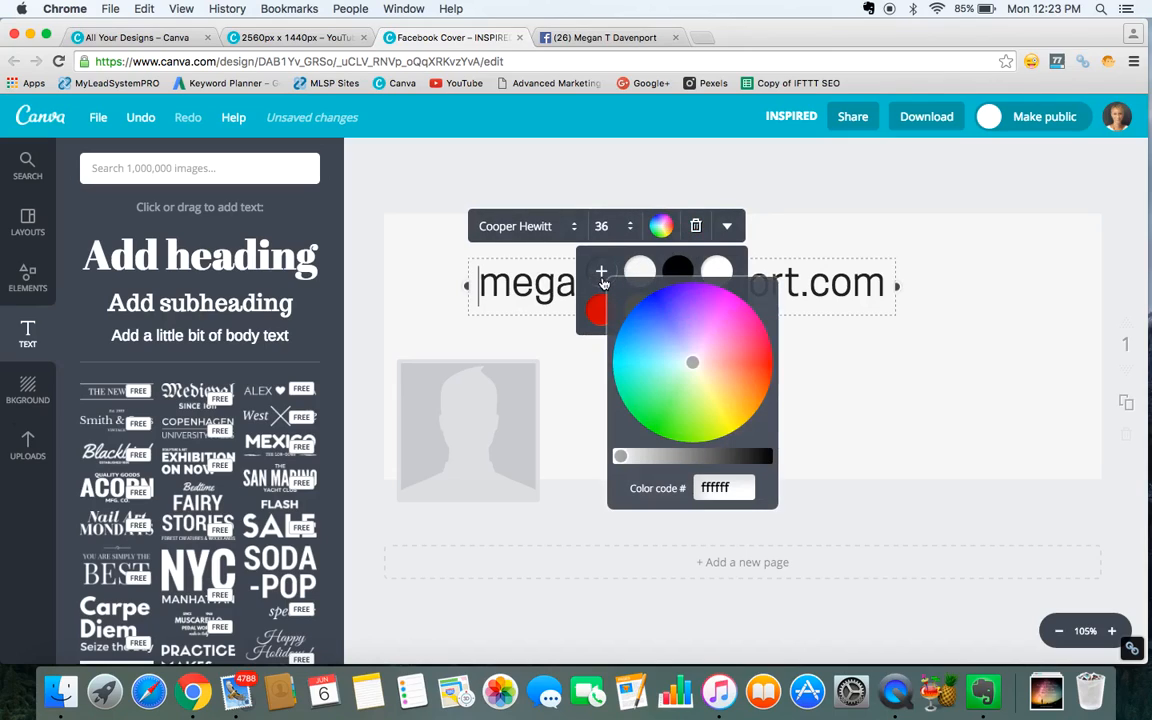
{"action": "left_click", "coordinate": [740, 487]}
{"action": "key", "text": "BackSpace"}
{"action": "key", "text": "BackSpace"}
{"action": "key", "text": "BackSpace"}
{"action": "key", "text": "BackSpace"}
{"action": "key", "text": "BackSpace"}
{"action": "key", "text": "BackSpace"}
{"action": "type", "text": "29433"}
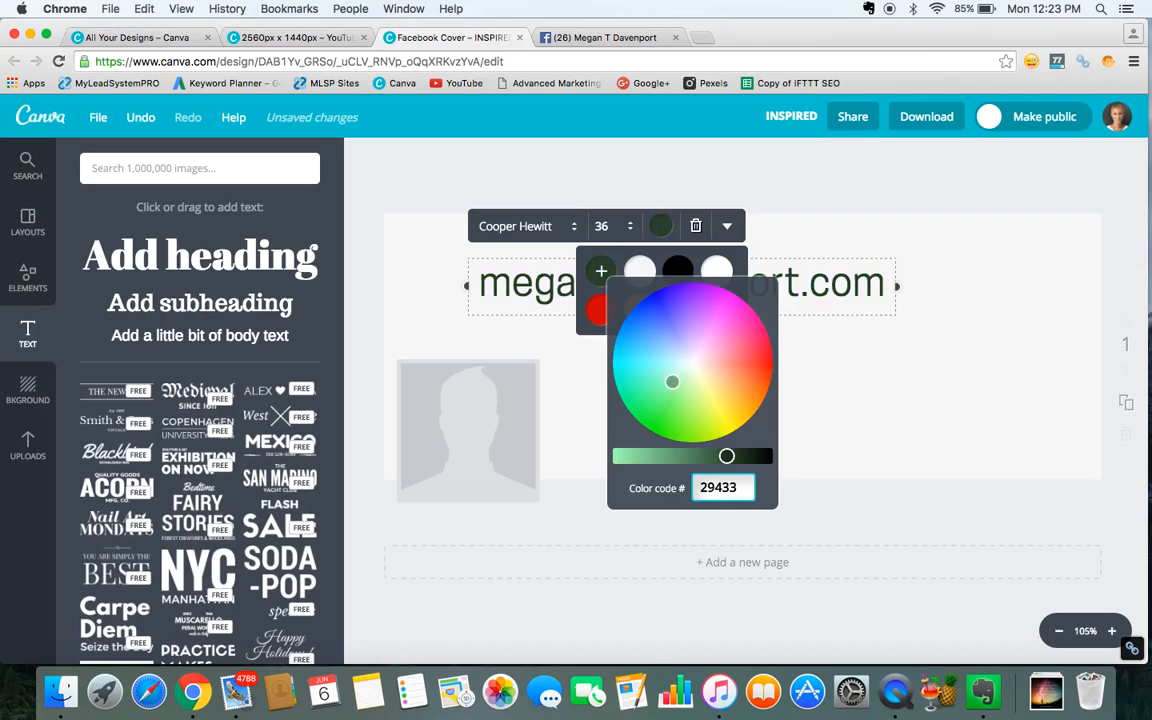
{"action": "left_click", "coordinate": [327, 43]}
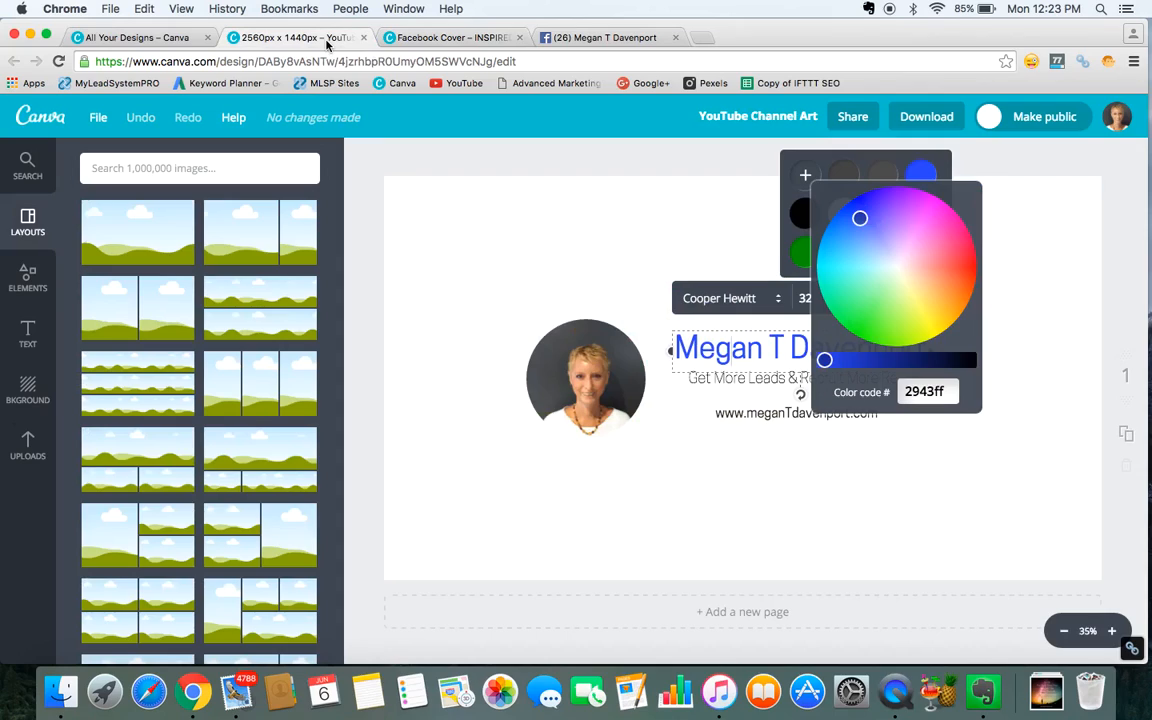
{"action": "left_click", "coordinate": [470, 40]}
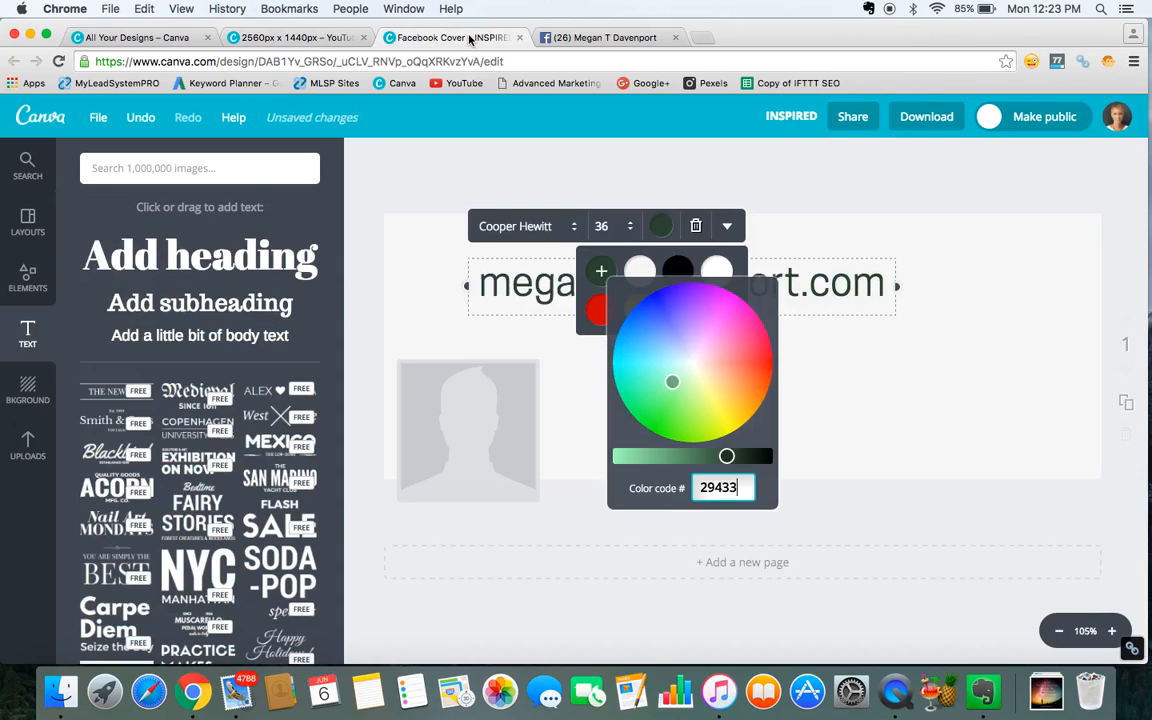
{"action": "key", "text": "BackSpace"}
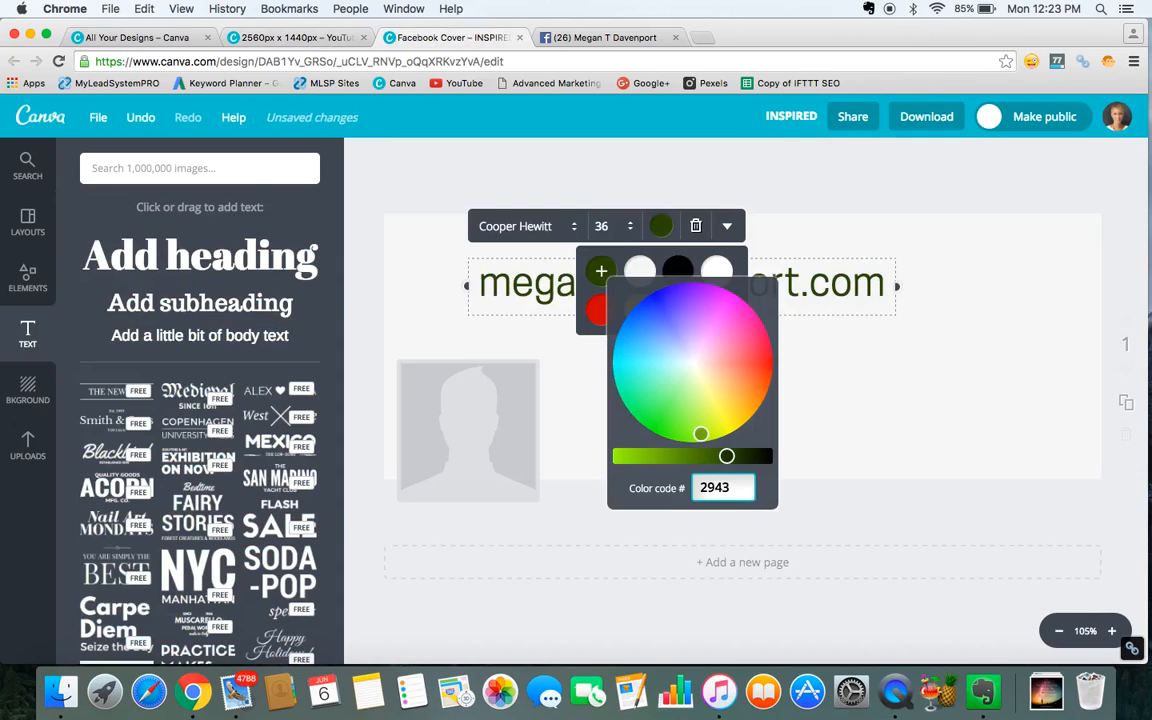
{"action": "key", "text": "BackSpace"}
{"action": "type", "text": "43"}
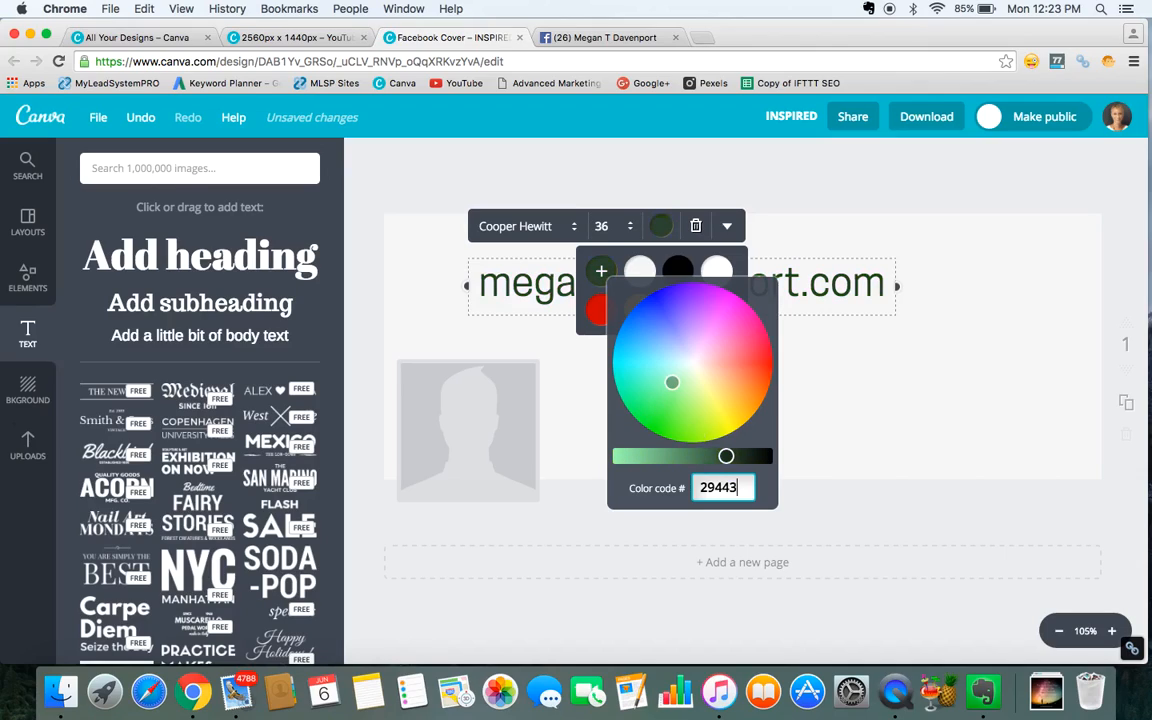
{"action": "type", "text": "f"}
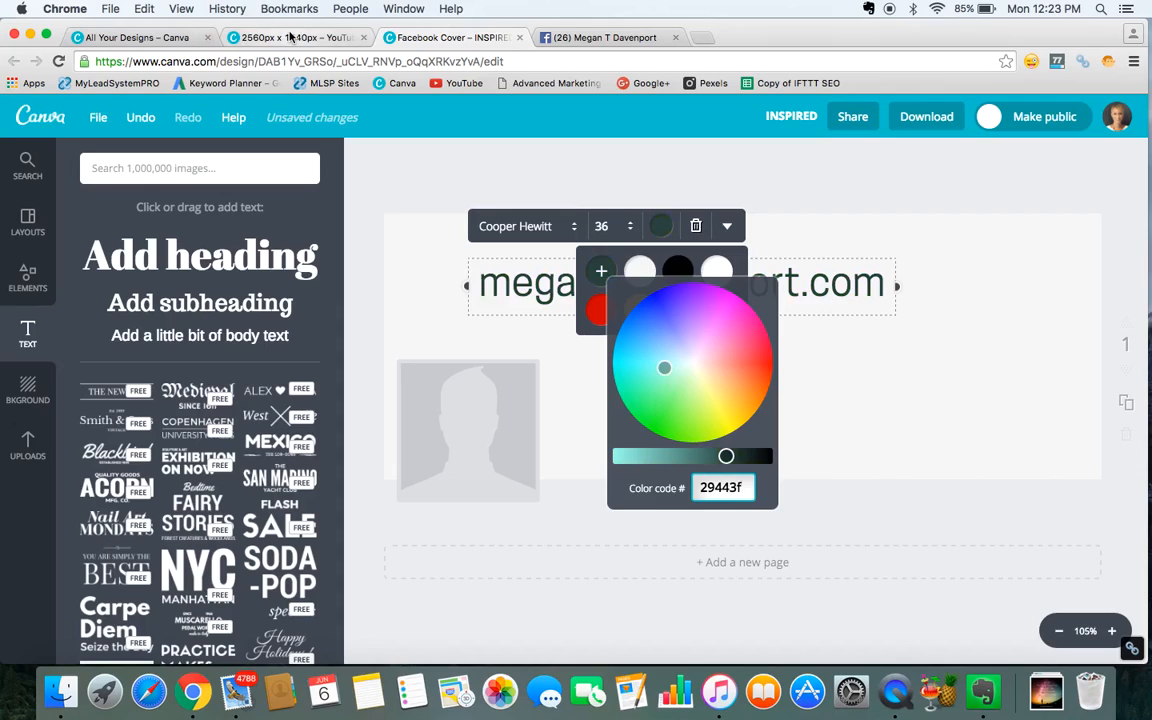
Compare with the YouTube Channel Art colour and set the heading text colour to the custom code 2943ff.
{"action": "left_click", "coordinate": [290, 37]}
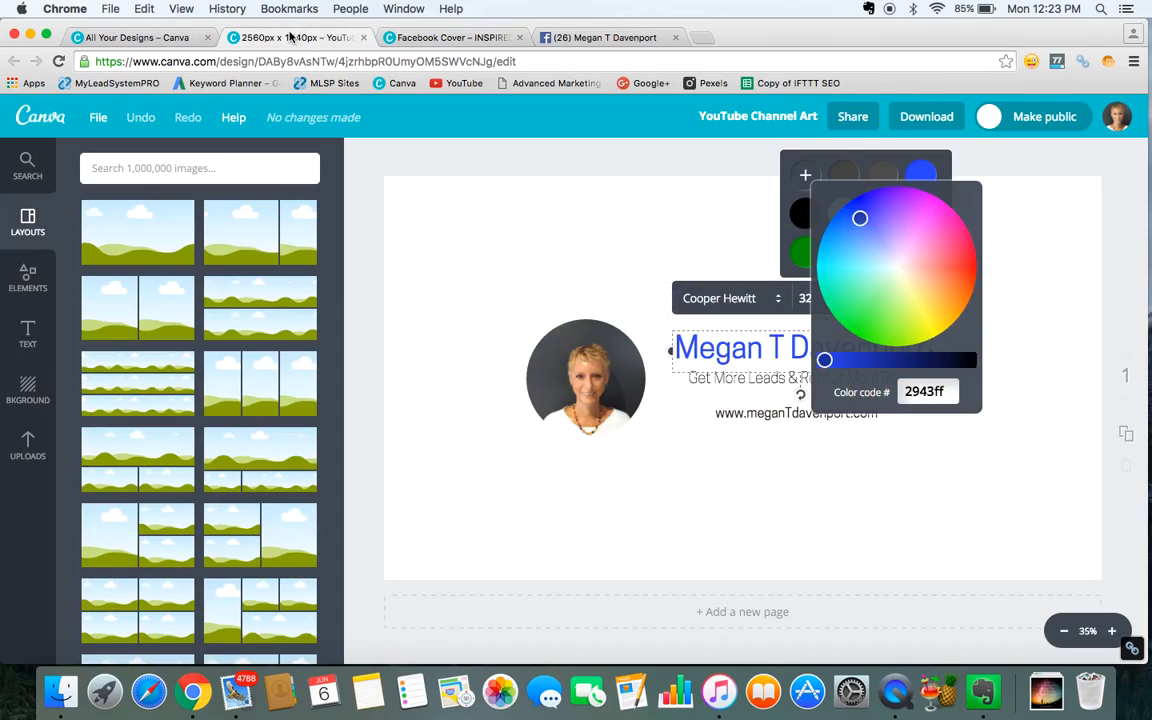
{"action": "left_click", "coordinate": [452, 37]}
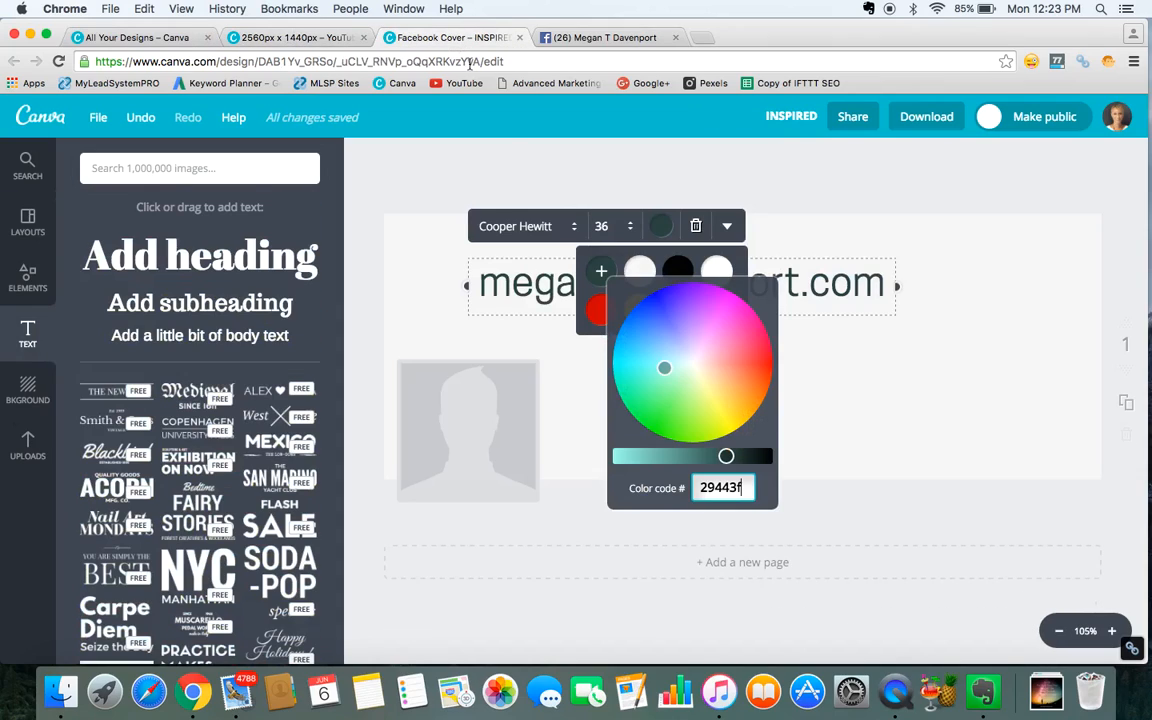
{"action": "key", "text": "BackSpace"}
{"action": "key", "text": "BackSpace"}
{"action": "key", "text": "BackSpace"}
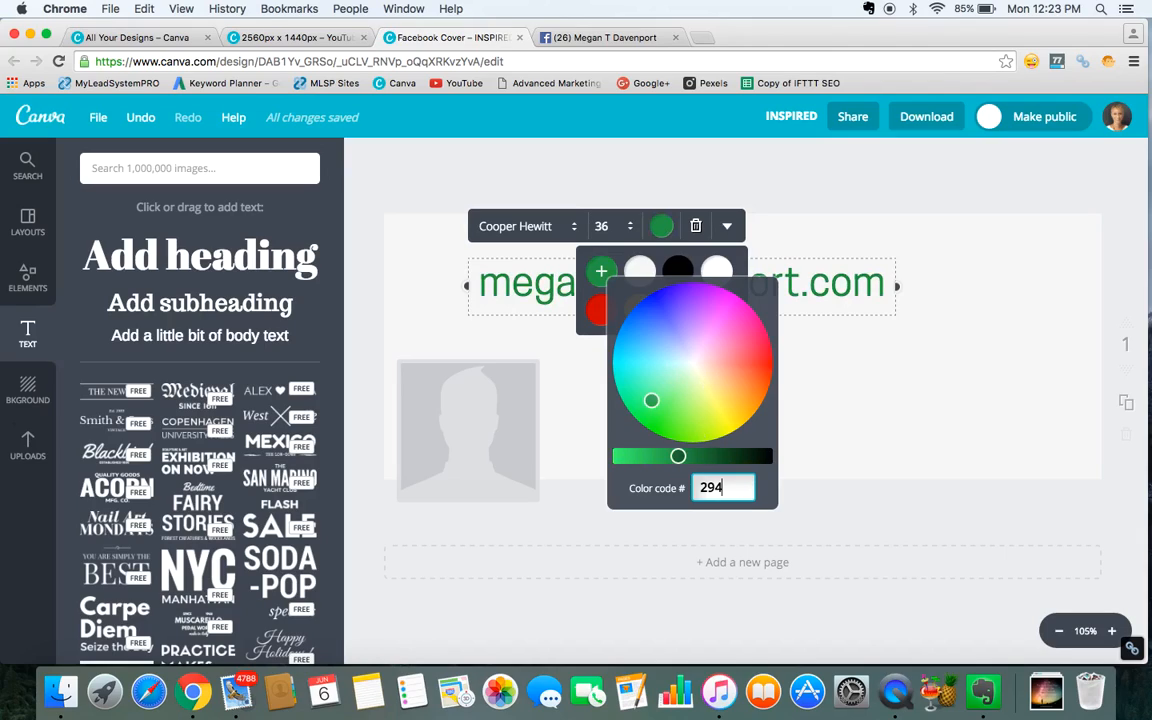
{"action": "type", "text": "3"}
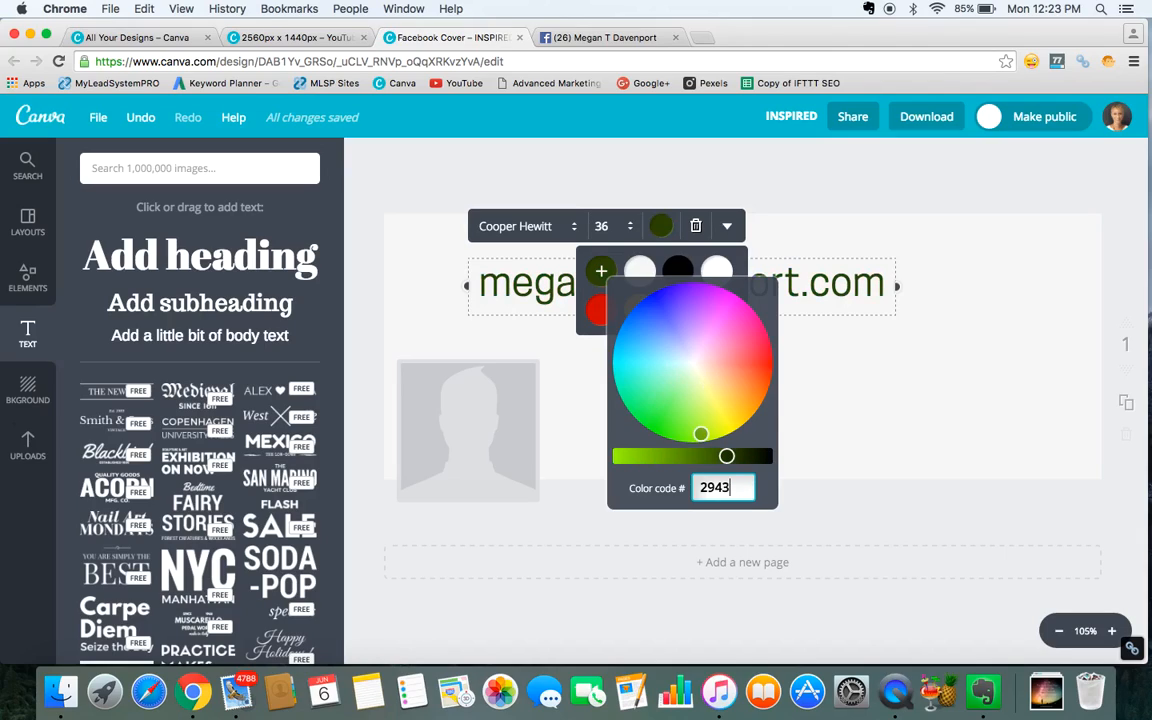
{"action": "type", "text": "ff"}
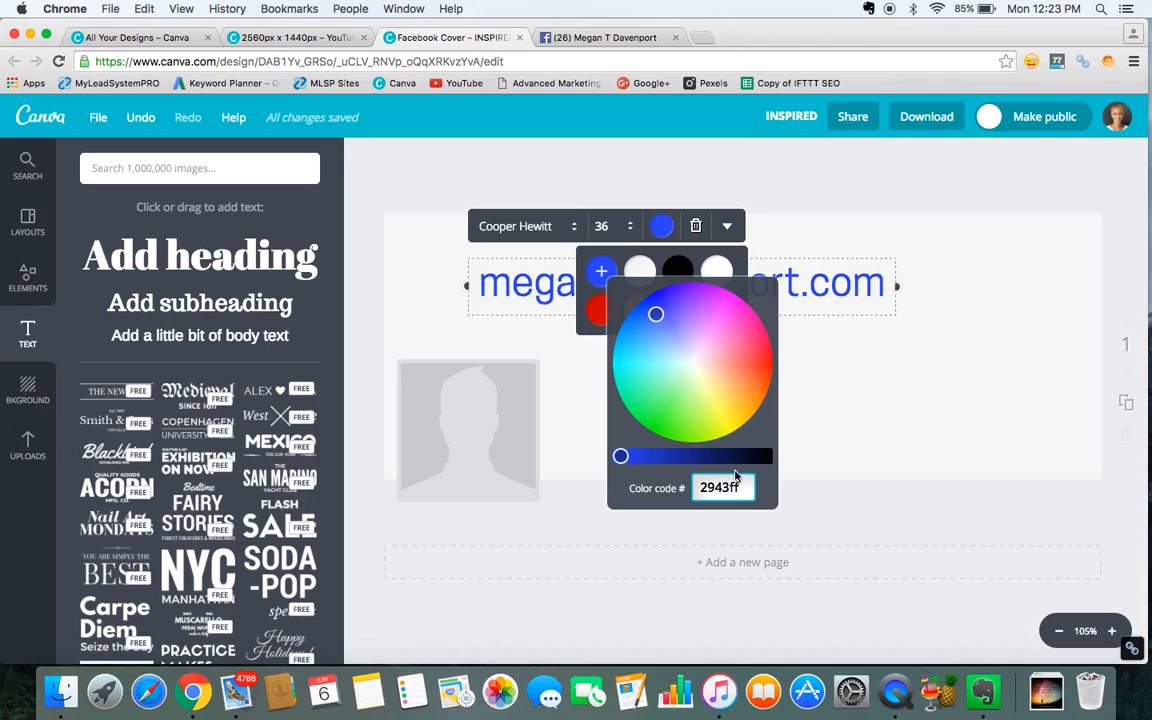
{"action": "left_click", "coordinate": [602, 273]}
{"action": "left_click", "coordinate": [686, 416]}
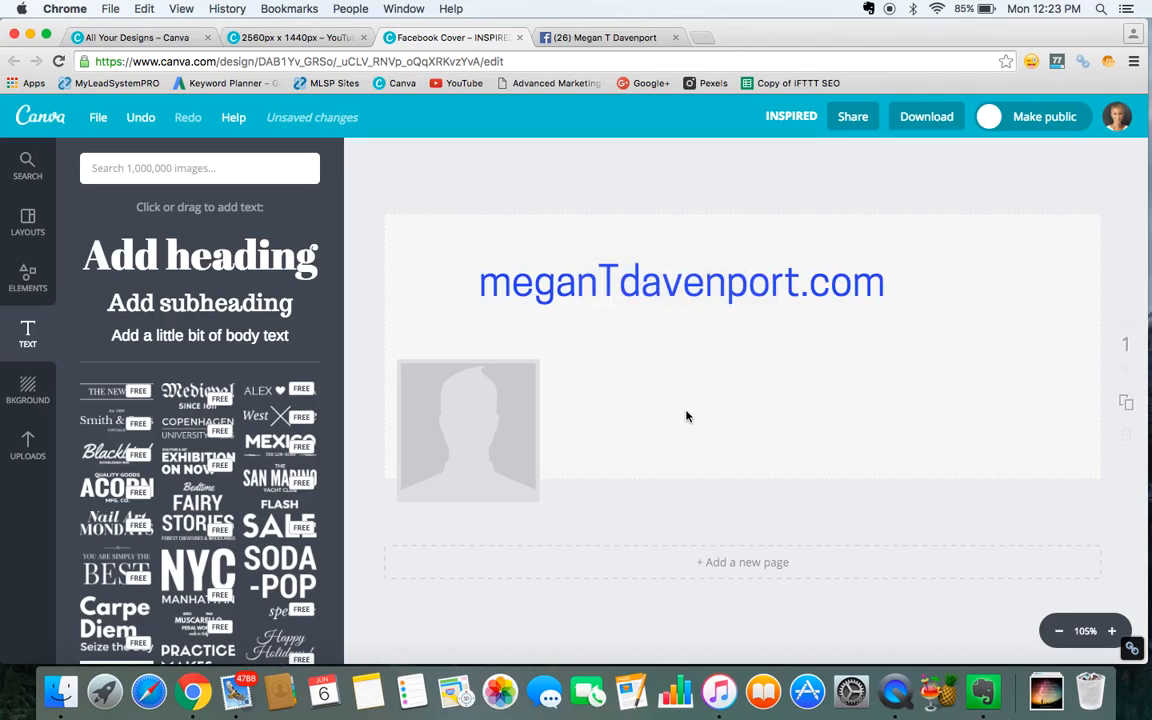
Set the heading font size to 42 and widen its box so the address stays on one line.
{"action": "left_click", "coordinate": [620, 260]}
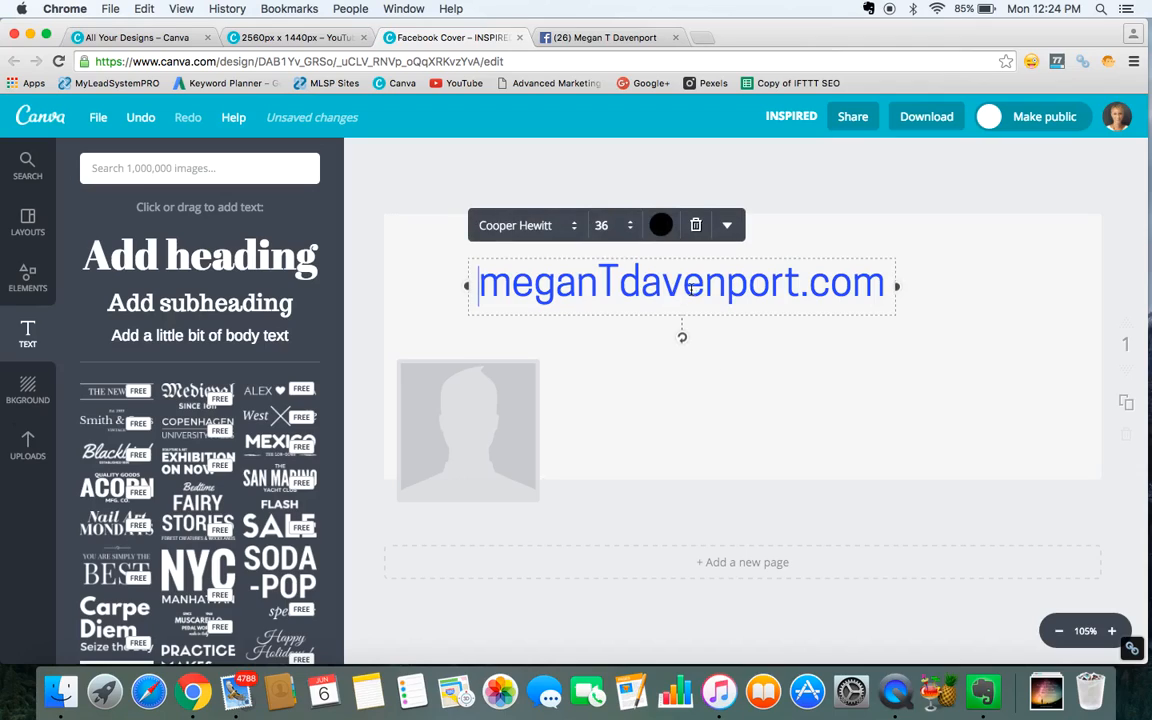
{"action": "left_click", "coordinate": [631, 232]}
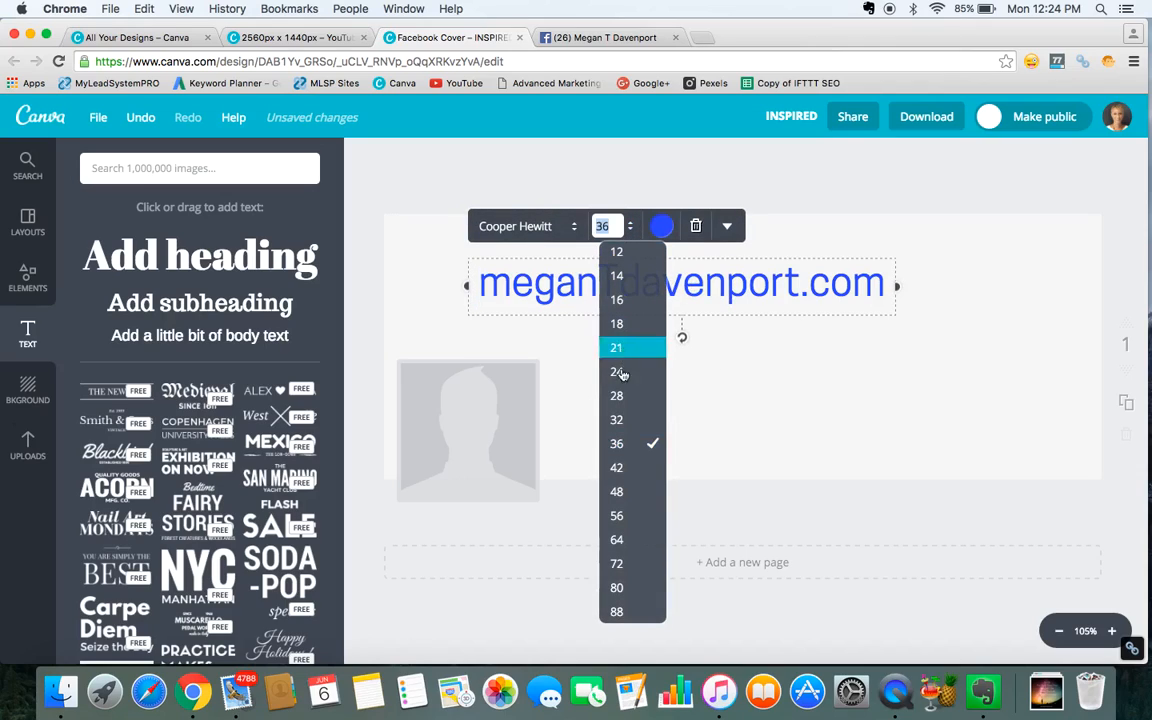
{"action": "left_click", "coordinate": [617, 467]}
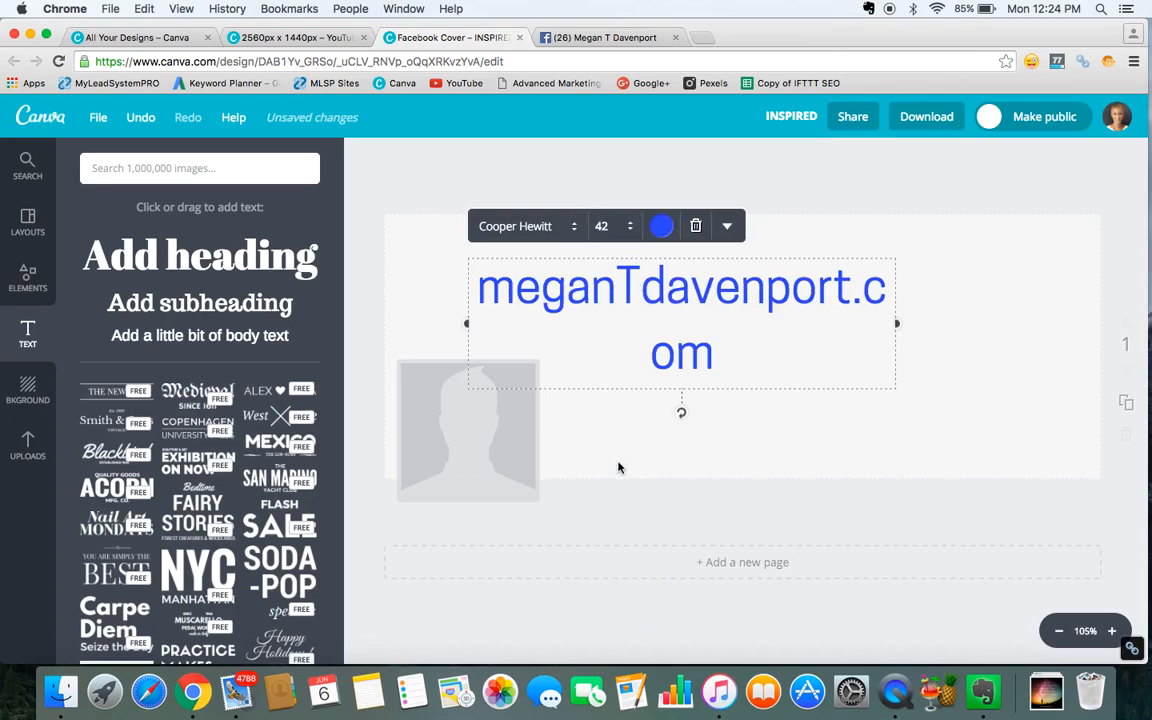
{"action": "left_click_drag", "start_coordinate": [466, 324], "coordinate": [414, 305]}
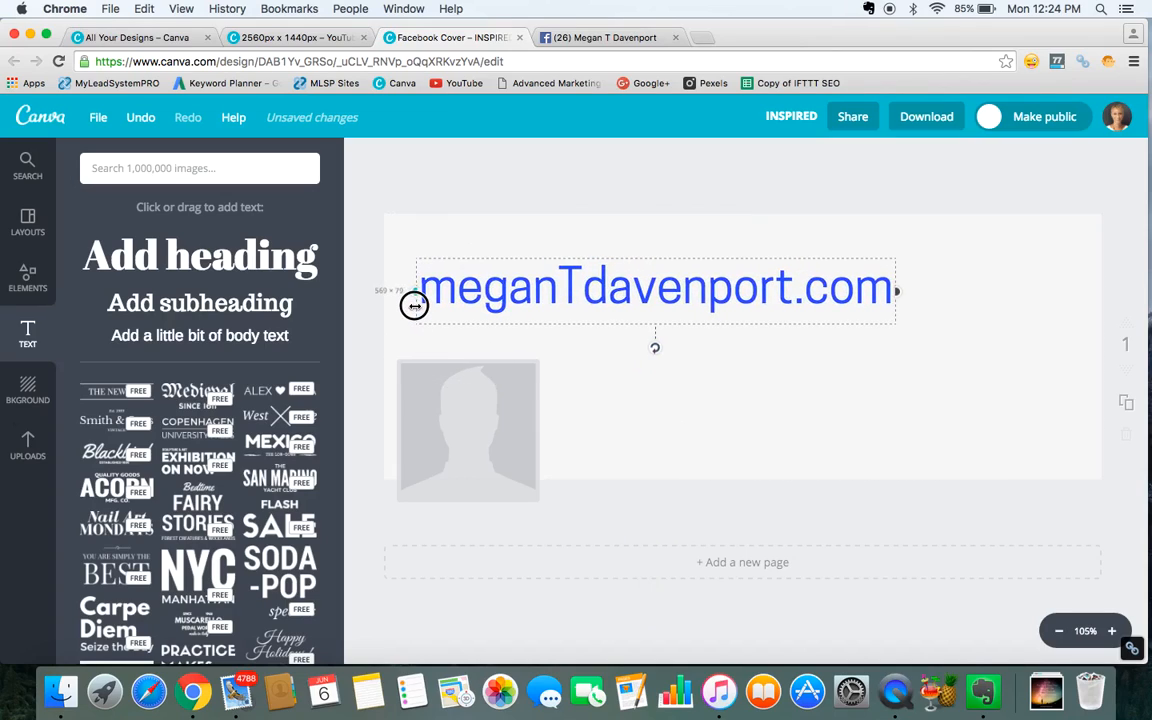
Add a subheading reading 'Helping Network Marketers' and 'Get More Leads & Recruit More Reps' on two lines.
{"action": "left_click", "coordinate": [764, 369]}
{"action": "left_click", "coordinate": [695, 352]}
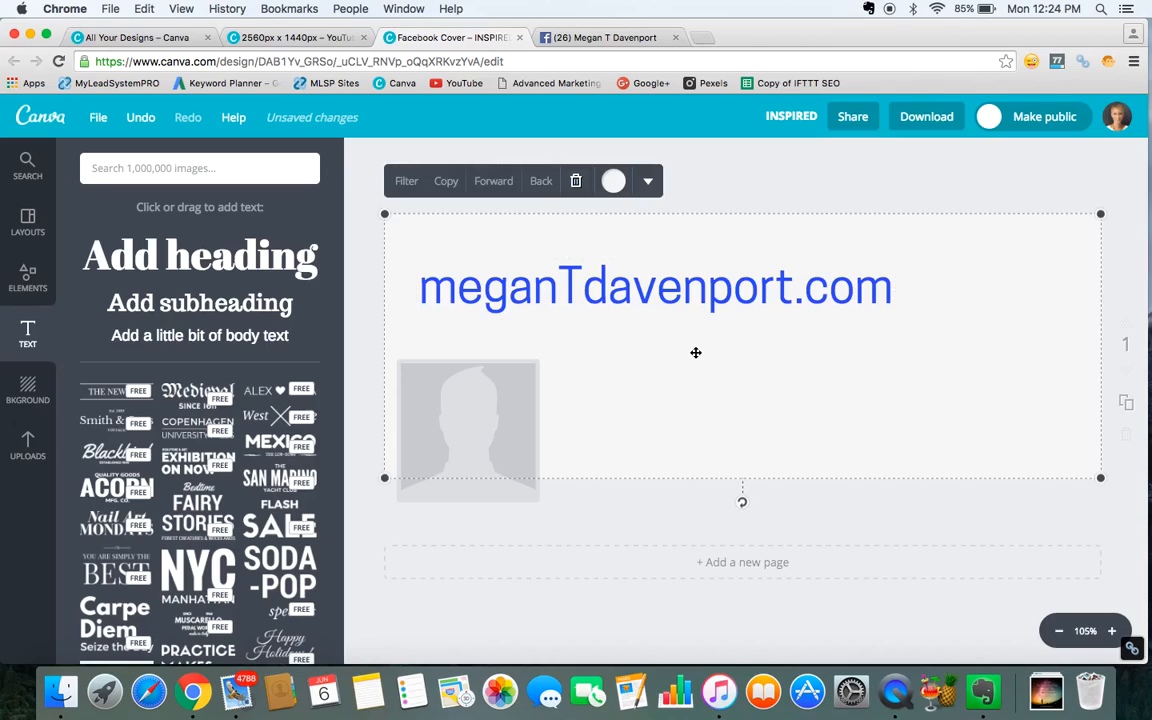
{"action": "left_click", "coordinate": [228, 307]}
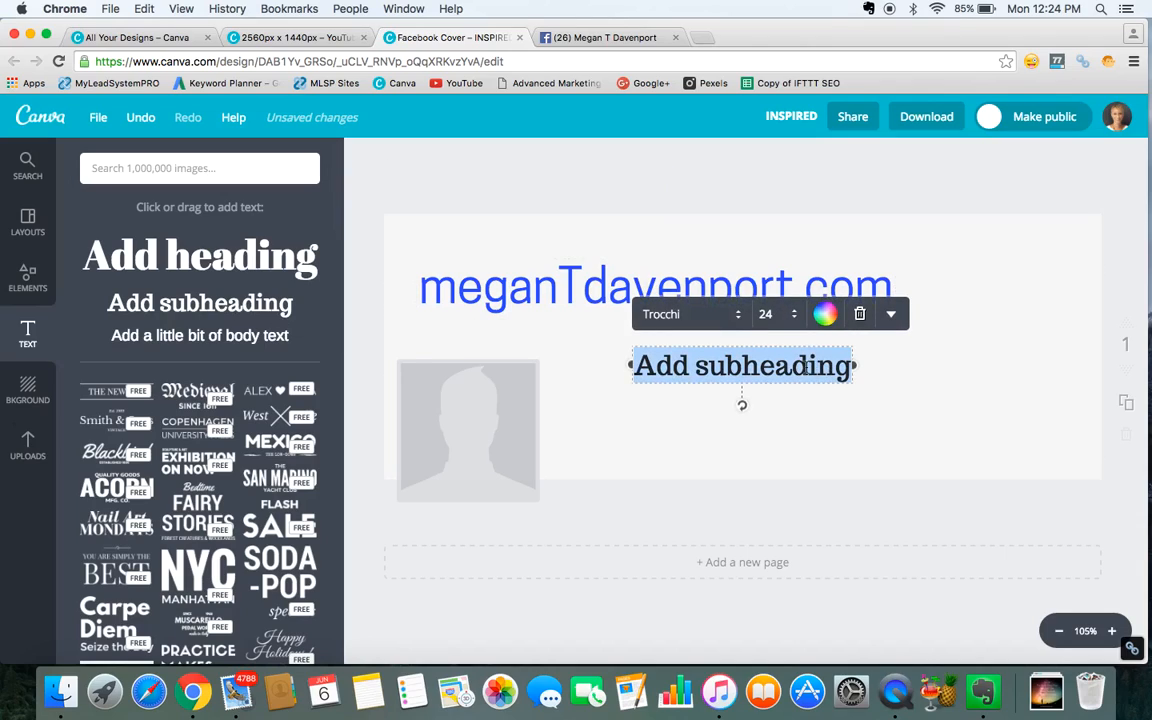
{"action": "type", "text": "Help"}
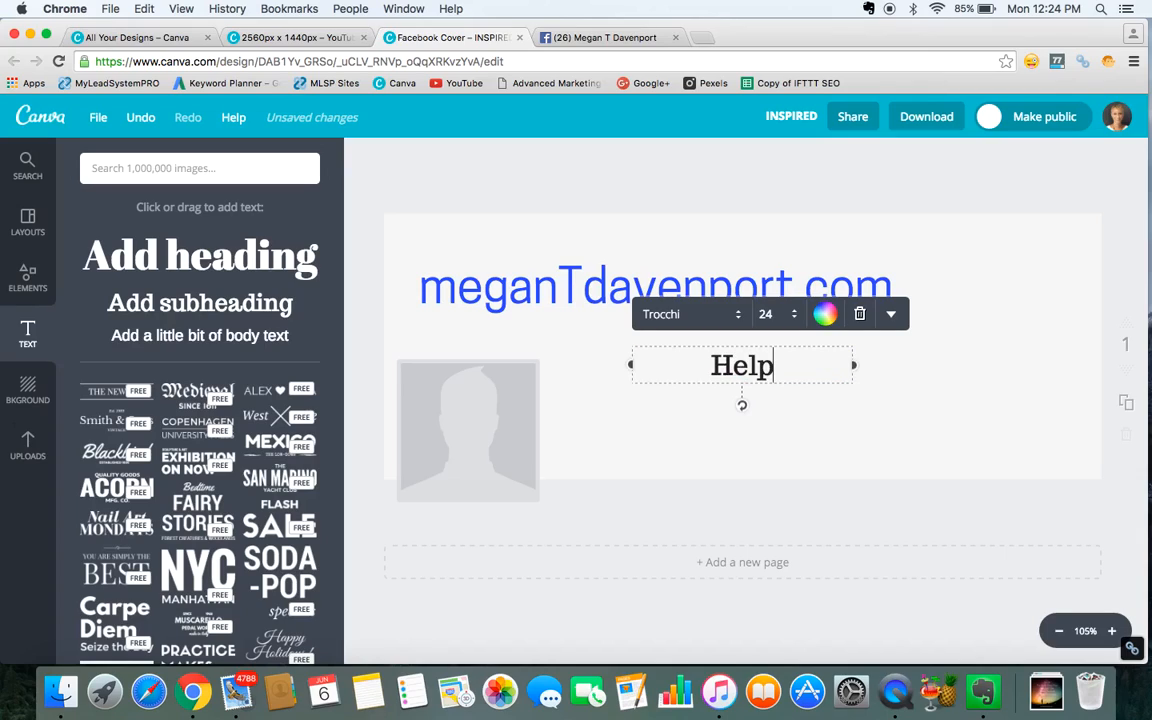
{"action": "type", "text": "ing Net"}
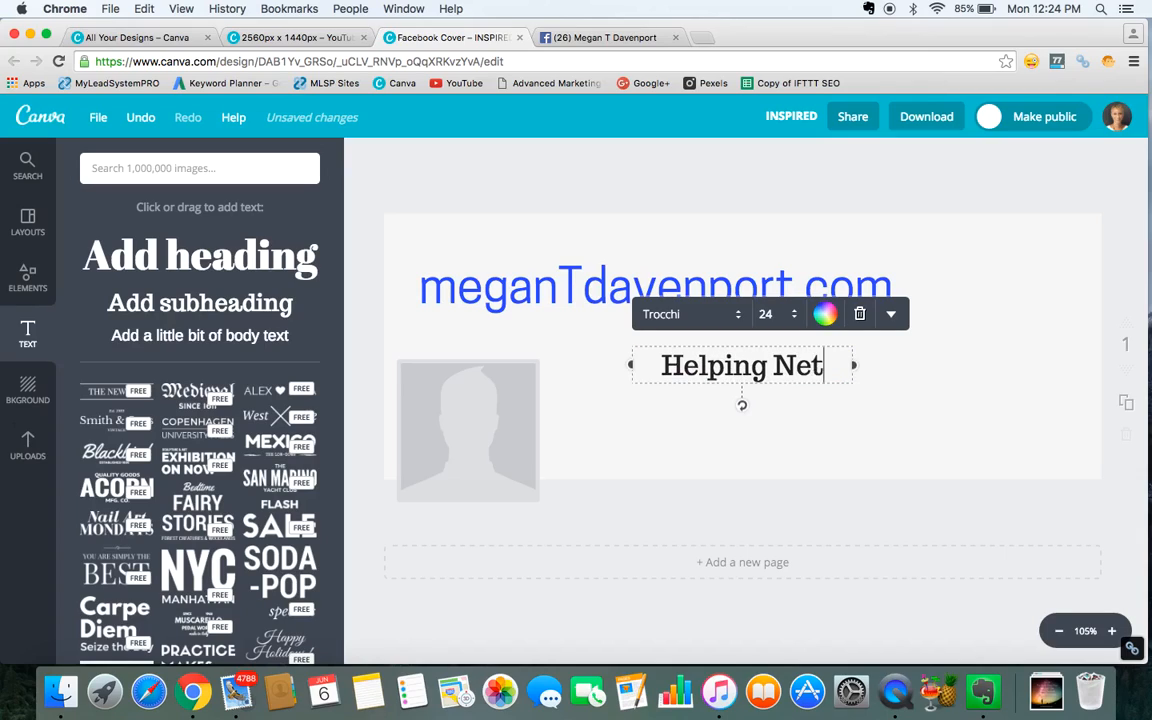
{"action": "type", "text": "work Ma"}
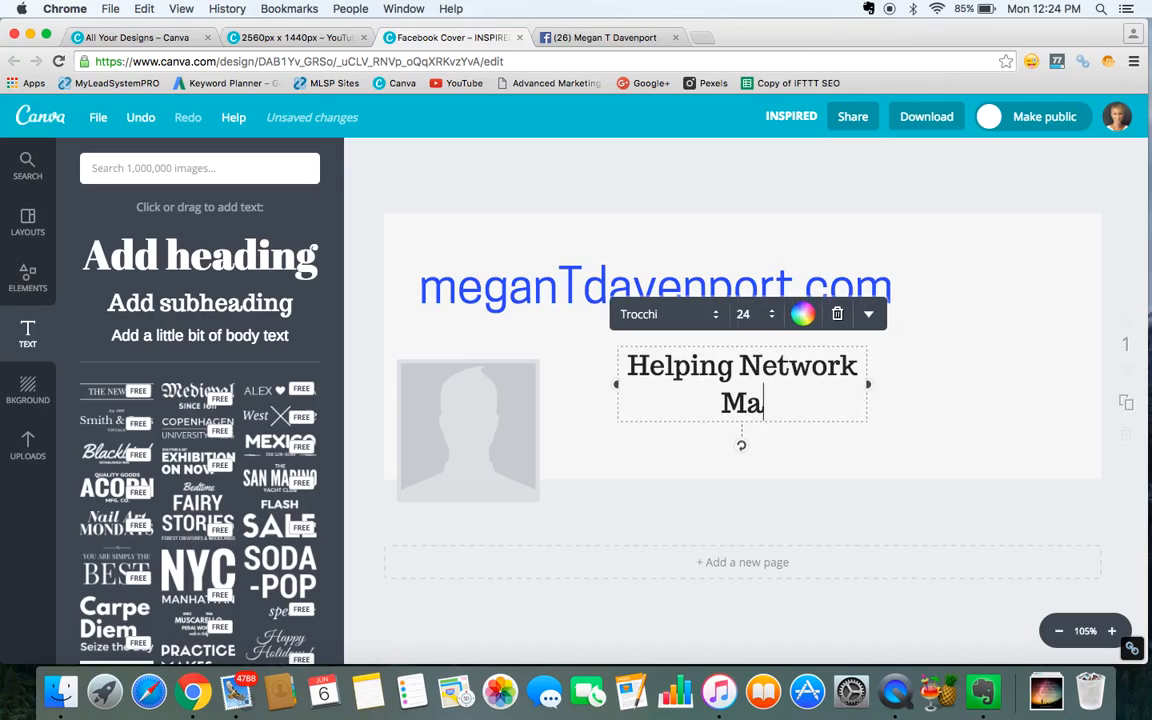
{"action": "type", "text": "rketers "}
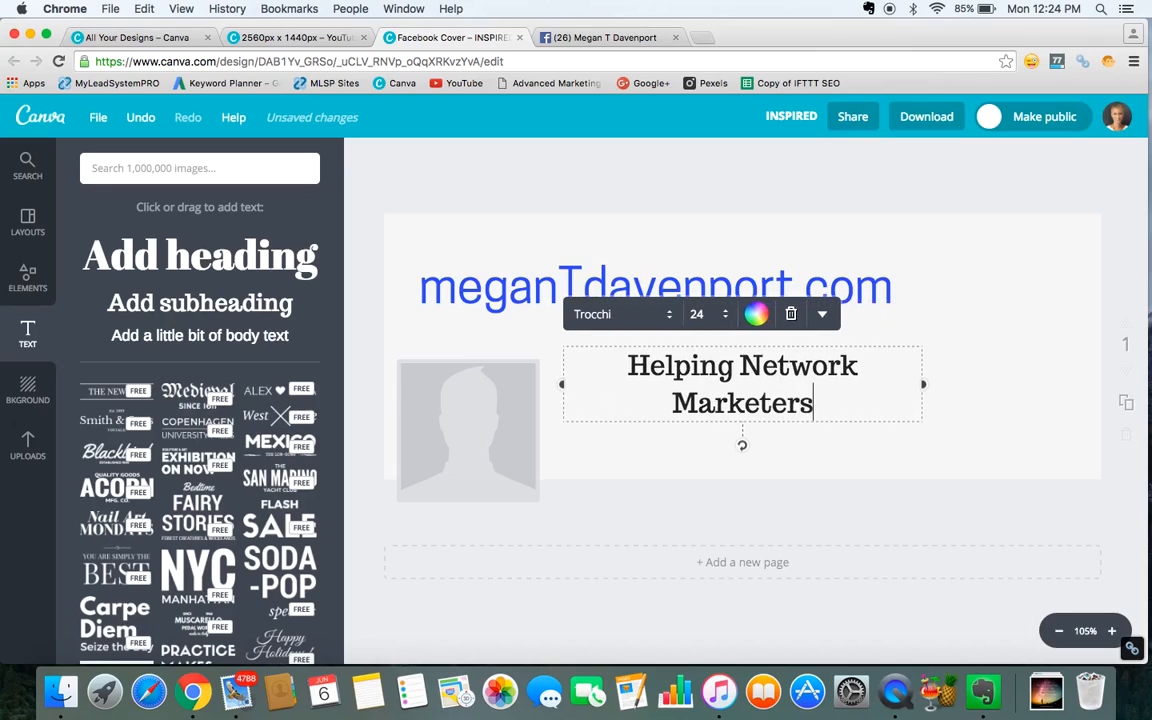
{"action": "type", "text": "Get "}
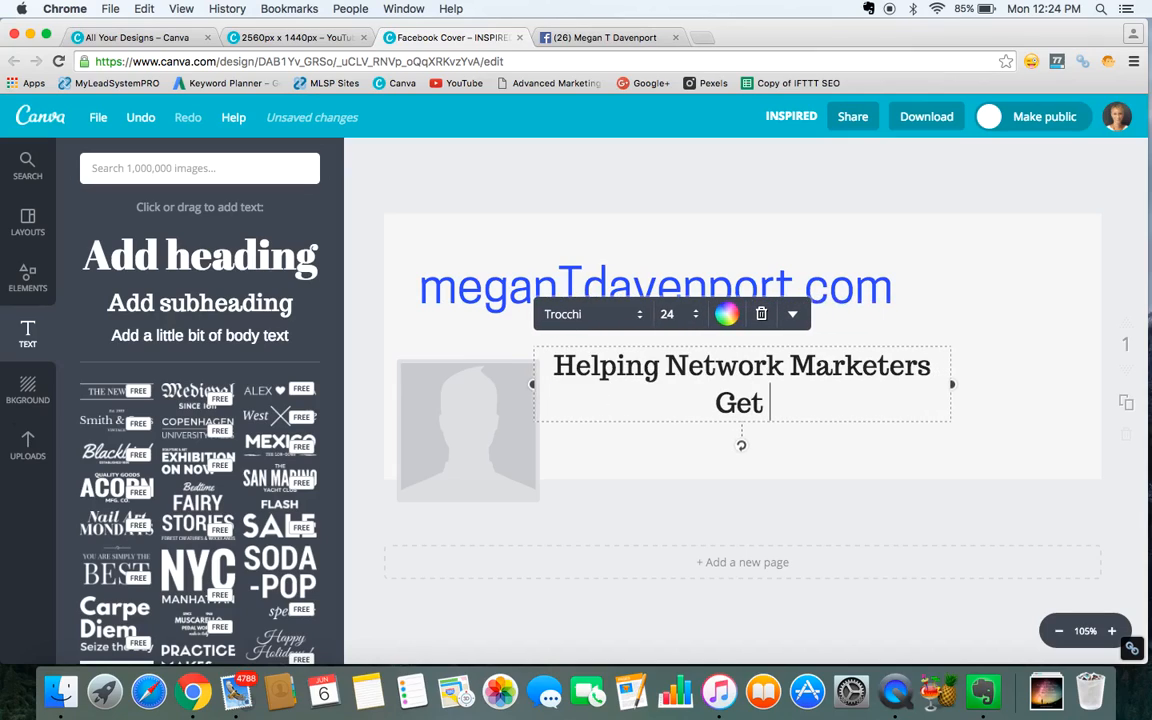
{"action": "type", "text": "More Le"}
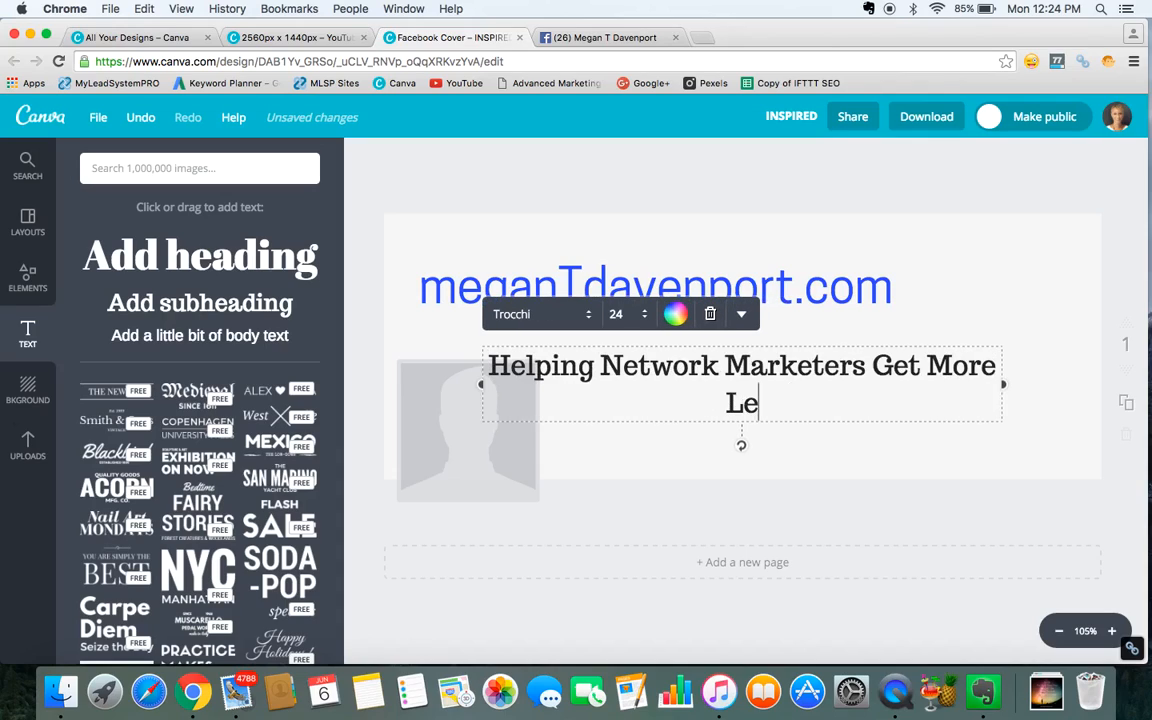
{"action": "type", "text": "ads &"}
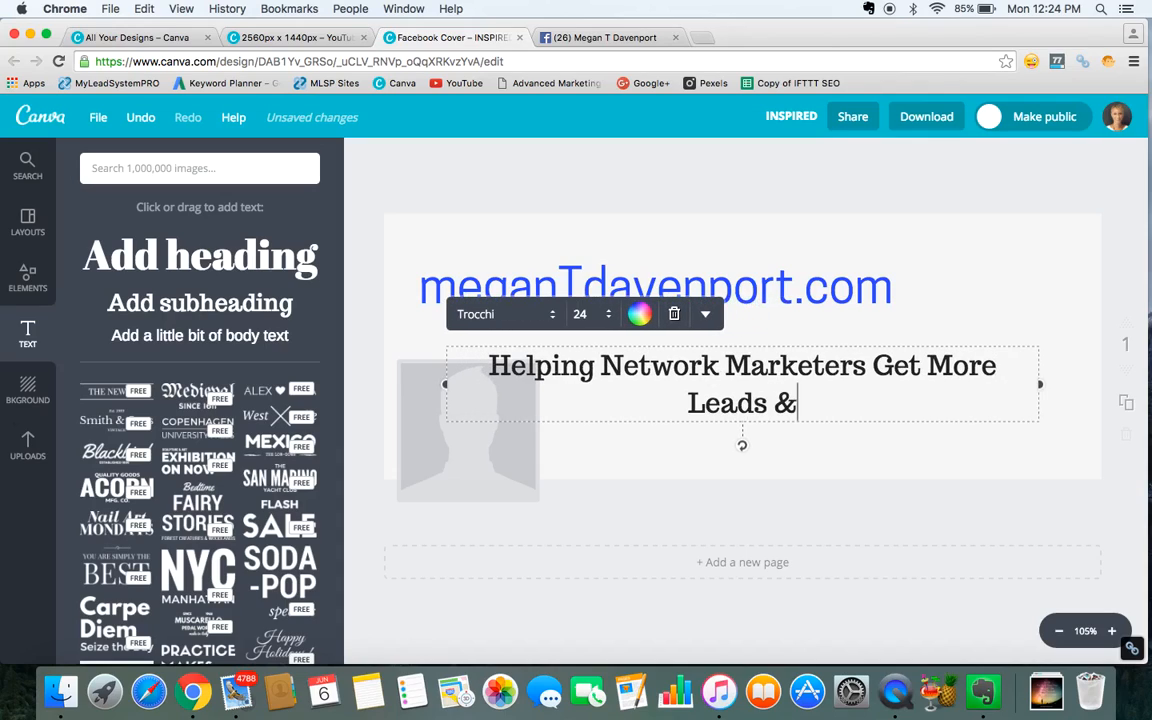
{"action": "type", "text": " Recruit More "}
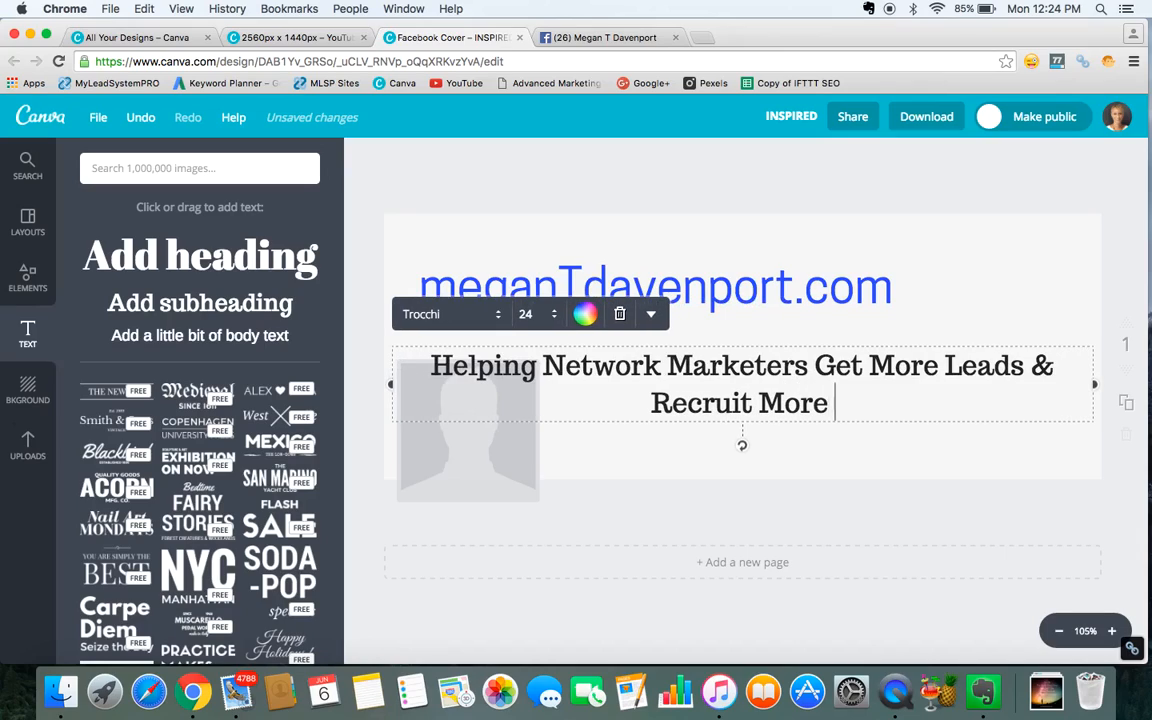
{"action": "type", "text": "RE"}
{"action": "key", "text": "BackSpace"}
{"action": "type", "text": "eps"}
{"action": "left_click", "coordinate": [810, 366]}
{"action": "key", "text": "Return"}
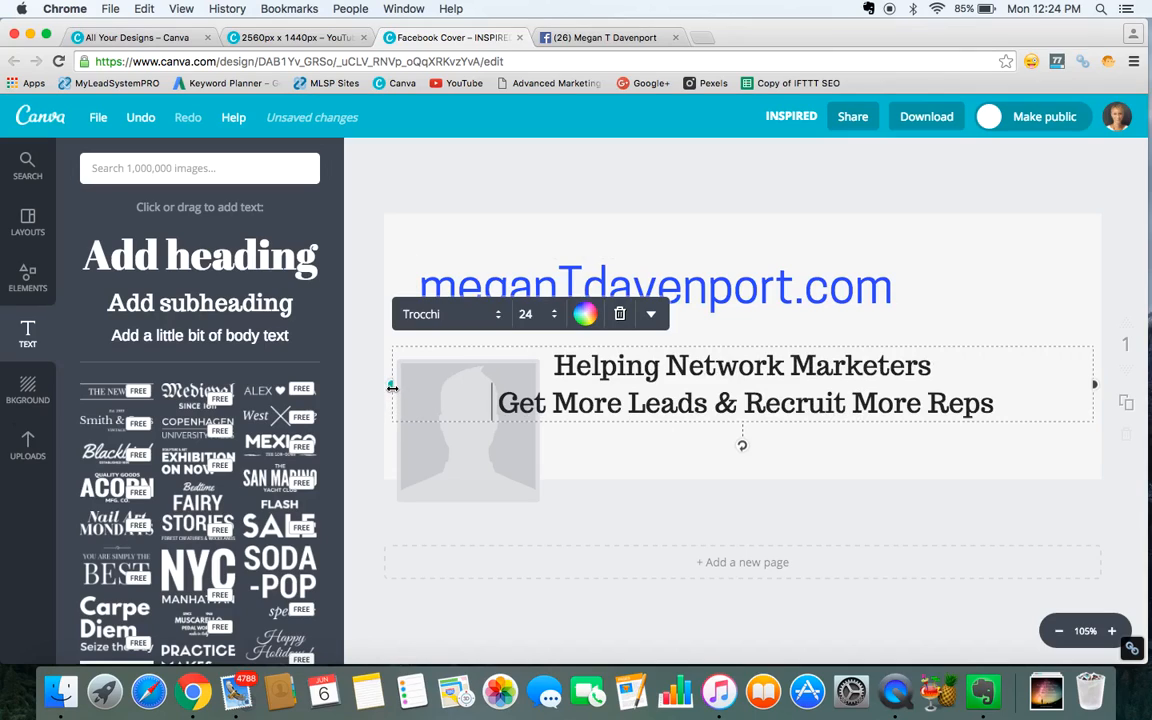
Check the subheading font and size used in the YouTube Channel Art design.
{"action": "left_click", "coordinate": [296, 38]}
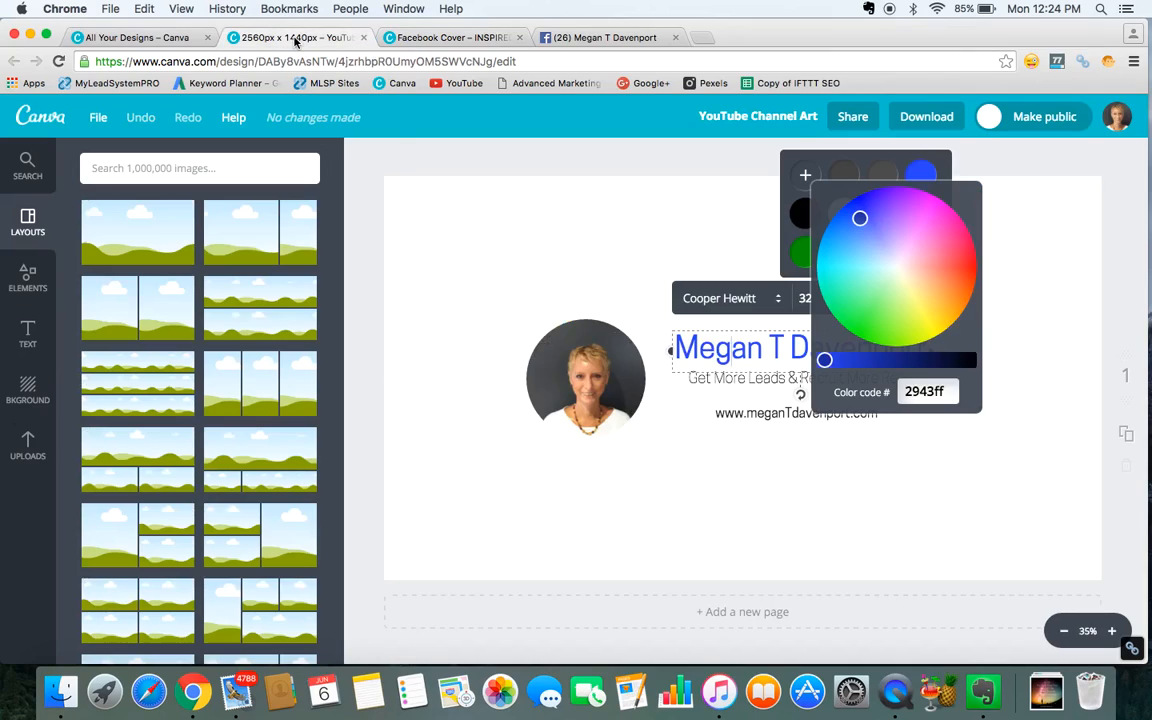
{"action": "left_click", "coordinate": [712, 509]}
{"action": "left_click", "coordinate": [804, 380]}
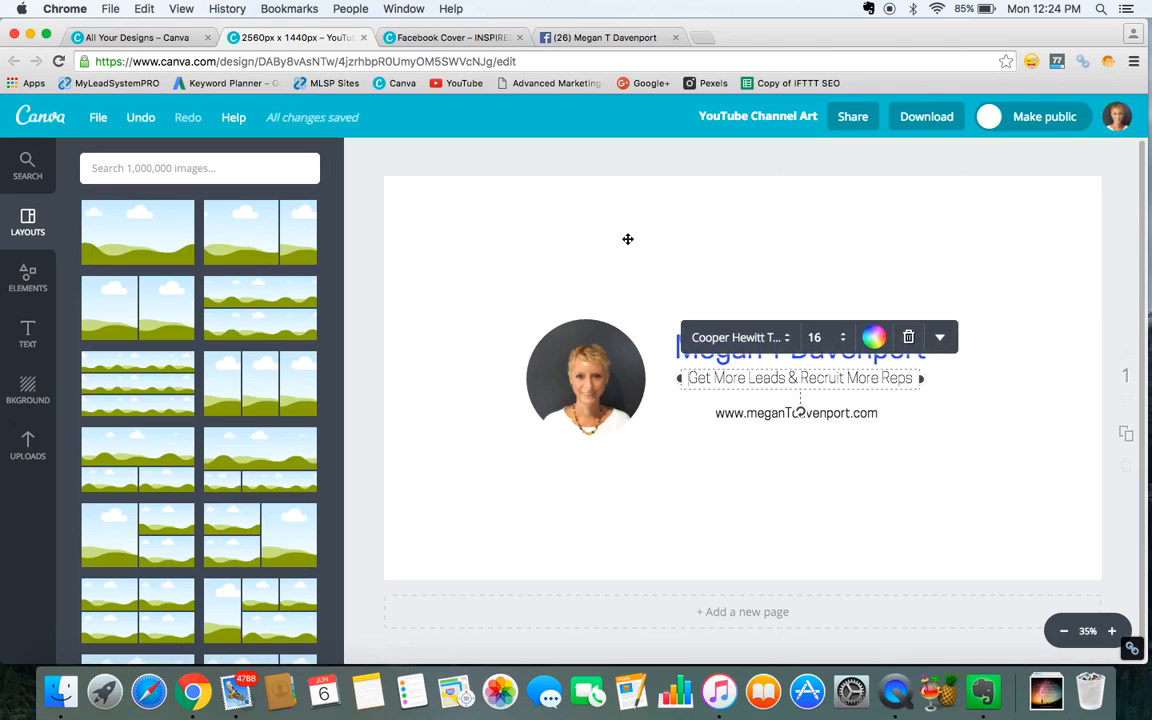
{"action": "left_click", "coordinate": [450, 38]}
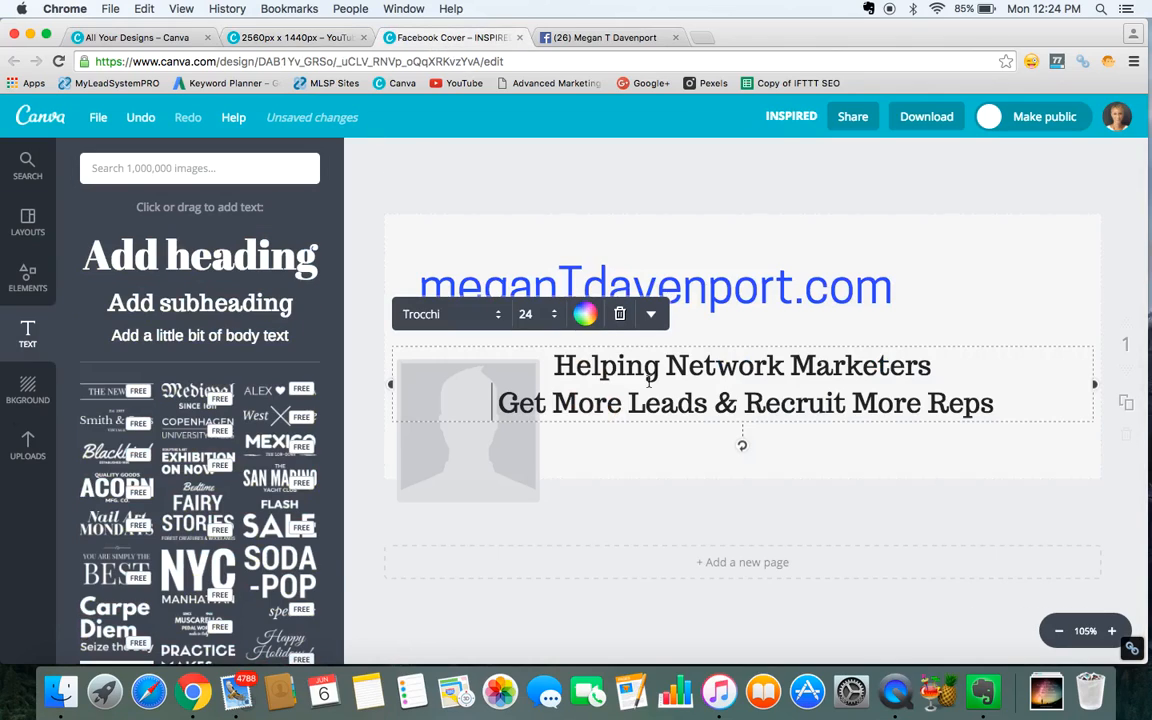
Set the subheading font to Cooper Hewitt Thin and its size to 21.
{"action": "triple_click", "coordinate": [755, 403]}
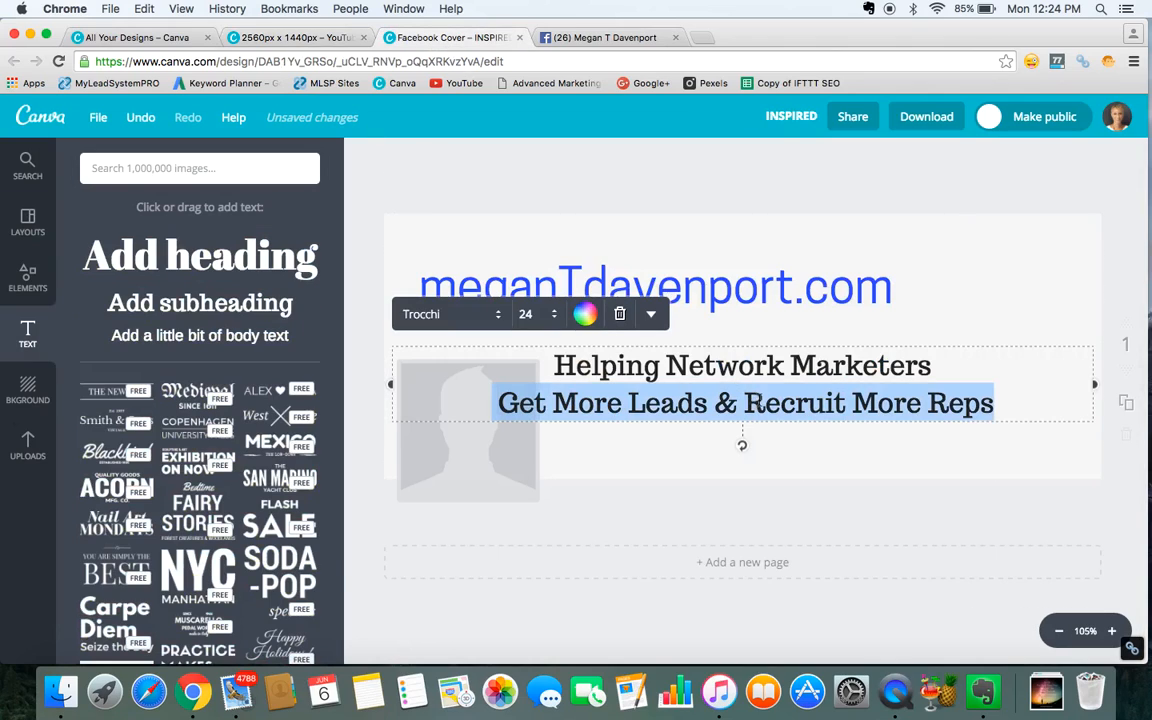
{"action": "left_click_drag", "start_coordinate": [1003, 399], "coordinate": [537, 367]}
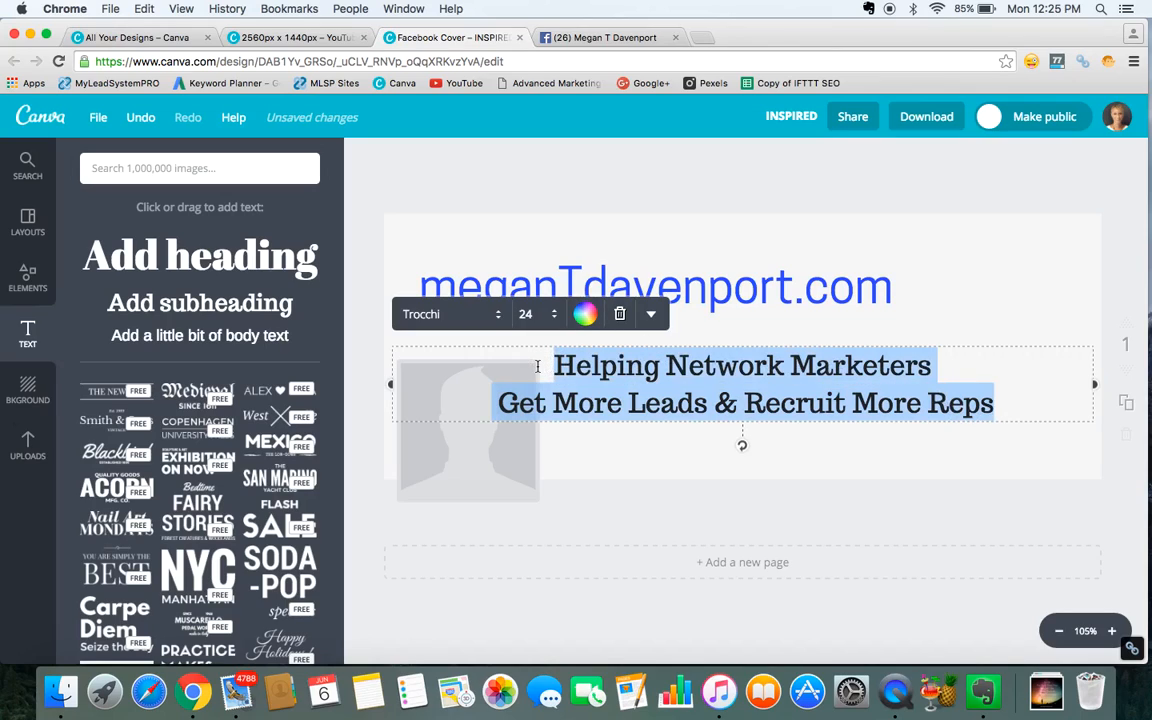
{"action": "left_click", "coordinate": [500, 318]}
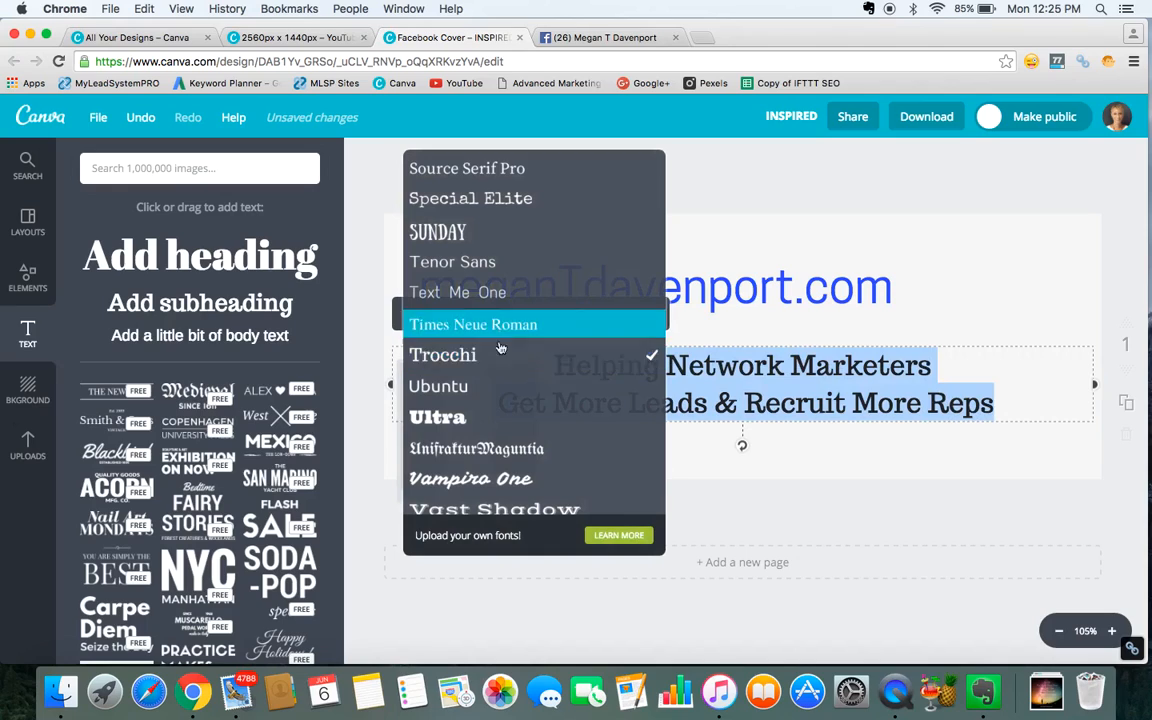
{"action": "scroll", "coordinate": [518, 262], "scroll_direction": "up", "scroll_amount": 15}
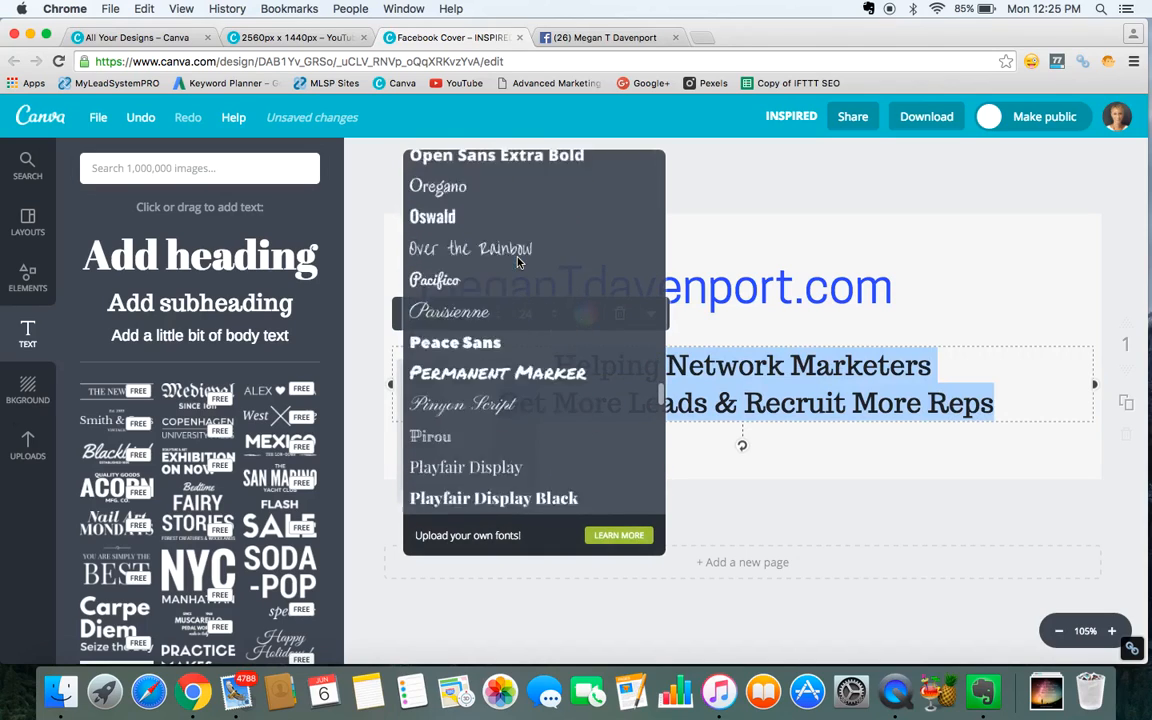
{"action": "scroll", "coordinate": [518, 262], "scroll_direction": "up", "scroll_amount": 10}
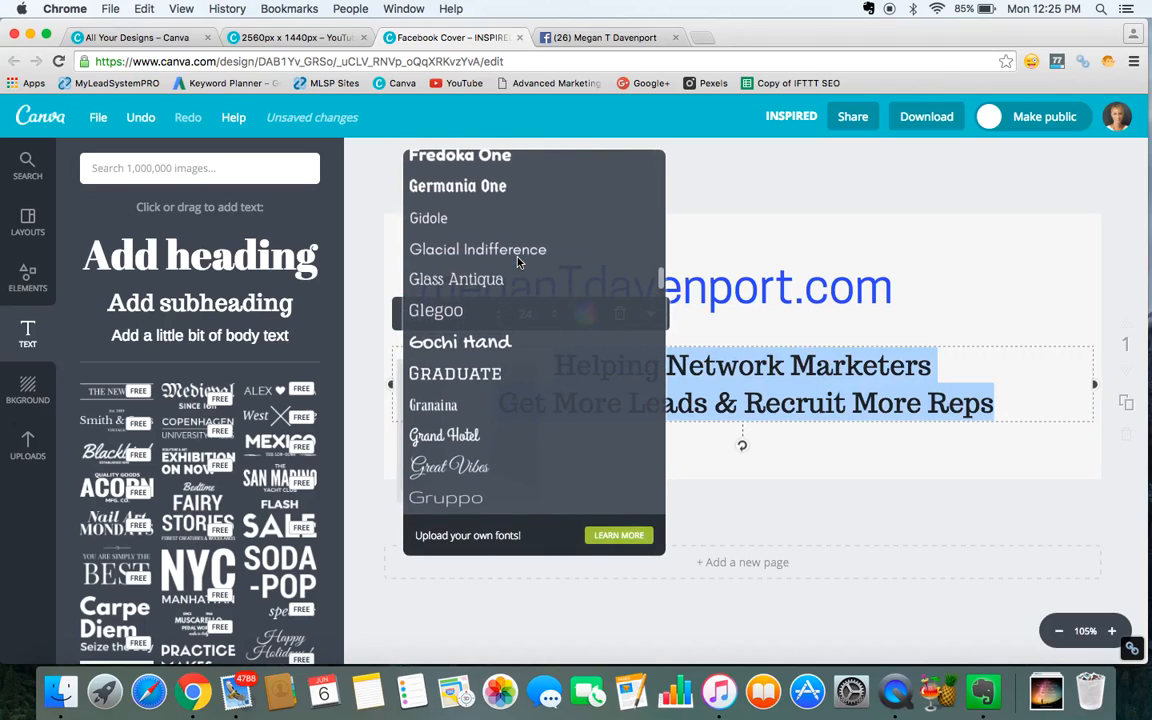
{"action": "scroll", "coordinate": [518, 262], "scroll_direction": "up", "scroll_amount": 12}
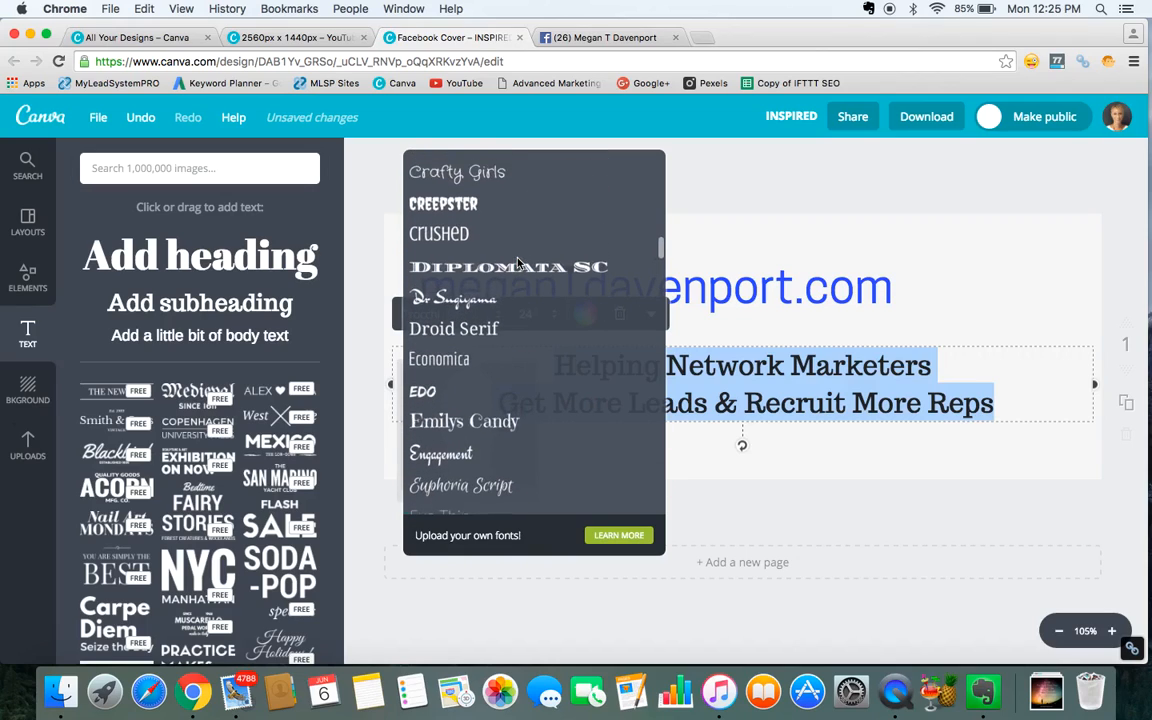
{"action": "scroll", "coordinate": [518, 262], "scroll_direction": "down", "scroll_amount": 5}
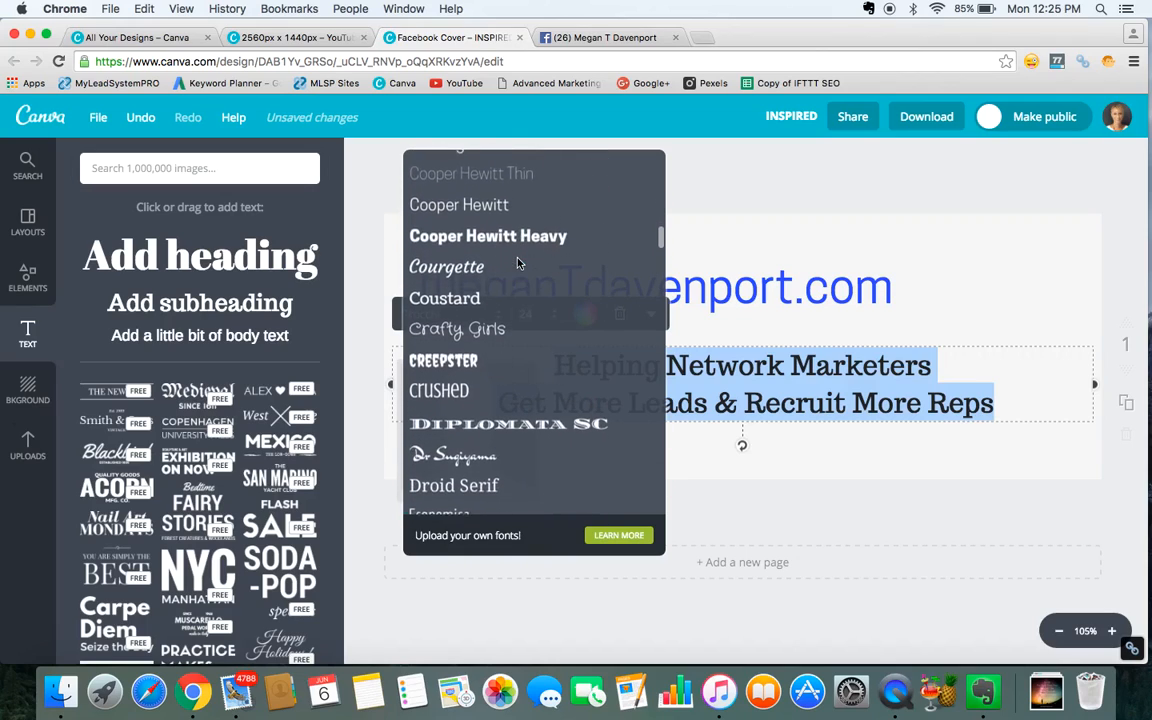
{"action": "left_click", "coordinate": [506, 175]}
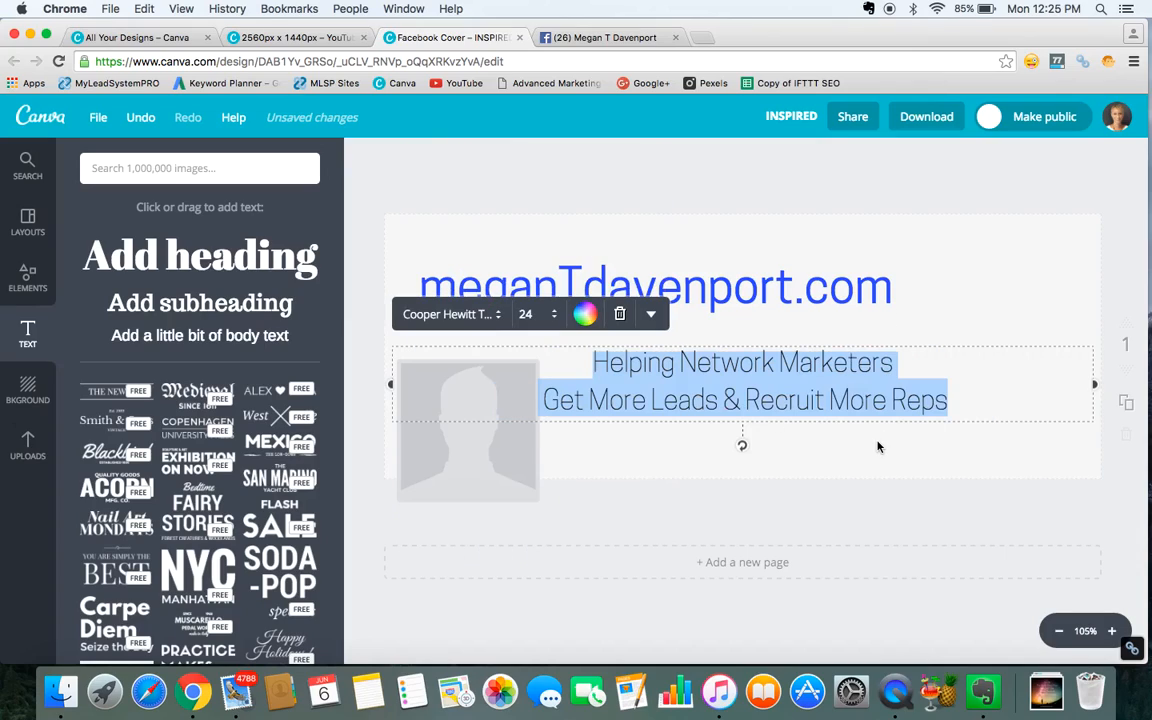
{"action": "left_click", "coordinate": [553, 316]}
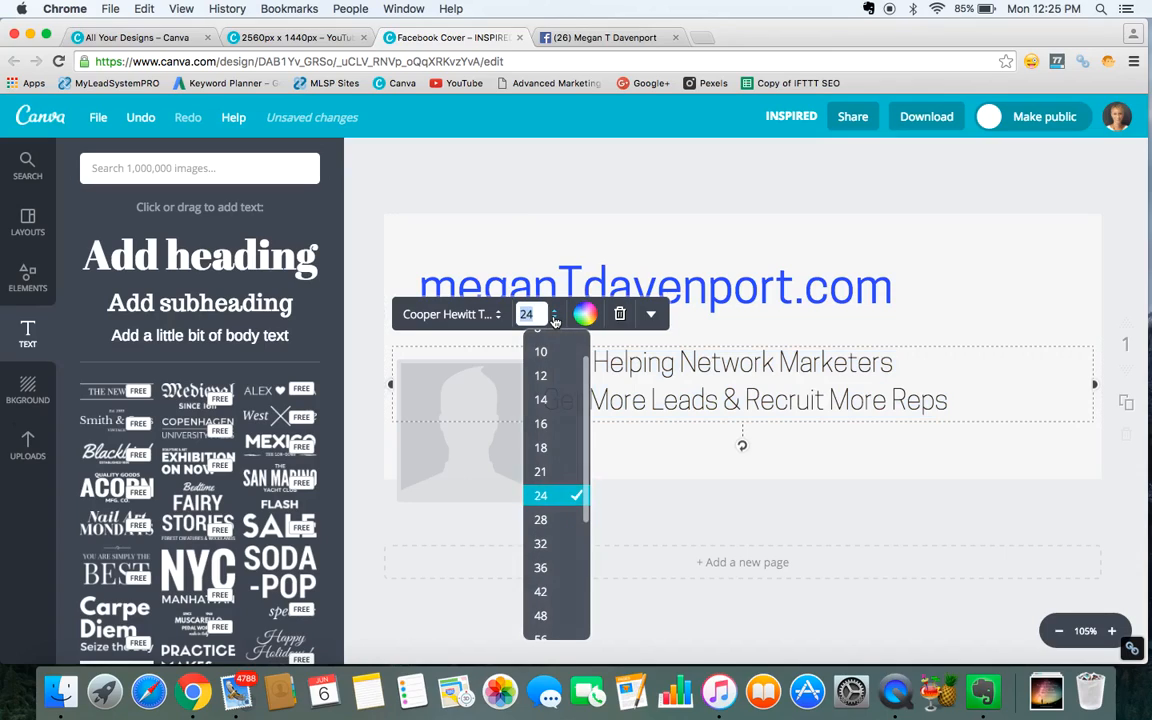
{"action": "left_click", "coordinate": [540, 473]}
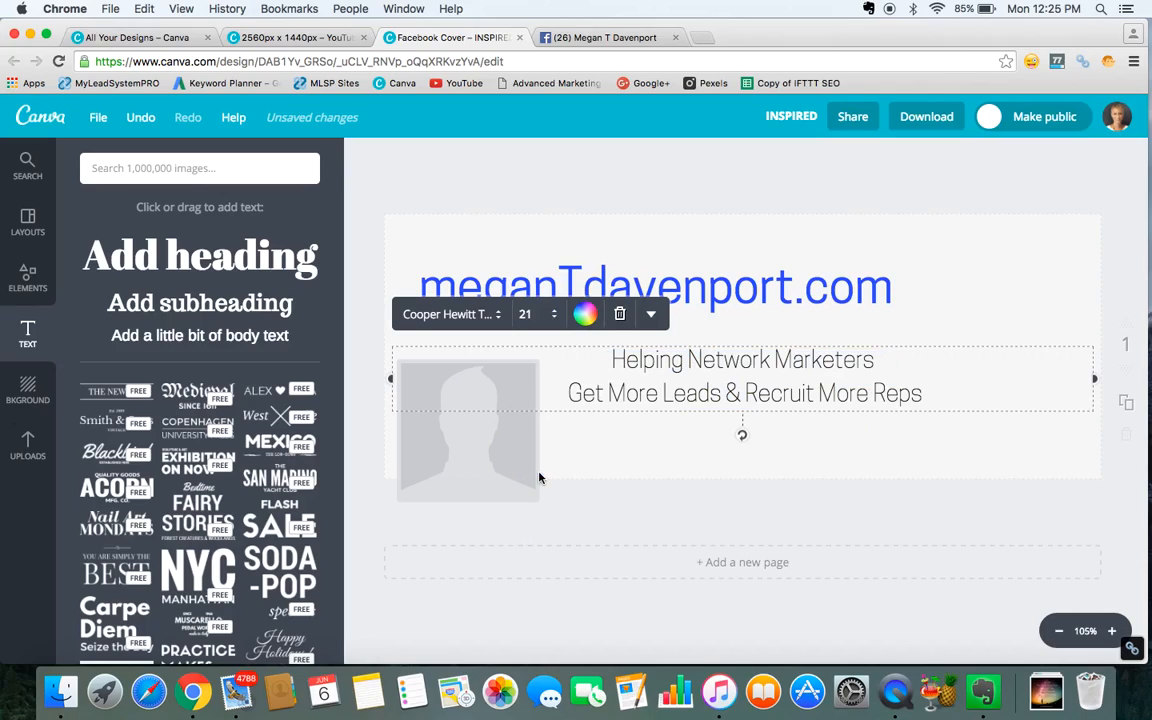
{"action": "left_click", "coordinate": [835, 437]}
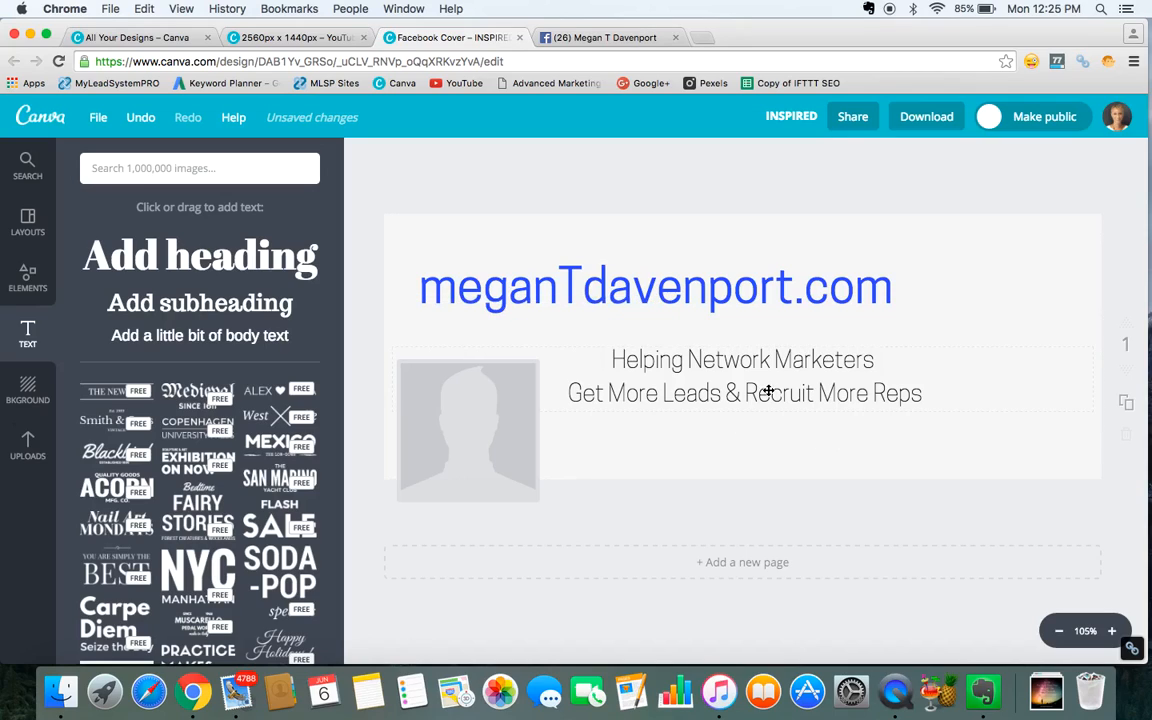
Move the two-line subheading up so it sits just below the website-address heading.
{"action": "left_click_drag", "start_coordinate": [768, 391], "coordinate": [749, 361]}
{"action": "left_click_drag", "start_coordinate": [743, 361], "coordinate": [746, 358]}
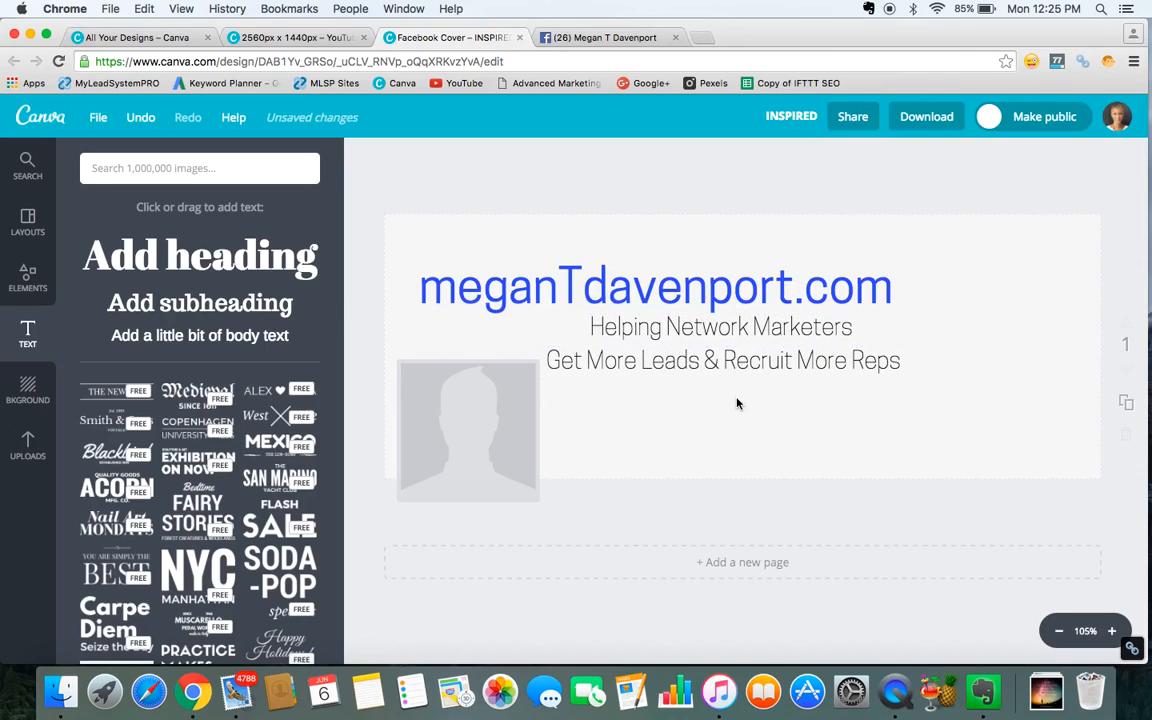
{"action": "left_click", "coordinate": [737, 399]}
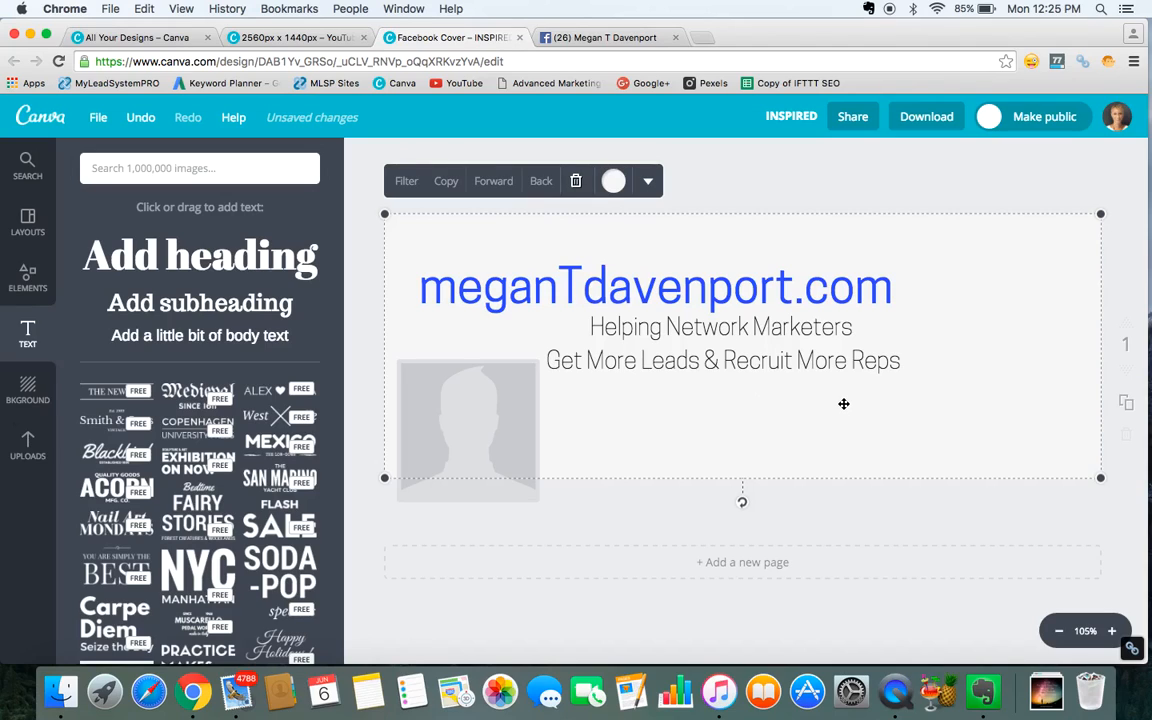
Compare the cover layout with the current Facebook page cover and the YouTube Channel Art design.
{"action": "left_click", "coordinate": [637, 38]}
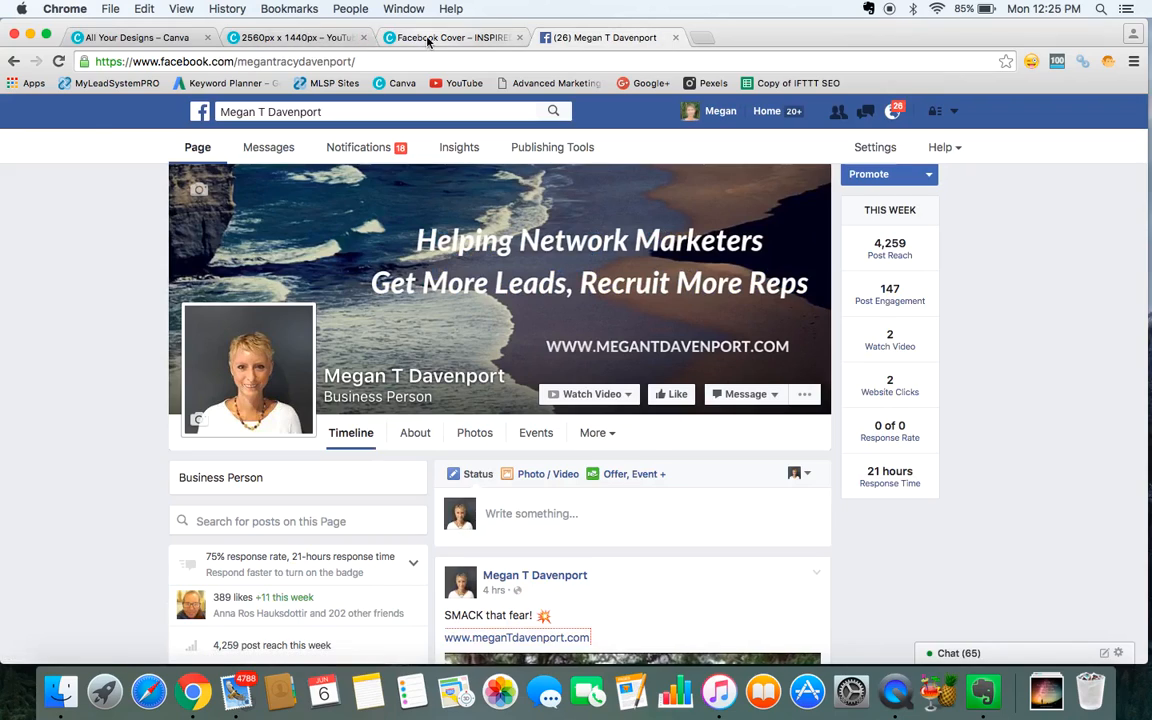
{"action": "left_click", "coordinate": [428, 38]}
{"action": "left_click", "coordinate": [325, 38]}
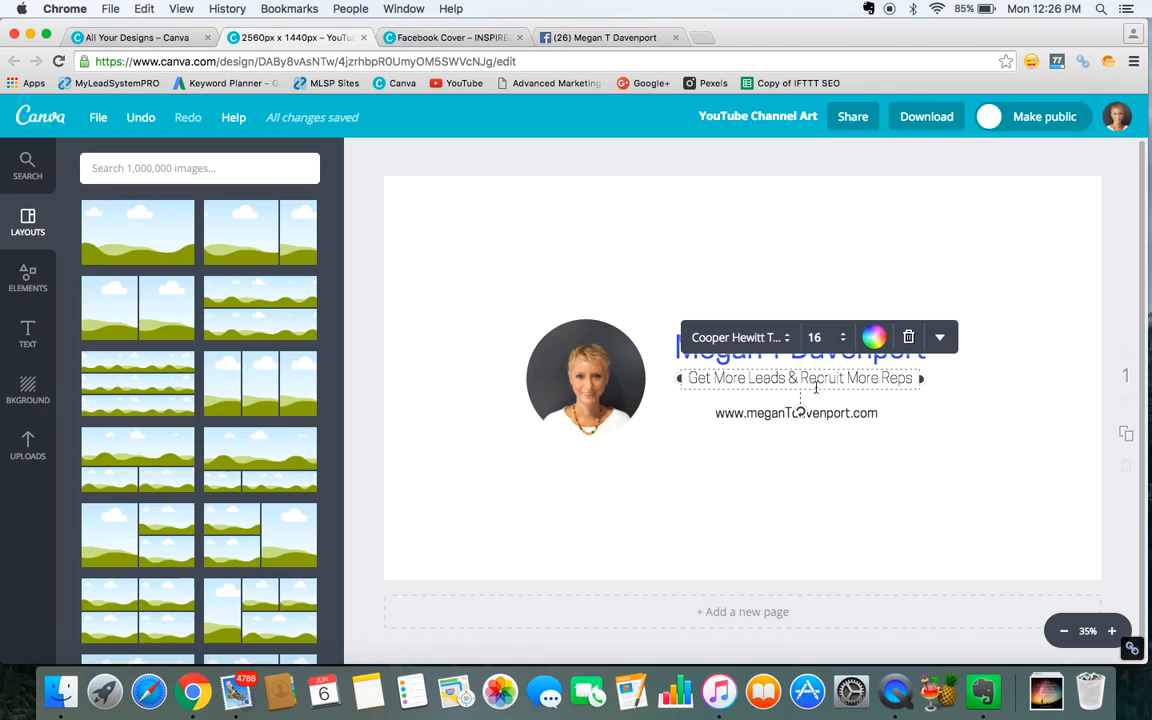
{"action": "left_click", "coordinate": [460, 38]}
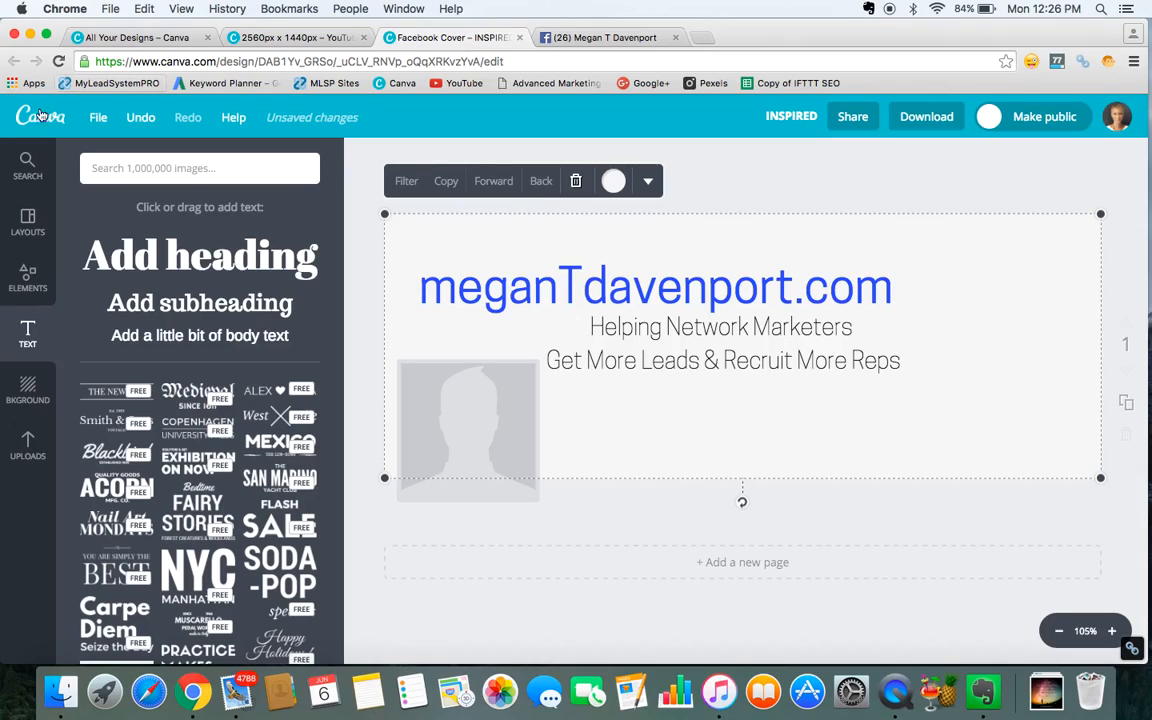
Browse the element categories, opening the Grids and Frames collections.
{"action": "left_click", "coordinate": [27, 278]}
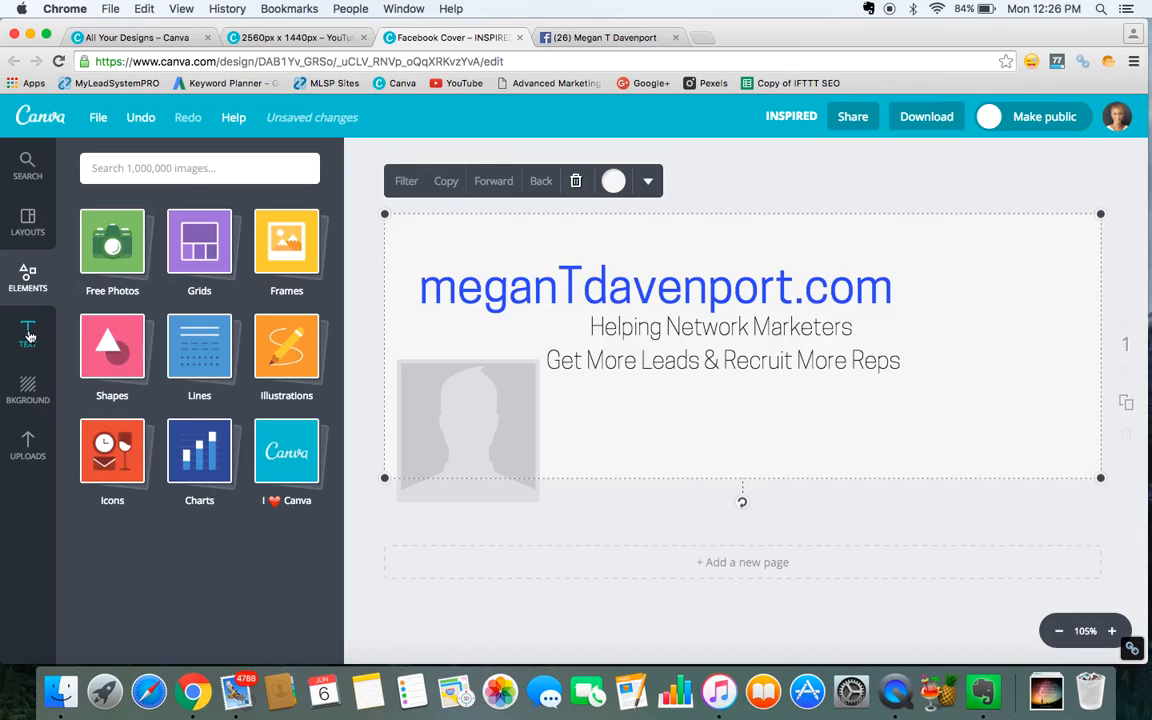
{"action": "left_click", "coordinate": [29, 442]}
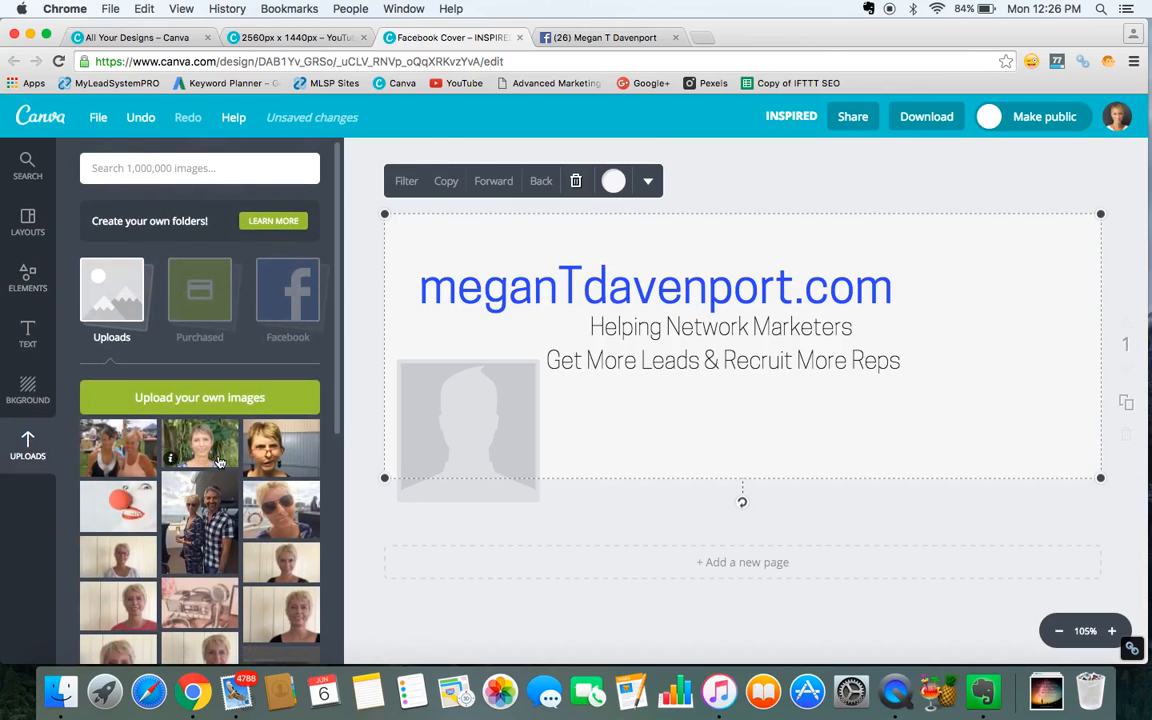
{"action": "left_click", "coordinate": [27, 275]}
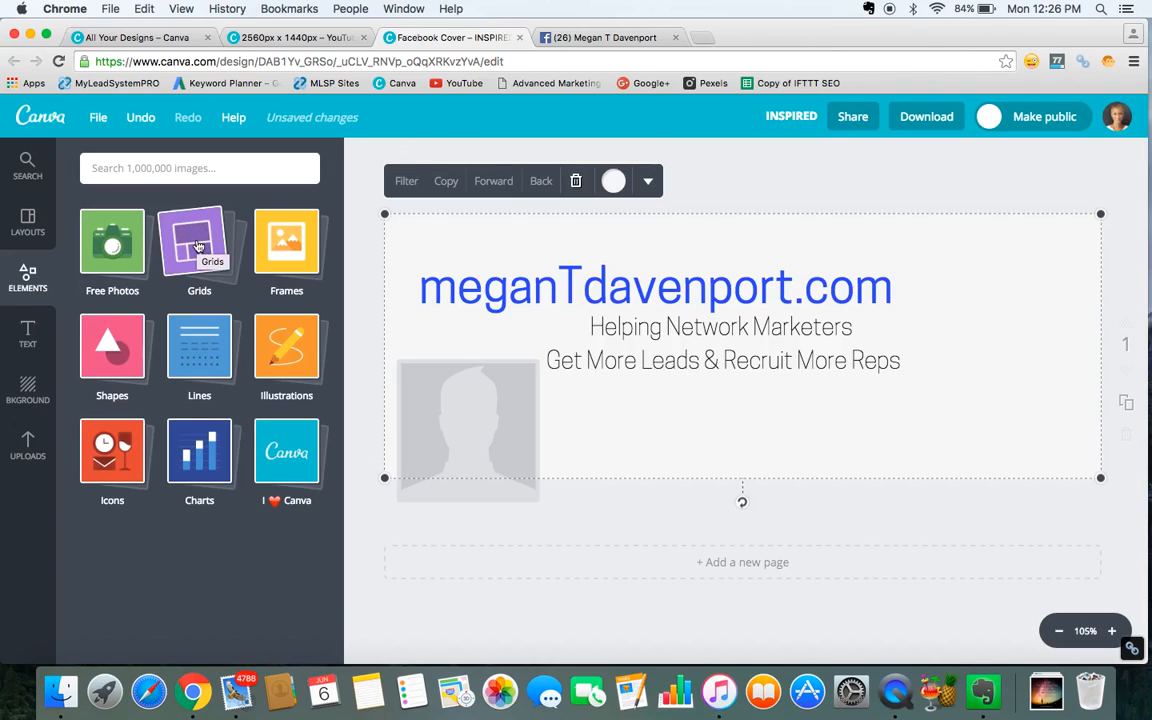
{"action": "left_click", "coordinate": [198, 246]}
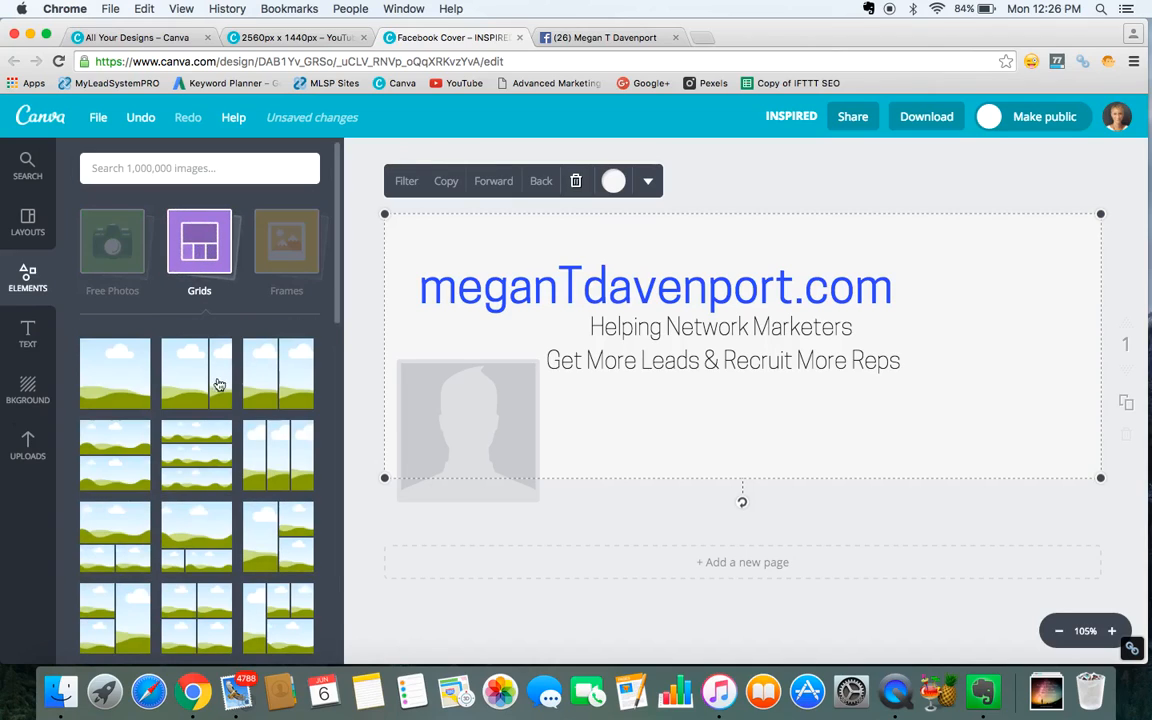
{"action": "left_click", "coordinate": [245, 220]}
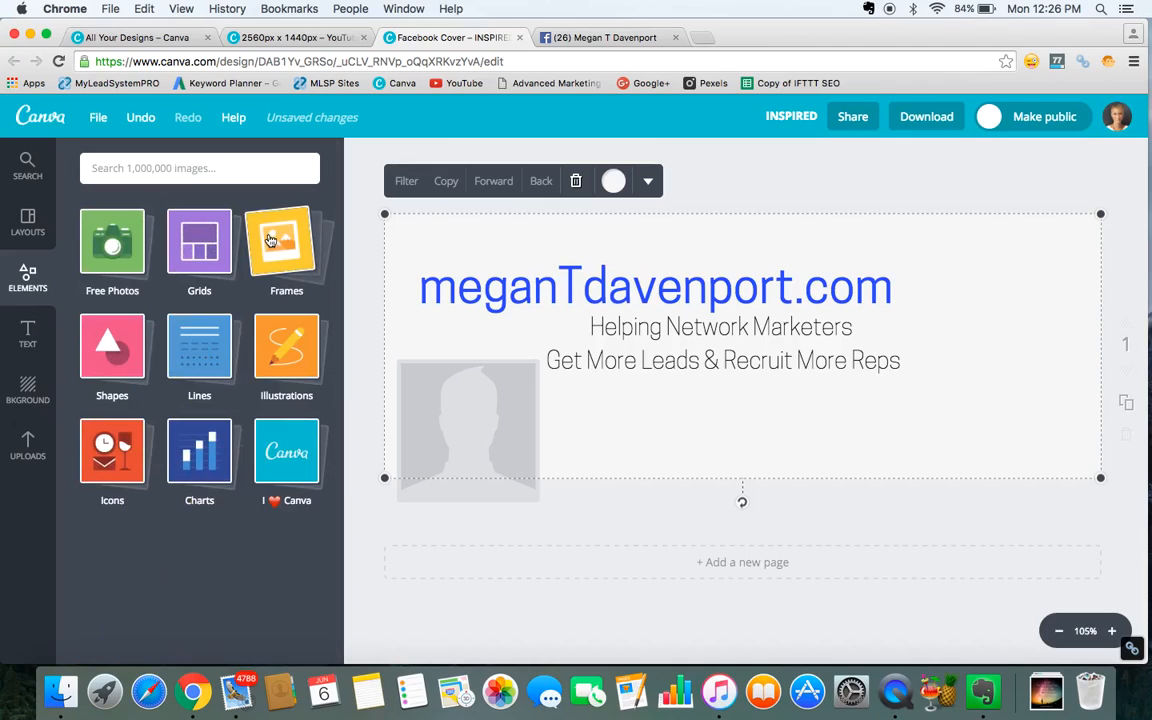
{"action": "left_click", "coordinate": [272, 244]}
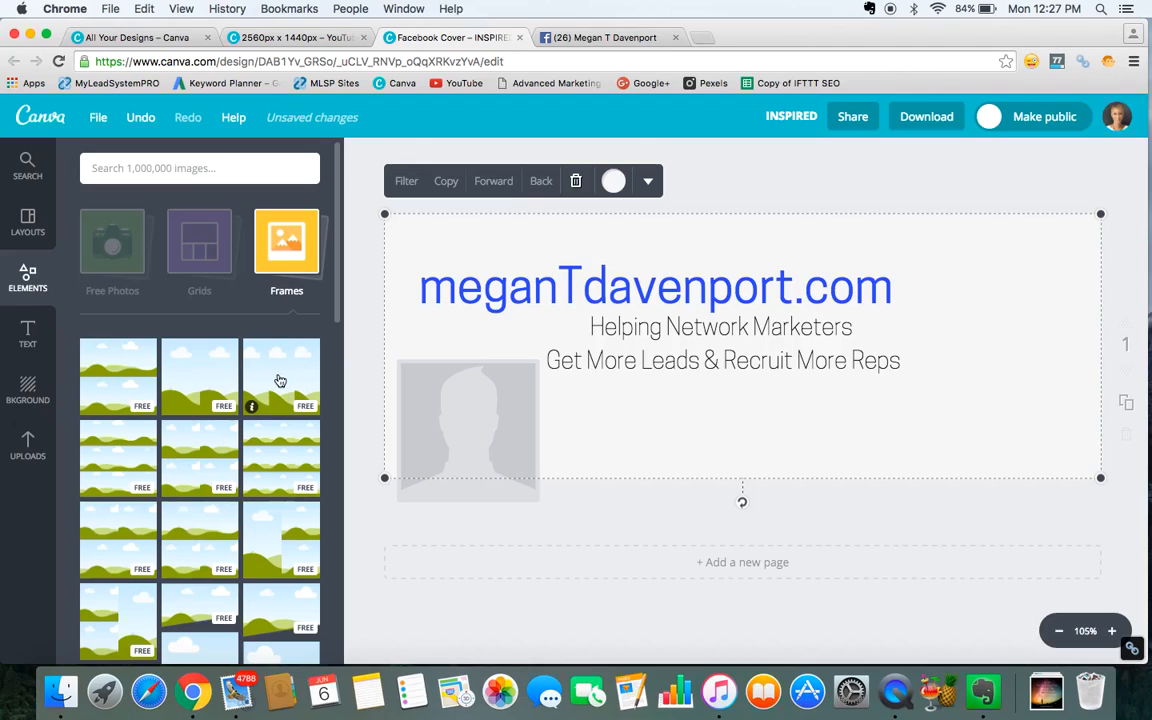
{"action": "left_click", "coordinate": [205, 452]}
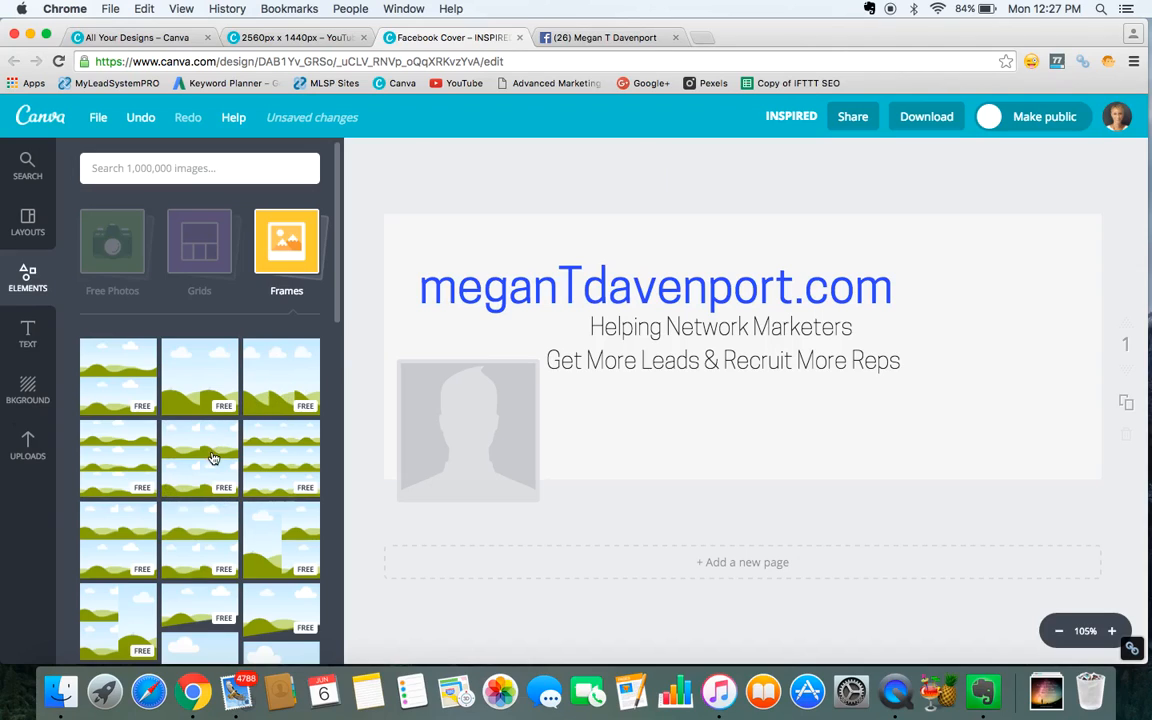
{"action": "scroll", "coordinate": [213, 457], "scroll_direction": "down", "scroll_amount": 2}
{"action": "scroll", "coordinate": [213, 457], "scroll_direction": "down", "scroll_amount": 5}
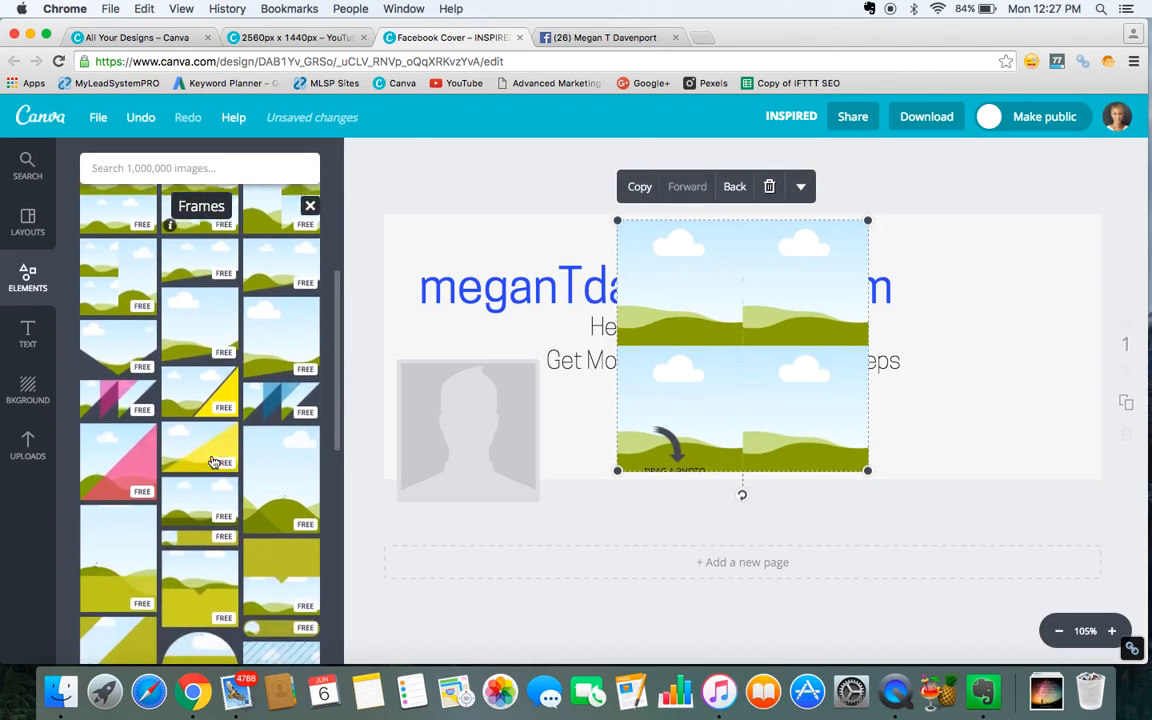
{"action": "scroll", "coordinate": [213, 462], "scroll_direction": "down", "scroll_amount": 4}
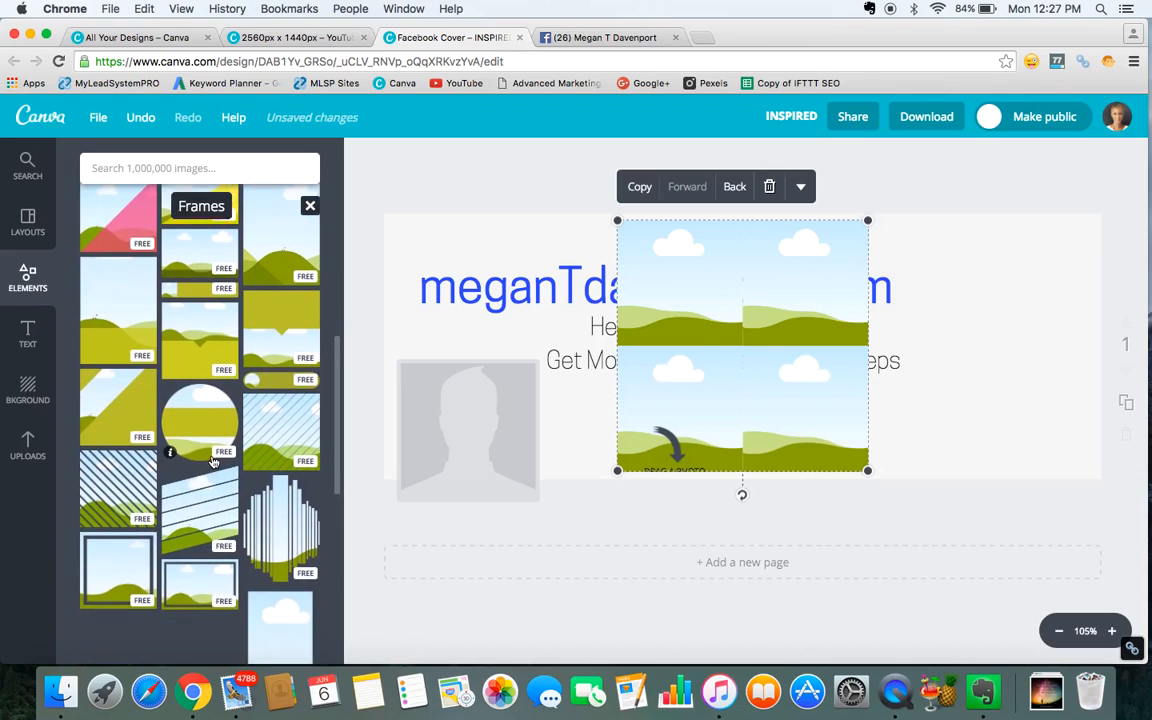
{"action": "scroll", "coordinate": [213, 462], "scroll_direction": "down", "scroll_amount": 2}
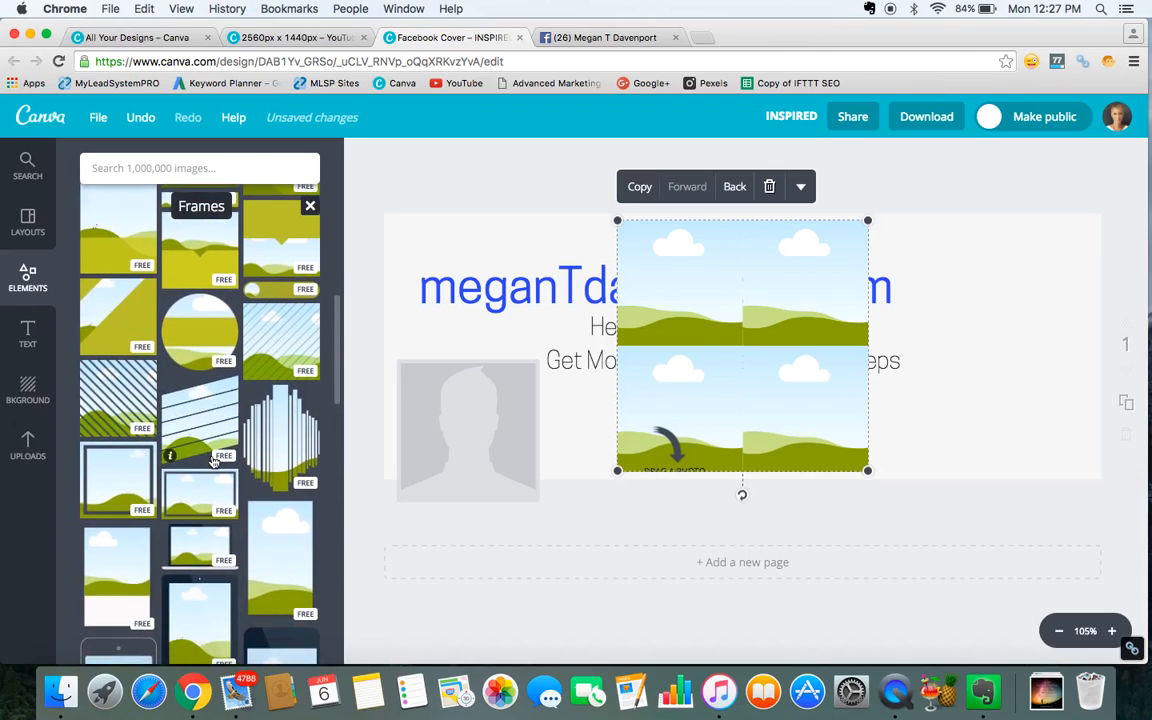
{"action": "scroll", "coordinate": [213, 460], "scroll_direction": "down", "scroll_amount": 2}
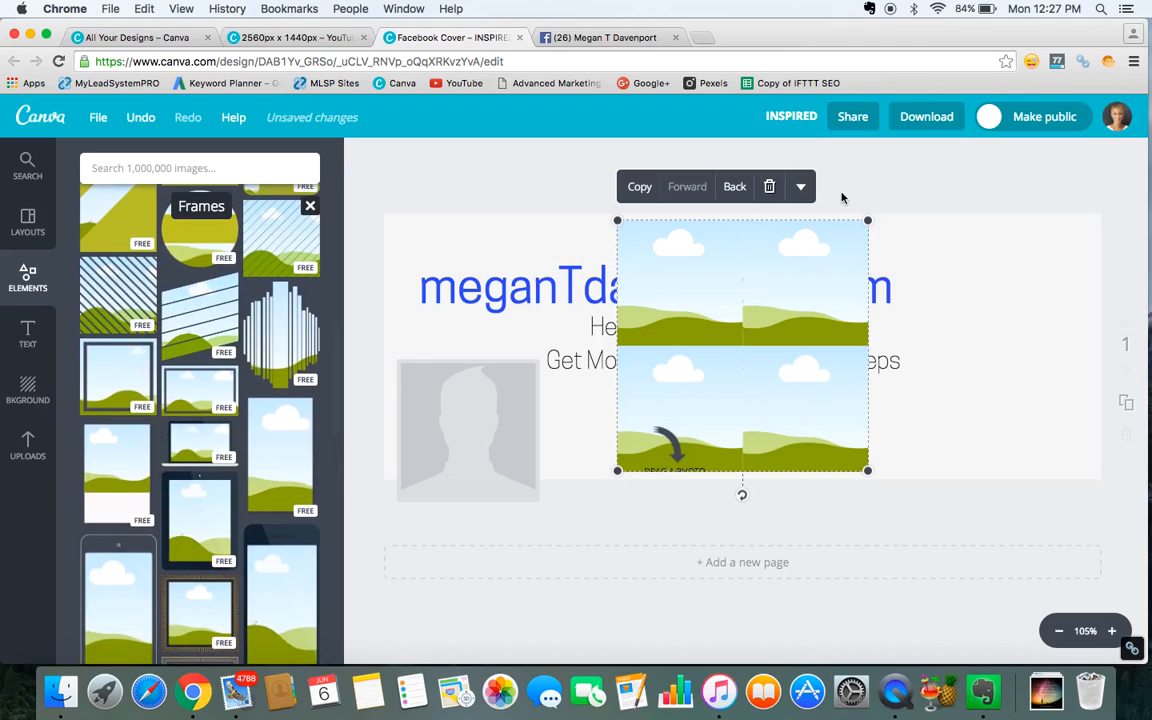
{"action": "left_click", "coordinate": [769, 186]}
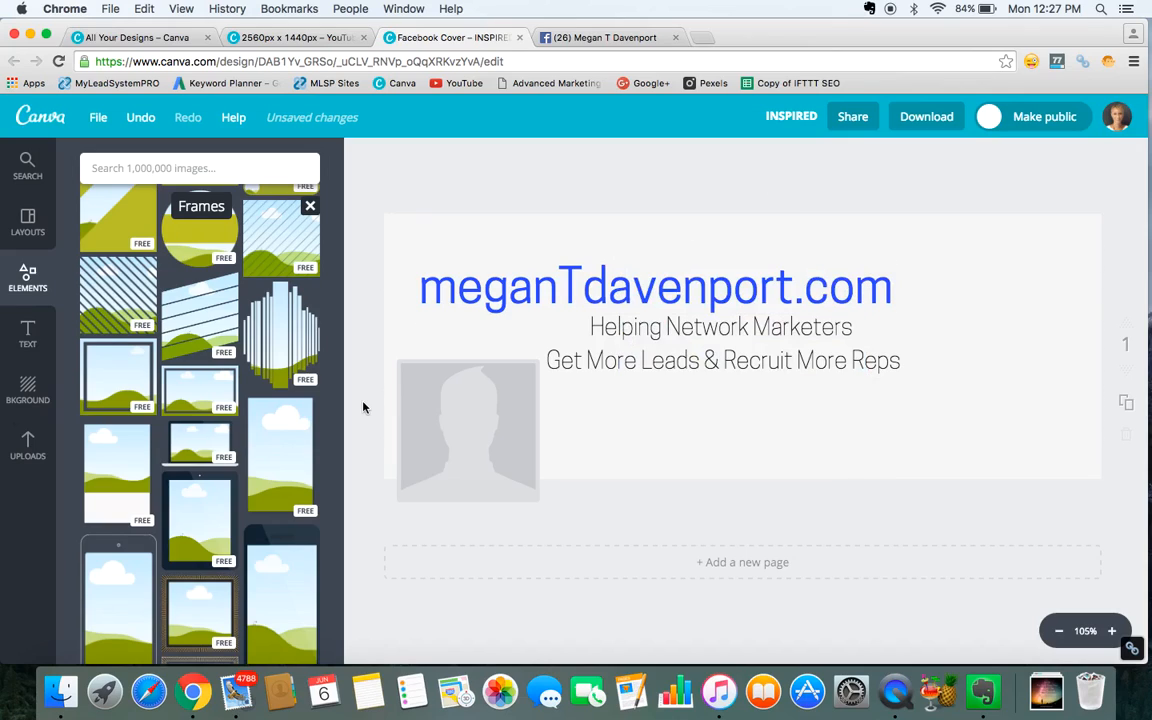
Scroll through the frame collection to find a suitable photo frame.
{"action": "scroll", "coordinate": [199, 498], "scroll_direction": "down", "scroll_amount": 3}
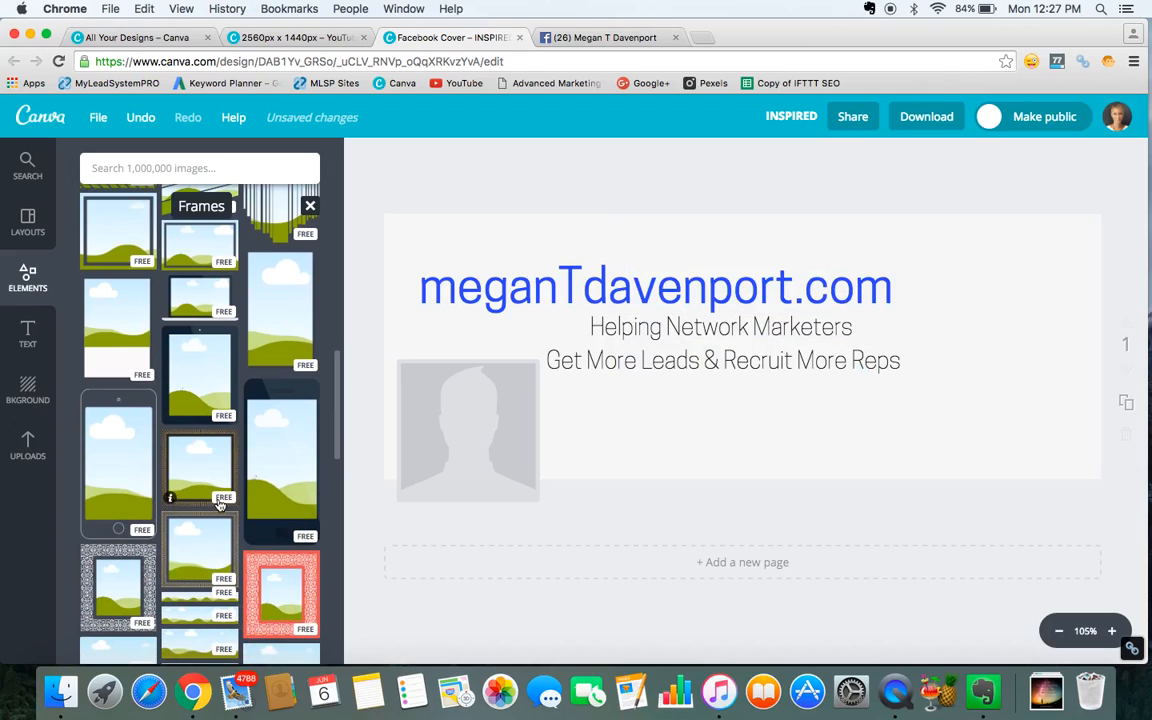
{"action": "scroll", "coordinate": [214, 480], "scroll_direction": "down", "scroll_amount": 5}
{"action": "scroll", "coordinate": [219, 503], "scroll_direction": "down", "scroll_amount": 6}
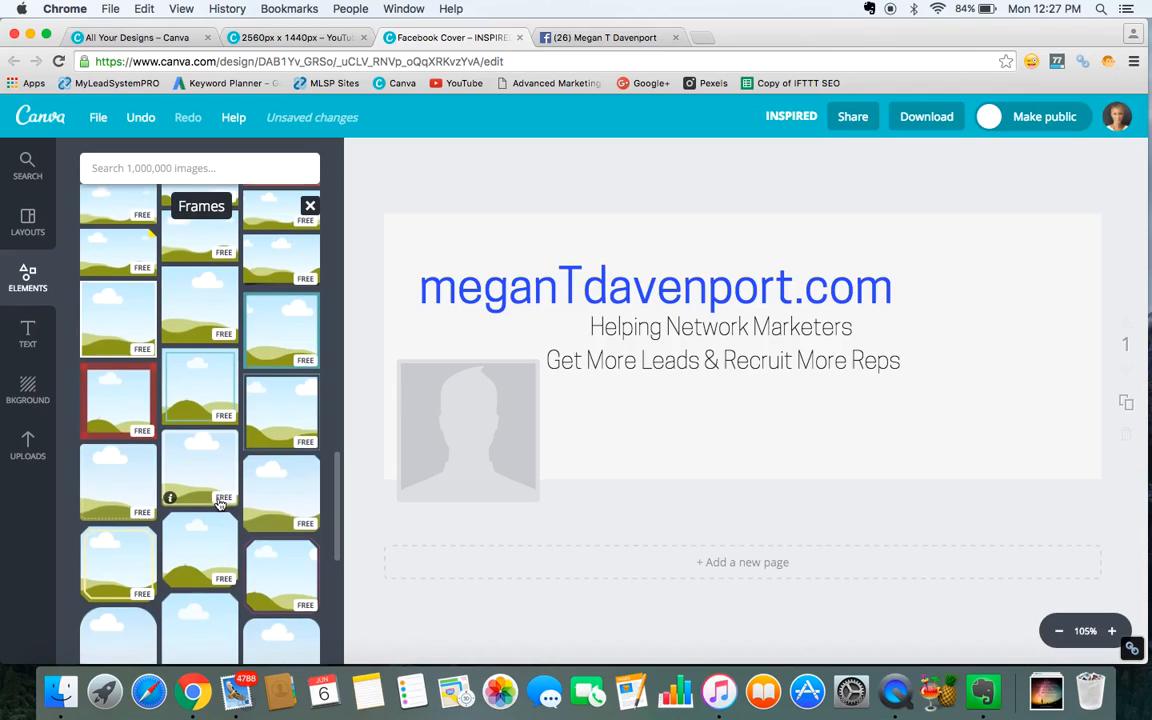
{"action": "scroll", "coordinate": [219, 503], "scroll_direction": "down", "scroll_amount": 5}
{"action": "scroll", "coordinate": [220, 505], "scroll_direction": "down", "scroll_amount": 1}
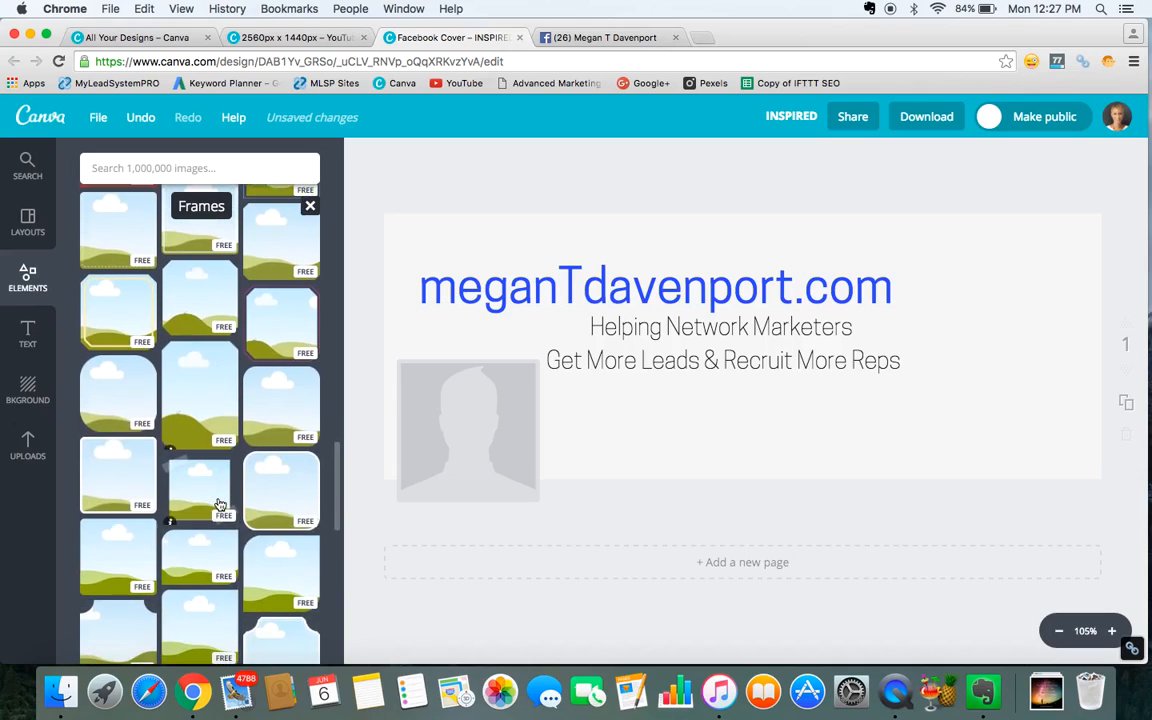
{"action": "scroll", "coordinate": [213, 543], "scroll_direction": "down", "scroll_amount": 3}
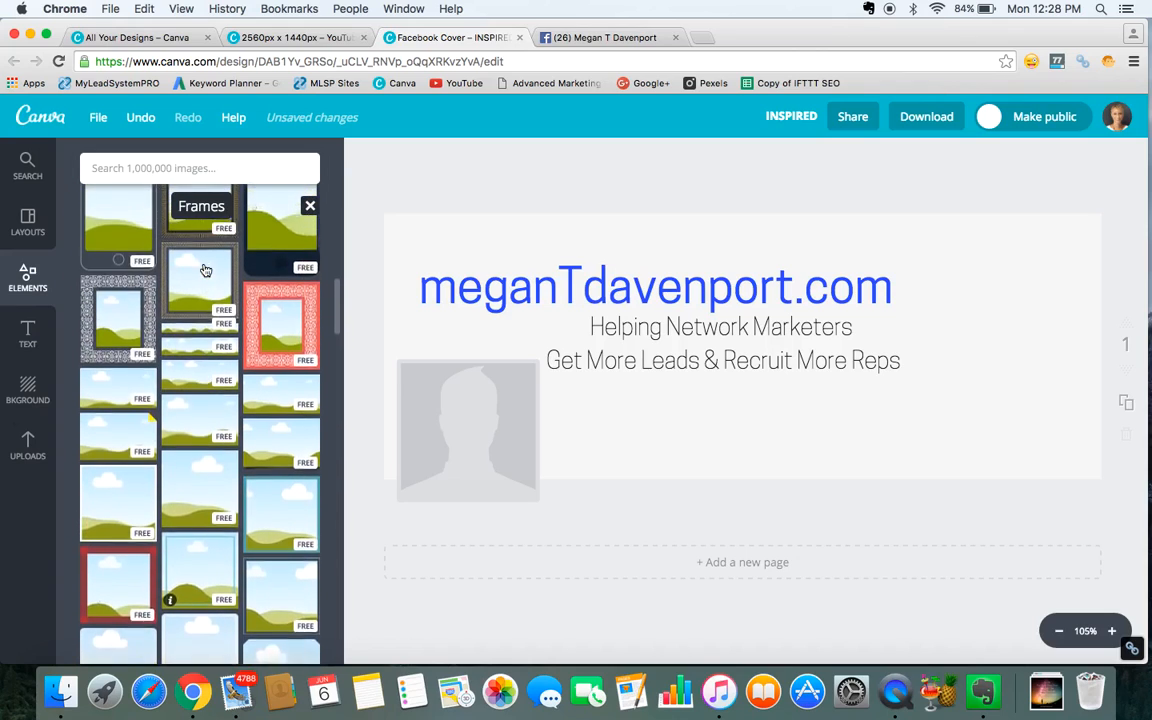
{"action": "scroll", "coordinate": [204, 436], "scroll_direction": "down", "scroll_amount": 3}
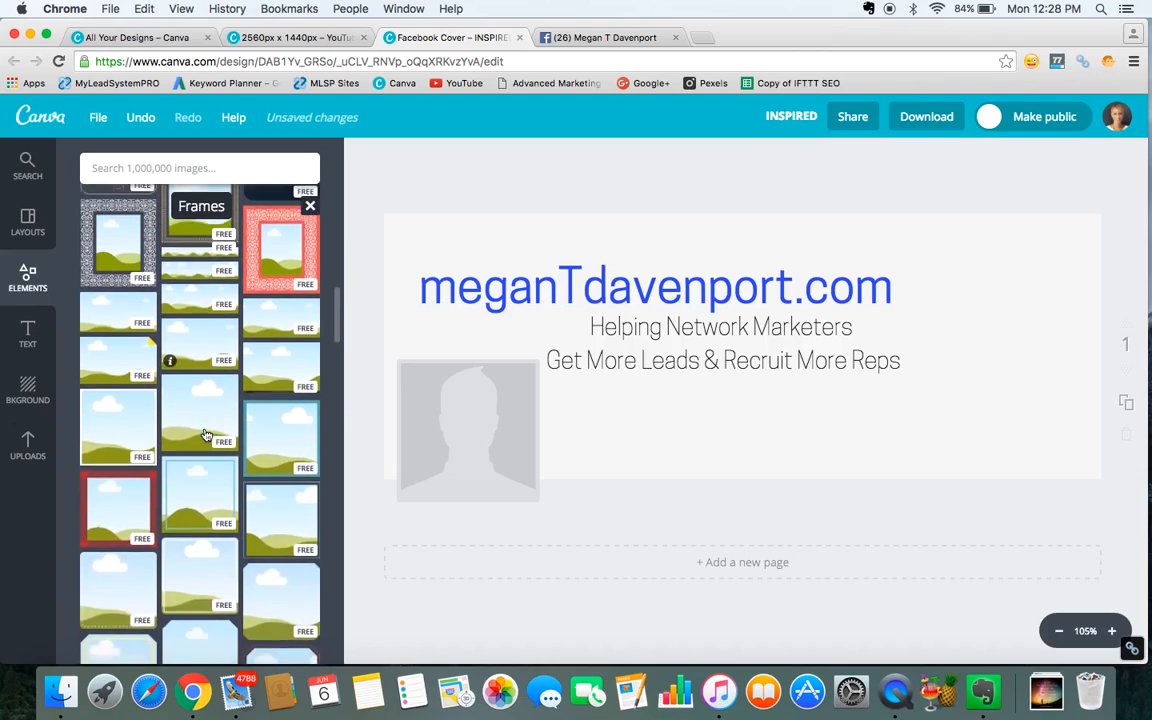
{"action": "scroll", "coordinate": [205, 435], "scroll_direction": "down", "scroll_amount": 2}
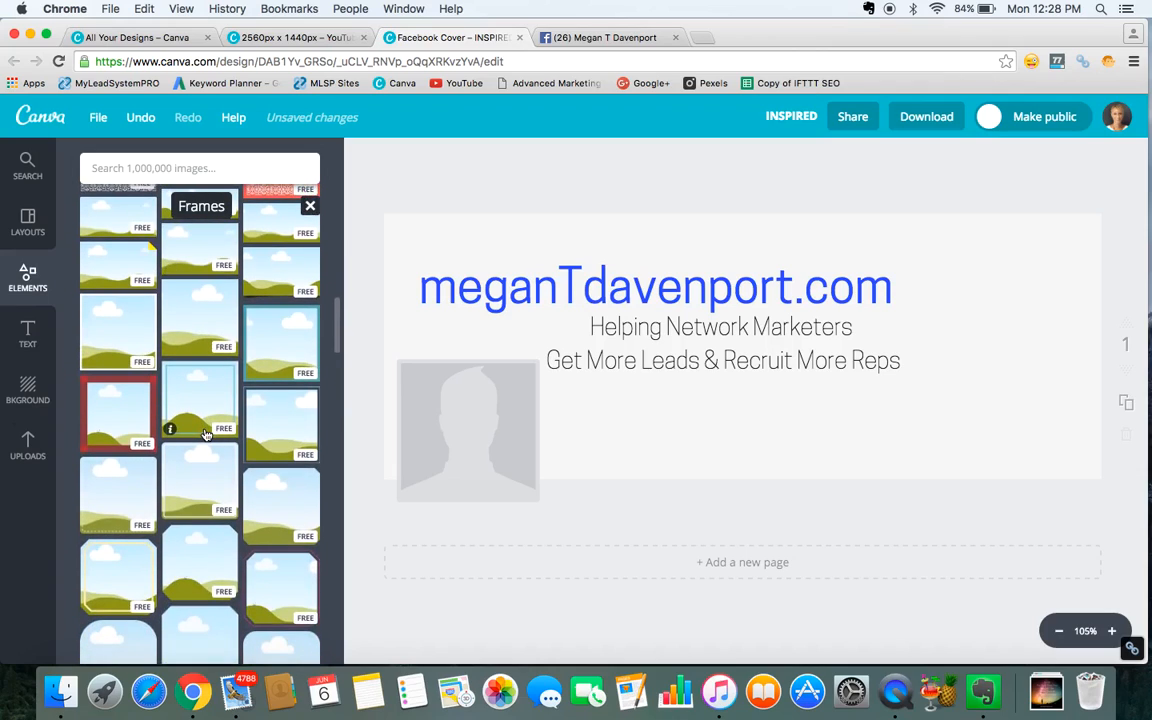
{"action": "scroll", "coordinate": [205, 435], "scroll_direction": "down", "scroll_amount": 2}
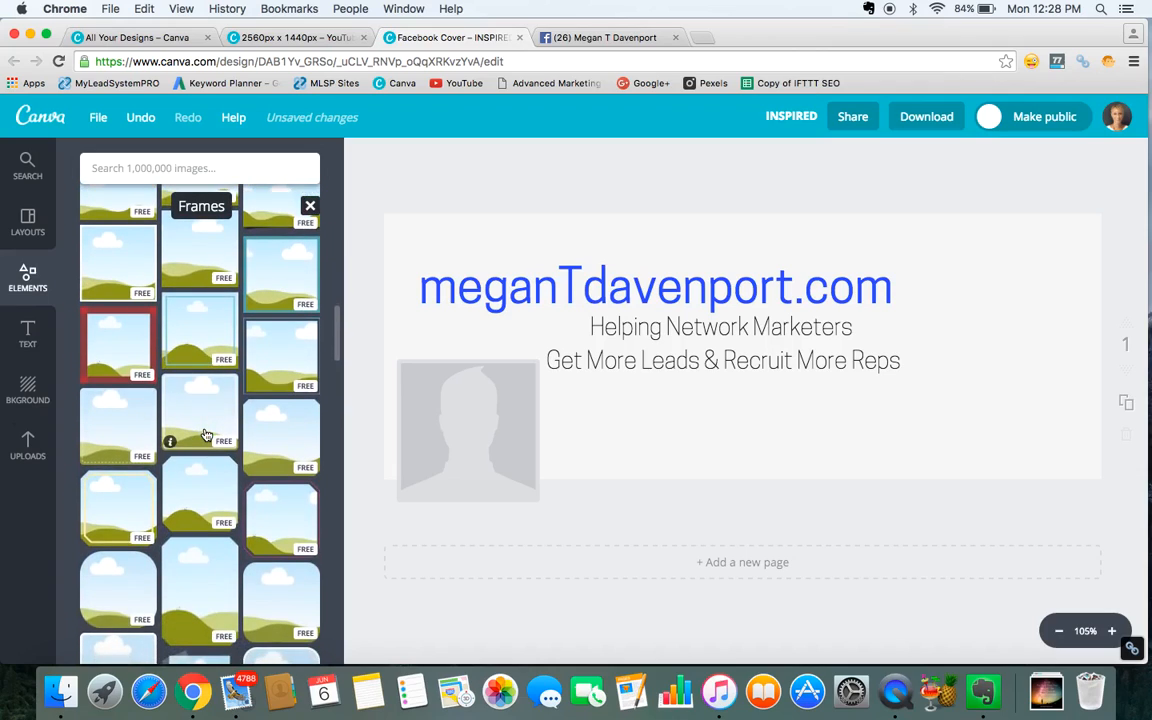
{"action": "scroll", "coordinate": [204, 434], "scroll_direction": "down", "scroll_amount": 1}
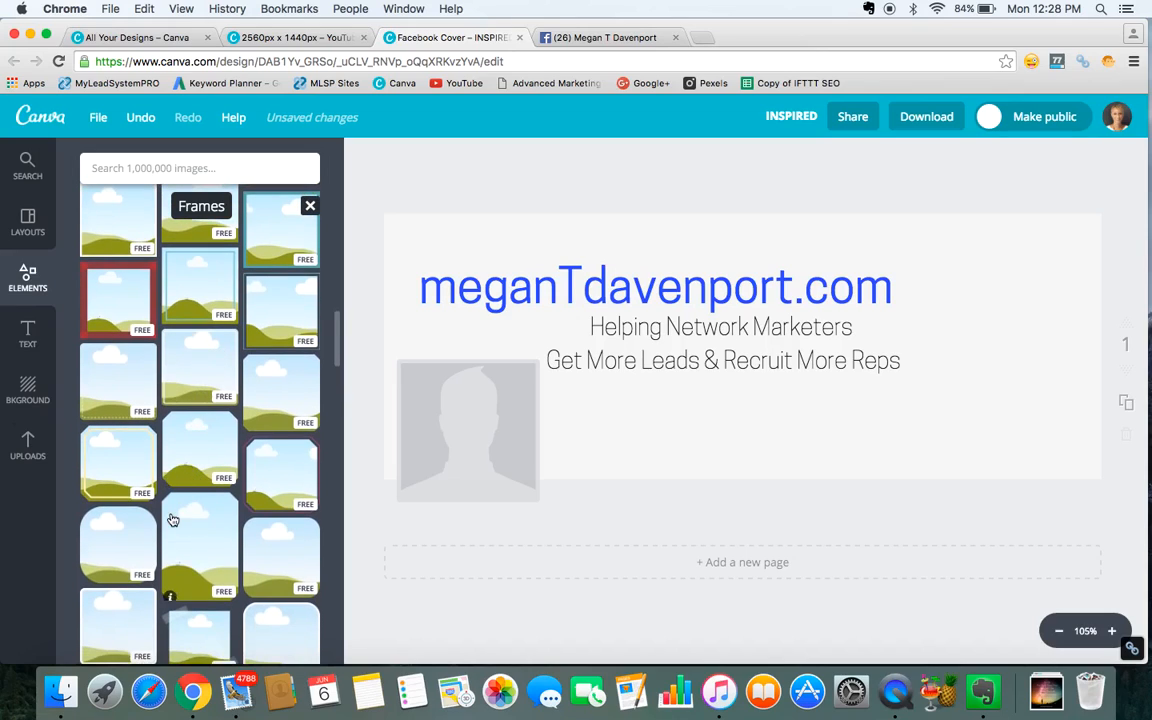
{"action": "scroll", "coordinate": [174, 576], "scroll_direction": "down", "scroll_amount": 2}
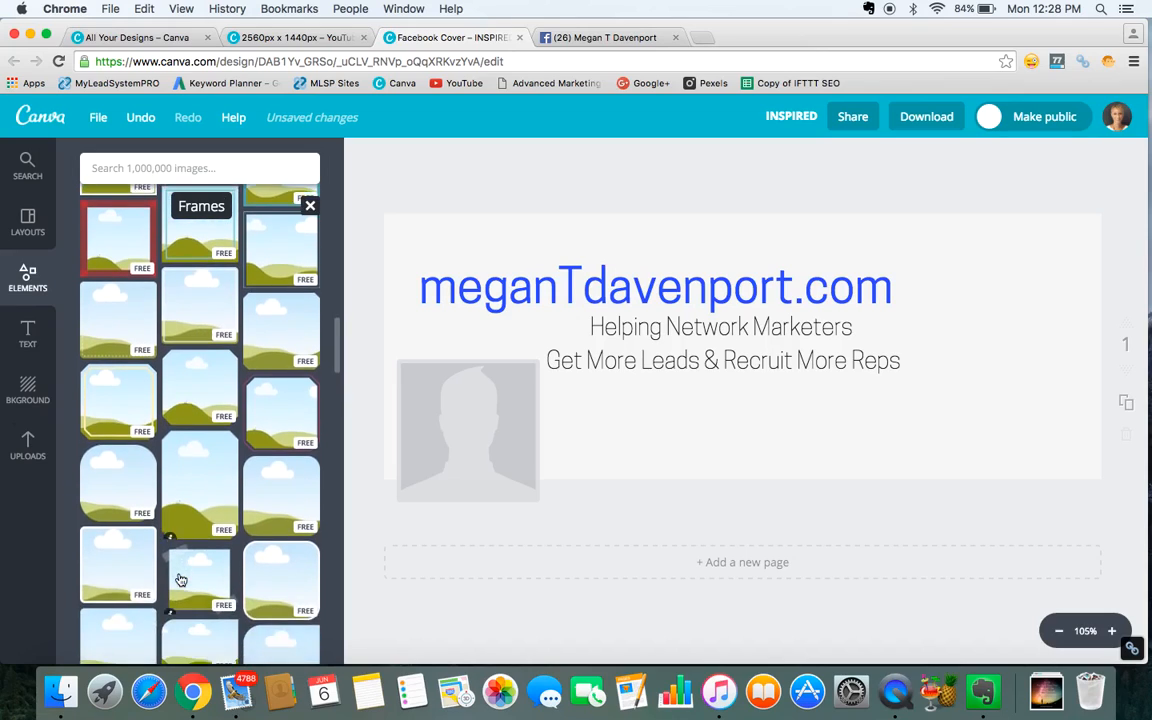
Add a rounded square frame to the cover and fill it with an uploaded headshot photo.
{"action": "left_click", "coordinate": [118, 564]}
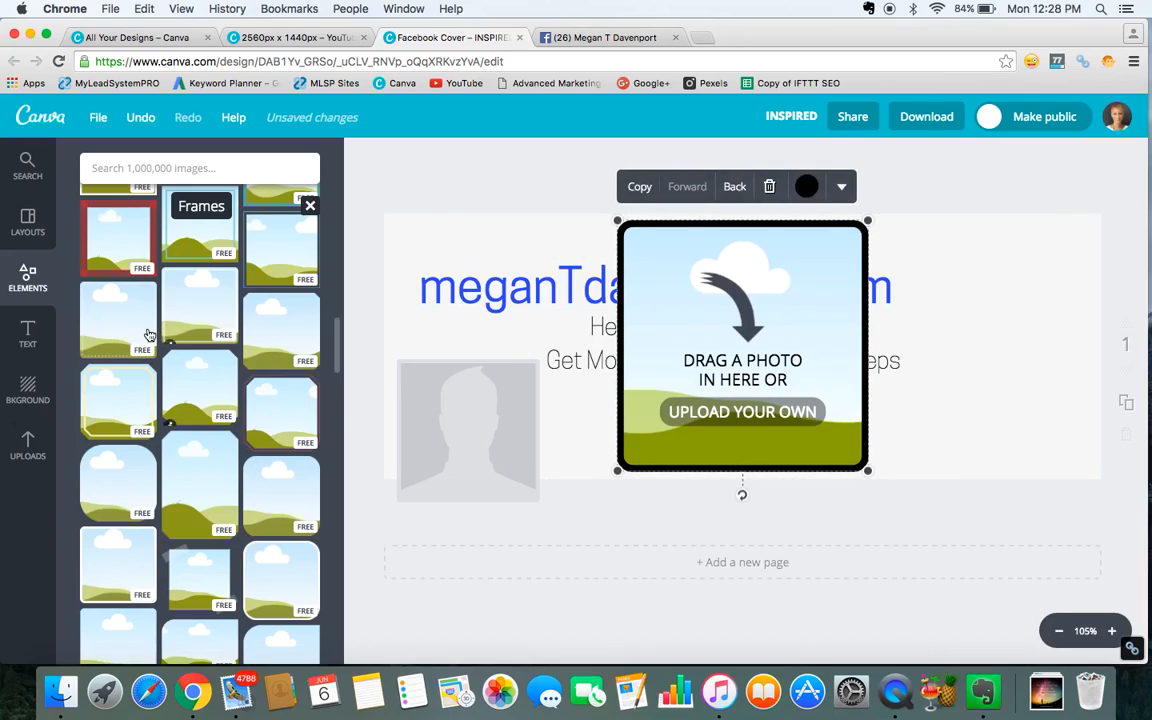
{"action": "left_click", "coordinate": [29, 447]}
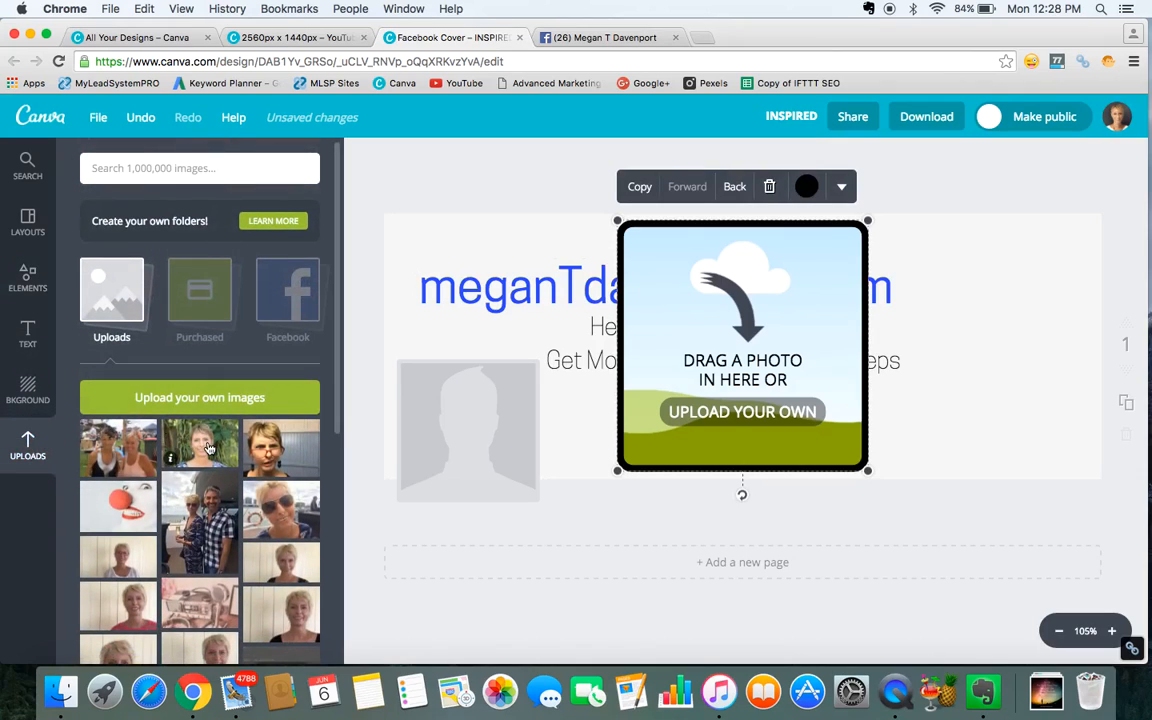
{"action": "left_click_drag", "start_coordinate": [207, 447], "coordinate": [732, 350]}
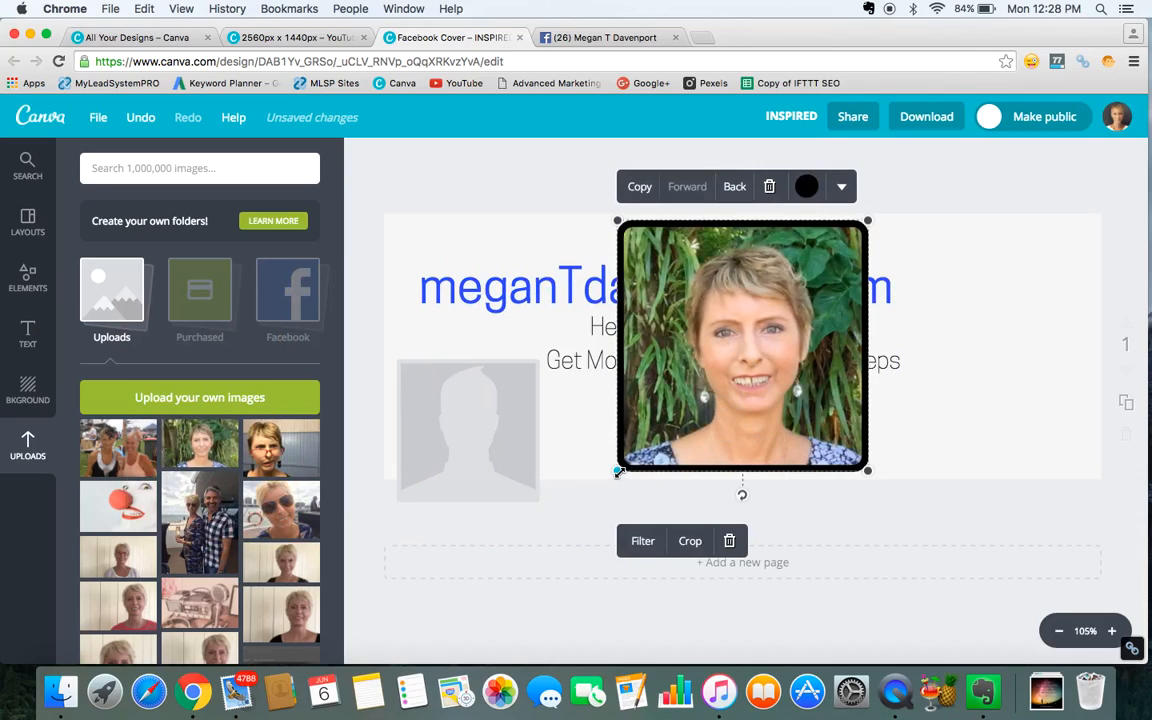
Shrink the photo frame from its corner to a smaller size.
{"action": "left_click_drag", "start_coordinate": [617, 471], "coordinate": [722, 373]}
{"action": "left_click_drag", "start_coordinate": [723, 374], "coordinate": [723, 374]}
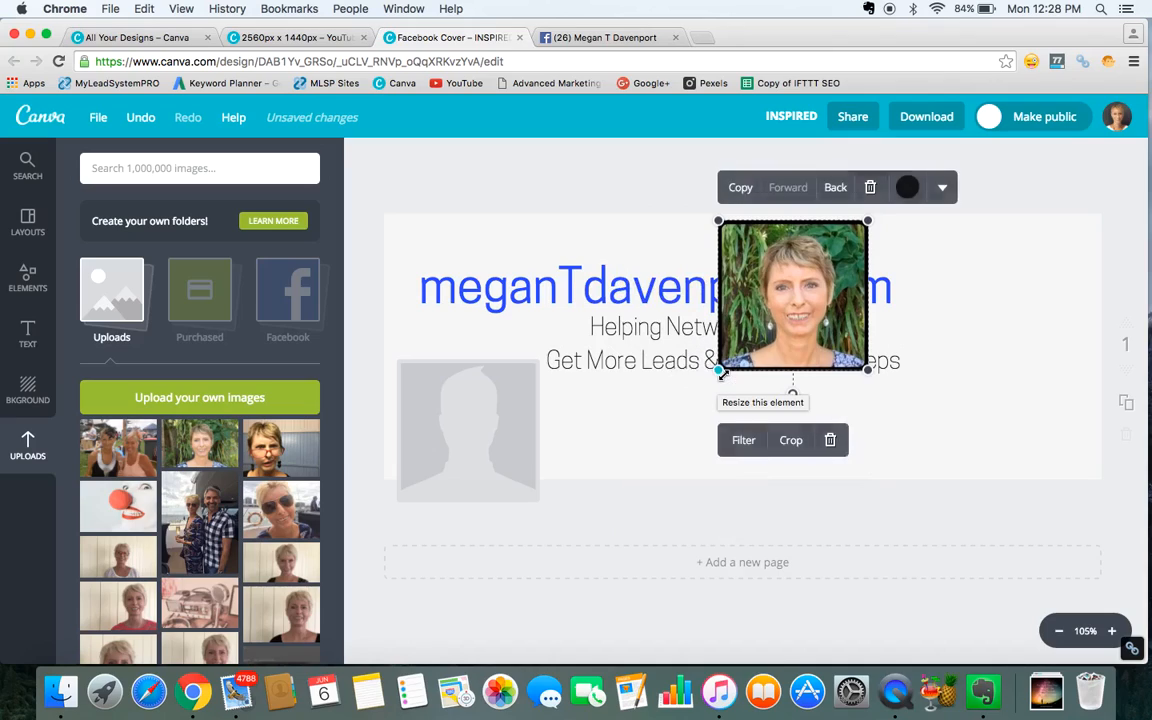
{"action": "left_click", "coordinate": [843, 390]}
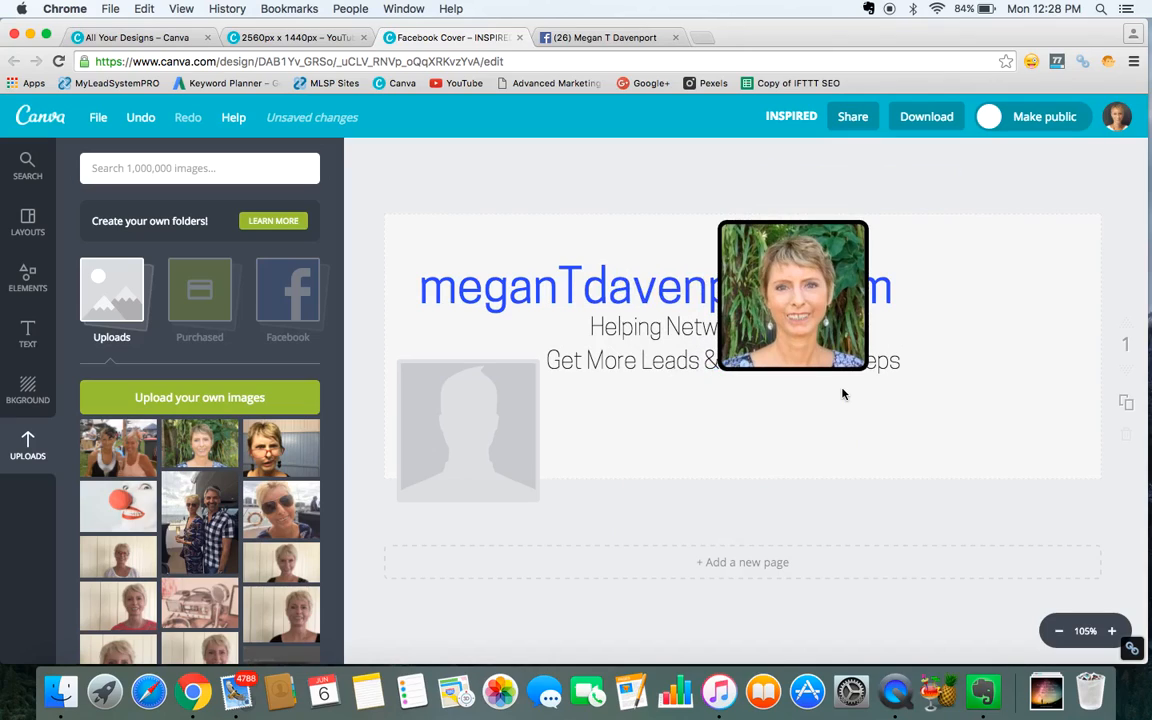
Move the photo frame to the cover's upper right corner and shrink it slightly.
{"action": "left_click_drag", "start_coordinate": [817, 338], "coordinate": [1028, 346]}
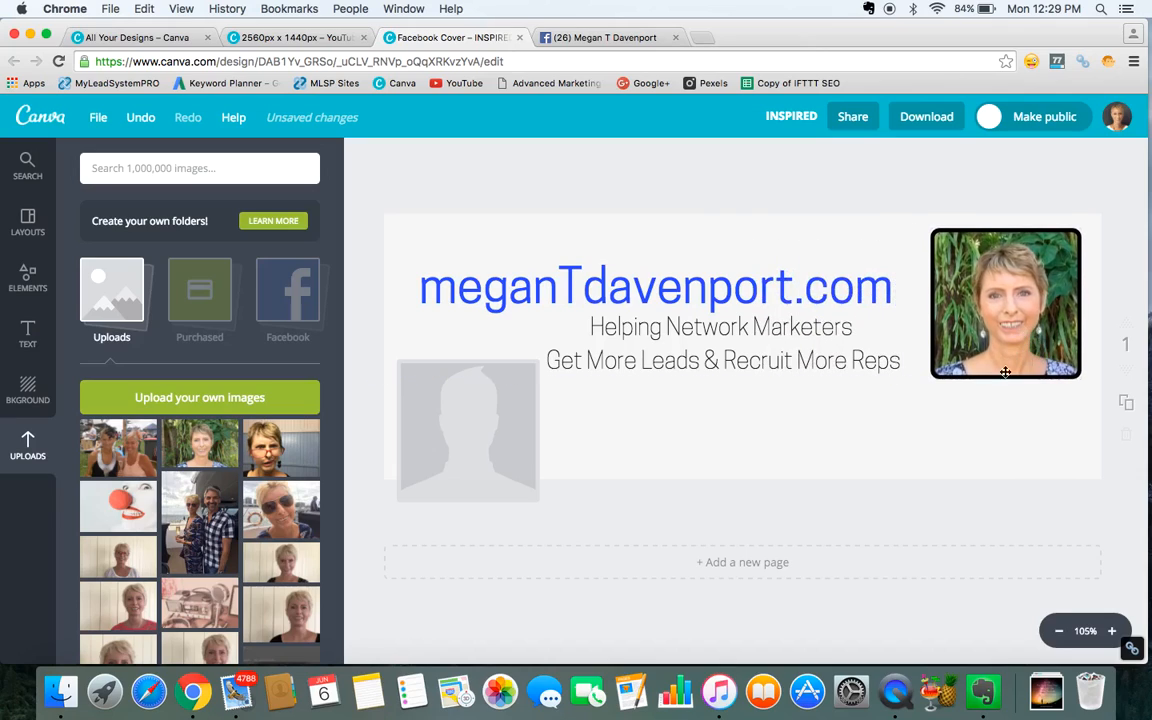
{"action": "left_click", "coordinate": [933, 376]}
{"action": "left_click_drag", "start_coordinate": [931, 379], "coordinate": [948, 362]}
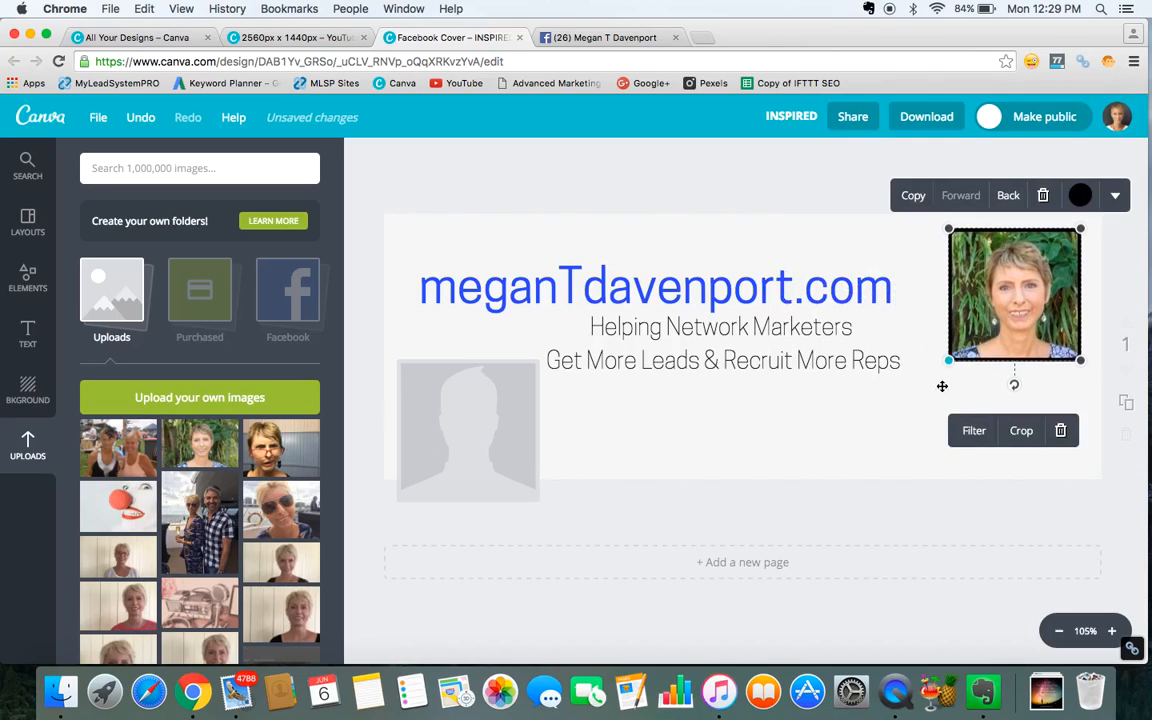
Rotate the photo frame slightly clockwise and adjust its size from the corner.
{"action": "left_click", "coordinate": [1014, 389]}
{"action": "left_click_drag", "start_coordinate": [1014, 389], "coordinate": [1000, 390]}
{"action": "left_click_drag", "start_coordinate": [939, 348], "coordinate": [969, 334]}
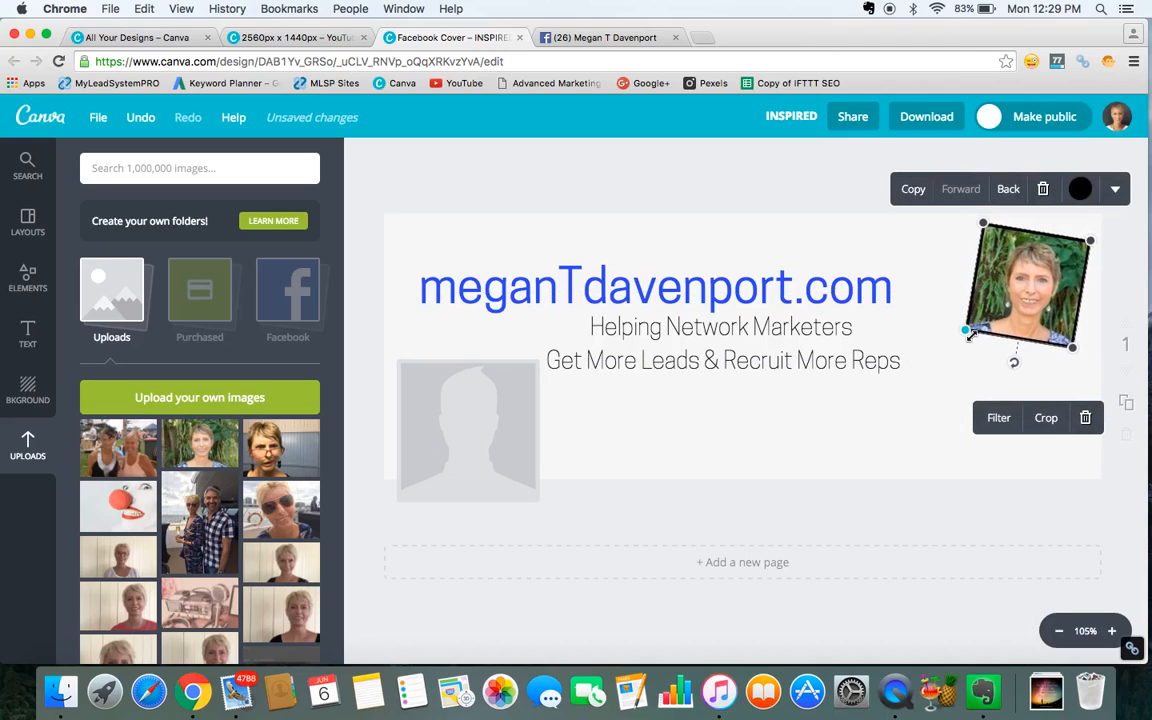
{"action": "left_click", "coordinate": [702, 421]}
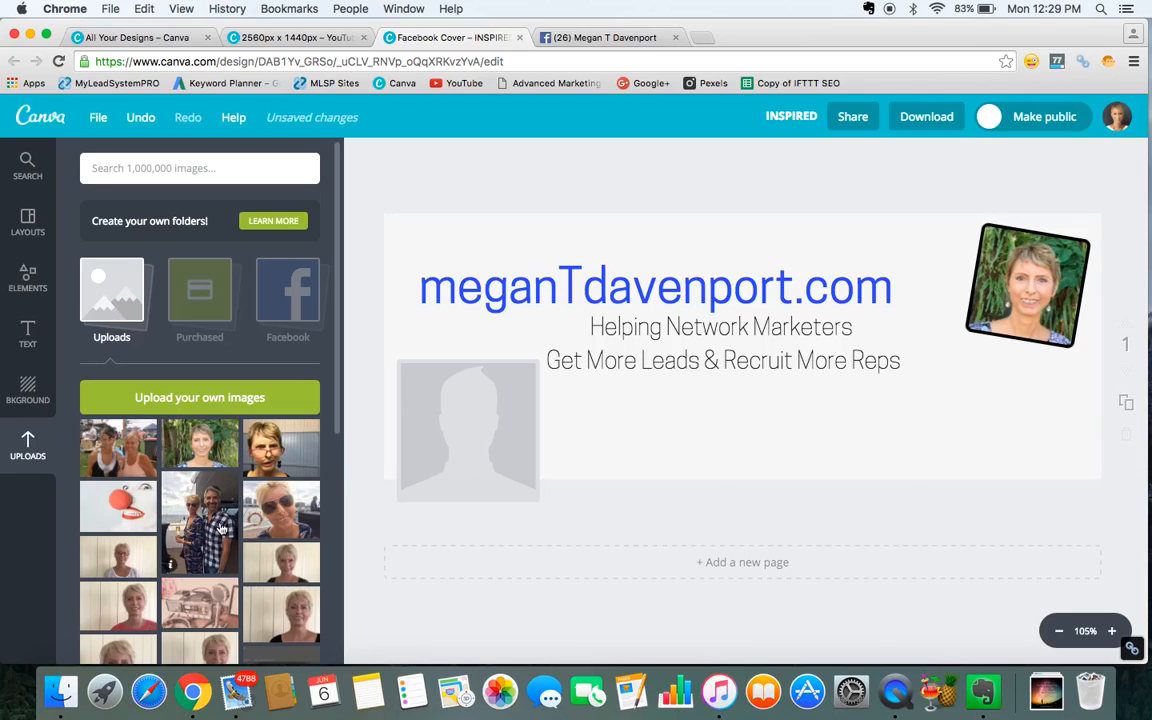
Browse the frames and add a smartphone-shaped frame to the cover.
{"action": "left_click", "coordinate": [25, 278]}
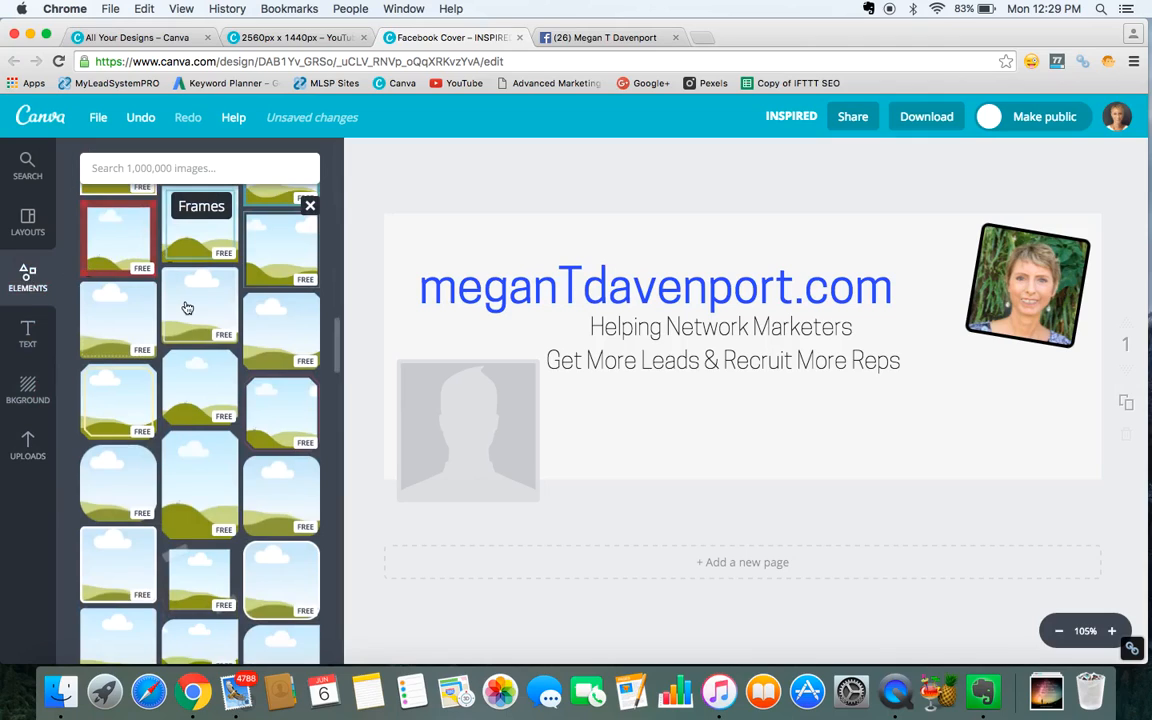
{"action": "scroll", "coordinate": [252, 326], "scroll_direction": "up", "scroll_amount": 1}
{"action": "scroll", "coordinate": [252, 326], "scroll_direction": "up", "scroll_amount": 2}
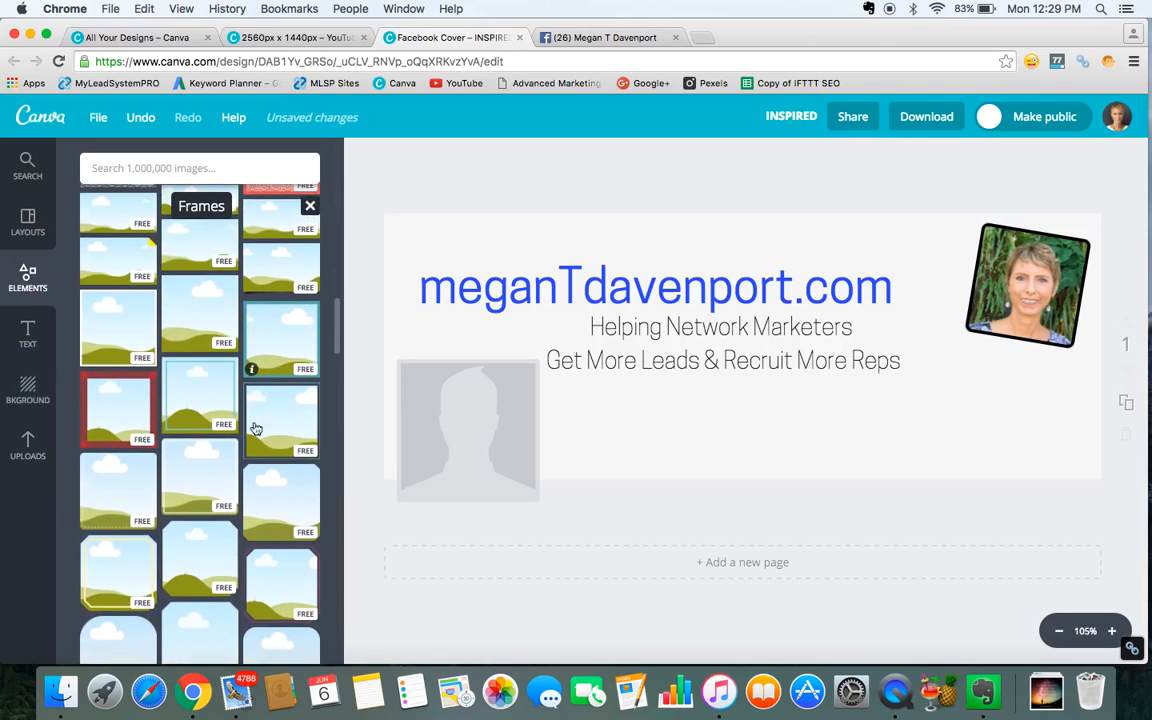
{"action": "scroll", "coordinate": [240, 410], "scroll_direction": "down", "scroll_amount": 3}
{"action": "scroll", "coordinate": [240, 410], "scroll_direction": "up", "scroll_amount": 2}
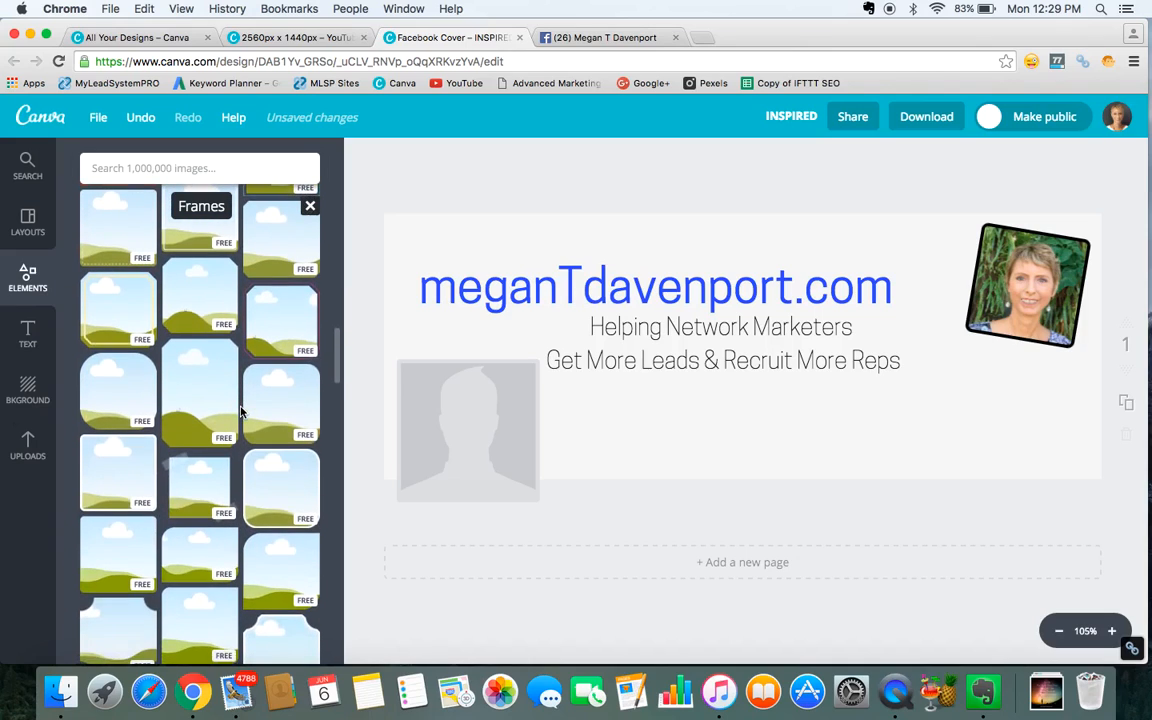
{"action": "scroll", "coordinate": [230, 370], "scroll_direction": "up", "scroll_amount": 3}
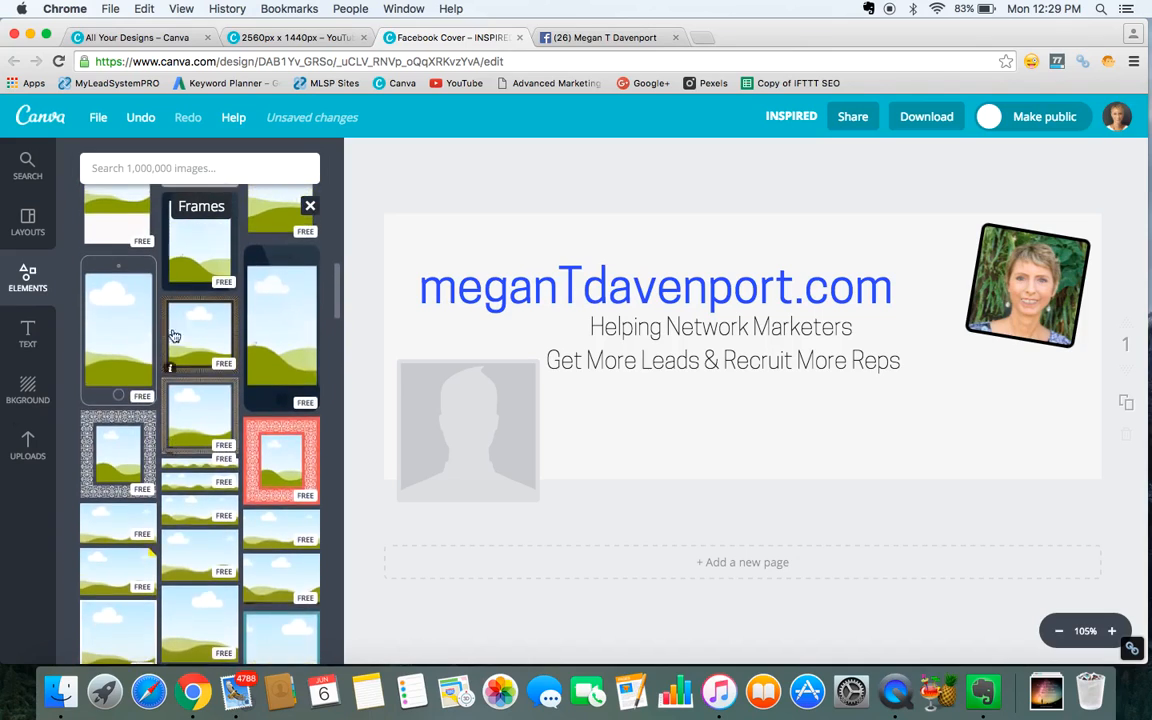
{"action": "left_click", "coordinate": [112, 341]}
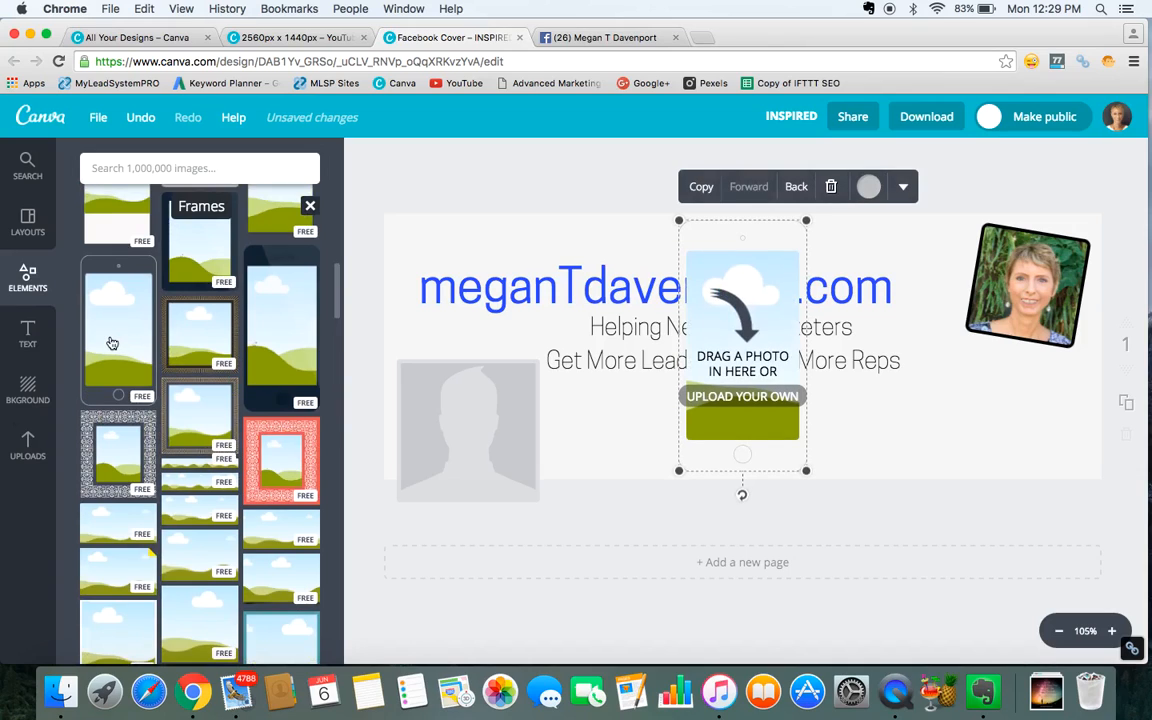
Fill the phone frame with an uploaded photo of two women and nudge the frame slightly right.
{"action": "left_click", "coordinate": [30, 445]}
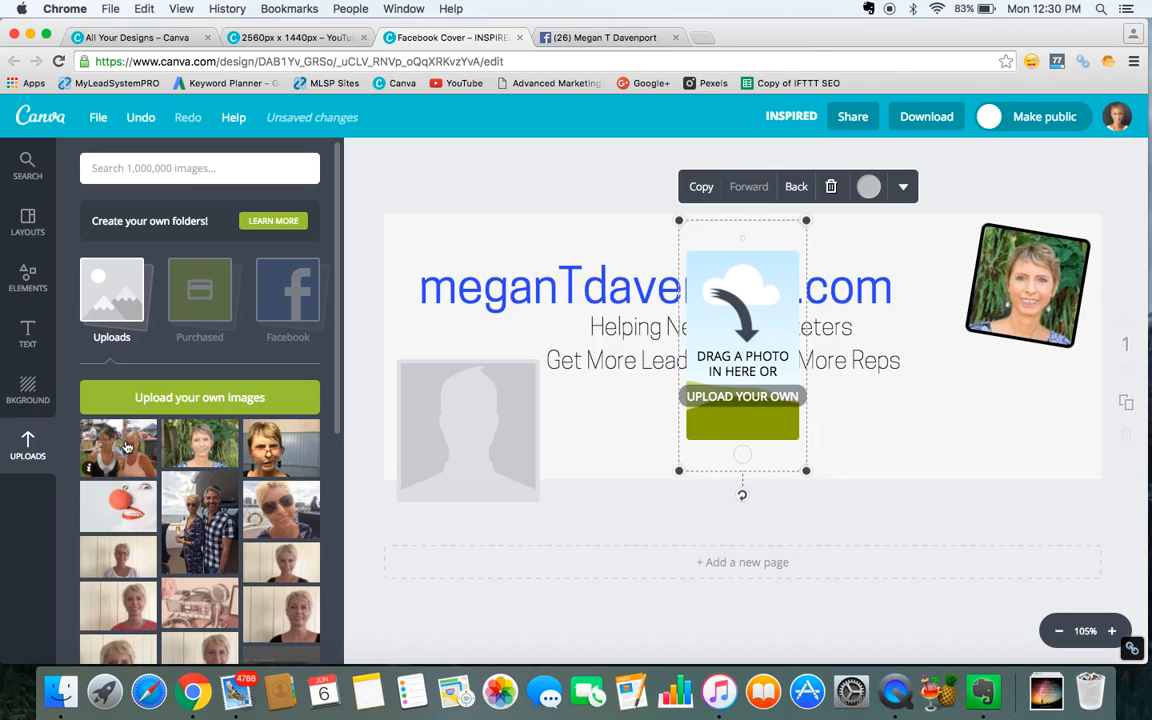
{"action": "left_click_drag", "start_coordinate": [126, 447], "coordinate": [766, 329]}
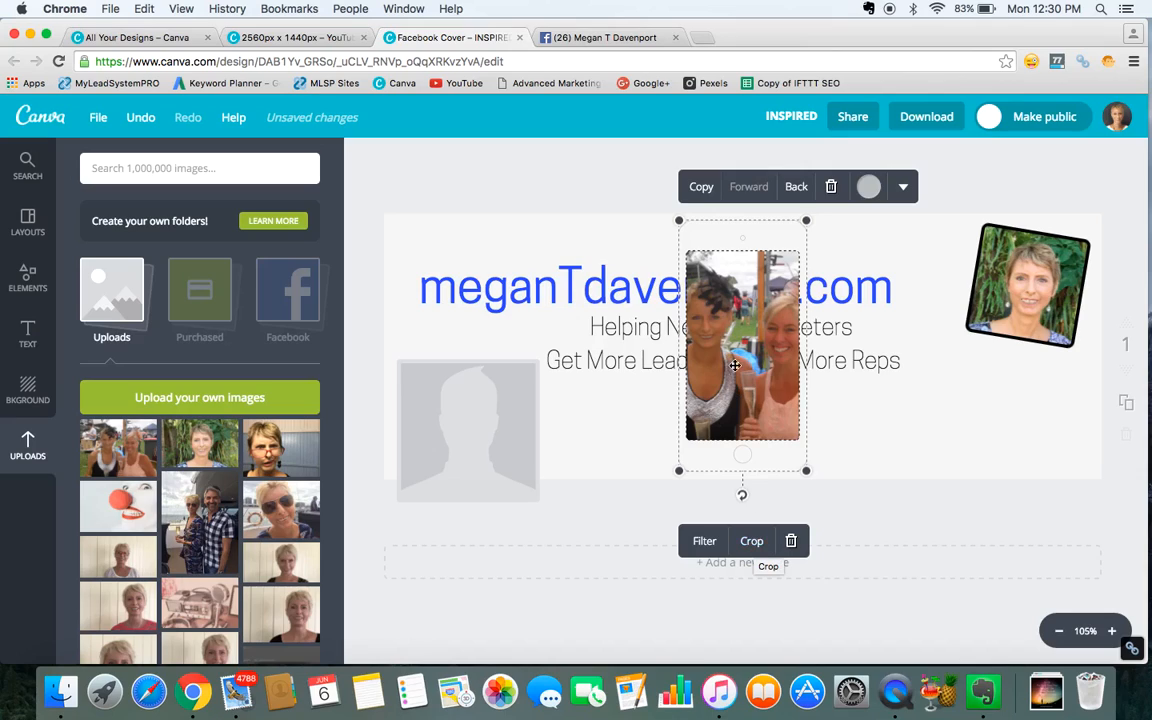
{"action": "mouse_move", "coordinate": [733, 334]}
{"action": "left_mouse_down"}
{"action": "mouse_move", "coordinate": [756, 334]}
{"action": "mouse_move", "coordinate": [744, 336]}
{"action": "left_mouse_up"}
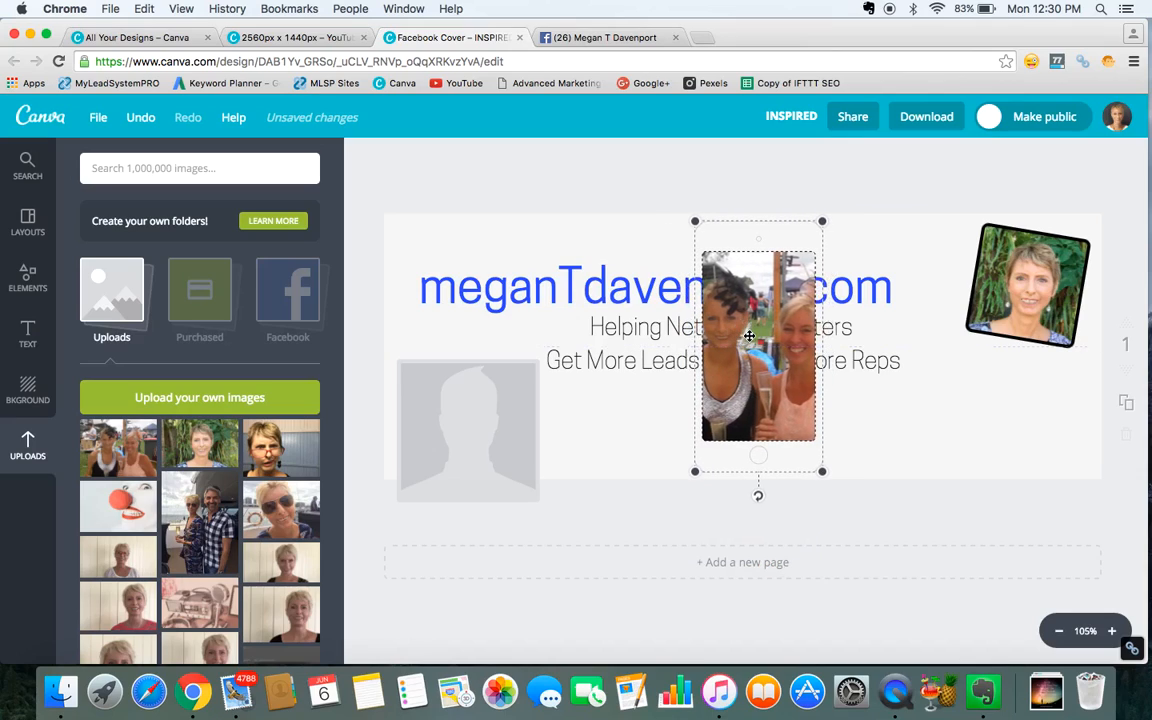
Crop the photo inside the phone frame, shifting it so the left-hand woman is centred.
{"action": "left_click", "coordinate": [767, 543]}
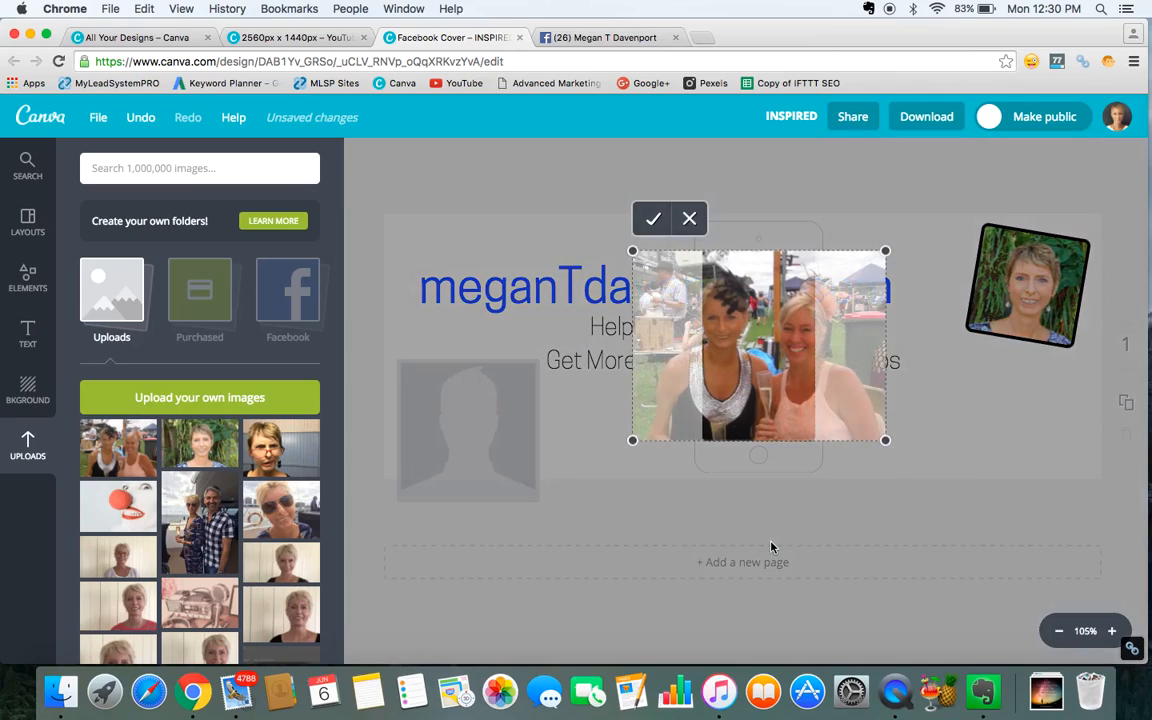
{"action": "left_click_drag", "start_coordinate": [763, 361], "coordinate": [810, 358]}
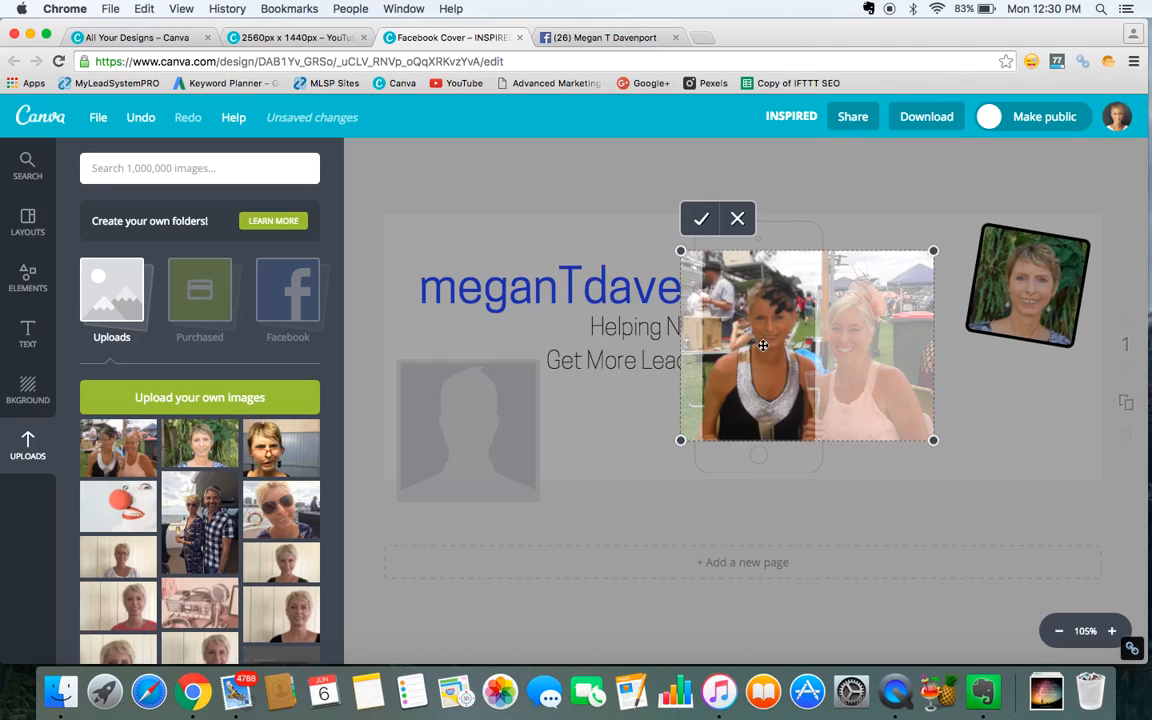
{"action": "left_click", "coordinate": [703, 221]}
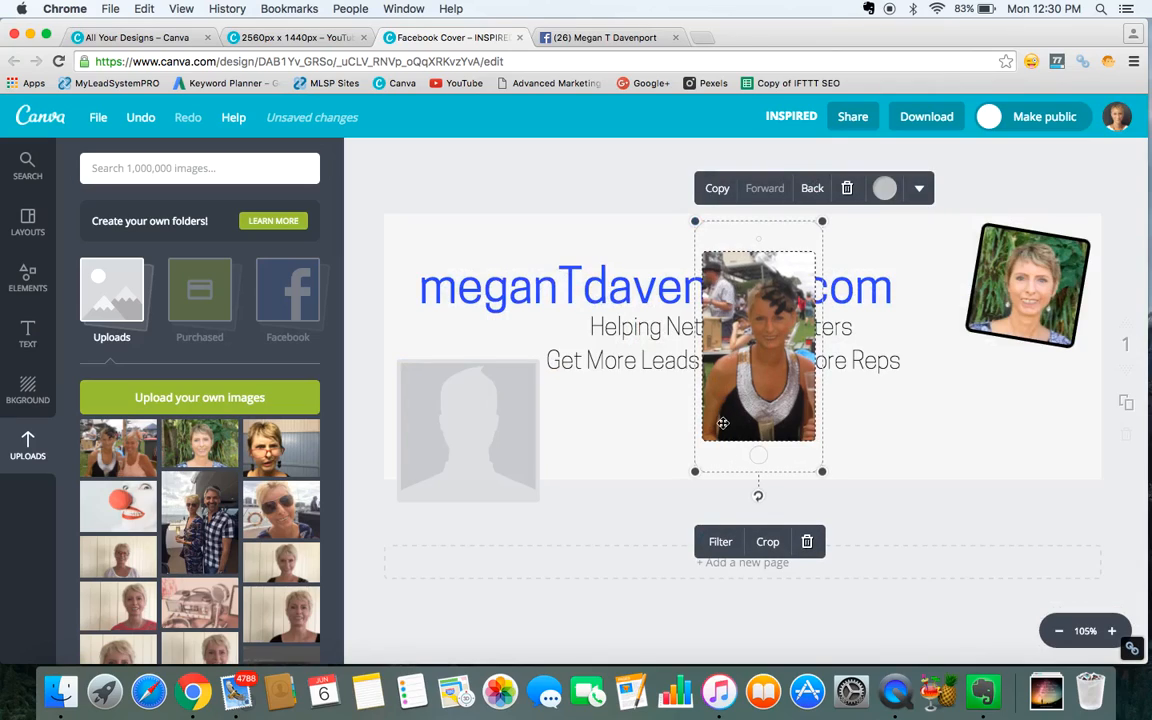
{"action": "left_click", "coordinate": [768, 543]}
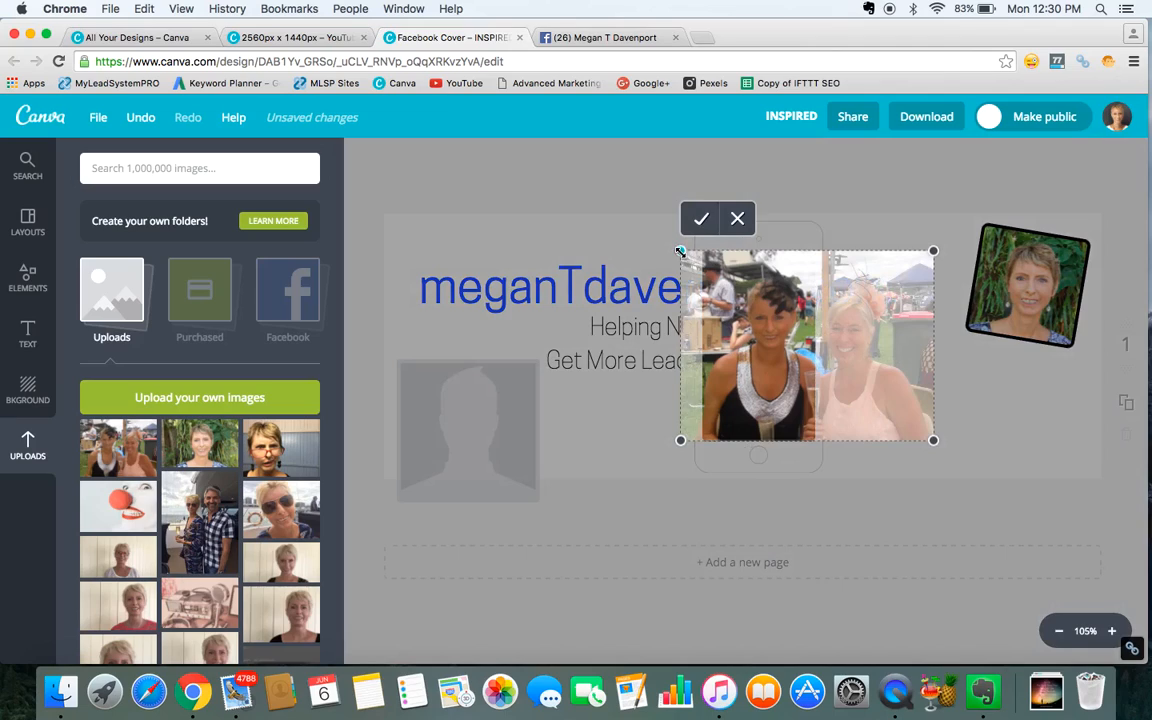
{"action": "left_click", "coordinate": [738, 220]}
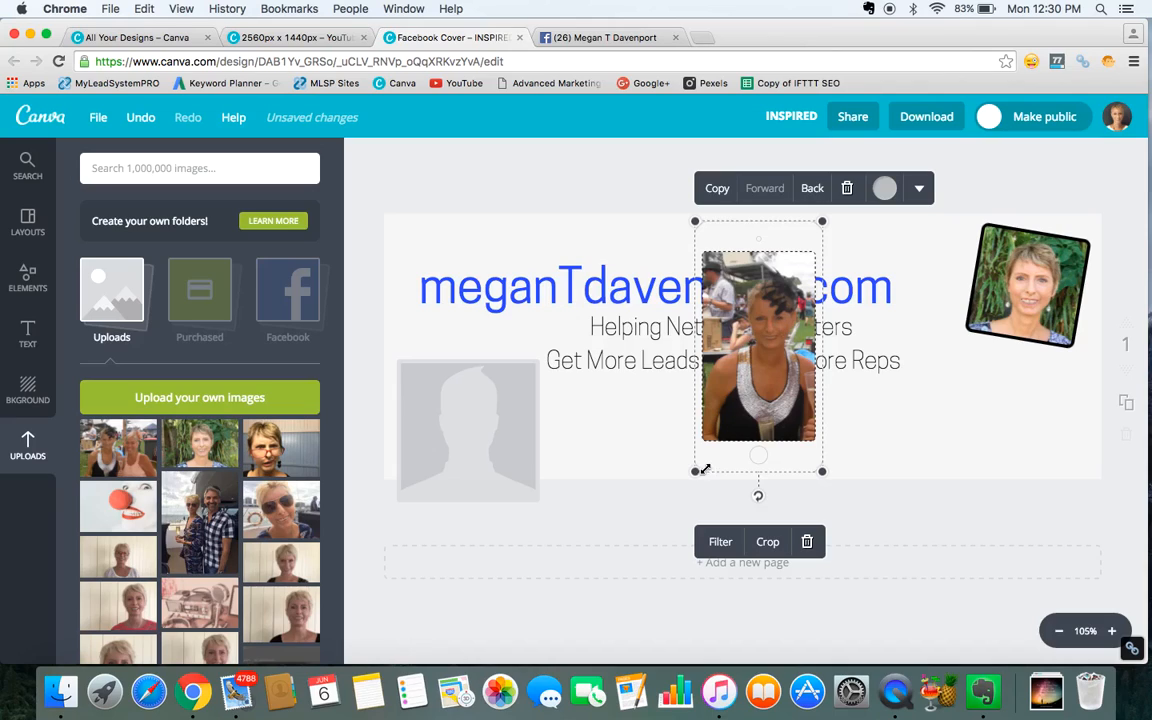
Shrink the phone frame from its lower-left corner.
{"action": "left_click_drag", "start_coordinate": [695, 471], "coordinate": [717, 434]}
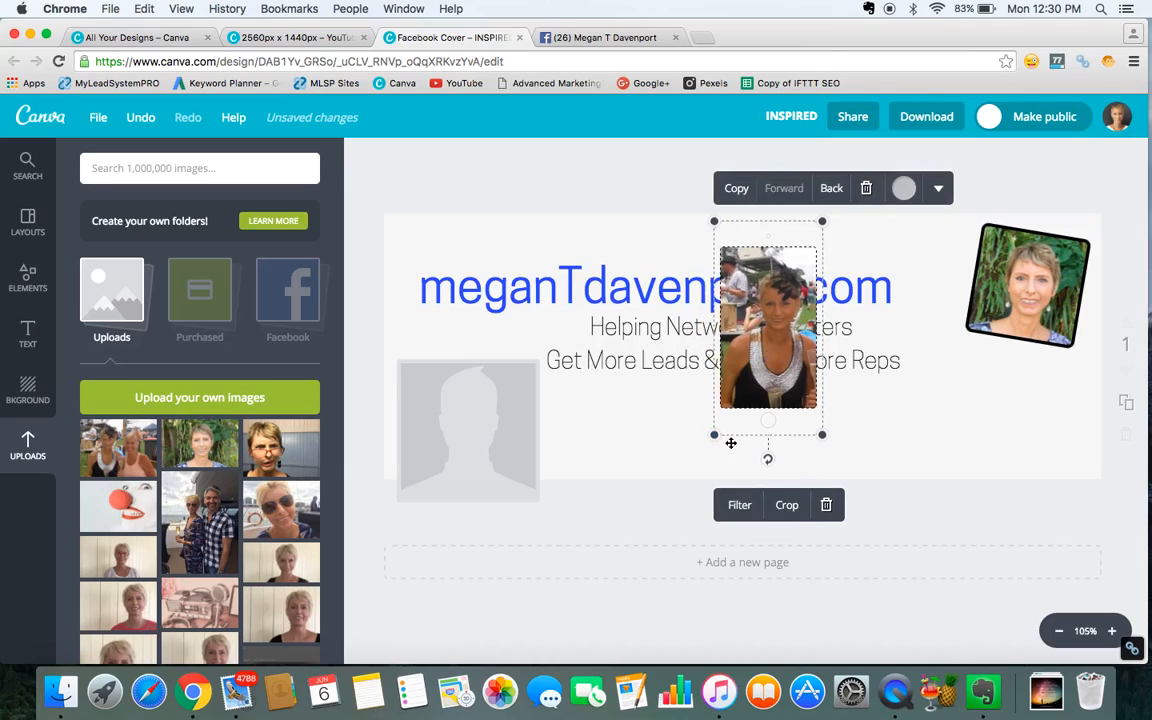
{"action": "left_click", "coordinate": [638, 458]}
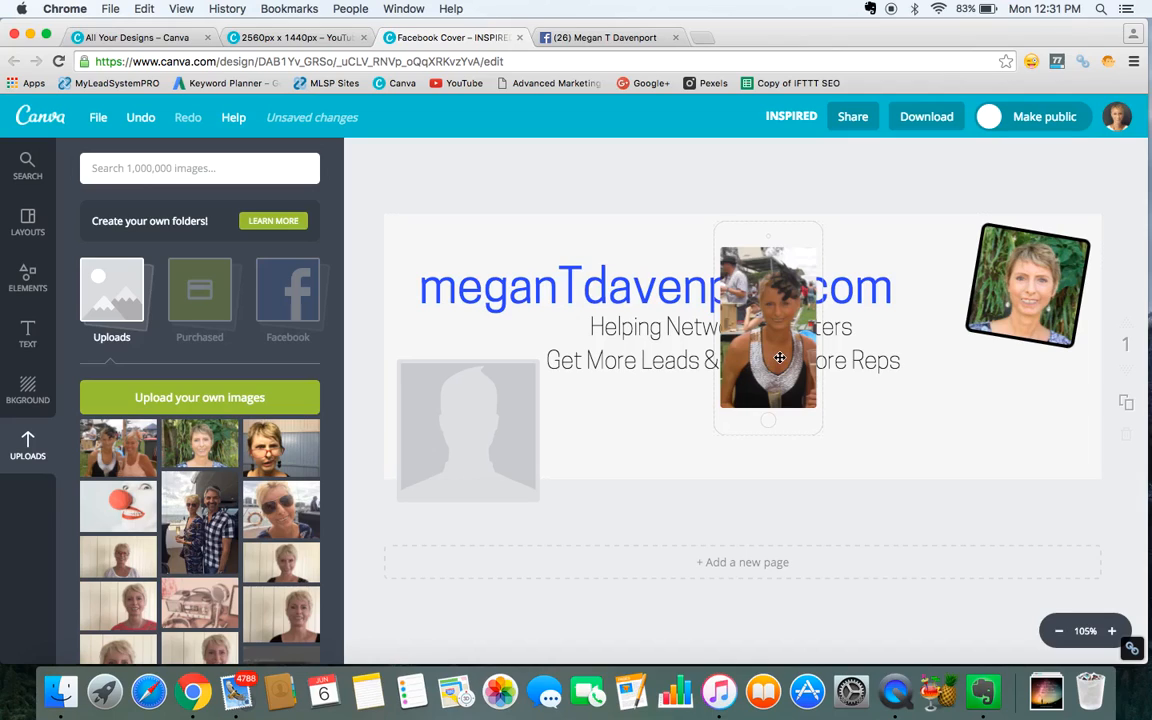
Move the phone frame beside the headshot near the cover's right edge and shrink it slightly.
{"action": "left_click_drag", "start_coordinate": [779, 357], "coordinate": [994, 398]}
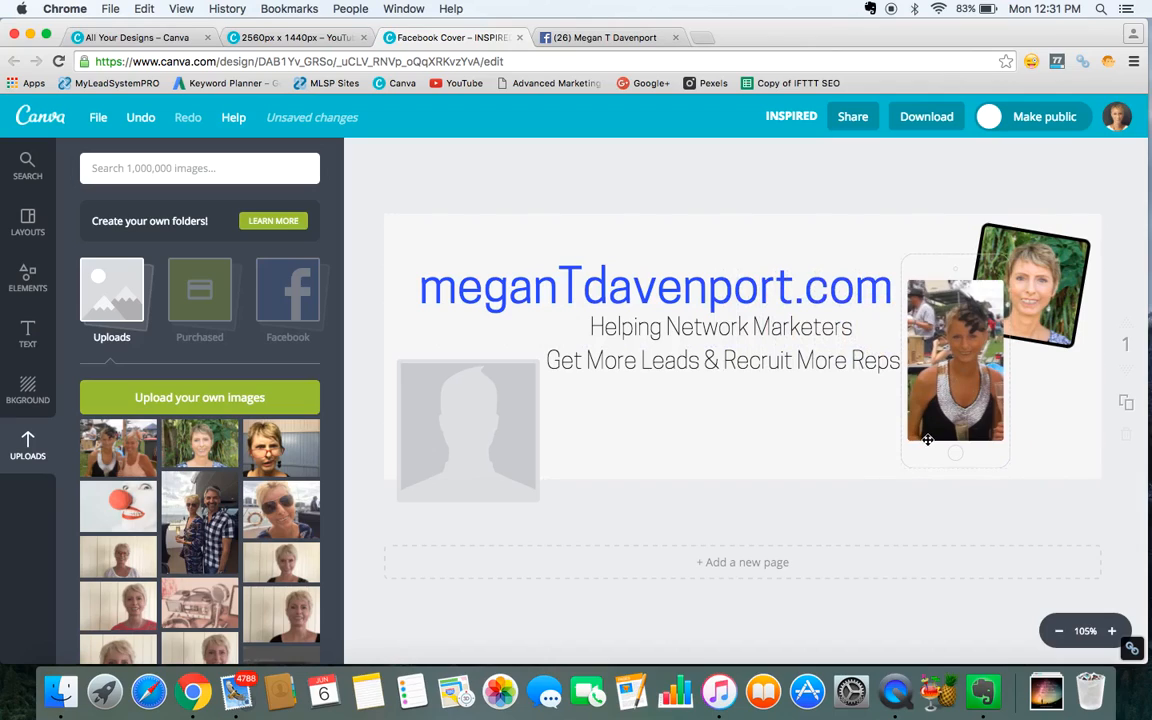
{"action": "left_click_drag", "start_coordinate": [901, 467], "coordinate": [928, 431]}
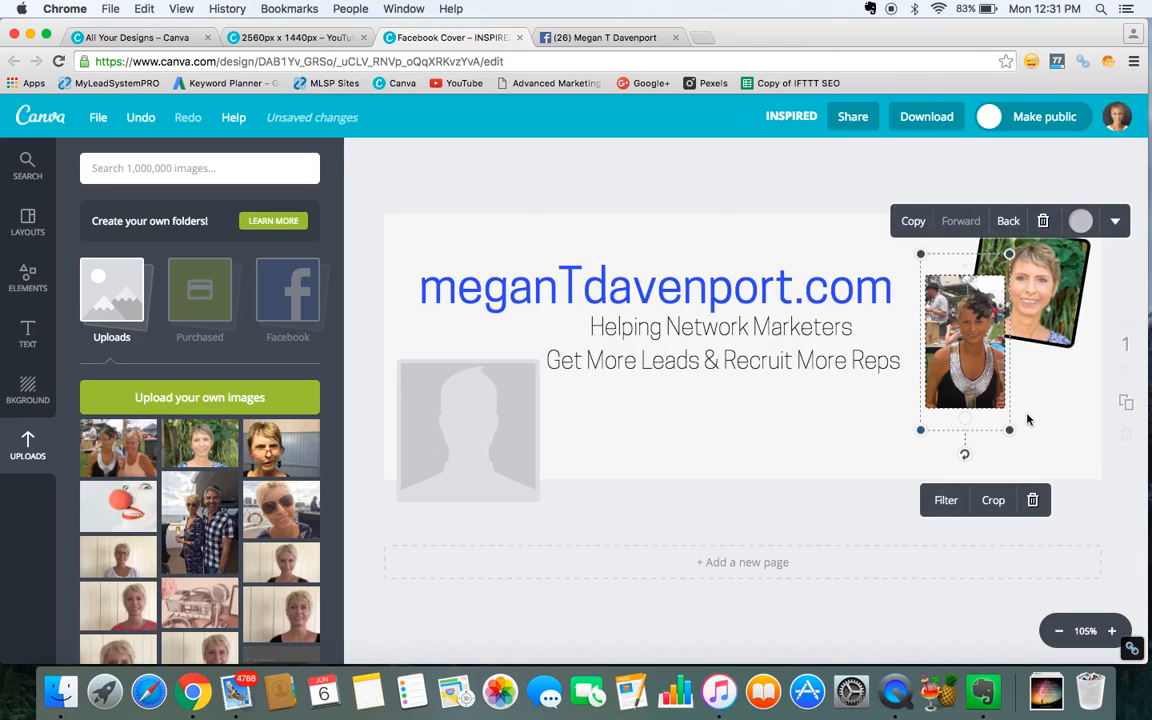
Rotate the phone frame slightly counterclockwise and tuck it up against the headshot.
{"action": "left_click_drag", "start_coordinate": [965, 455], "coordinate": [993, 444]}
{"action": "left_click_drag", "start_coordinate": [969, 358], "coordinate": [951, 336]}
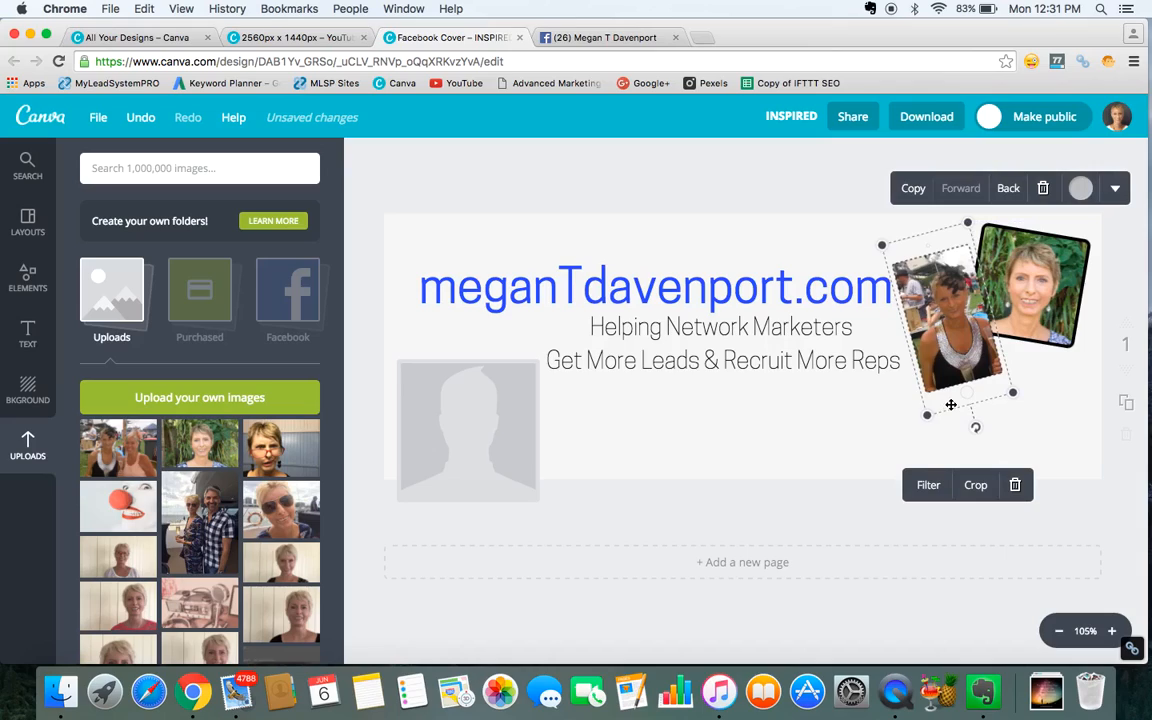
{"action": "left_click", "coordinate": [897, 430]}
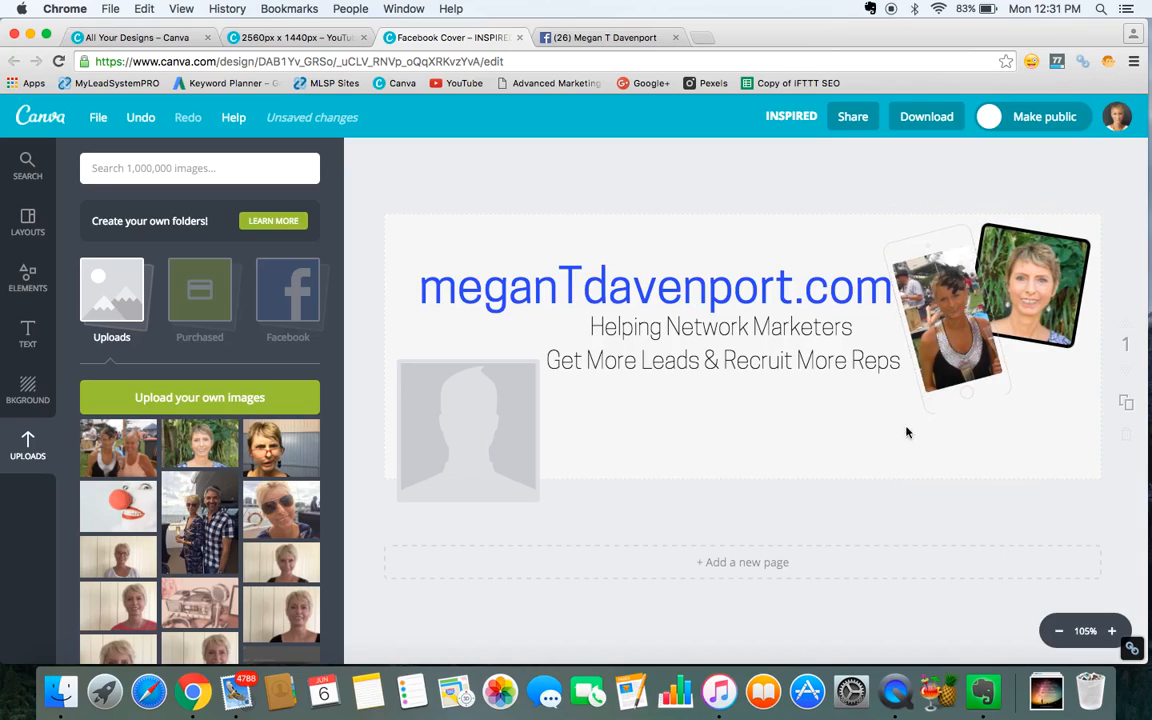
Change the phone frame's colour to black.
{"action": "left_click", "coordinate": [943, 400]}
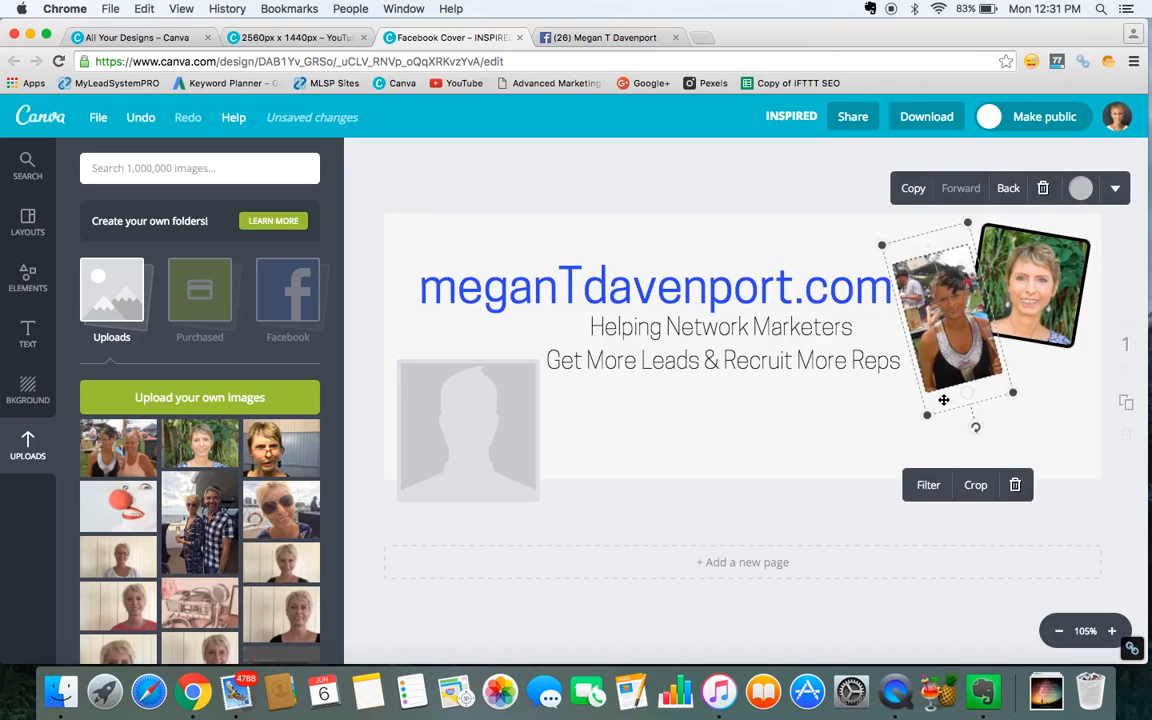
{"action": "left_click", "coordinate": [1082, 191]}
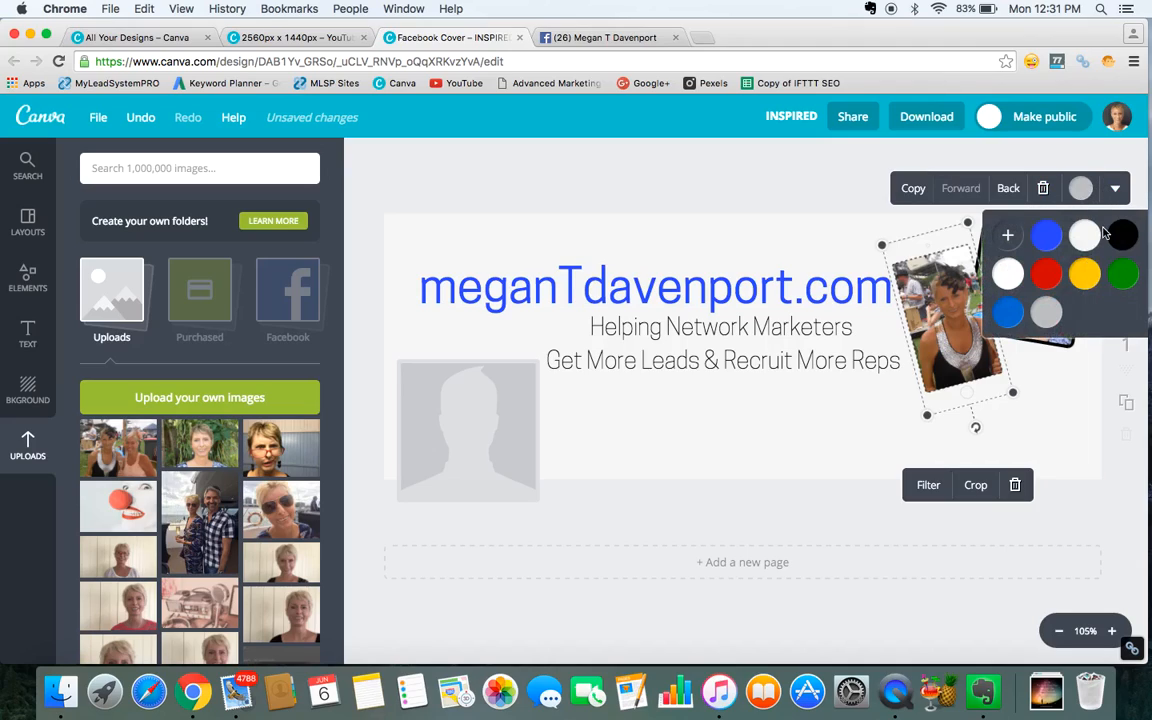
{"action": "left_click", "coordinate": [1124, 236]}
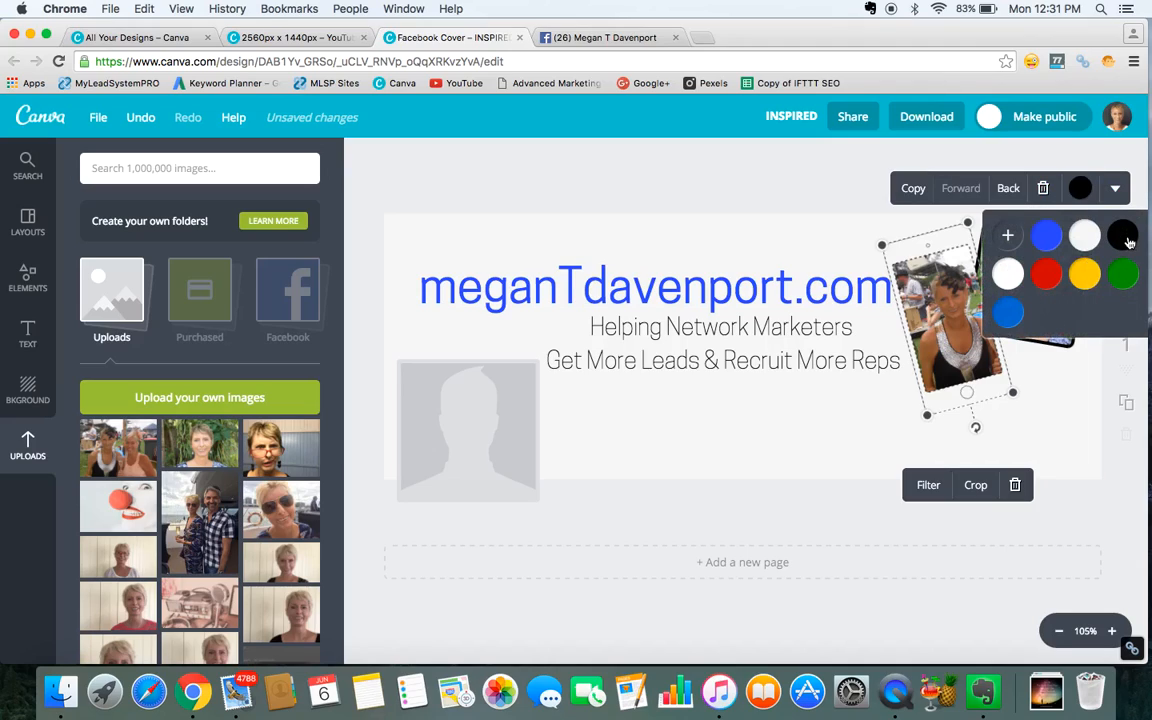
{"action": "left_click", "coordinate": [938, 408]}
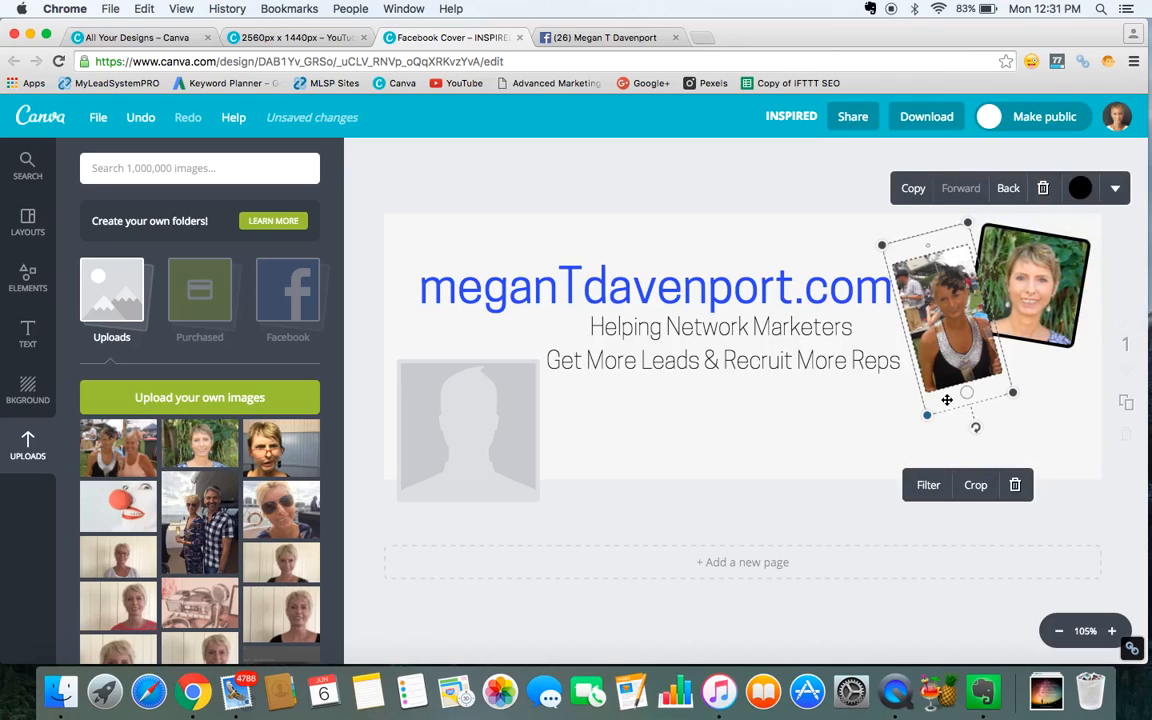
{"action": "left_click", "coordinate": [880, 440]}
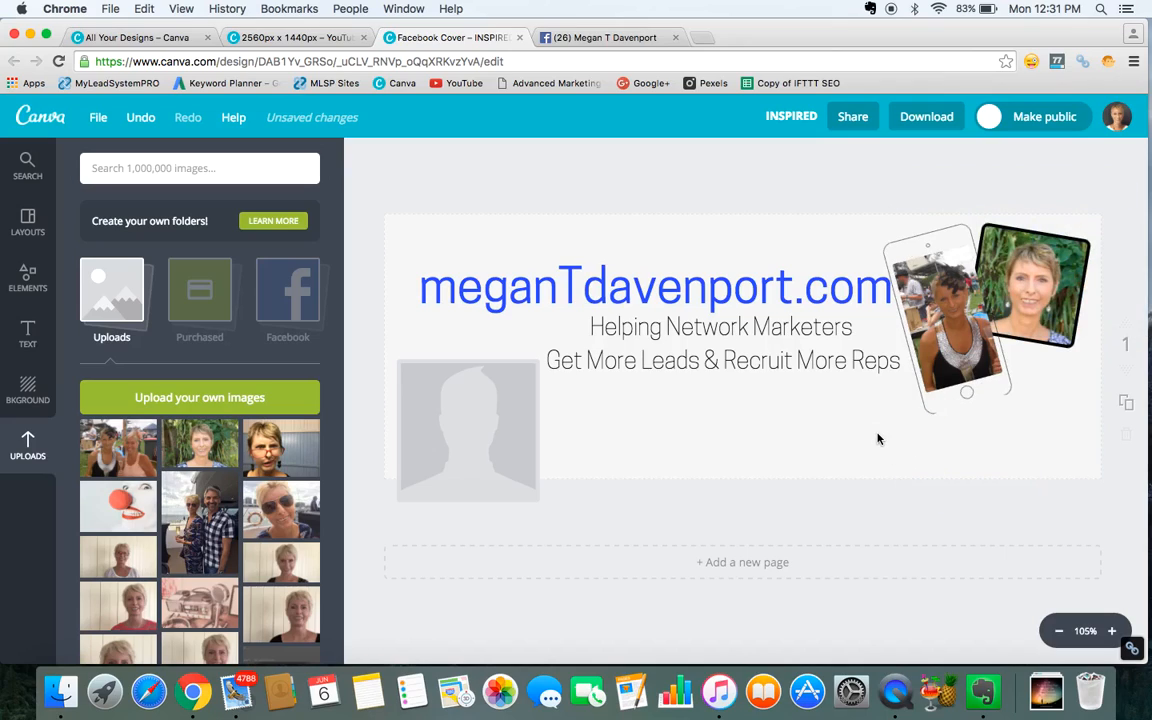
{"action": "left_click", "coordinate": [937, 403]}
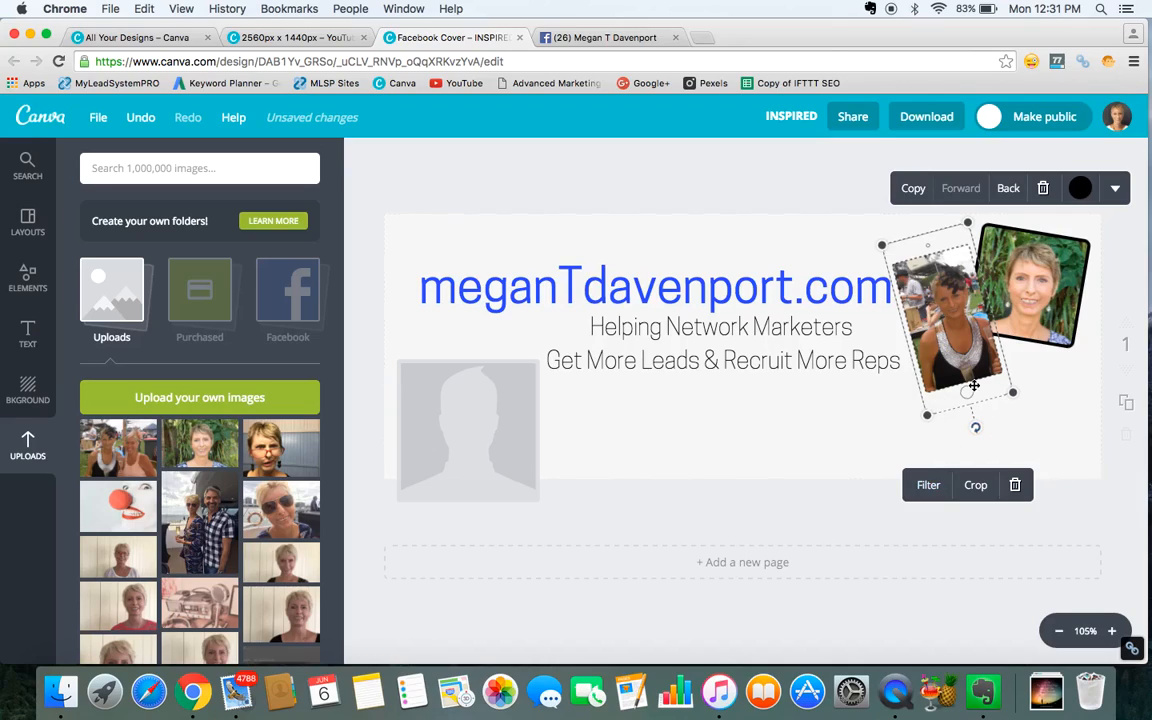
{"action": "left_click", "coordinate": [1084, 189]}
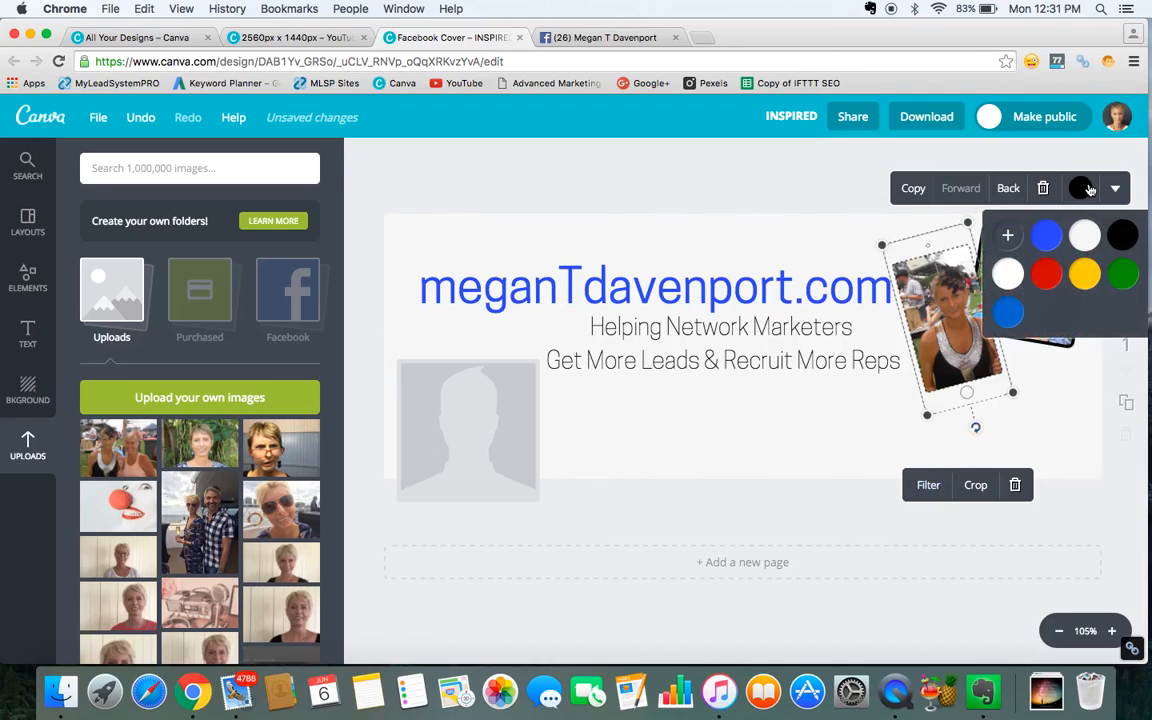
{"action": "left_click", "coordinate": [1086, 189]}
{"action": "left_click", "coordinate": [870, 417]}
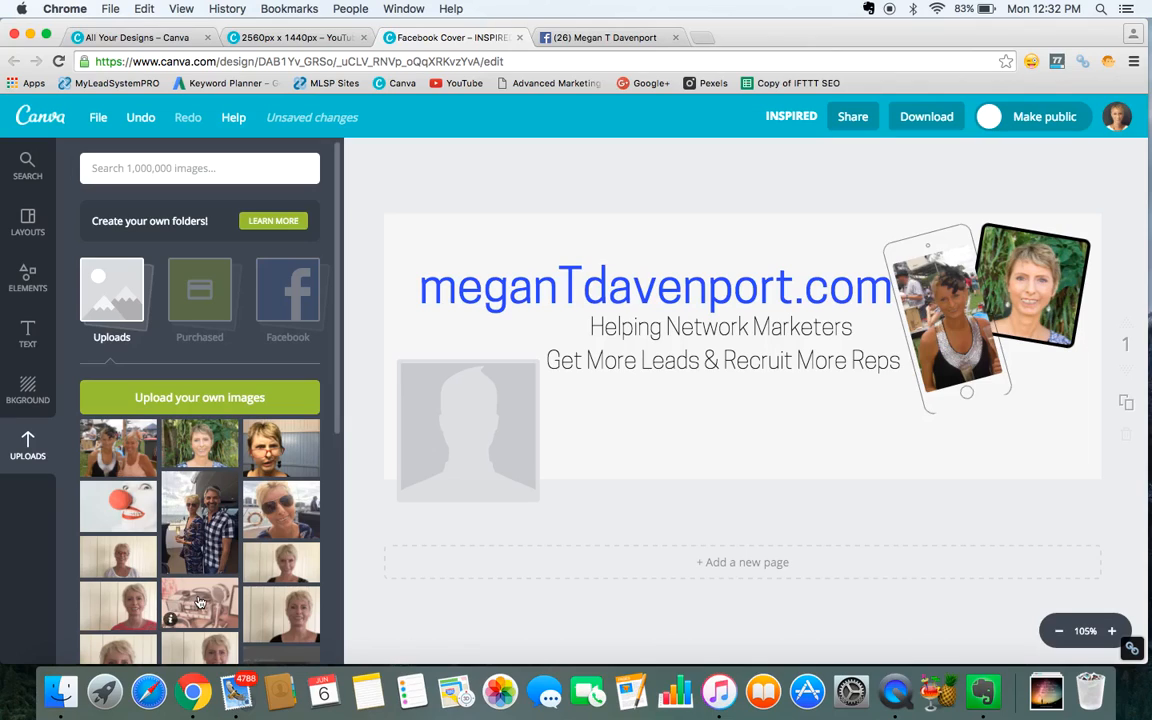
Browse the frames again and add a circular frame with a dark border to the cover.
{"action": "scroll", "coordinate": [199, 602], "scroll_direction": "down", "scroll_amount": 3}
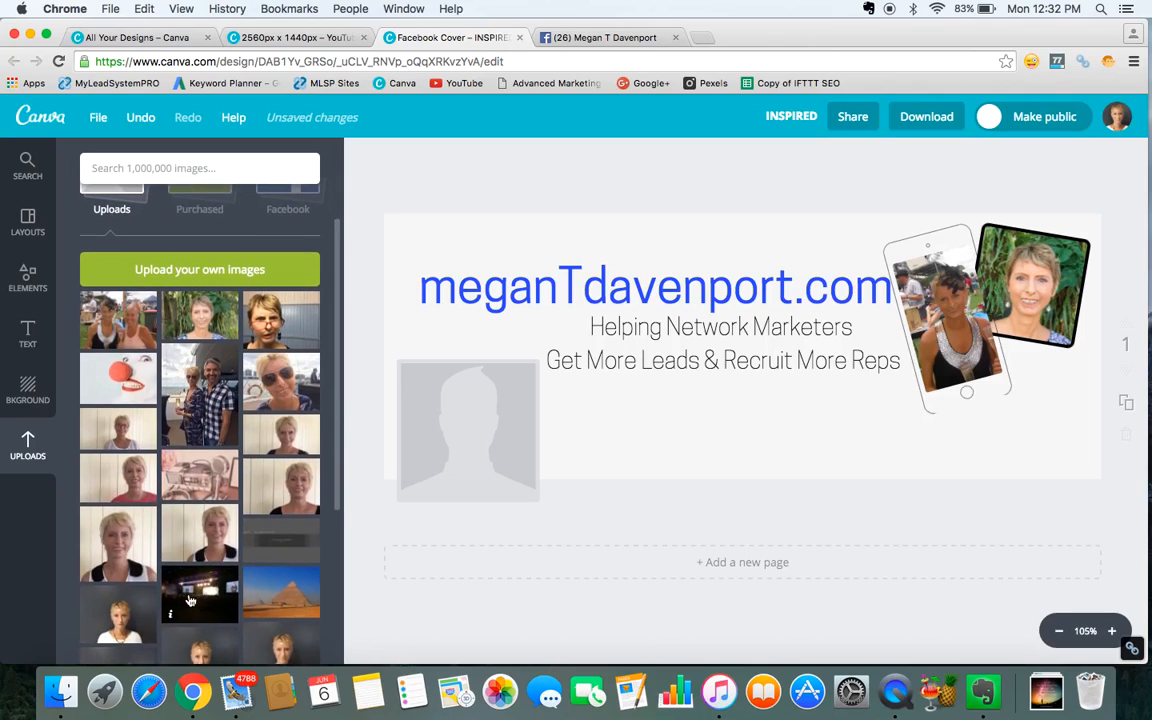
{"action": "scroll", "coordinate": [185, 537], "scroll_direction": "down", "scroll_amount": 6}
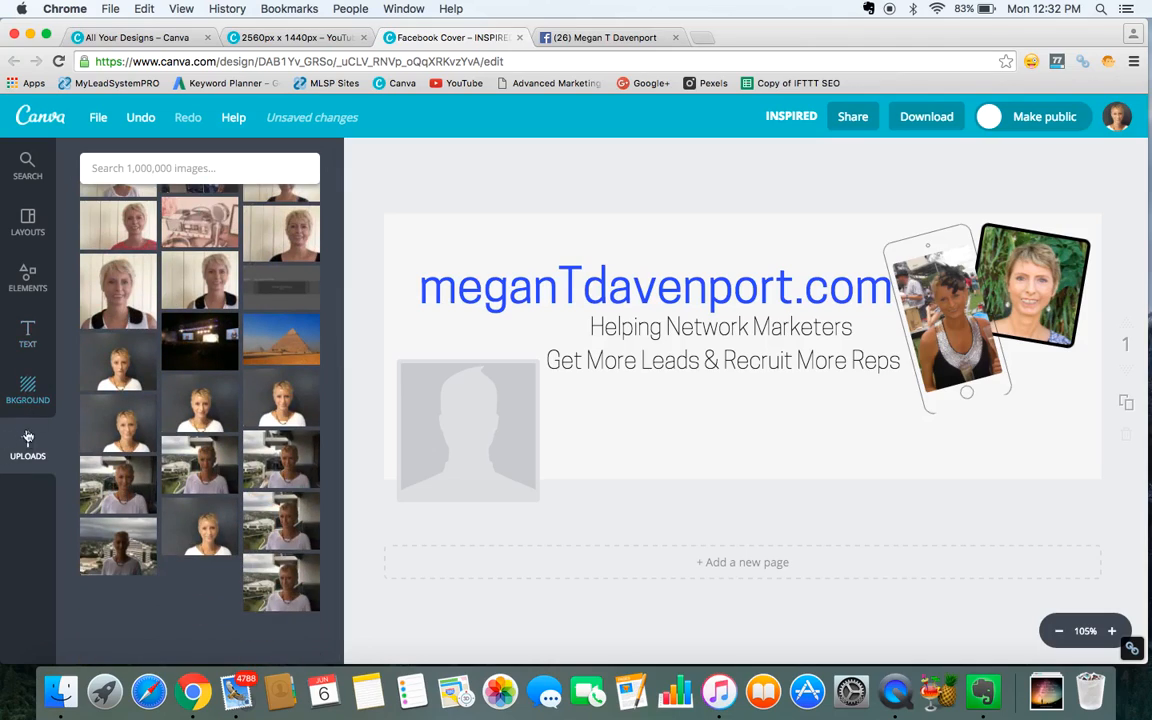
{"action": "left_click", "coordinate": [28, 278]}
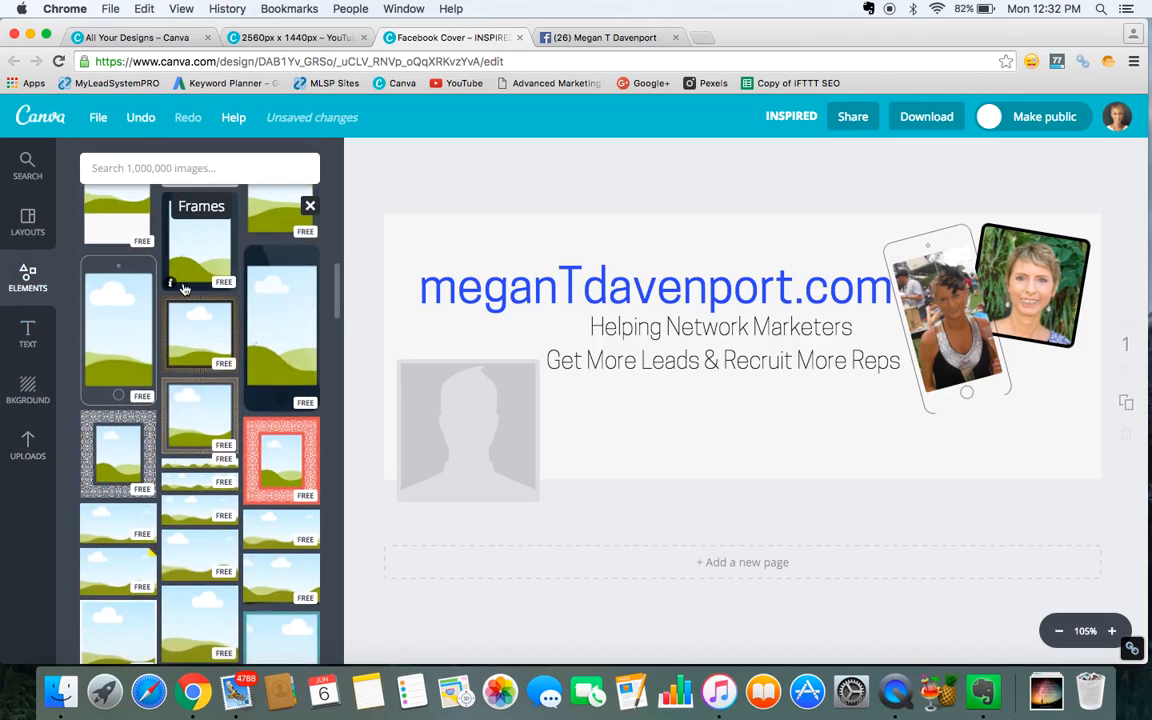
{"action": "scroll", "coordinate": [184, 289], "scroll_direction": "down", "scroll_amount": 2}
{"action": "scroll", "coordinate": [185, 288], "scroll_direction": "down", "scroll_amount": 5}
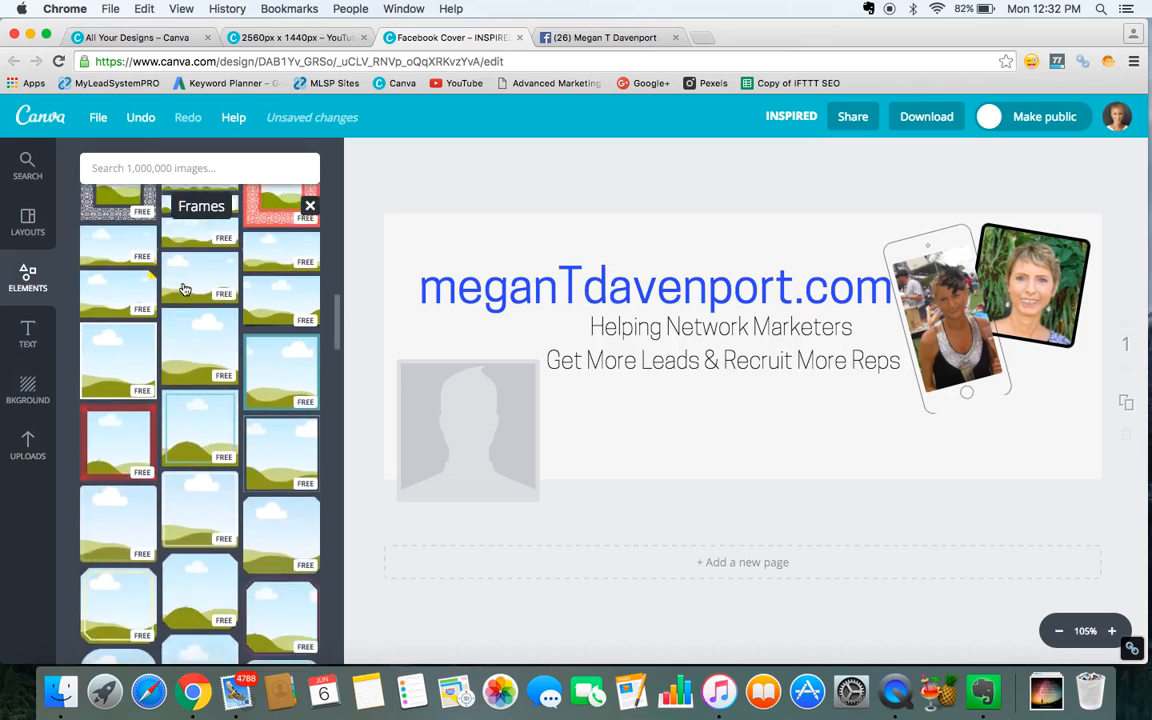
{"action": "scroll", "coordinate": [185, 285], "scroll_direction": "down", "scroll_amount": 5}
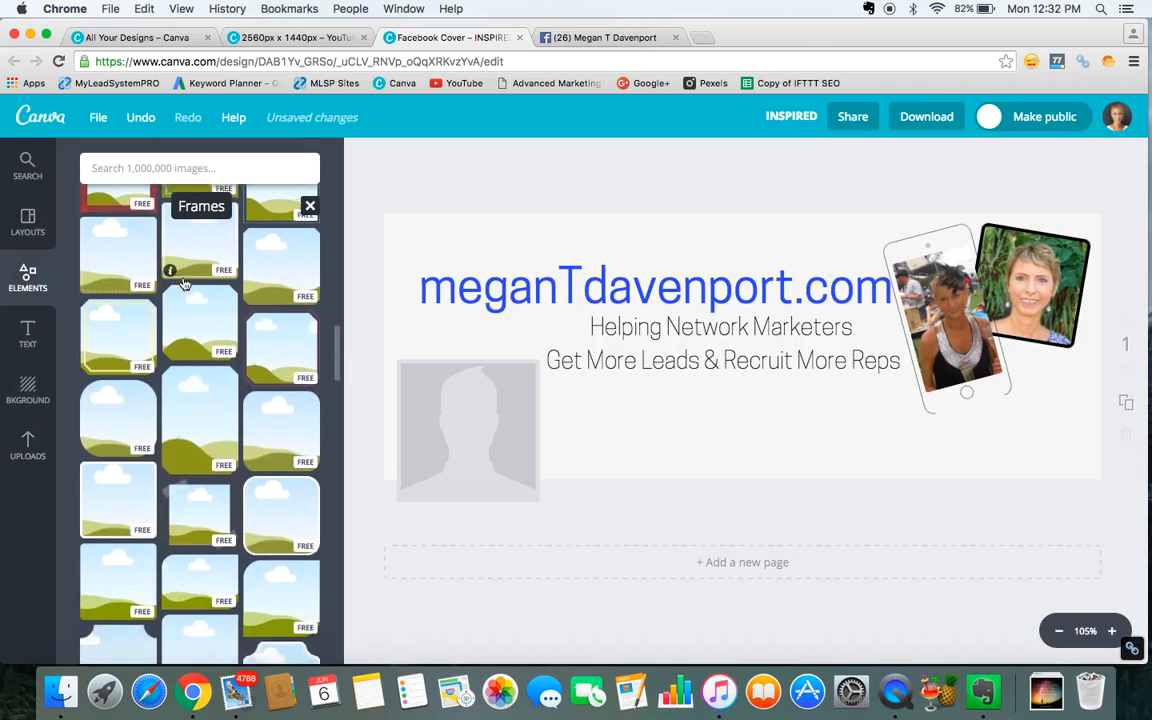
{"action": "scroll", "coordinate": [185, 283], "scroll_direction": "down", "scroll_amount": 5}
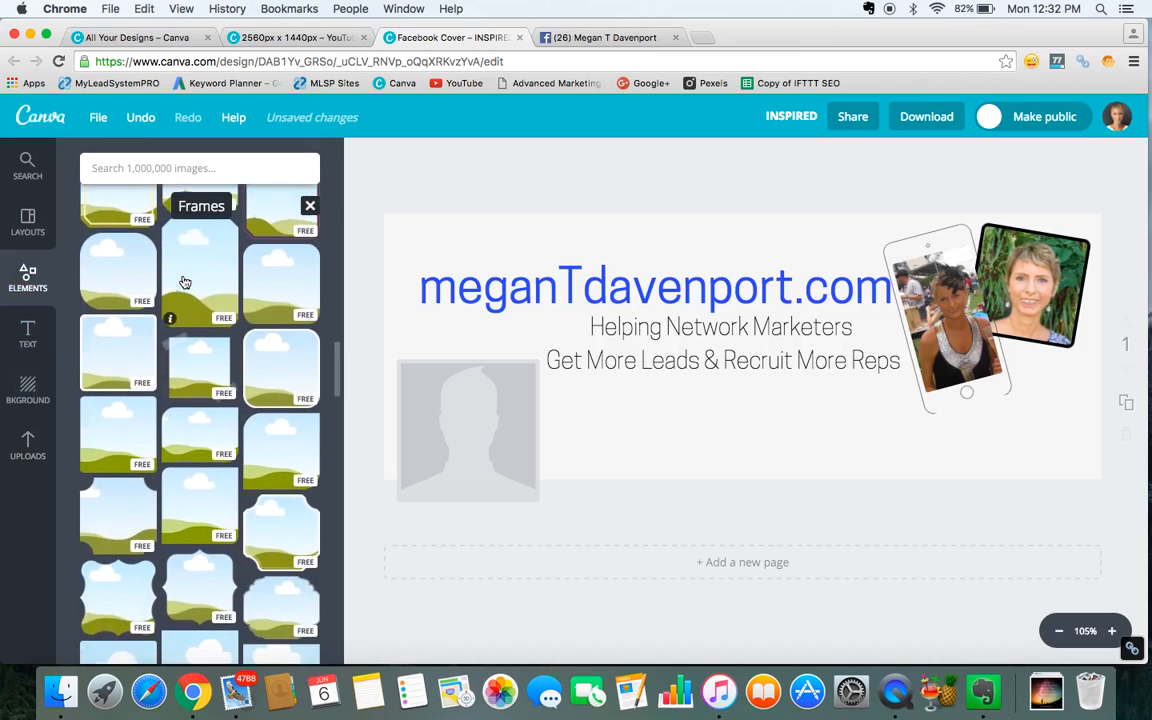
{"action": "scroll", "coordinate": [188, 433], "scroll_direction": "down", "scroll_amount": 1}
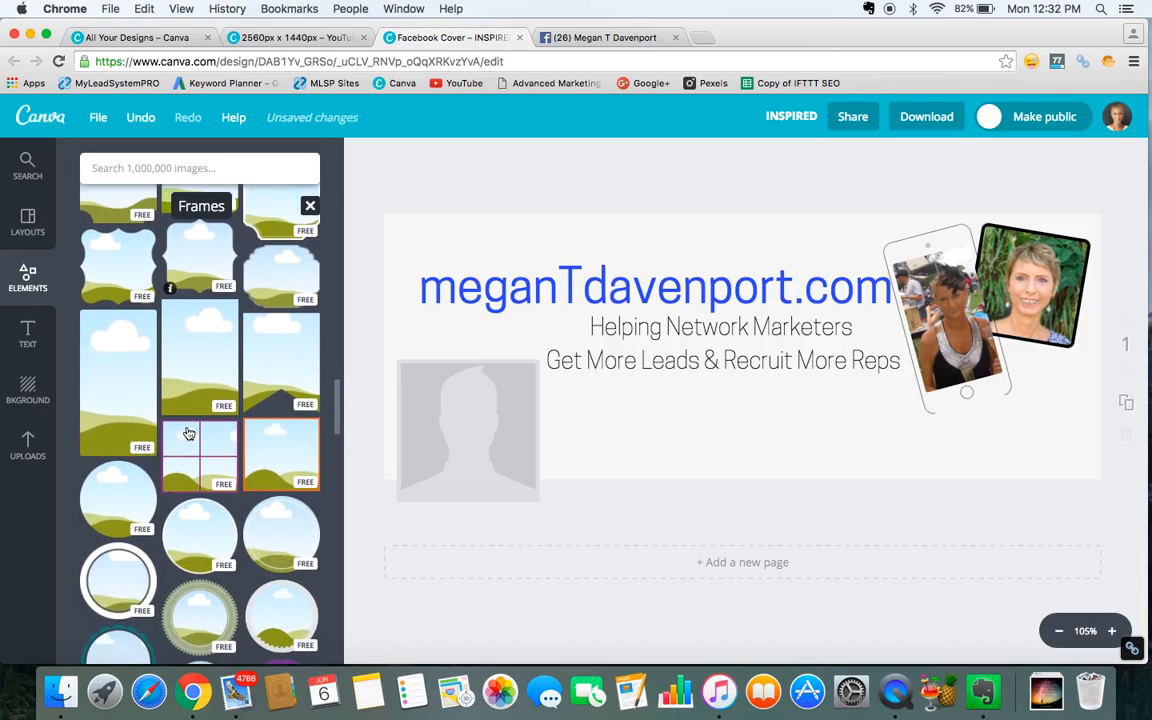
{"action": "left_click", "coordinate": [203, 534]}
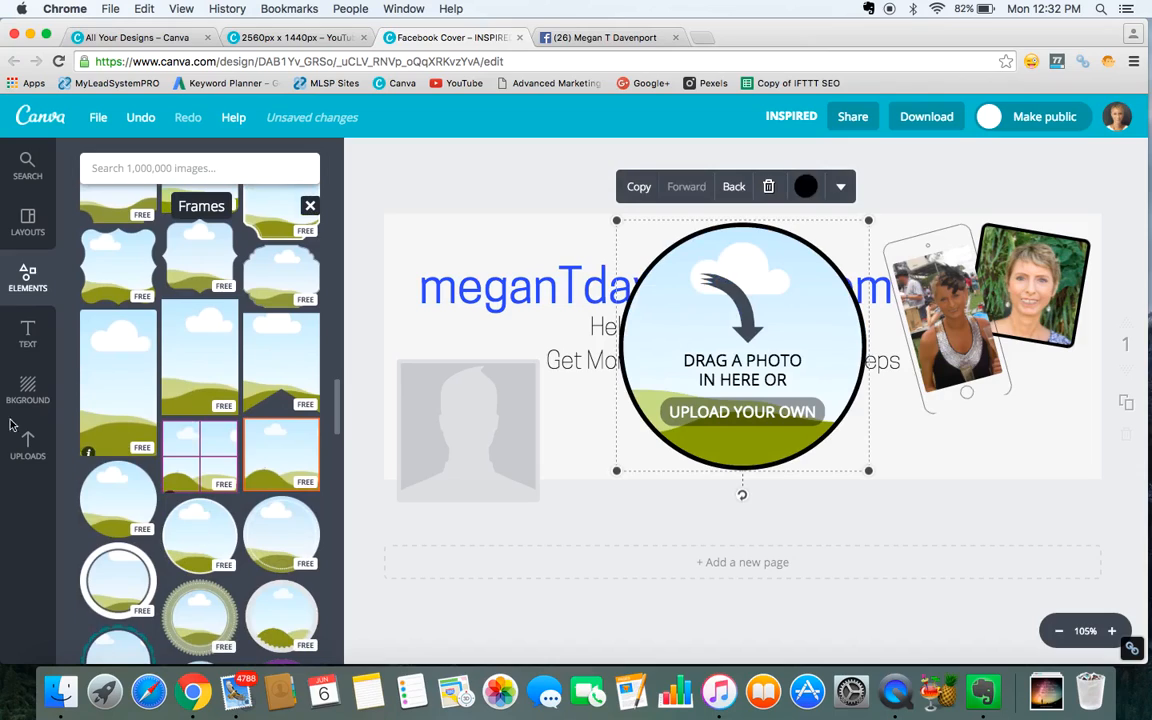
Fill the circular frame with an uploaded photo of the woman on the balcony and shrink the frame.
{"action": "left_click", "coordinate": [24, 448]}
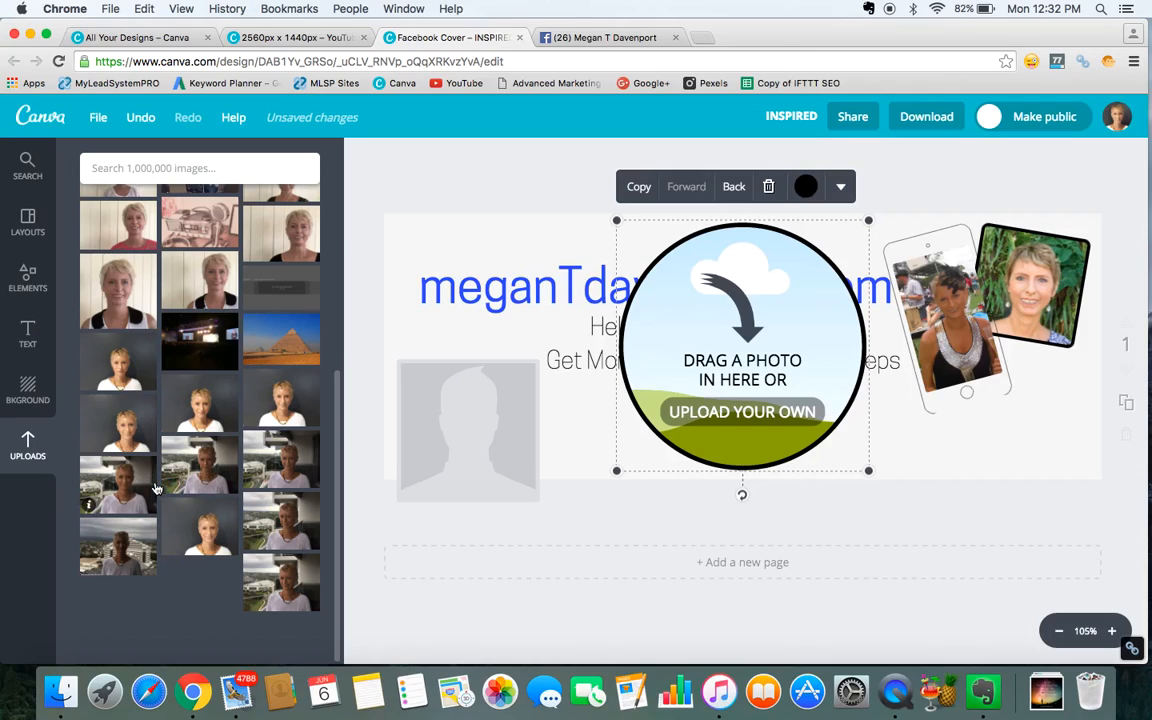
{"action": "left_click", "coordinate": [113, 485]}
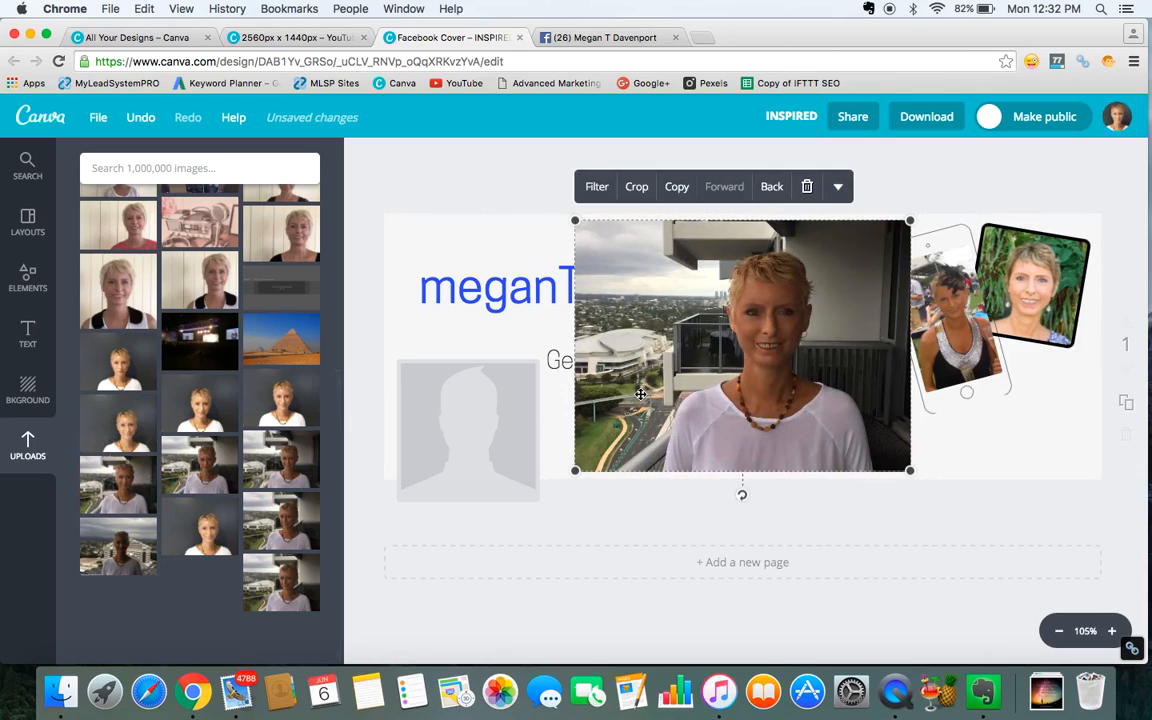
{"action": "left_click_drag", "start_coordinate": [635, 404], "coordinate": [651, 428]}
{"action": "left_click_drag", "start_coordinate": [614, 470], "coordinate": [687, 401]}
{"action": "left_click", "coordinate": [760, 471]}
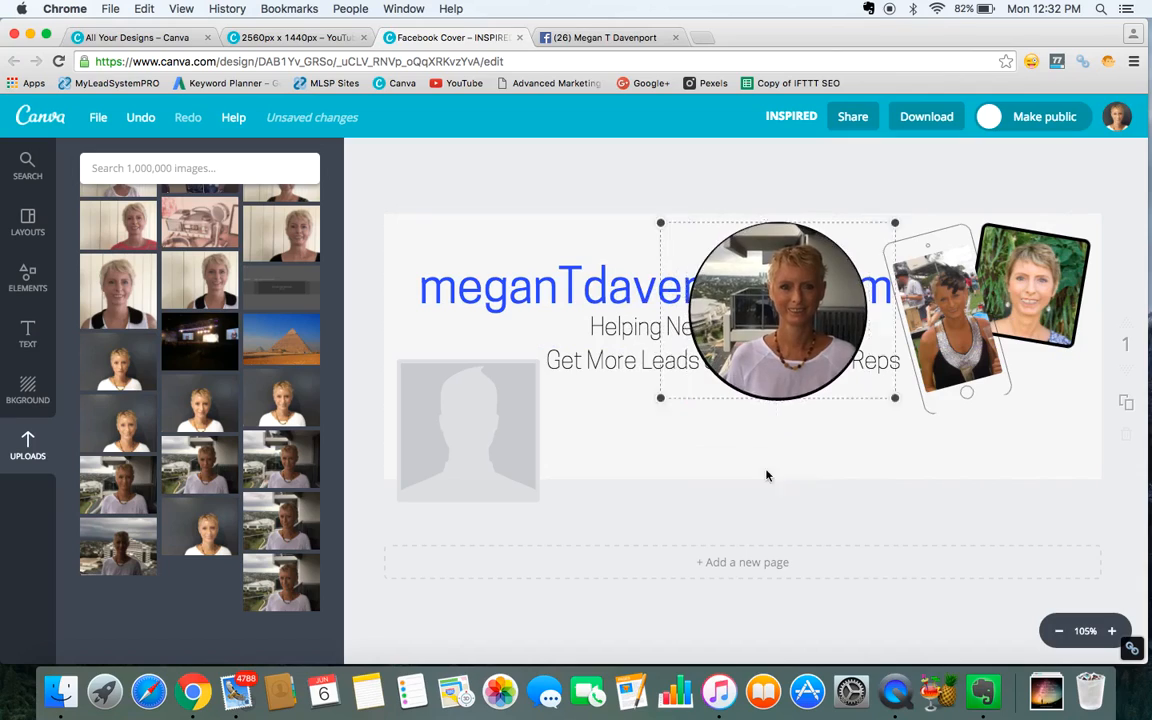
Reposition the photo inside the circular frame, then shrink the frame further and move it up.
{"action": "mouse_move", "coordinate": [777, 327]}
{"action": "left_mouse_down"}
{"action": "mouse_move", "coordinate": [795, 328]}
{"action": "mouse_move", "coordinate": [757, 322]}
{"action": "left_mouse_up"}
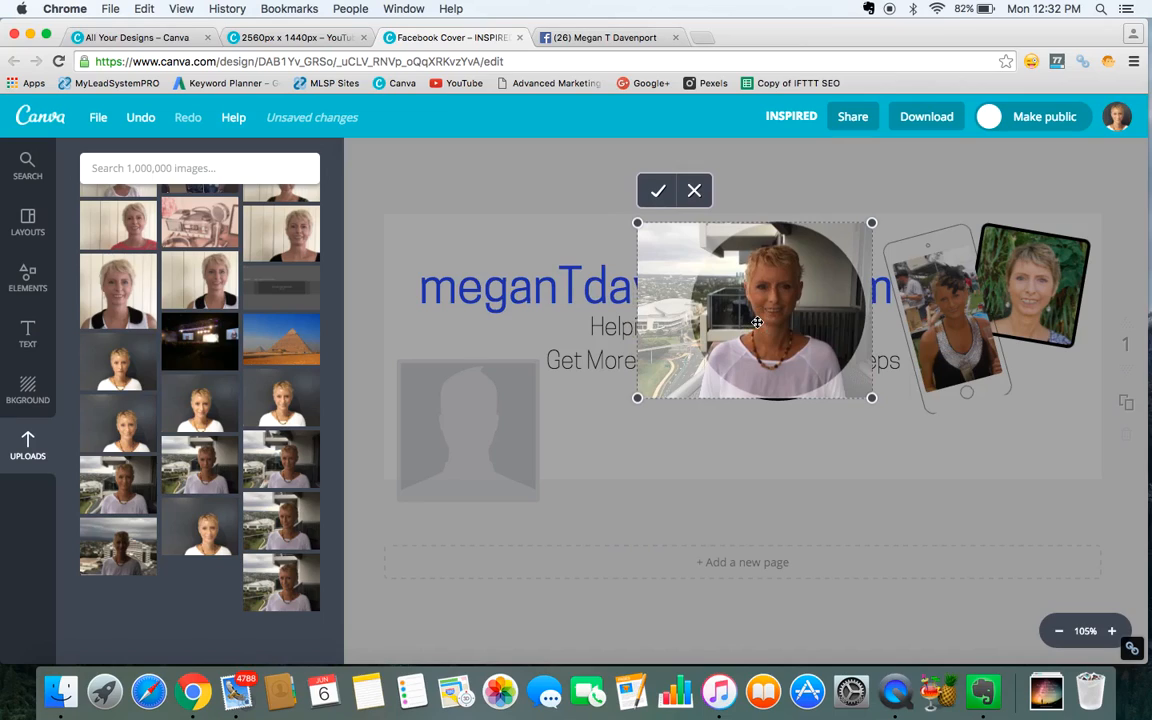
{"action": "left_click", "coordinate": [658, 190]}
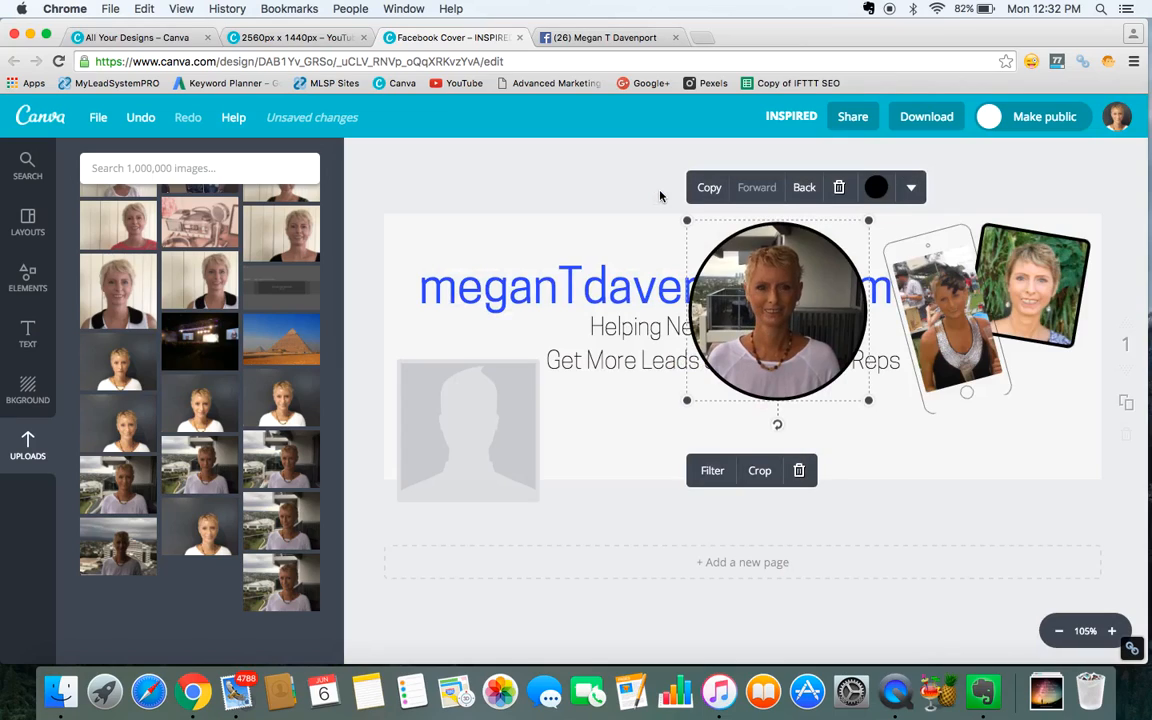
{"action": "left_click_drag", "start_coordinate": [687, 401], "coordinate": [727, 363]}
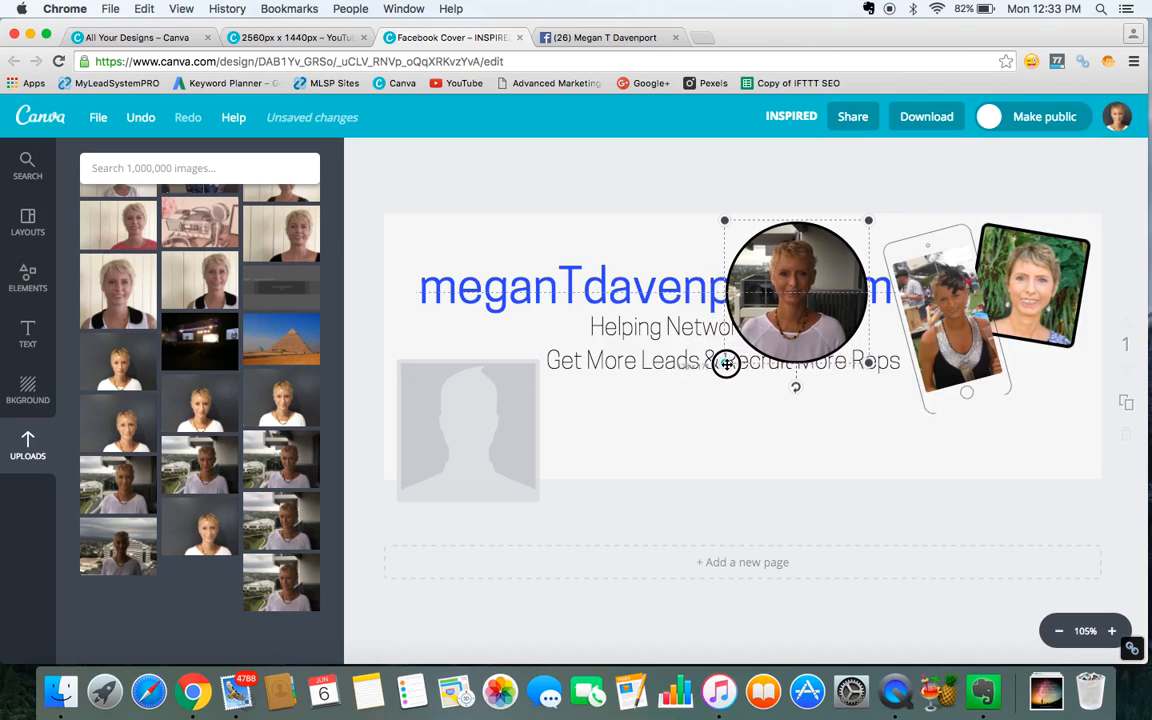
{"action": "left_click_drag", "start_coordinate": [726, 364], "coordinate": [760, 323]}
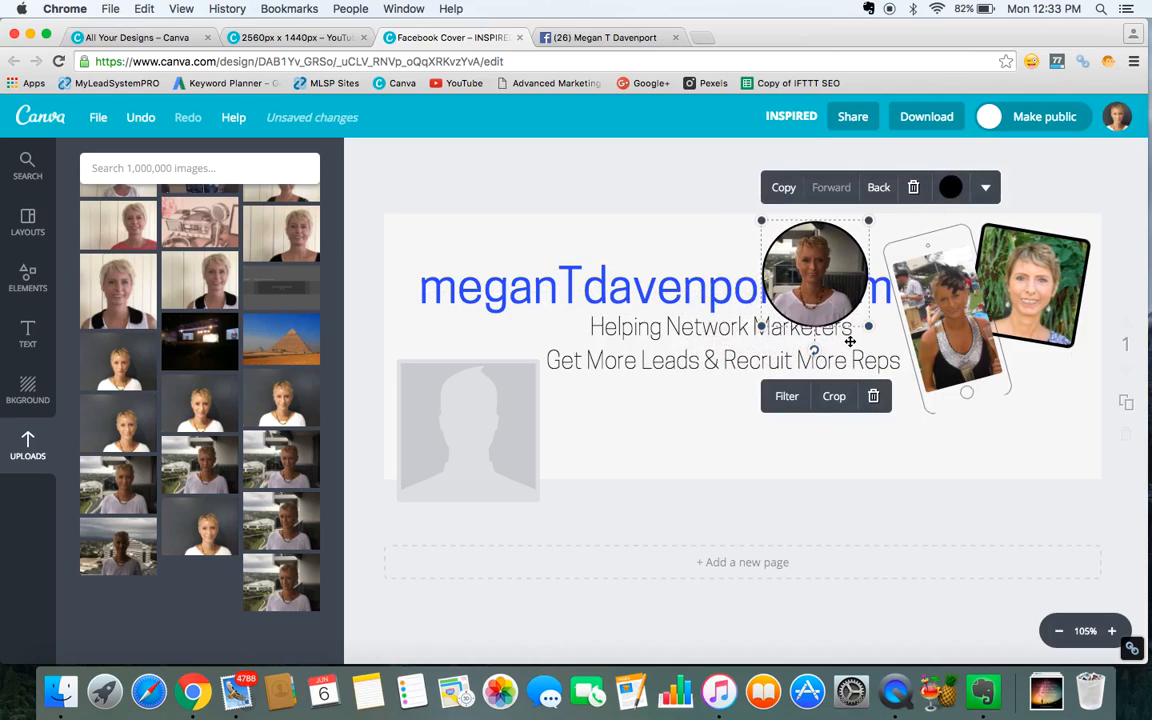
{"action": "left_click_drag", "start_coordinate": [854, 339], "coordinate": [856, 346]}
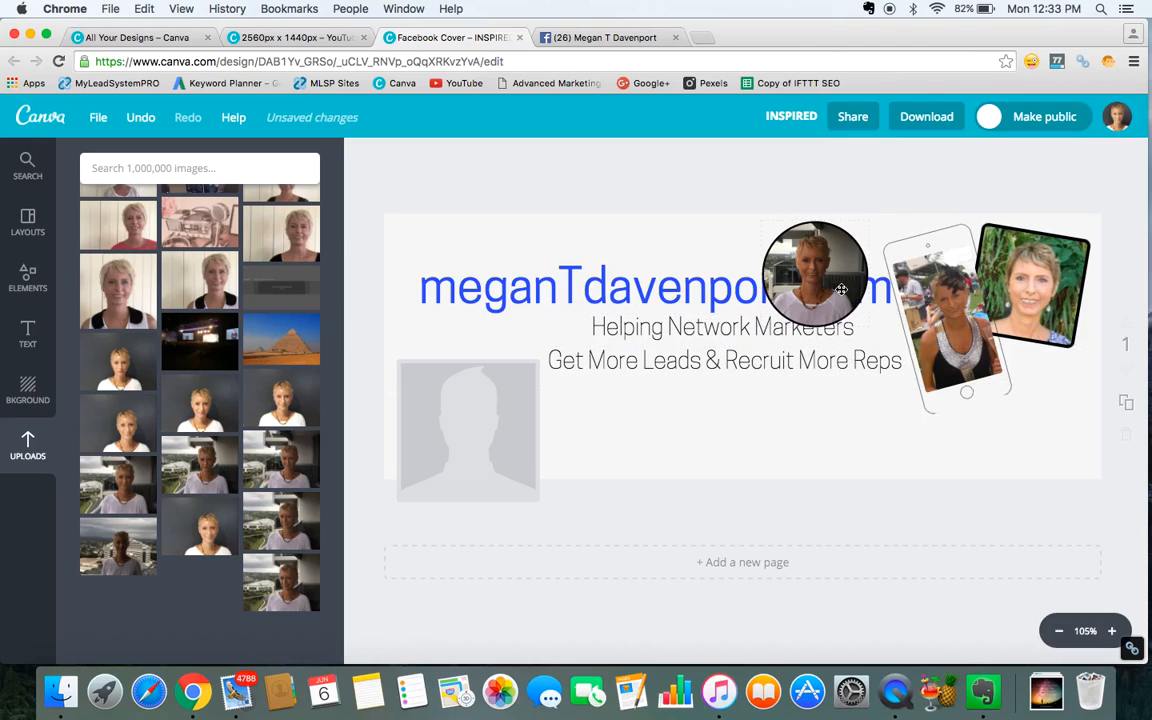
Move the circular photo frame to the cover's lower-right corner below the square photo and shrink it slightly.
{"action": "left_click", "coordinate": [774, 229]}
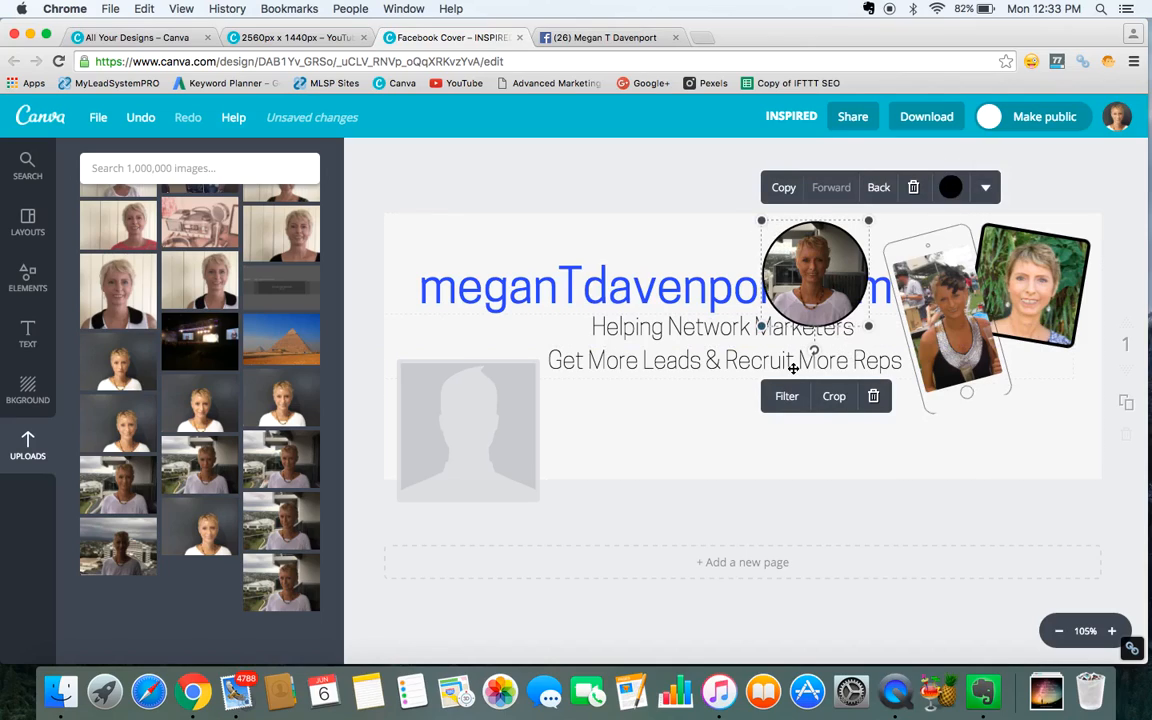
{"action": "mouse_move", "coordinate": [790, 344]}
{"action": "left_mouse_down"}
{"action": "mouse_move", "coordinate": [802, 360]}
{"action": "mouse_move", "coordinate": [797, 349]}
{"action": "left_mouse_up"}
{"action": "left_click_drag", "start_coordinate": [813, 289], "coordinate": [1036, 404]}
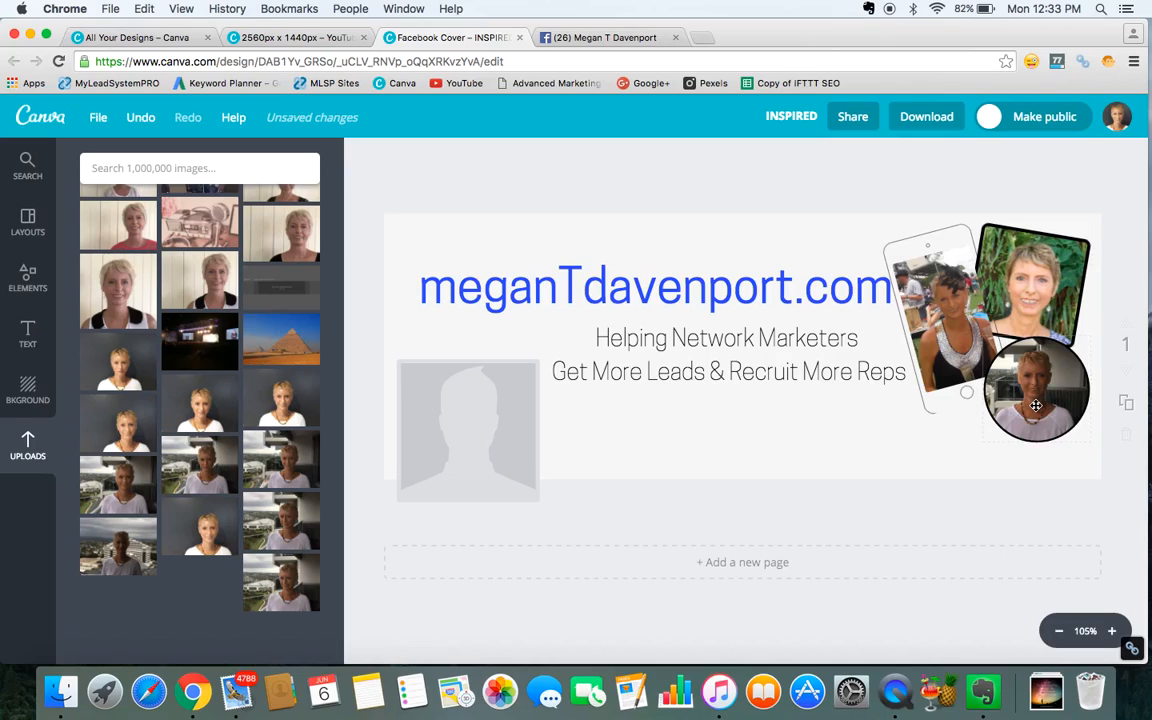
{"action": "left_click", "coordinate": [985, 436]}
{"action": "left_click", "coordinate": [985, 440]}
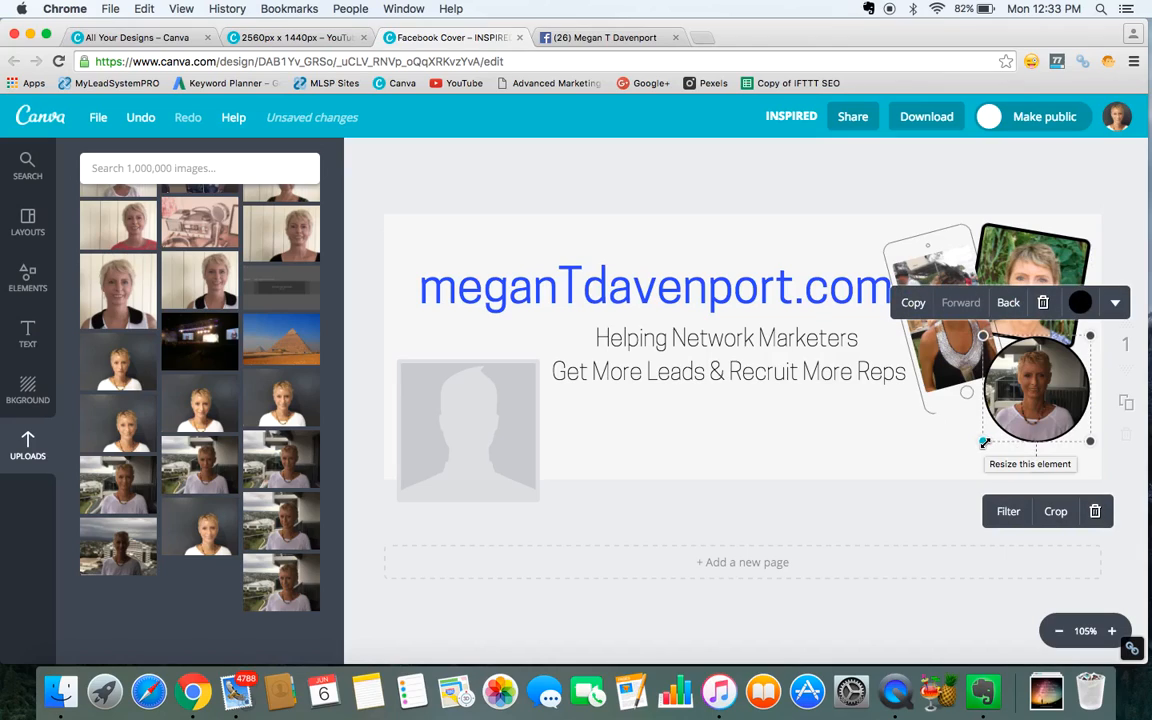
{"action": "left_click_drag", "start_coordinate": [984, 441], "coordinate": [990, 431]}
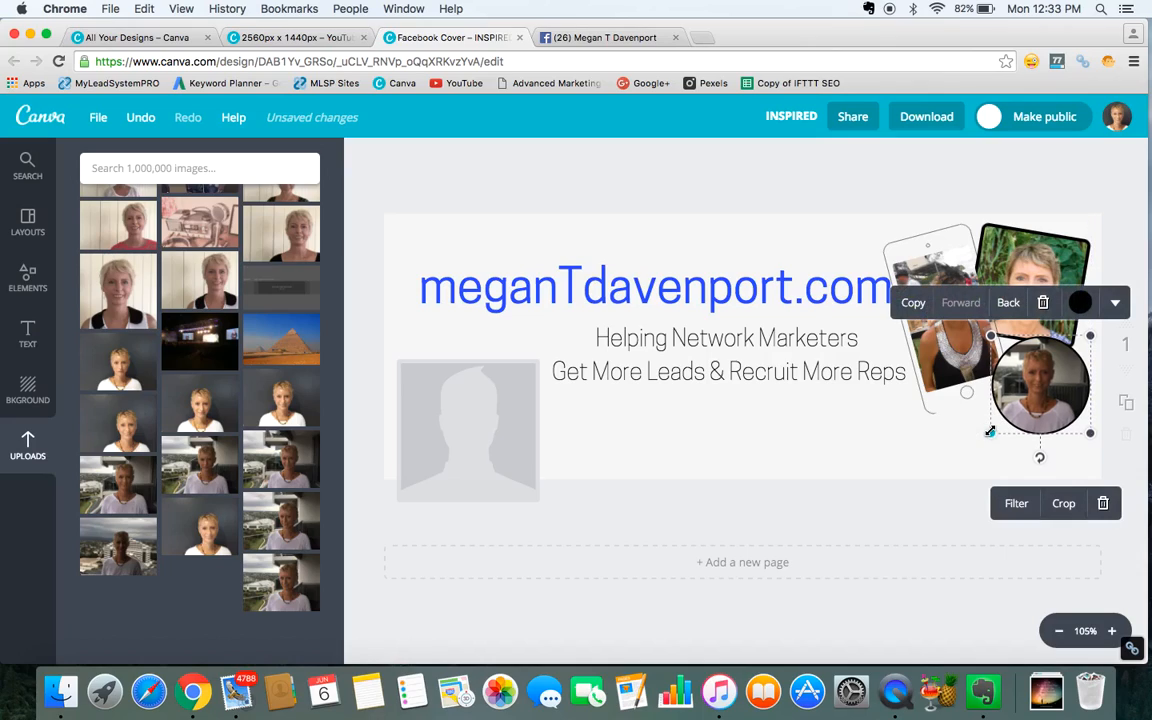
{"action": "left_click", "coordinate": [866, 420]}
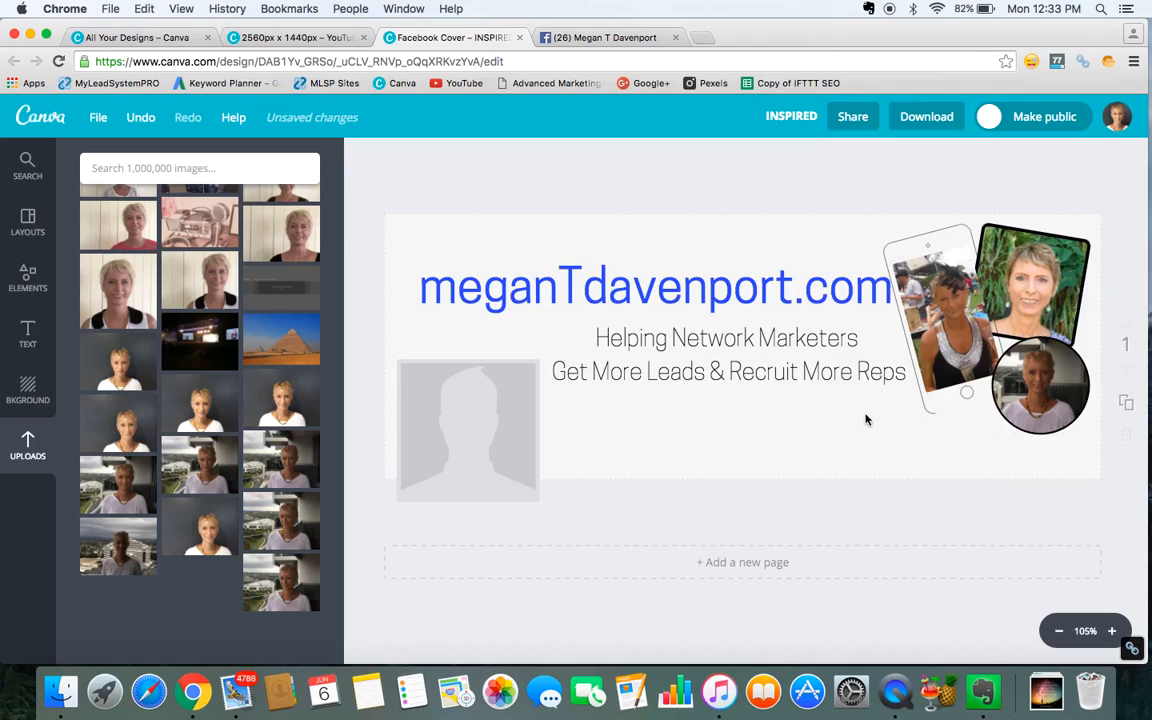
Reposition the photo inside the tilted square frame at the top right.
{"action": "left_click", "coordinate": [1027, 257]}
{"action": "mouse_move", "coordinate": [1027, 257]}
{"action": "left_mouse_down"}
{"action": "mouse_move", "coordinate": [890, 260]}
{"action": "mouse_move", "coordinate": [1022, 262]}
{"action": "mouse_move", "coordinate": [1024, 249]}
{"action": "left_mouse_up"}
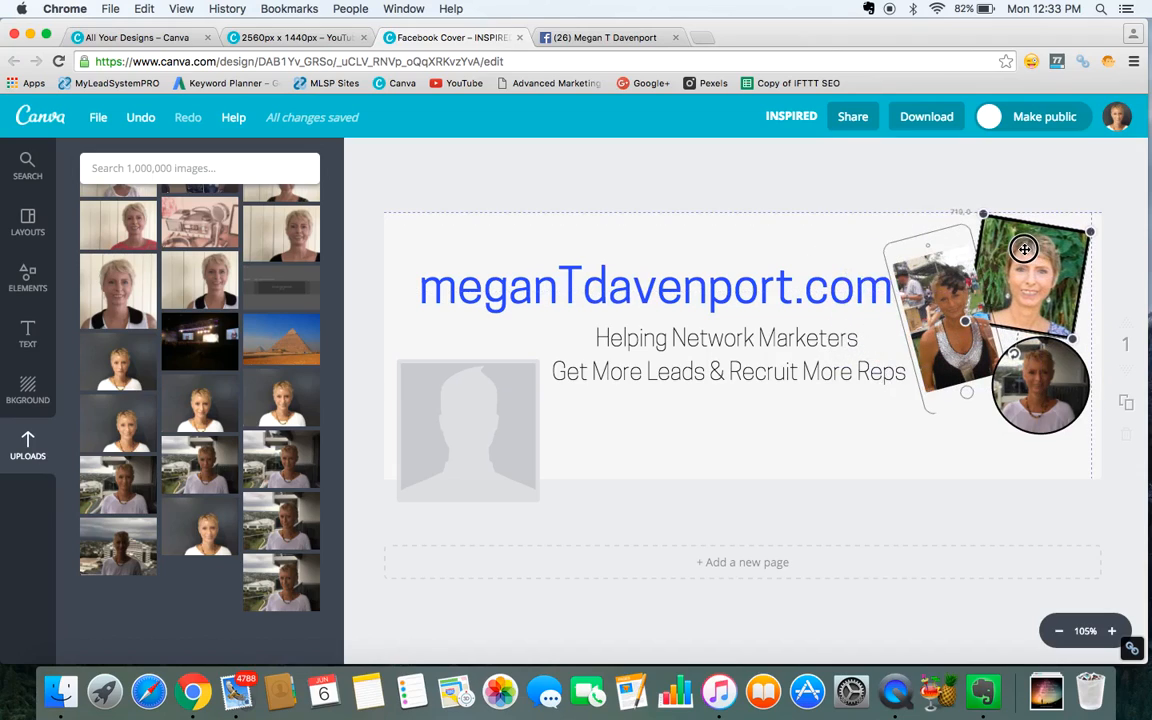
{"action": "left_click_drag", "start_coordinate": [1024, 249], "coordinate": [1024, 249]}
{"action": "double_click", "coordinate": [1024, 249]}
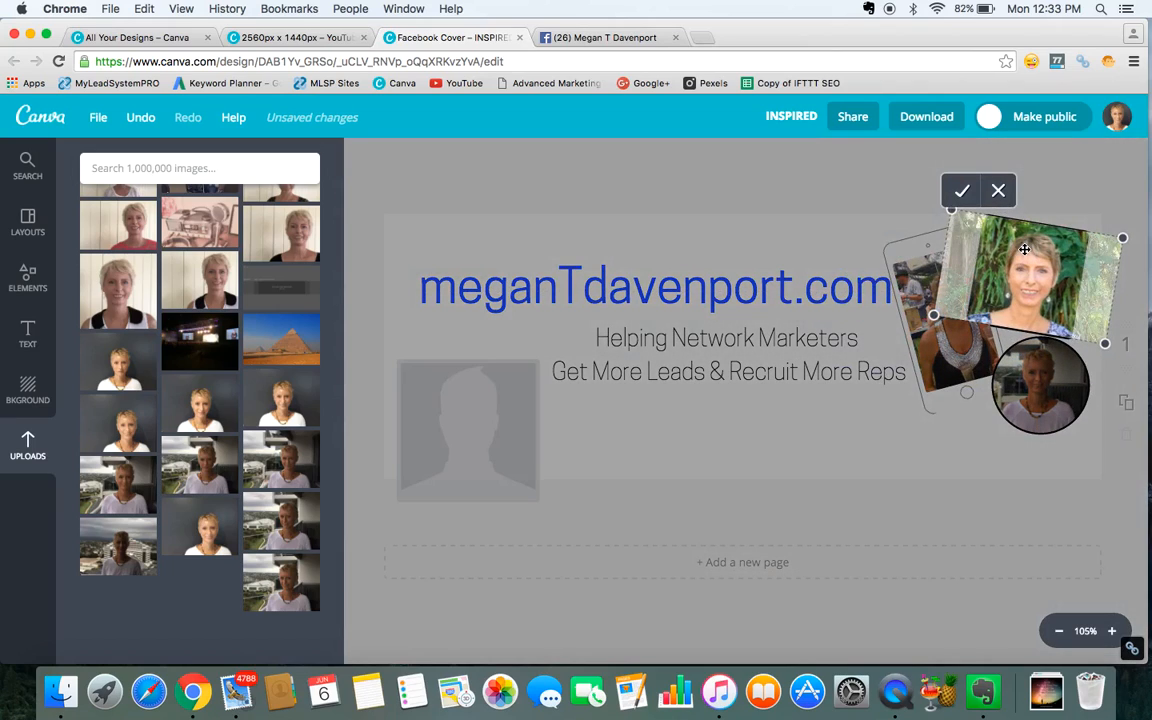
{"action": "left_click", "coordinate": [961, 190]}
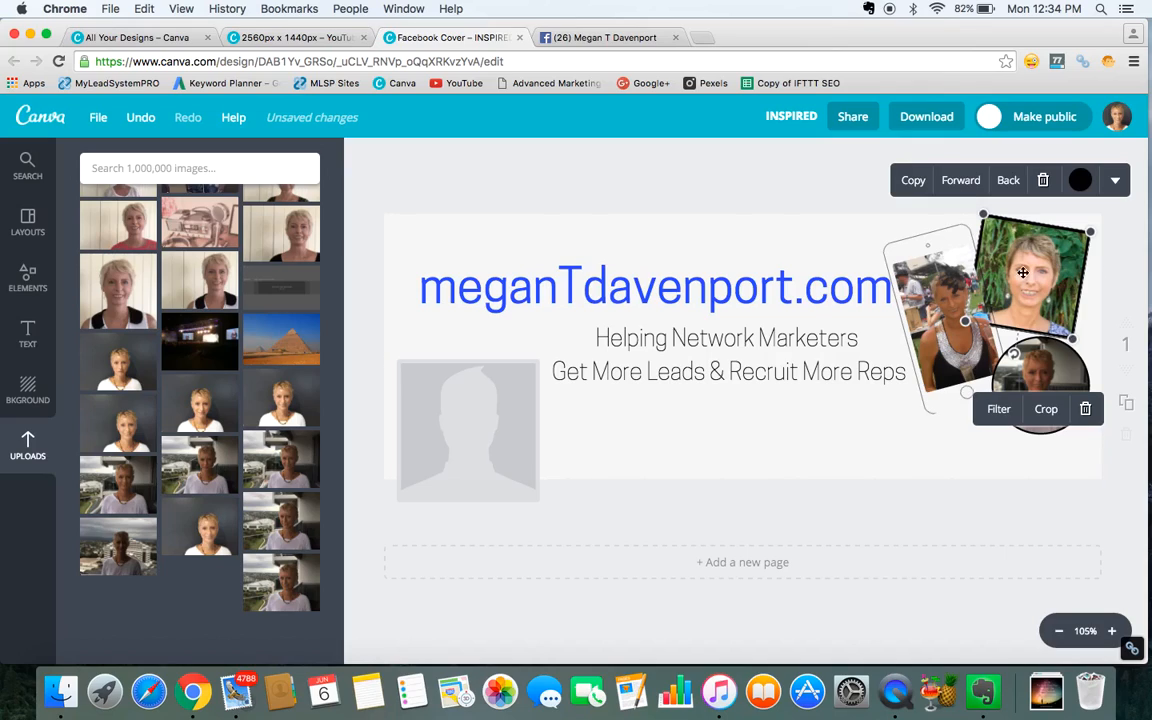
Send the phone frame backward, then shrink it slightly and nudge it upward.
{"action": "left_click", "coordinate": [932, 287]}
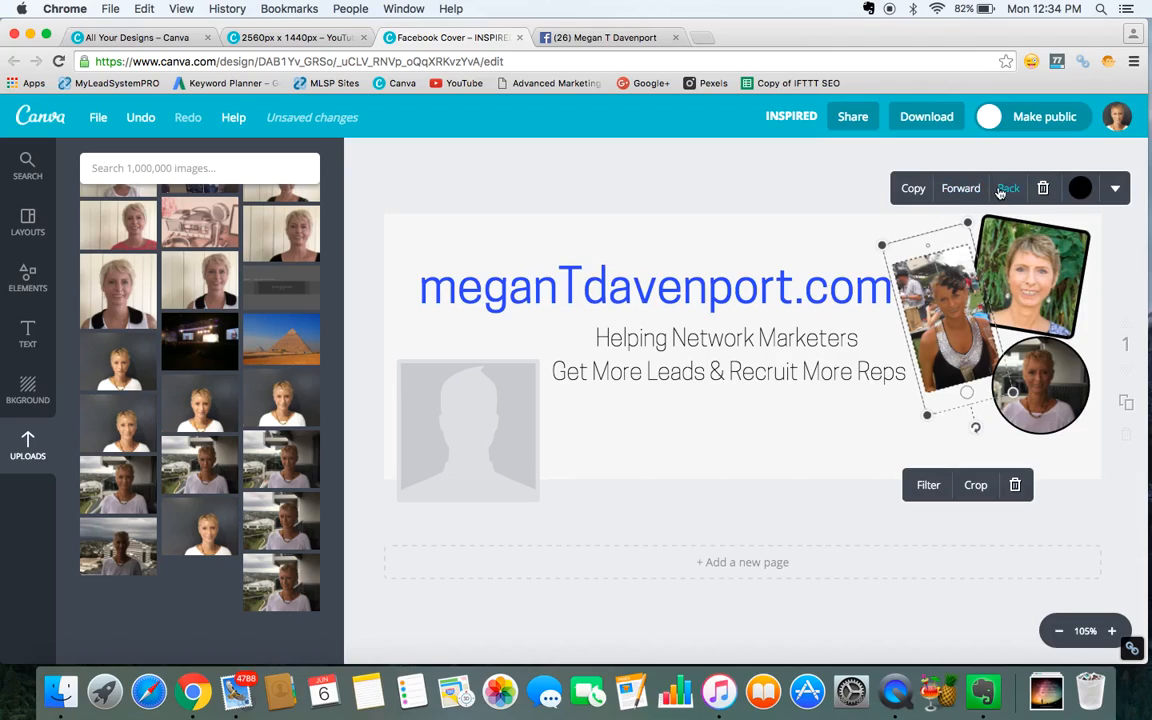
{"action": "left_click", "coordinate": [856, 441]}
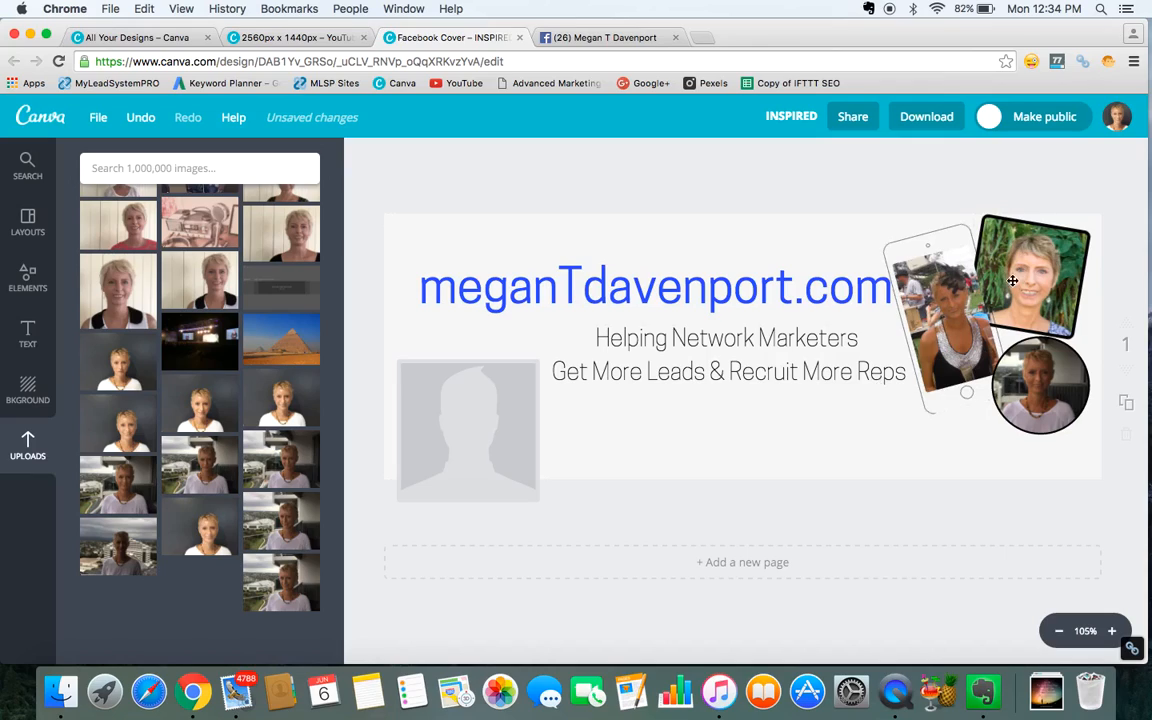
{"action": "left_click", "coordinate": [926, 302]}
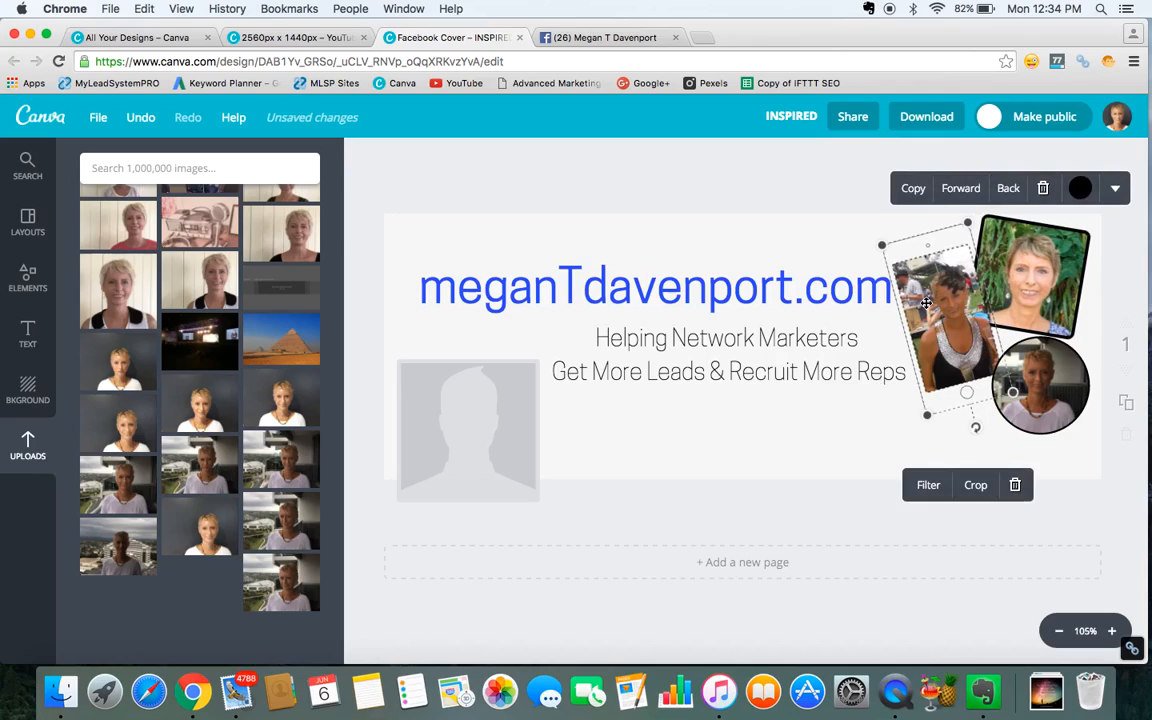
{"action": "left_click", "coordinate": [1008, 189]}
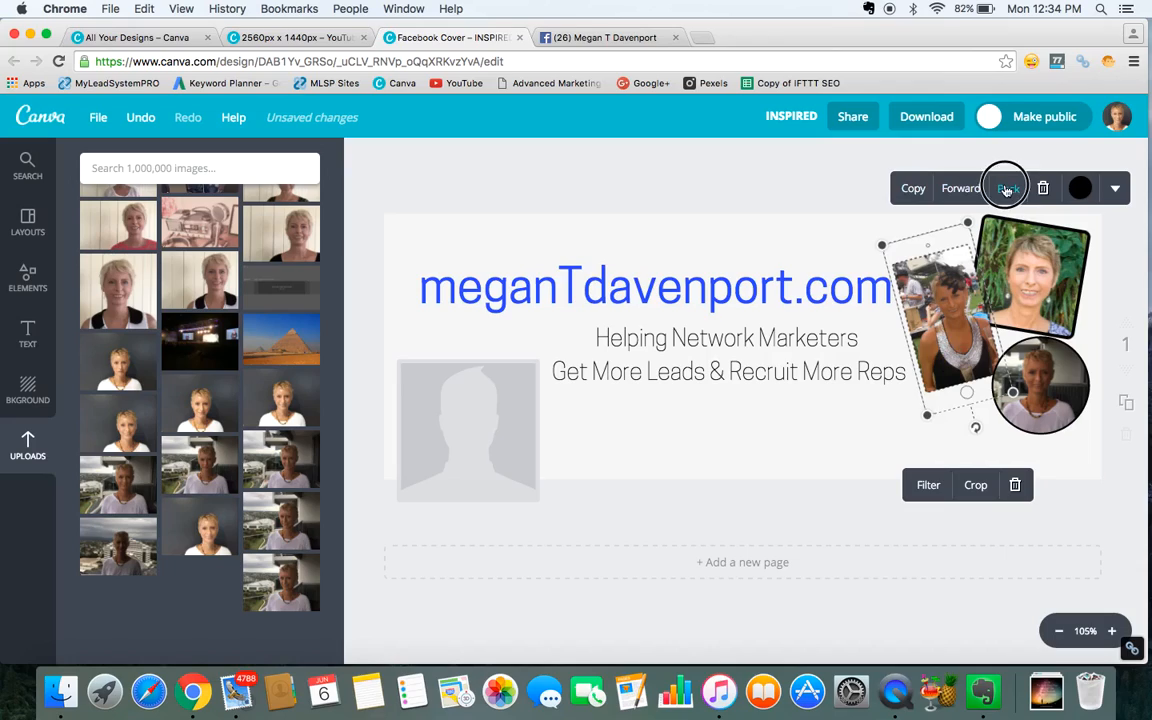
{"action": "left_click", "coordinate": [858, 421]}
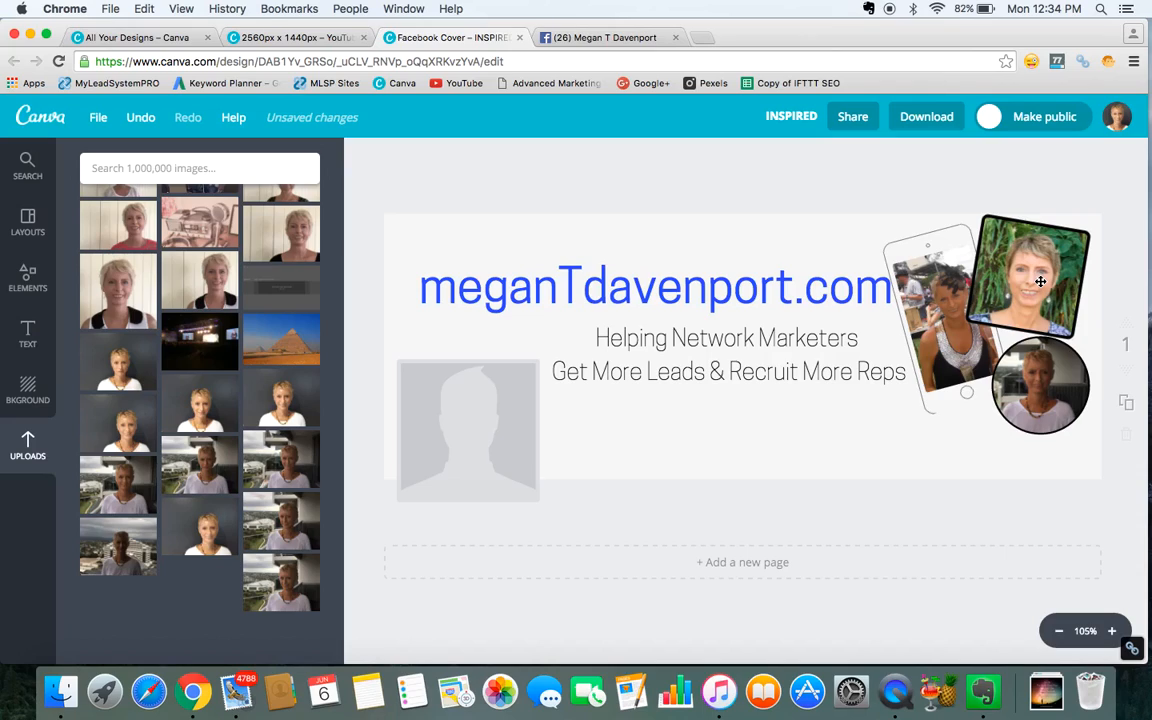
{"action": "left_click", "coordinate": [929, 303]}
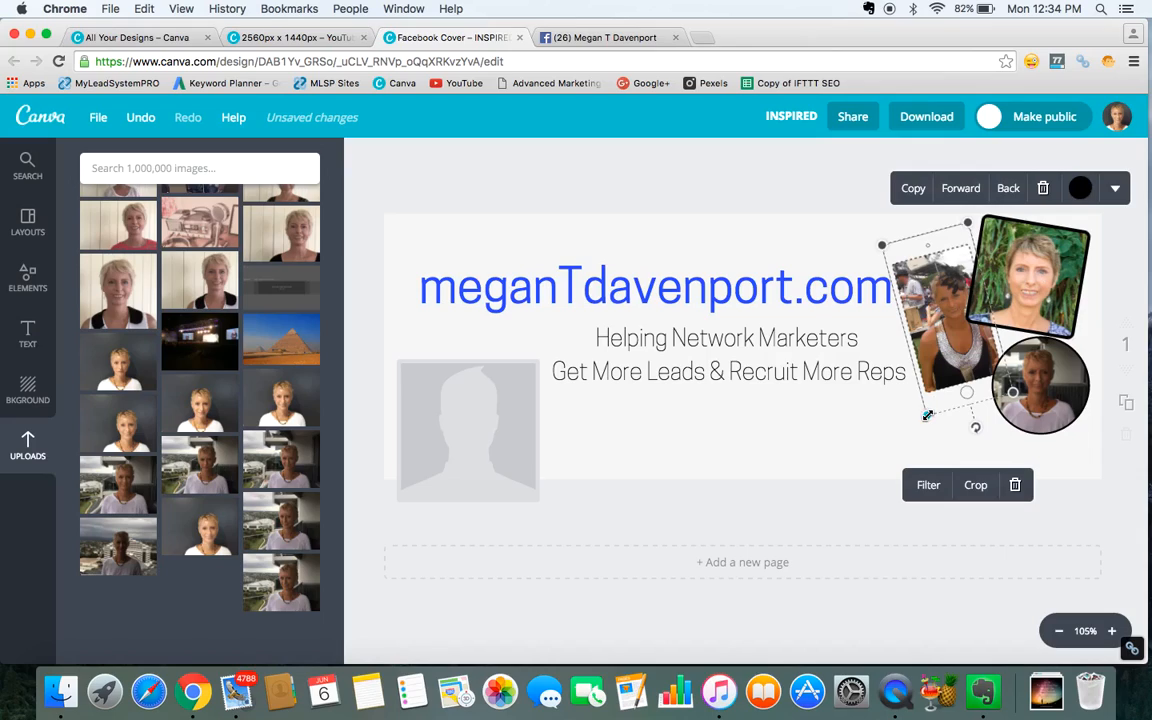
{"action": "left_click_drag", "start_coordinate": [926, 413], "coordinate": [929, 405]}
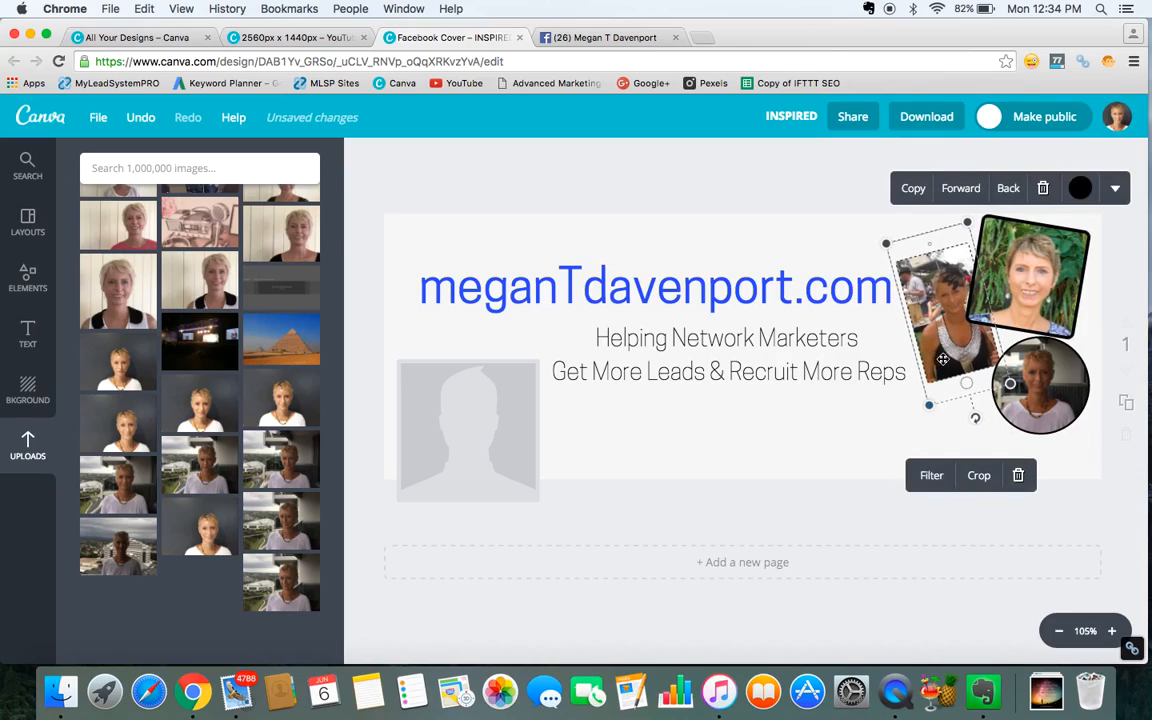
{"action": "left_click_drag", "start_coordinate": [950, 354], "coordinate": [948, 344]}
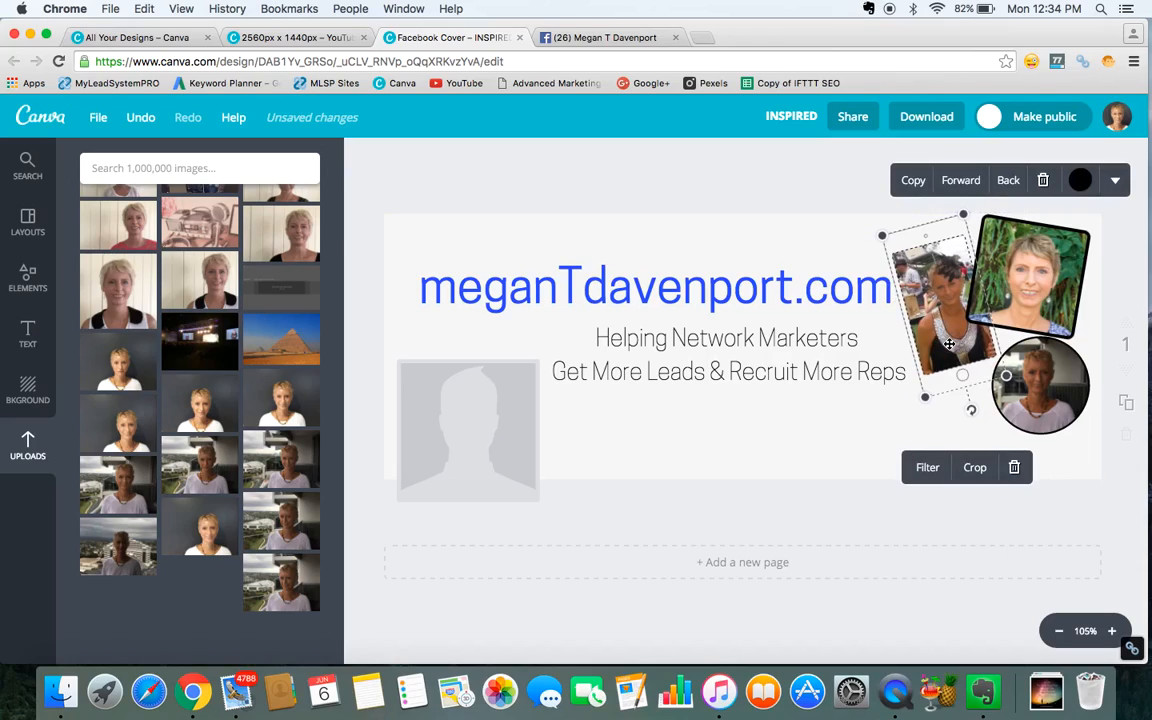
{"action": "left_click", "coordinate": [800, 419]}
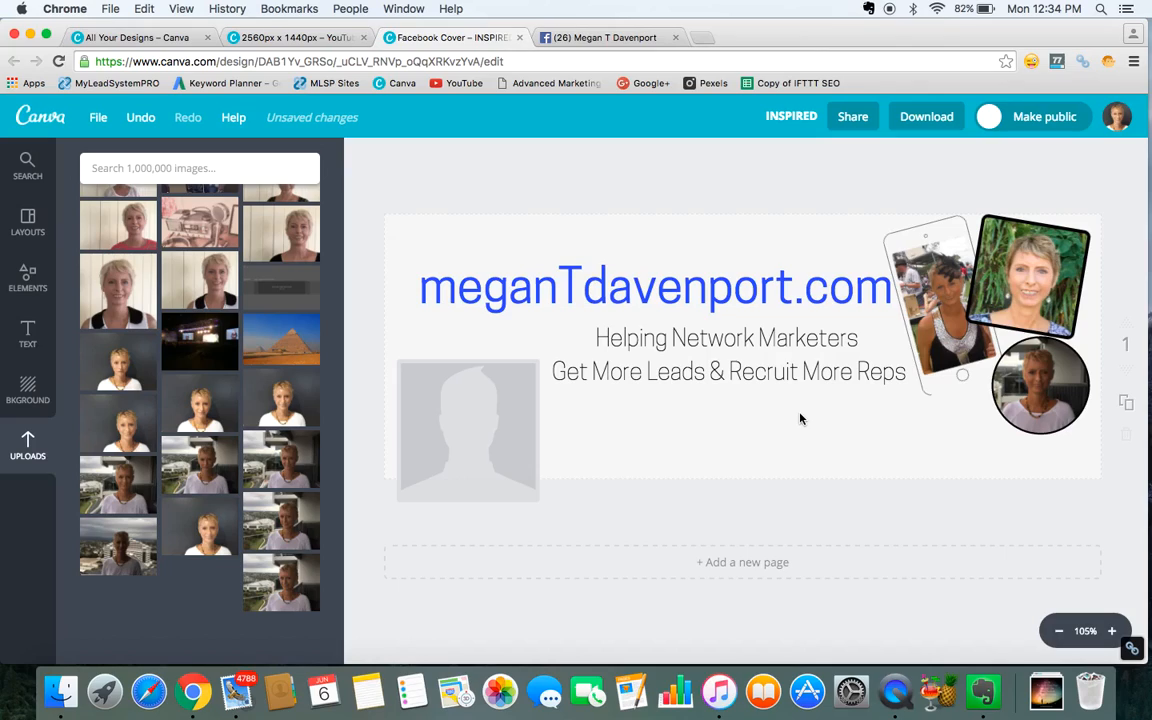
Move the circular photo frame slightly up and to the left.
{"action": "left_click", "coordinate": [1042, 393]}
{"action": "left_click_drag", "start_coordinate": [1042, 393], "coordinate": [1031, 378]}
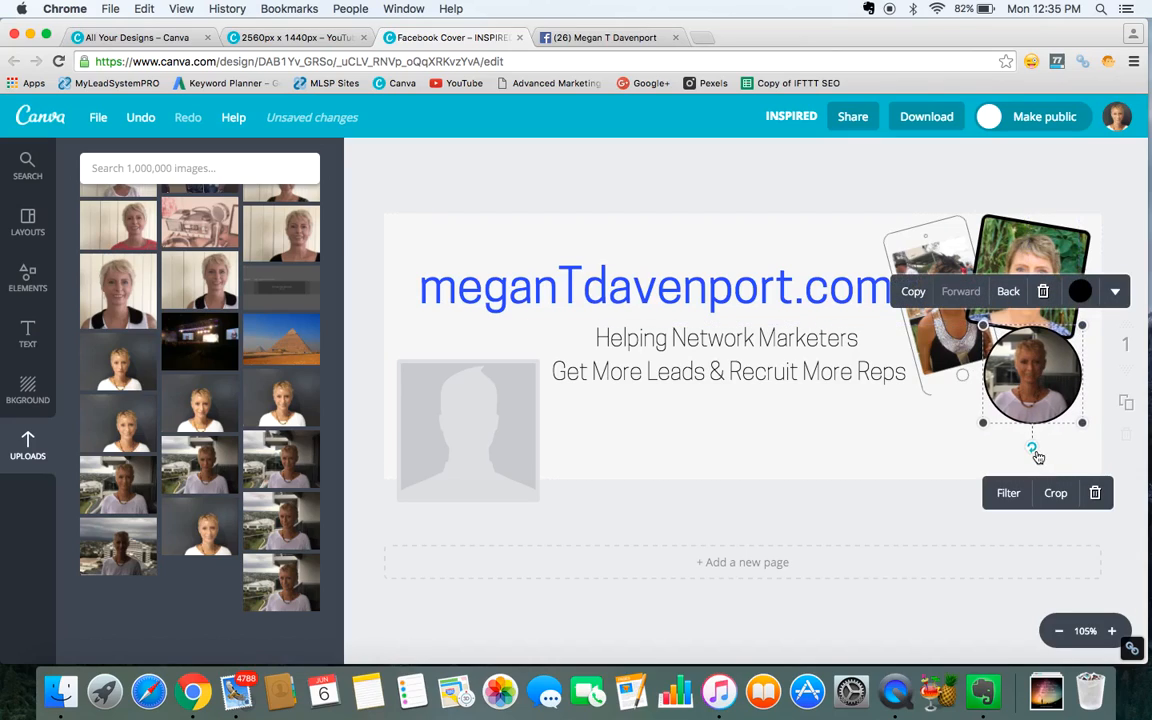
{"action": "mouse_move", "coordinate": [1032, 449]}
{"action": "left_mouse_down"}
{"action": "mouse_move", "coordinate": [1023, 447]}
{"action": "mouse_move", "coordinate": [1043, 444]}
{"action": "mouse_move", "coordinate": [1008, 451]}
{"action": "mouse_move", "coordinate": [1032, 449]}
{"action": "left_mouse_up"}
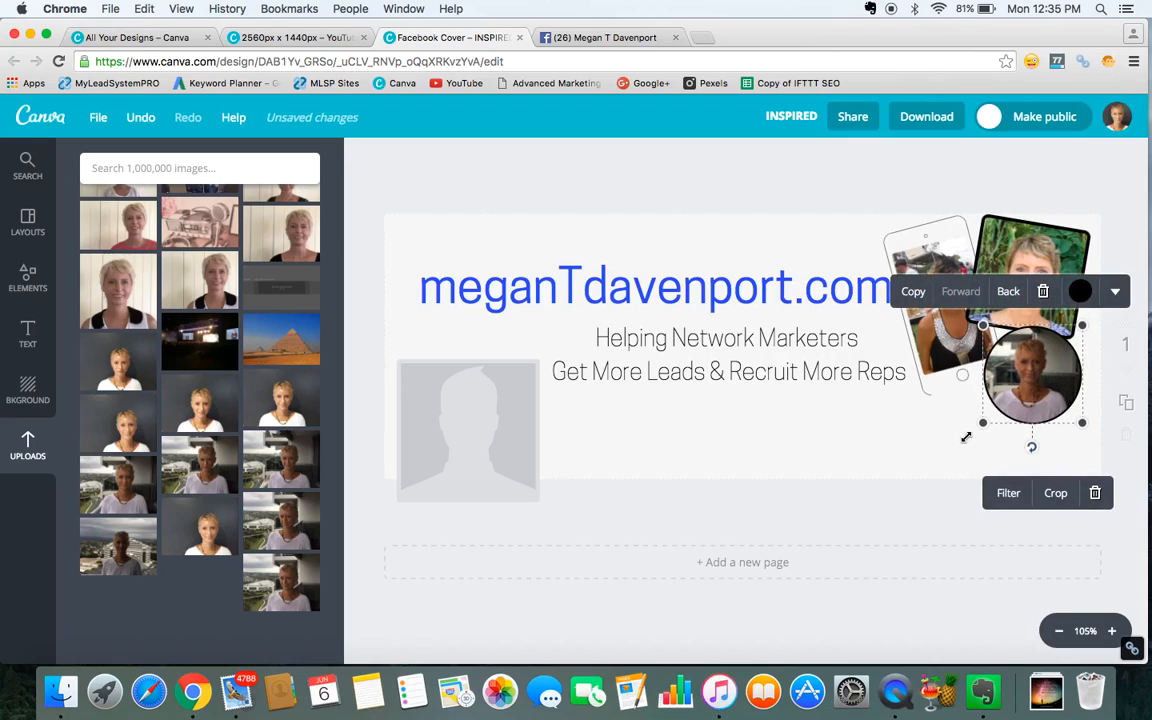
{"action": "left_click", "coordinate": [877, 435]}
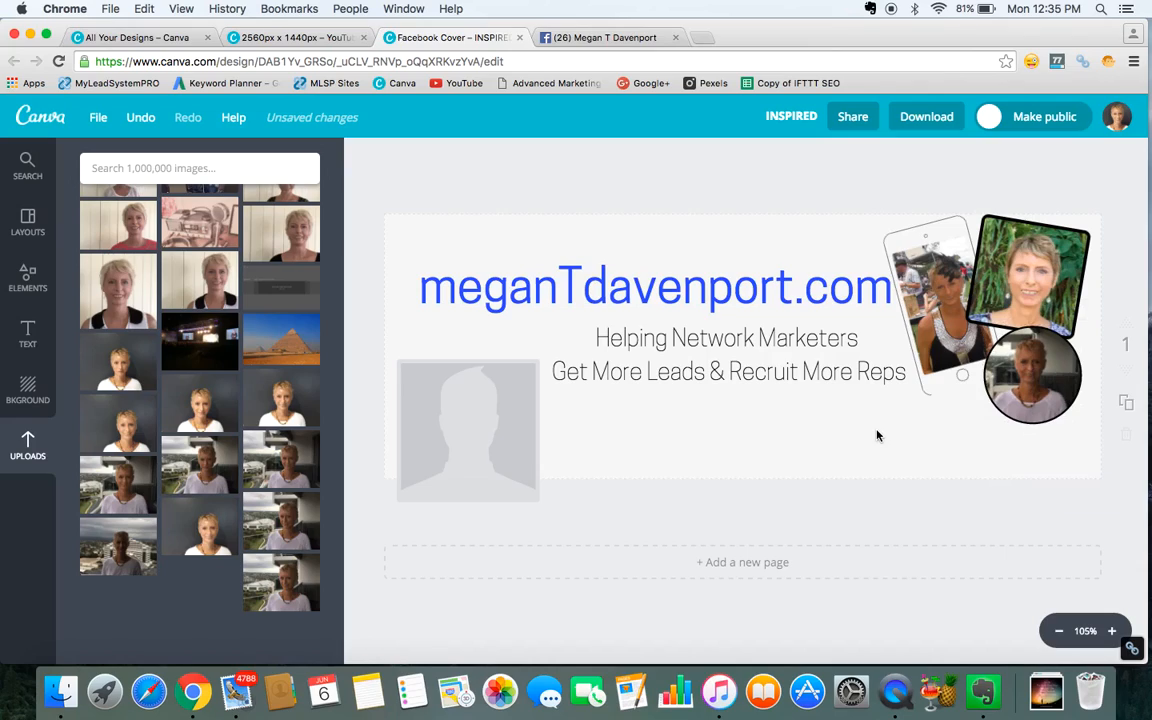
Change the square photo frame's border colour to a custom purple, 5e3fb4.
{"action": "left_click", "coordinate": [1003, 300]}
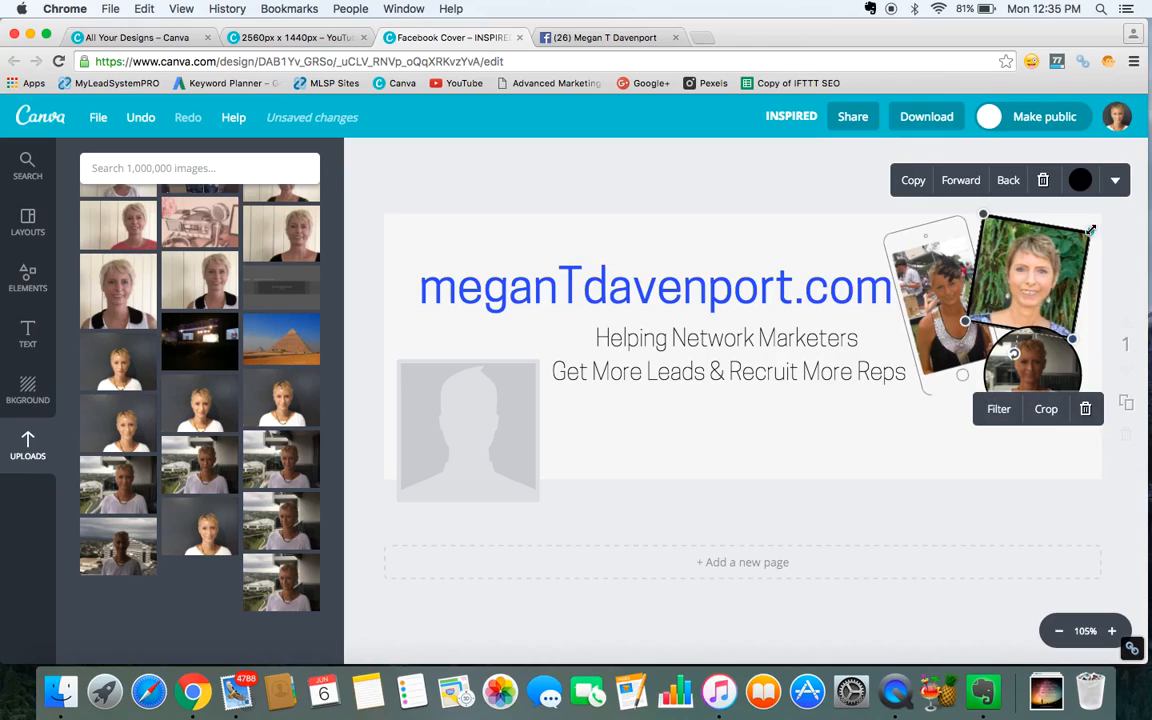
{"action": "left_click", "coordinate": [1080, 181]}
{"action": "left_click", "coordinate": [1047, 229]}
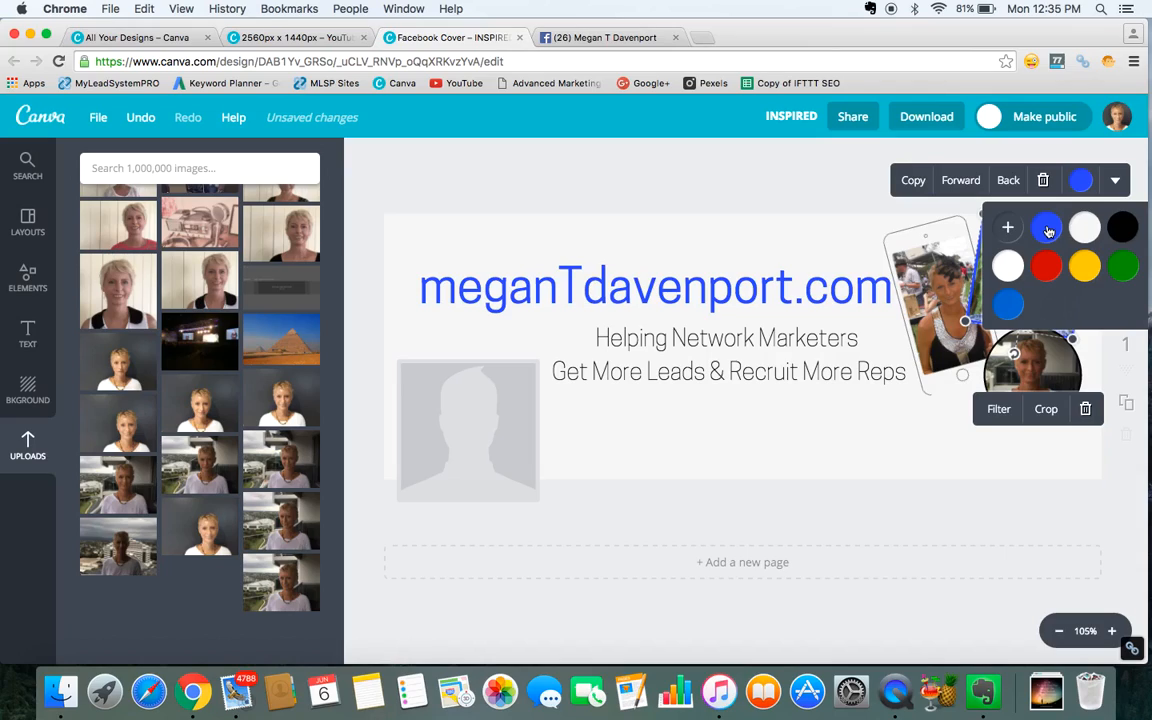
{"action": "left_click", "coordinate": [1092, 269]}
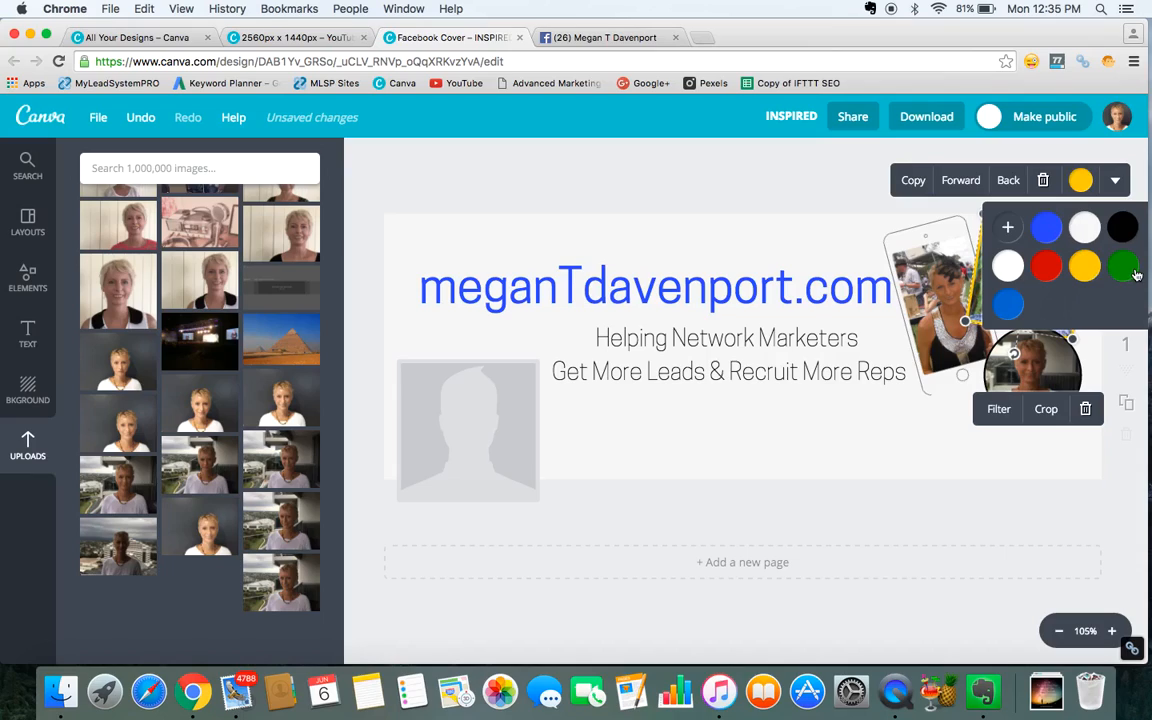
{"action": "left_click", "coordinate": [1134, 274]}
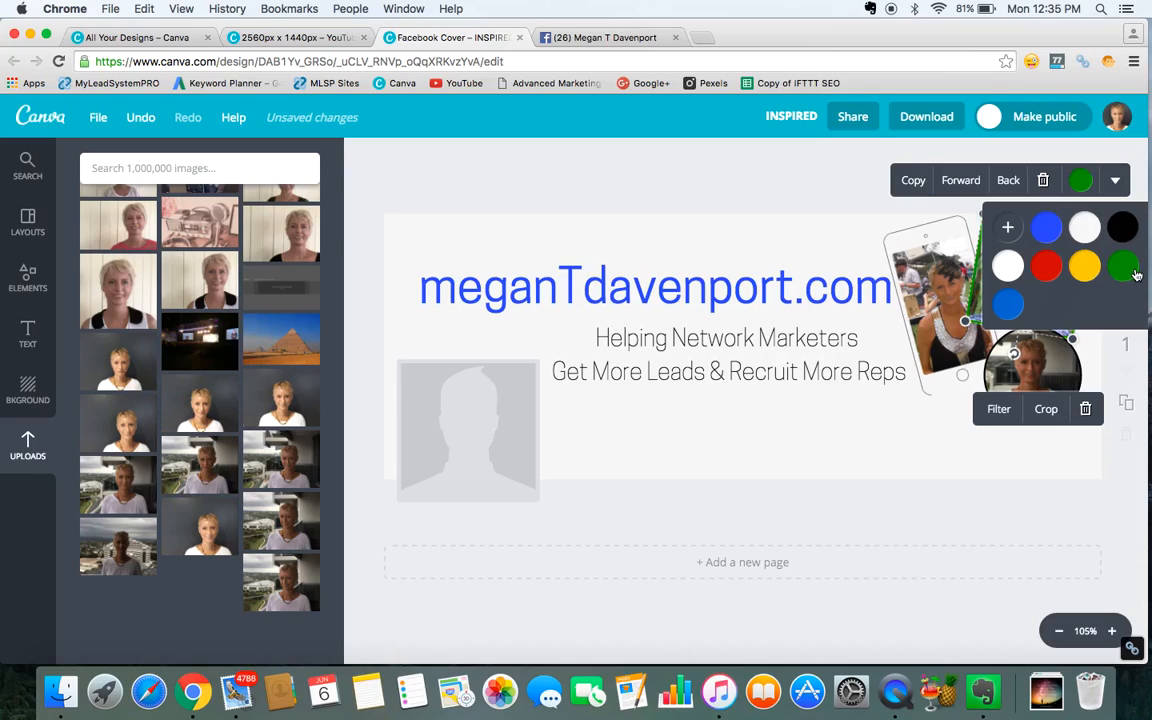
{"action": "left_click", "coordinate": [1010, 229]}
{"action": "left_click", "coordinate": [905, 273]}
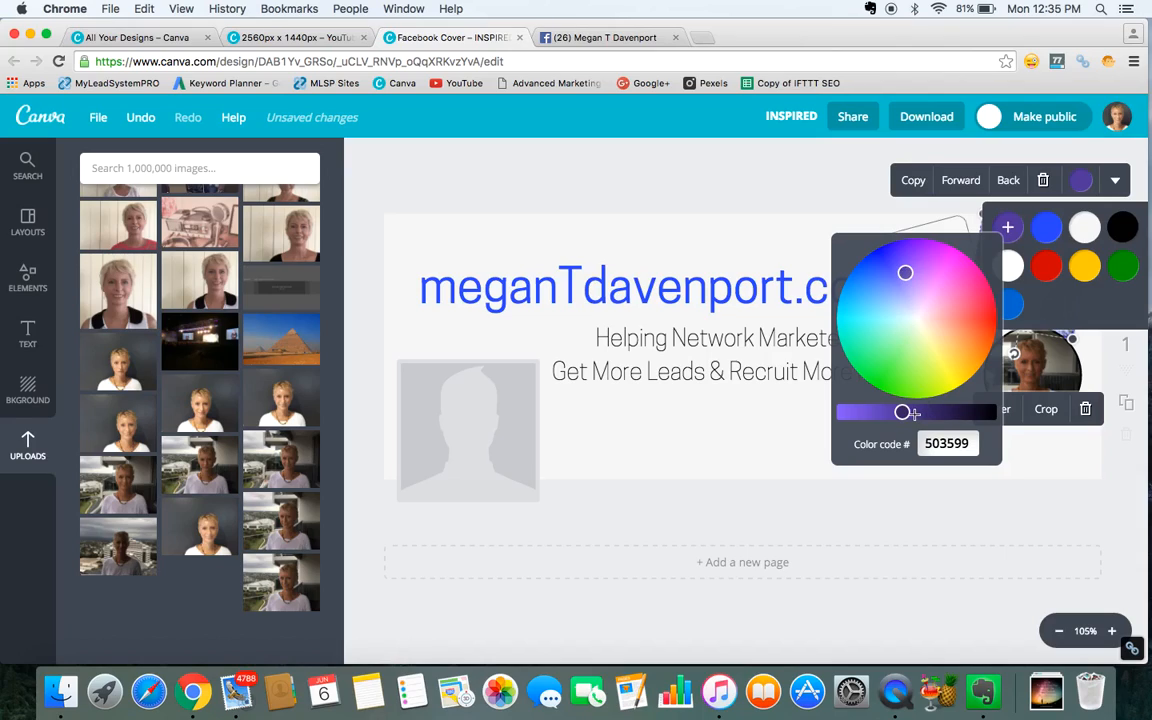
{"action": "left_click", "coordinate": [888, 411]}
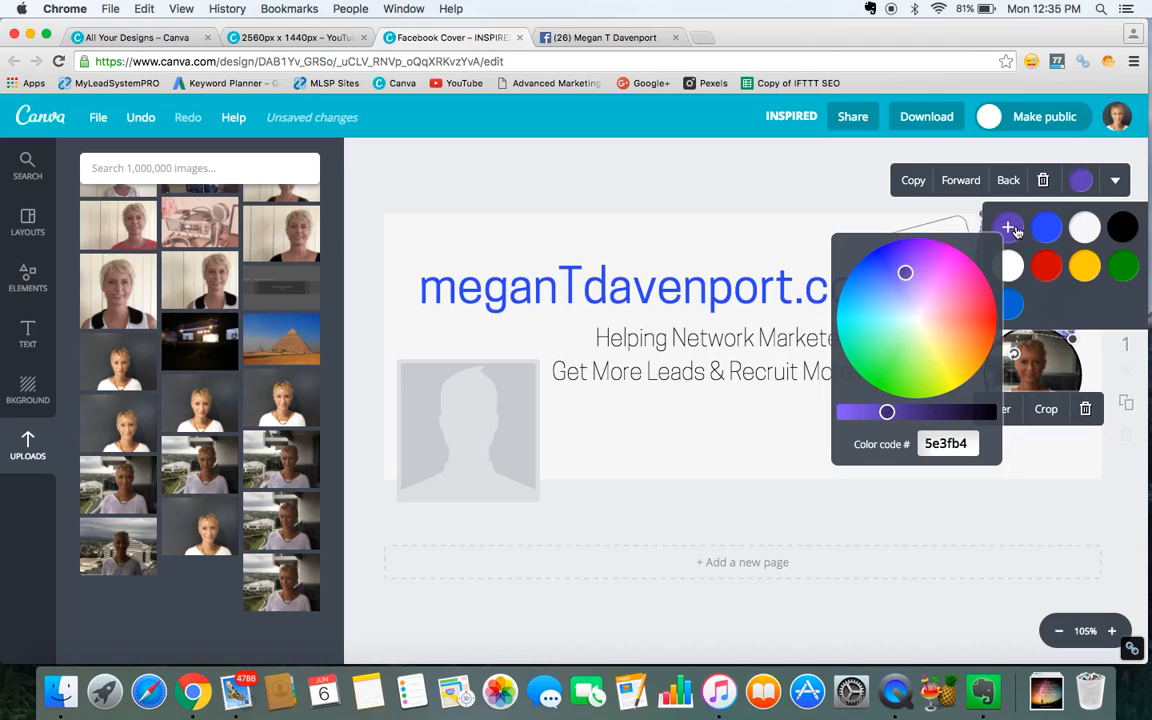
{"action": "left_click", "coordinate": [916, 210]}
{"action": "left_click", "coordinate": [881, 435]}
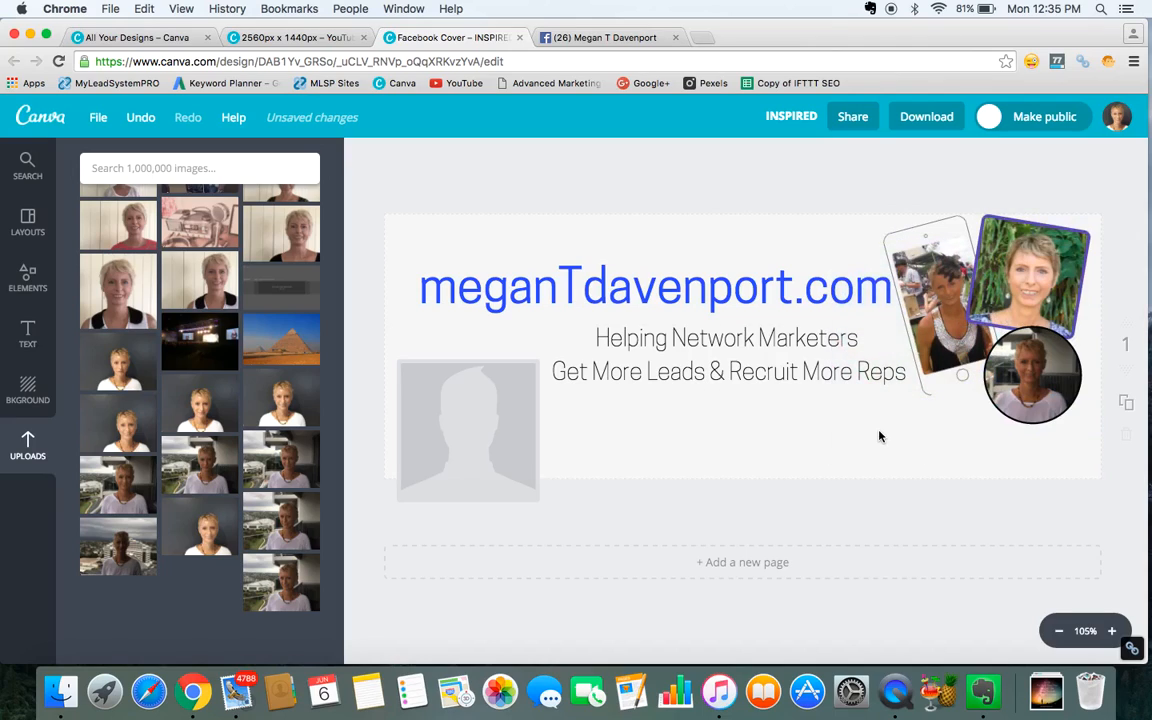
Change the circular photo frame's border colour to a custom magenta, a91f89.
{"action": "left_click", "coordinate": [1045, 388]}
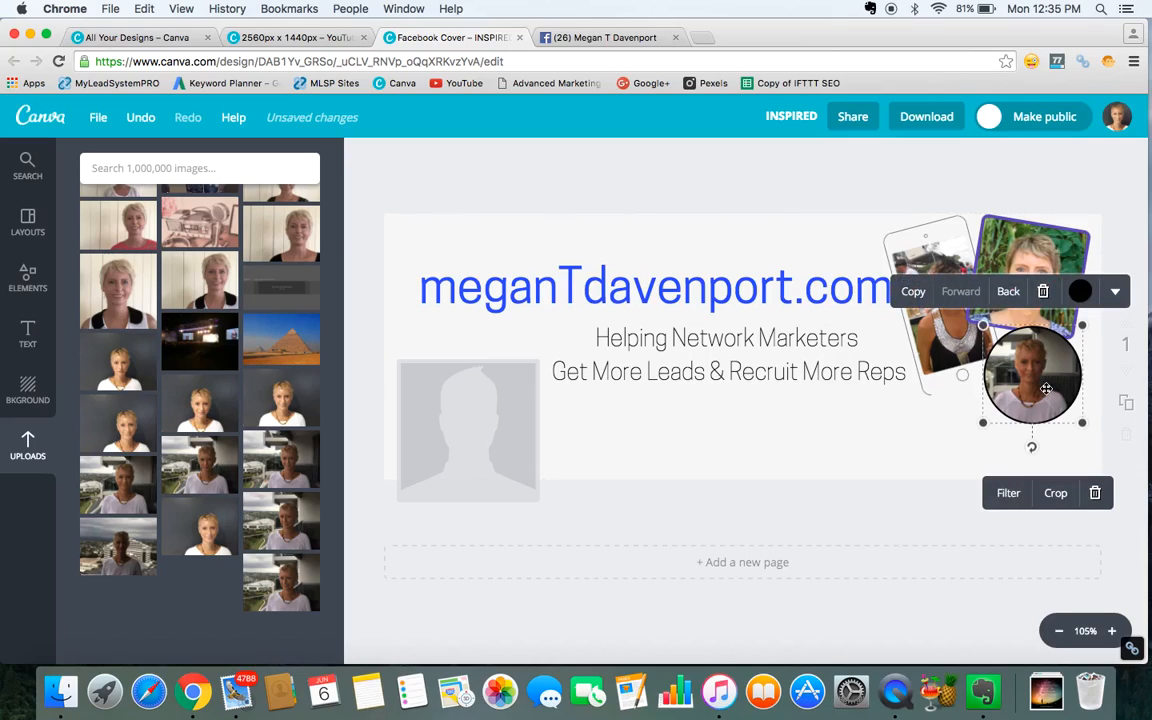
{"action": "left_click", "coordinate": [1080, 291]}
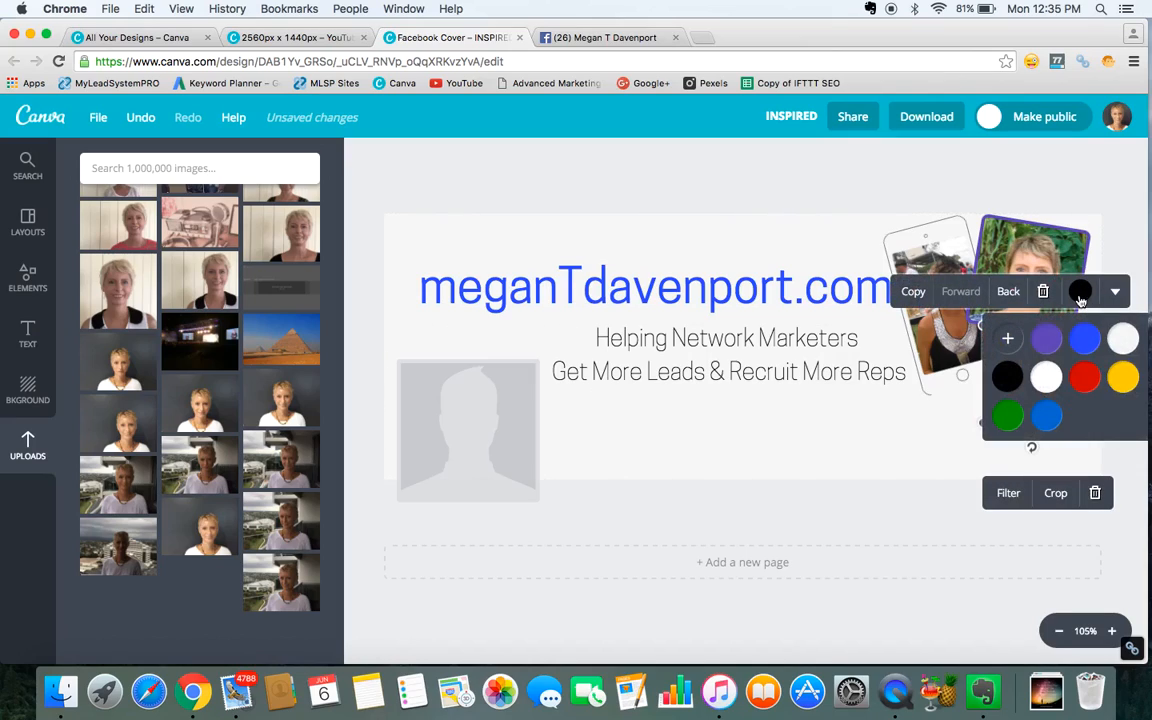
{"action": "left_click", "coordinate": [1009, 340]}
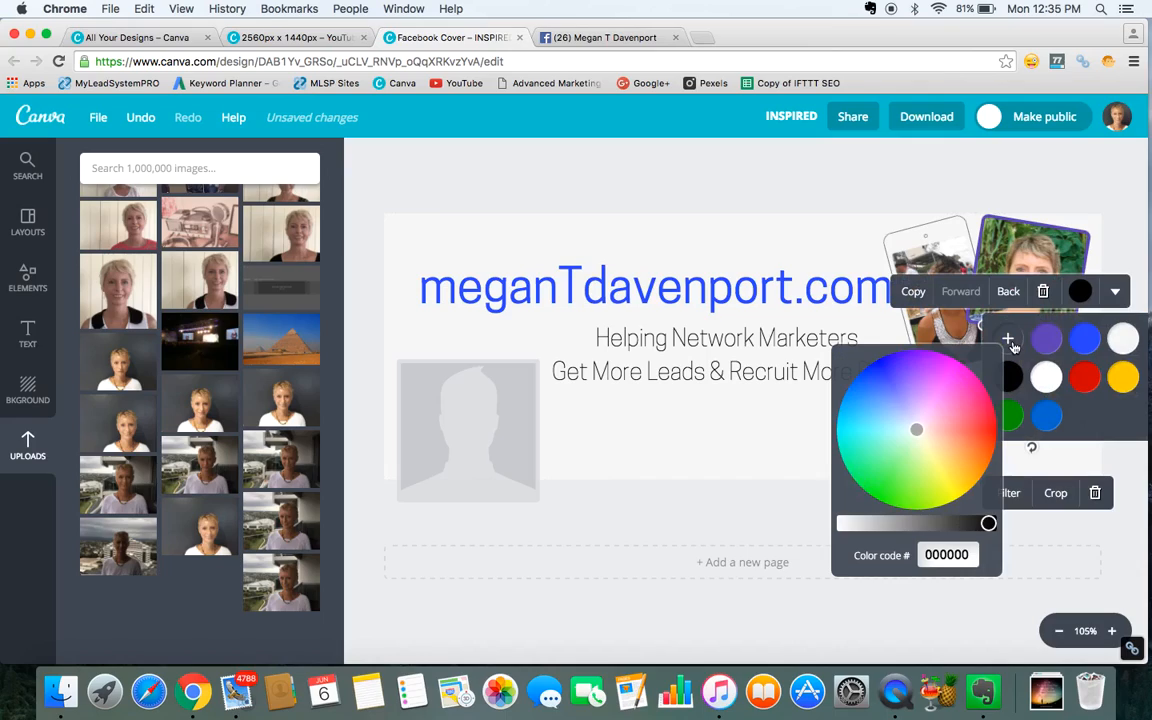
{"action": "left_click", "coordinate": [957, 387]}
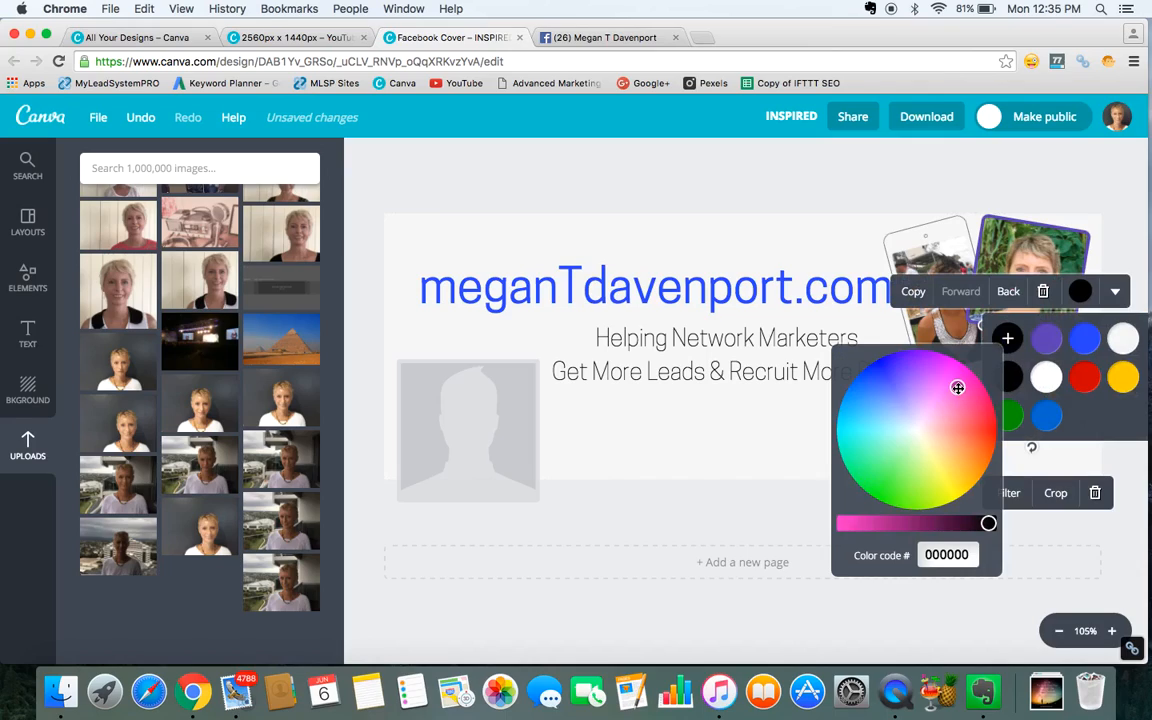
{"action": "left_click", "coordinate": [893, 523]}
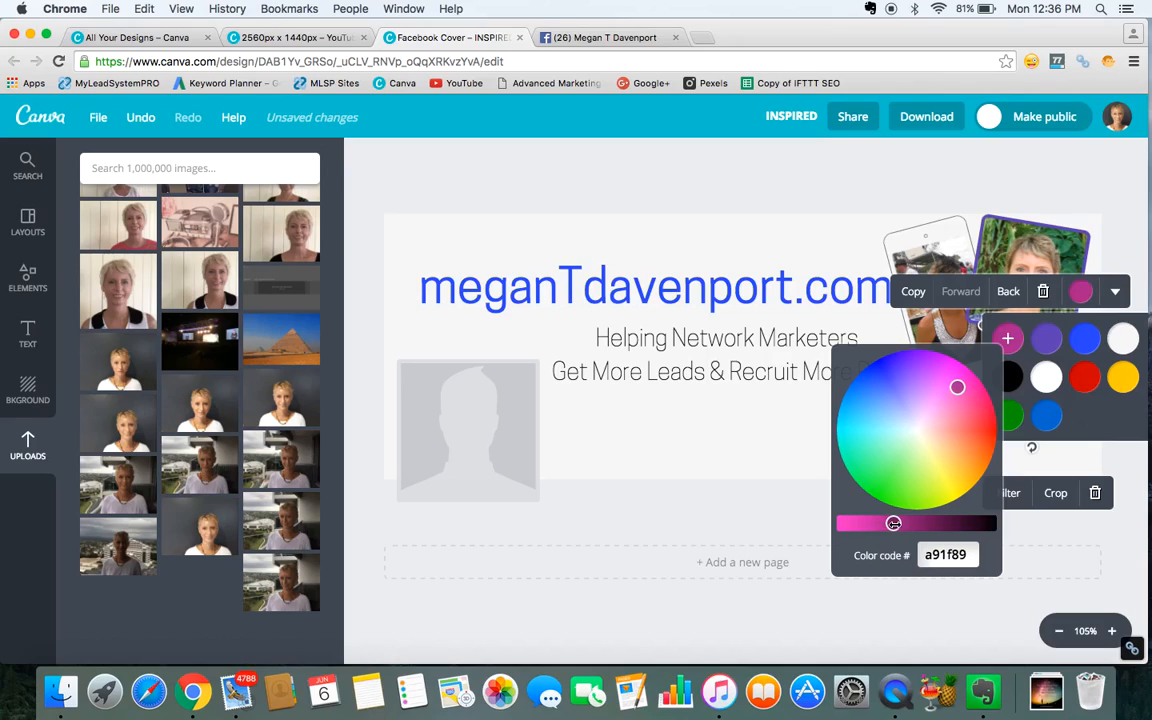
{"action": "left_click", "coordinate": [905, 309]}
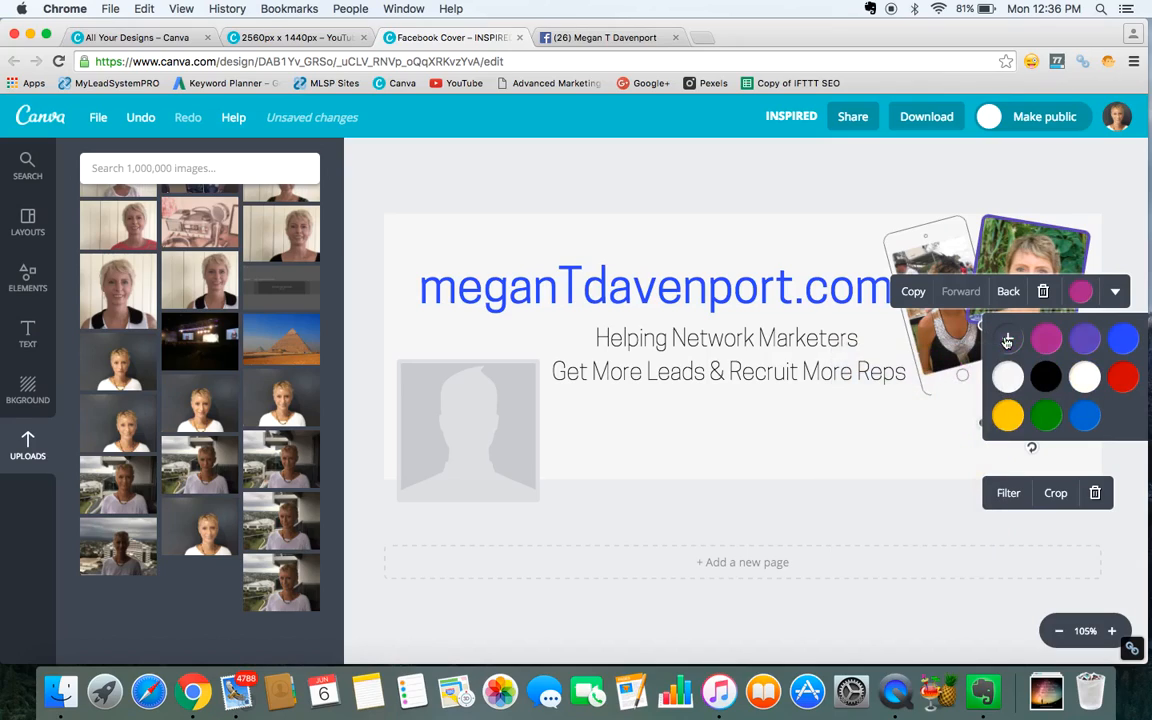
{"action": "left_click", "coordinate": [879, 423]}
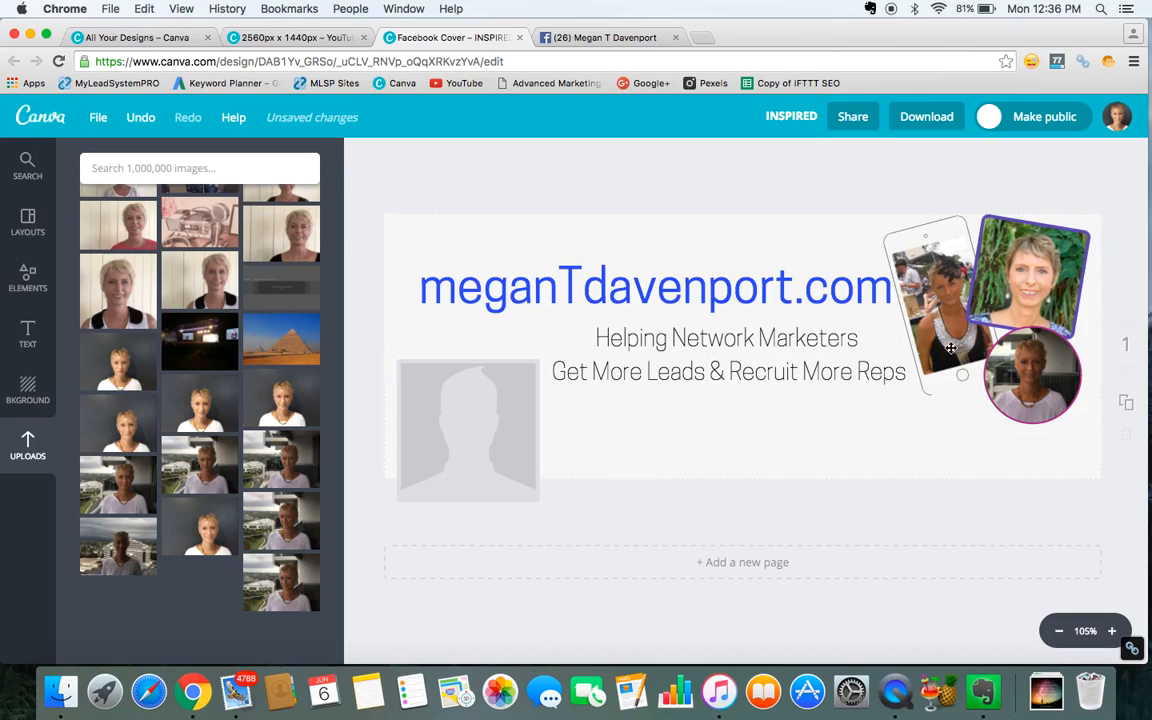
Change the square photo frame's border colour to a custom dark purple-blue, 3206aa.
{"action": "left_click", "coordinate": [988, 295]}
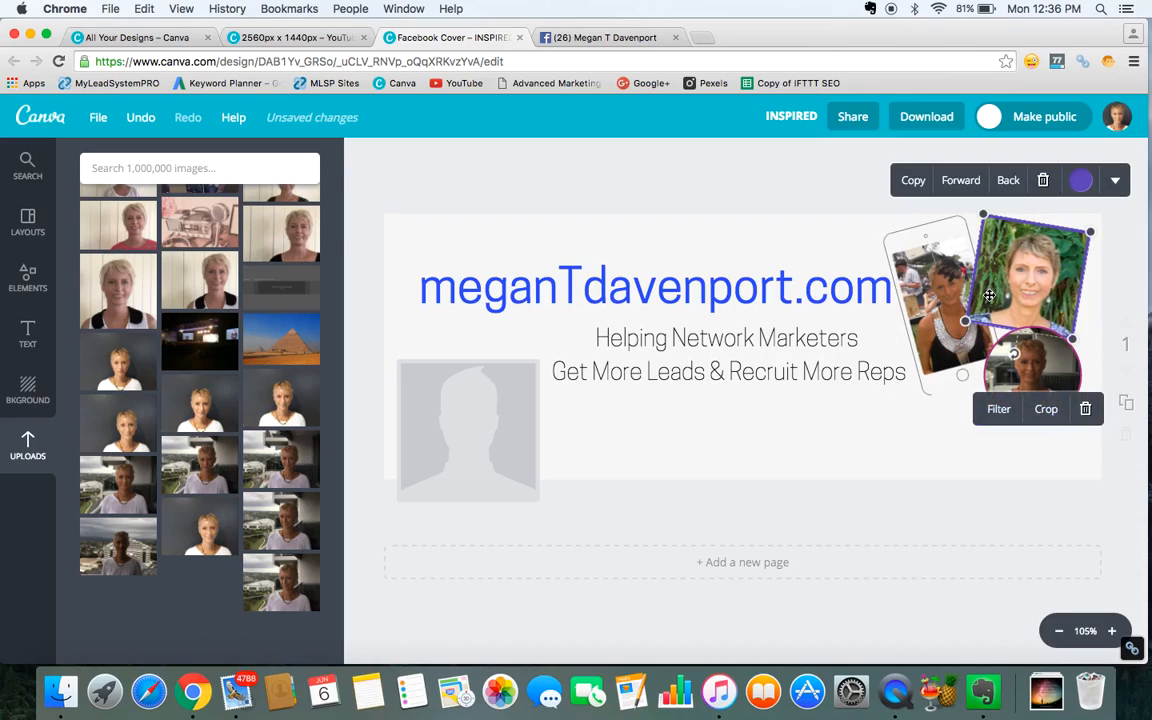
{"action": "left_click", "coordinate": [1080, 181]}
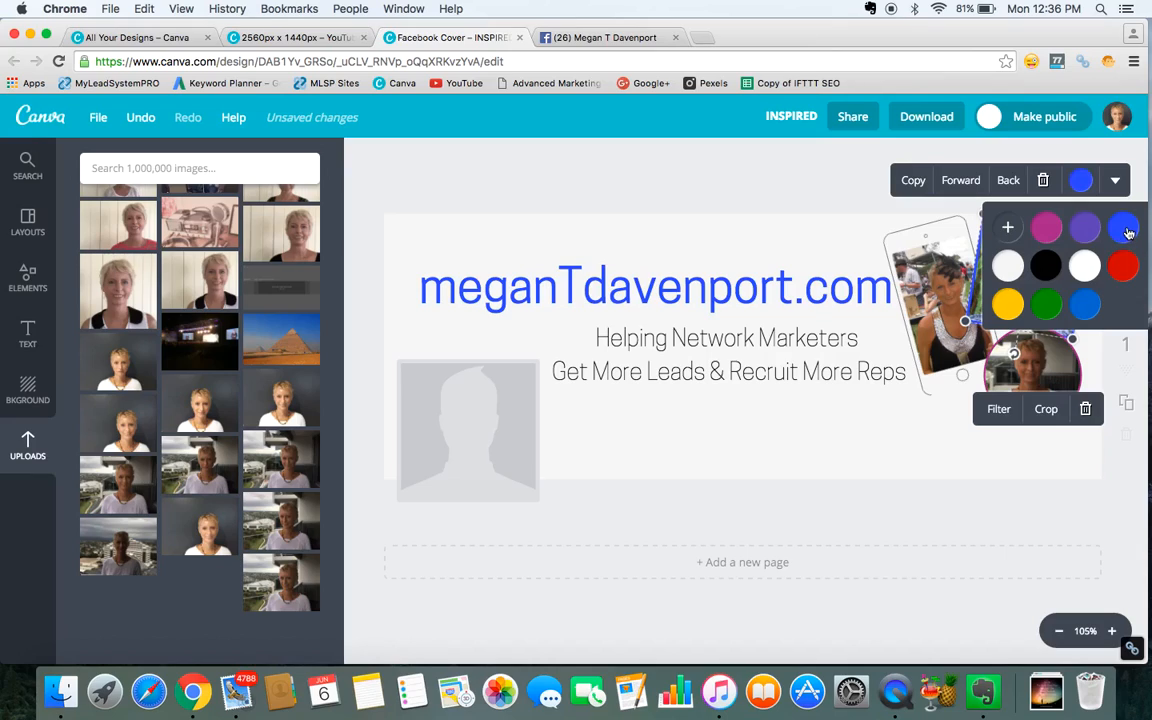
{"action": "left_click", "coordinate": [1008, 229]}
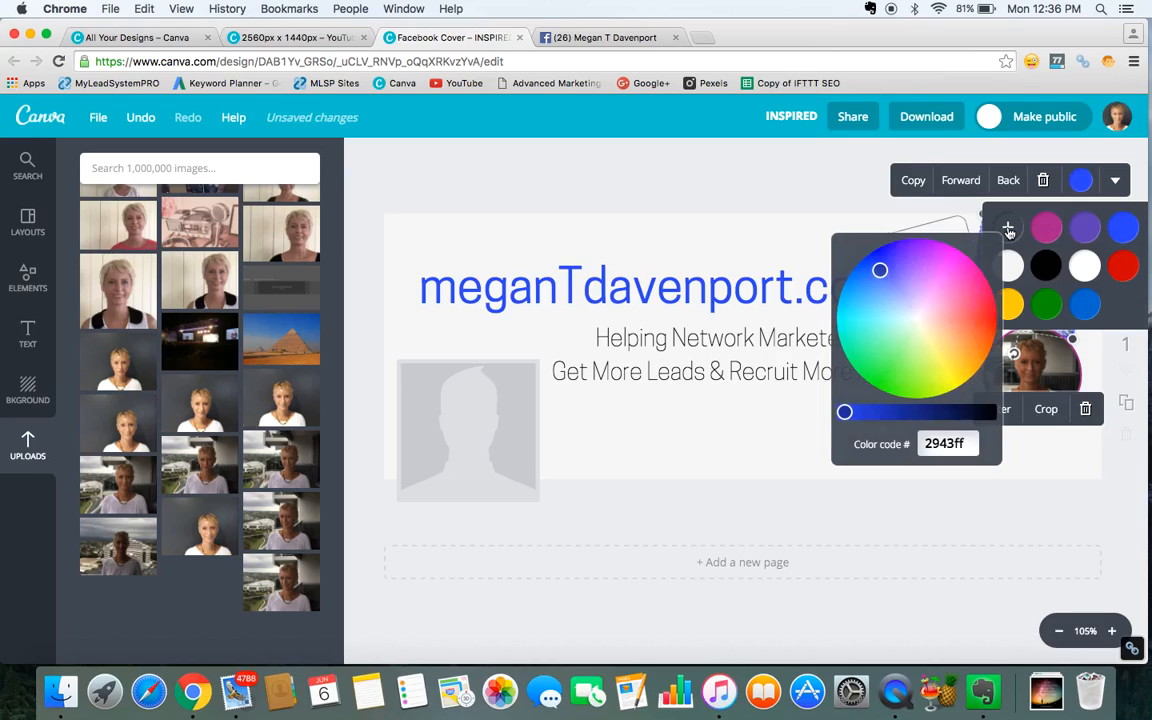
{"action": "left_click", "coordinate": [900, 251]}
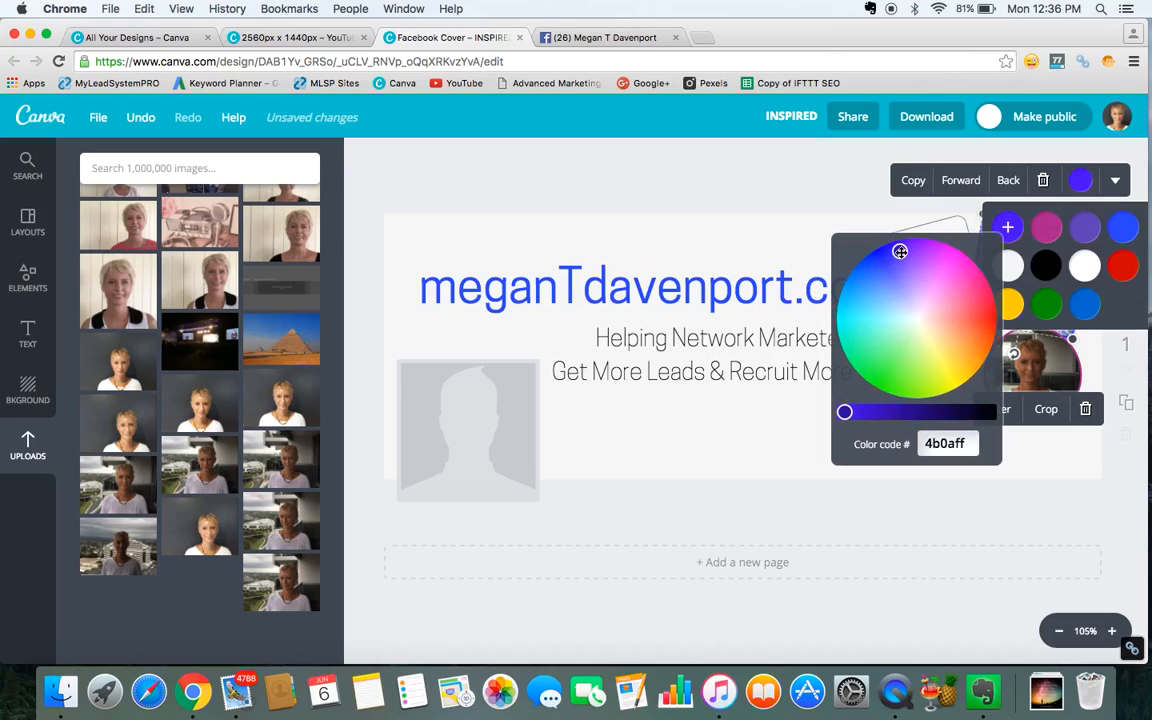
{"action": "left_click", "coordinate": [893, 412]}
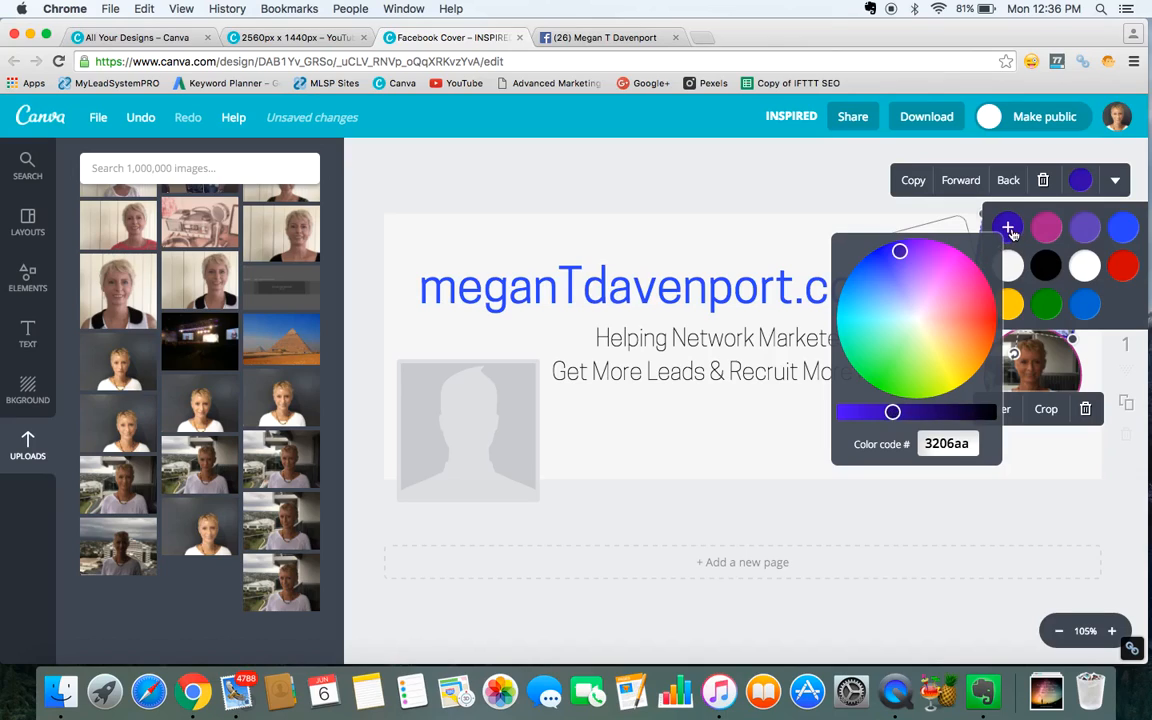
{"action": "left_click", "coordinate": [912, 212]}
{"action": "left_click", "coordinate": [881, 453]}
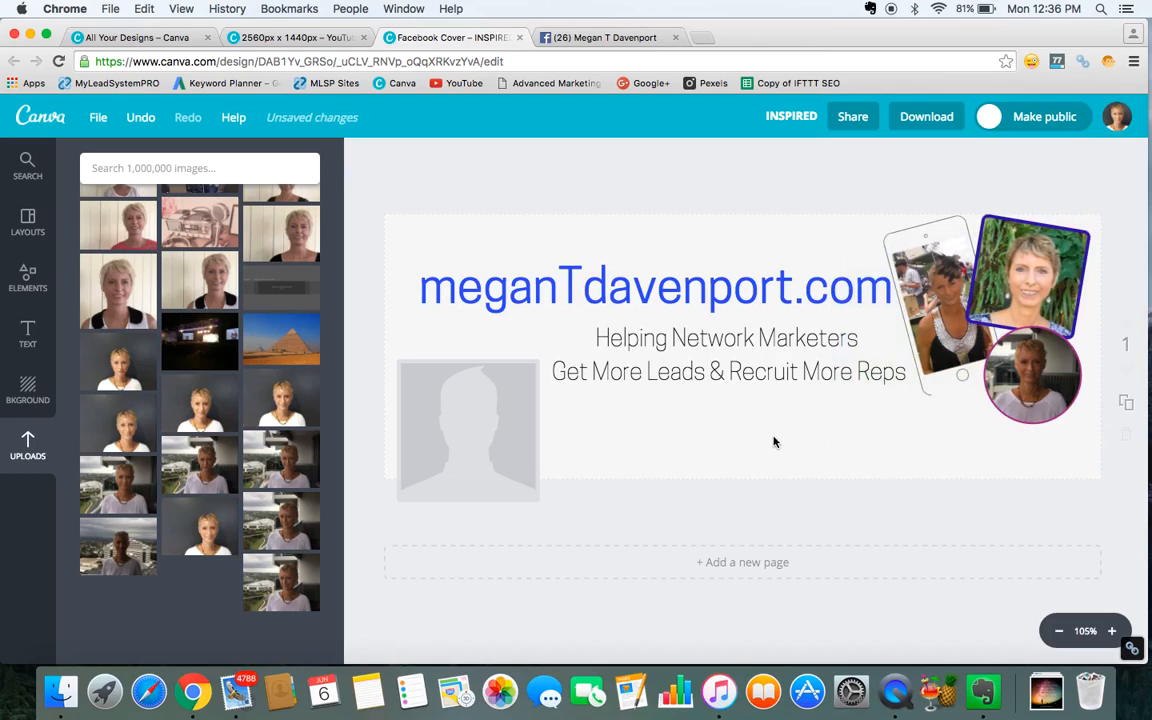
Download the finished cover design as a JPG image for the web.
{"action": "left_click", "coordinate": [707, 423]}
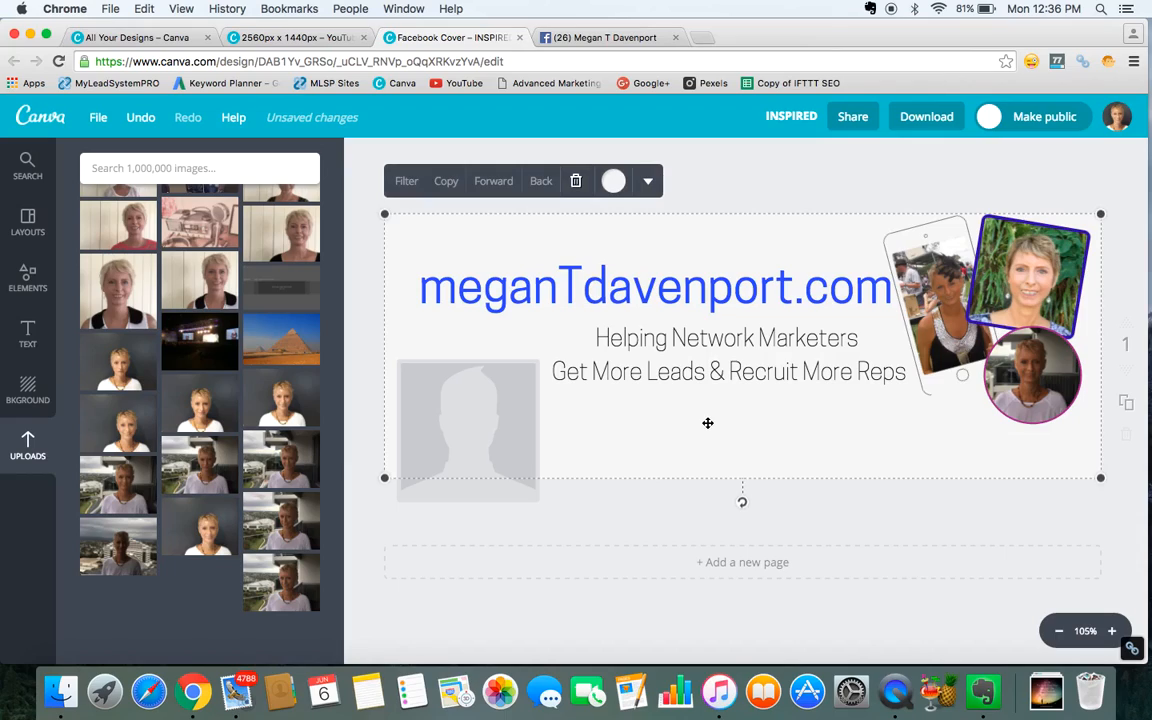
{"action": "left_click", "coordinate": [690, 166]}
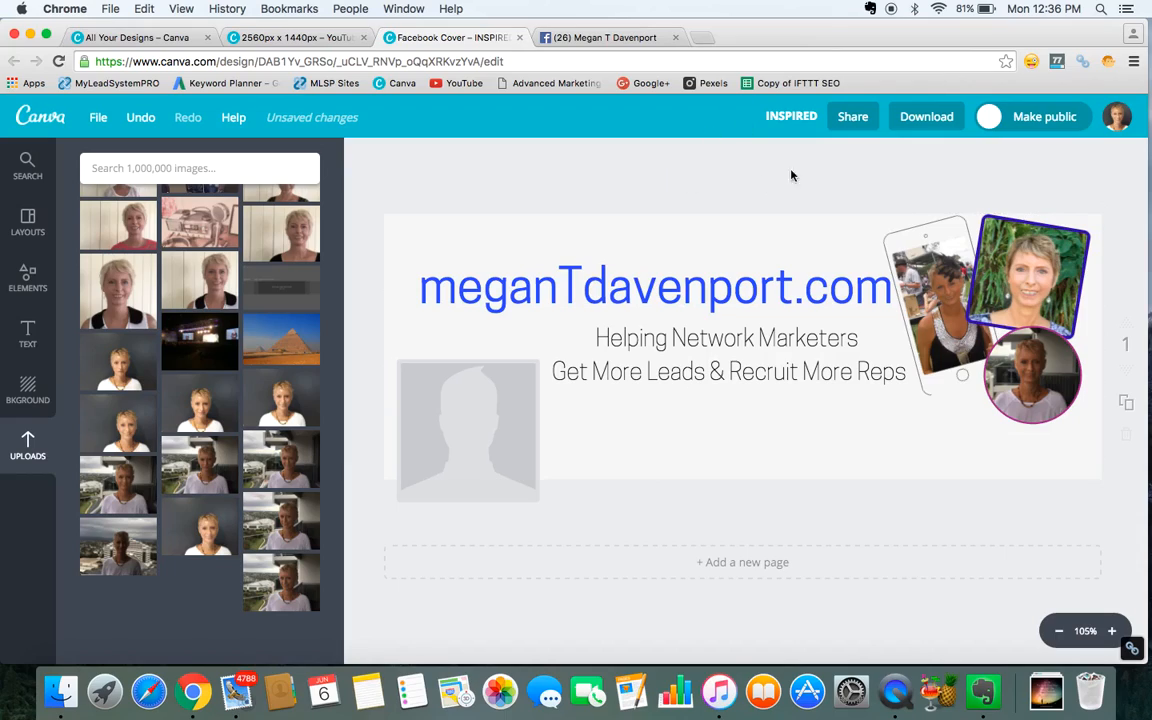
{"action": "left_click", "coordinate": [929, 119]}
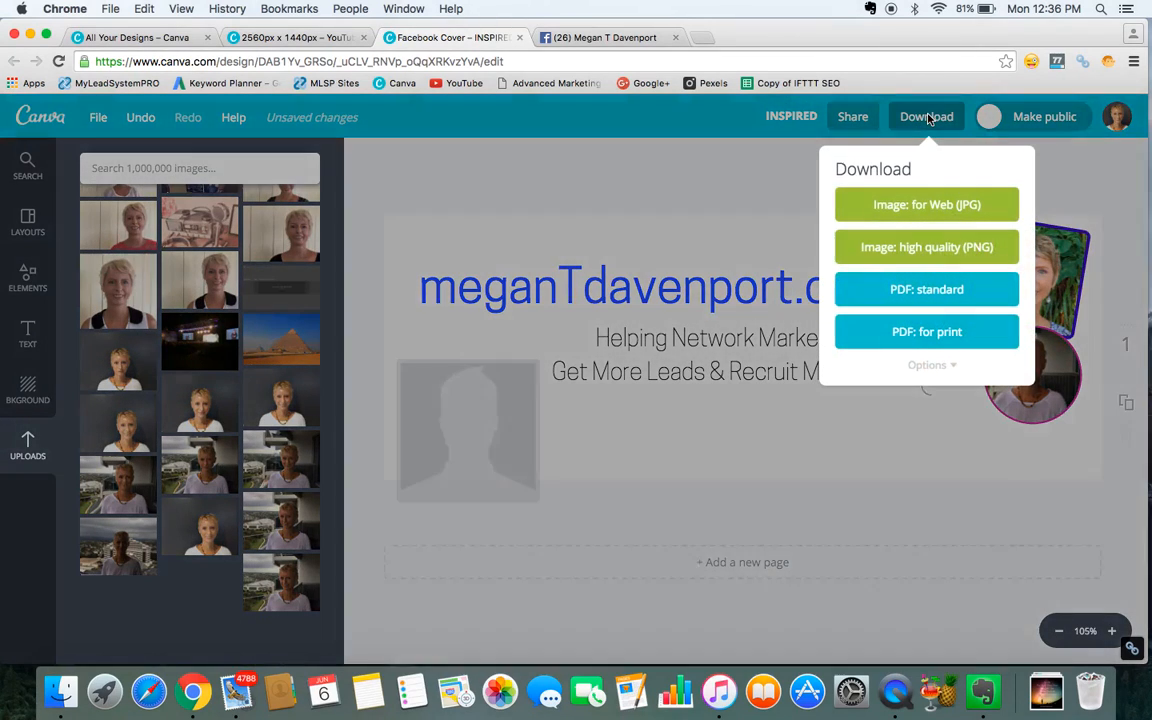
{"action": "left_click", "coordinate": [920, 205]}
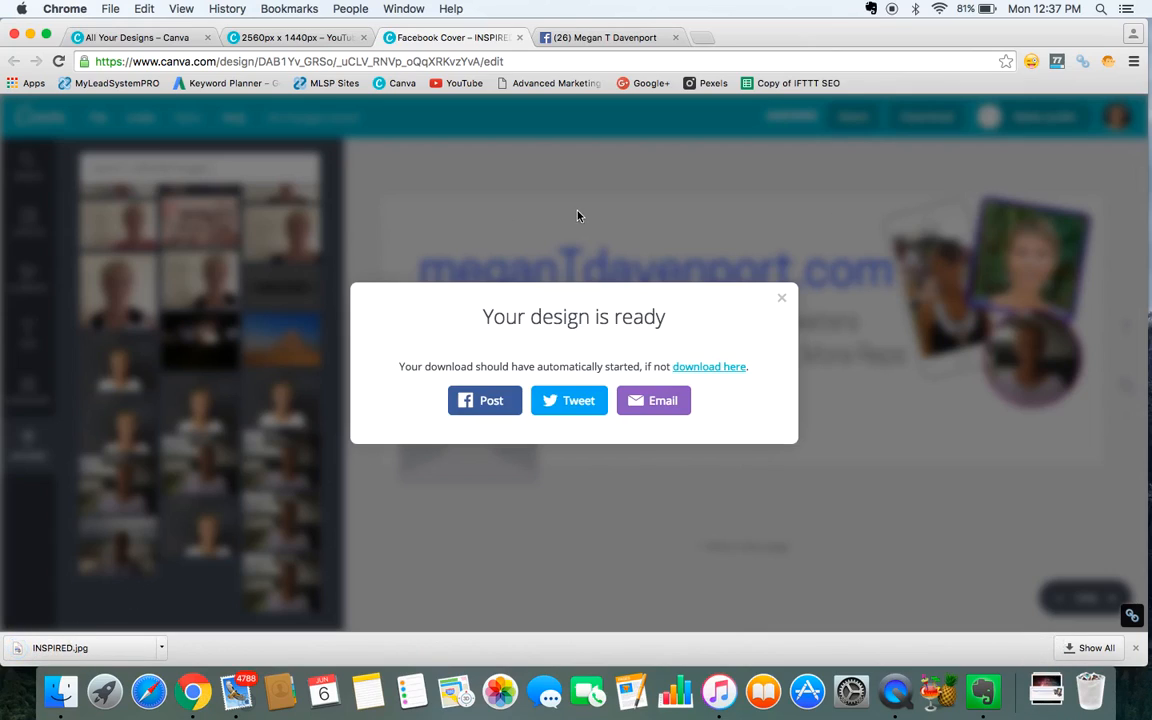
Switch to the Facebook page and upload INSPIRED.jpg from Downloads as the new cover photo.
{"action": "left_click", "coordinate": [610, 38]}
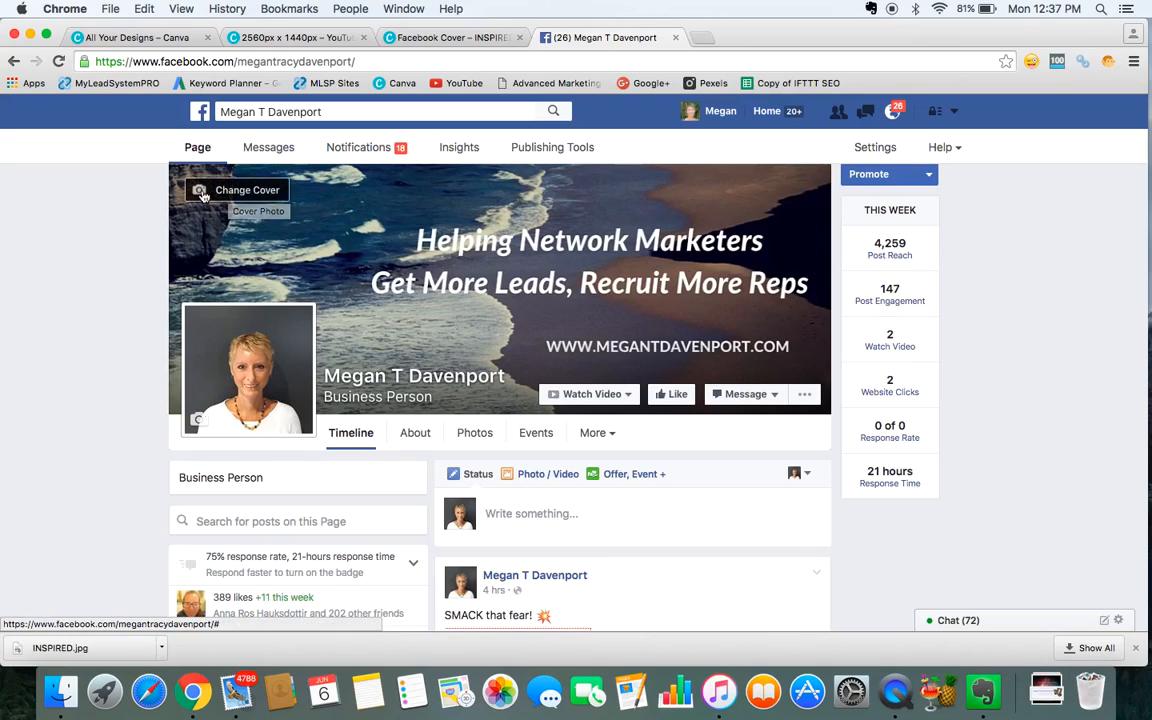
{"action": "left_click", "coordinate": [202, 194]}
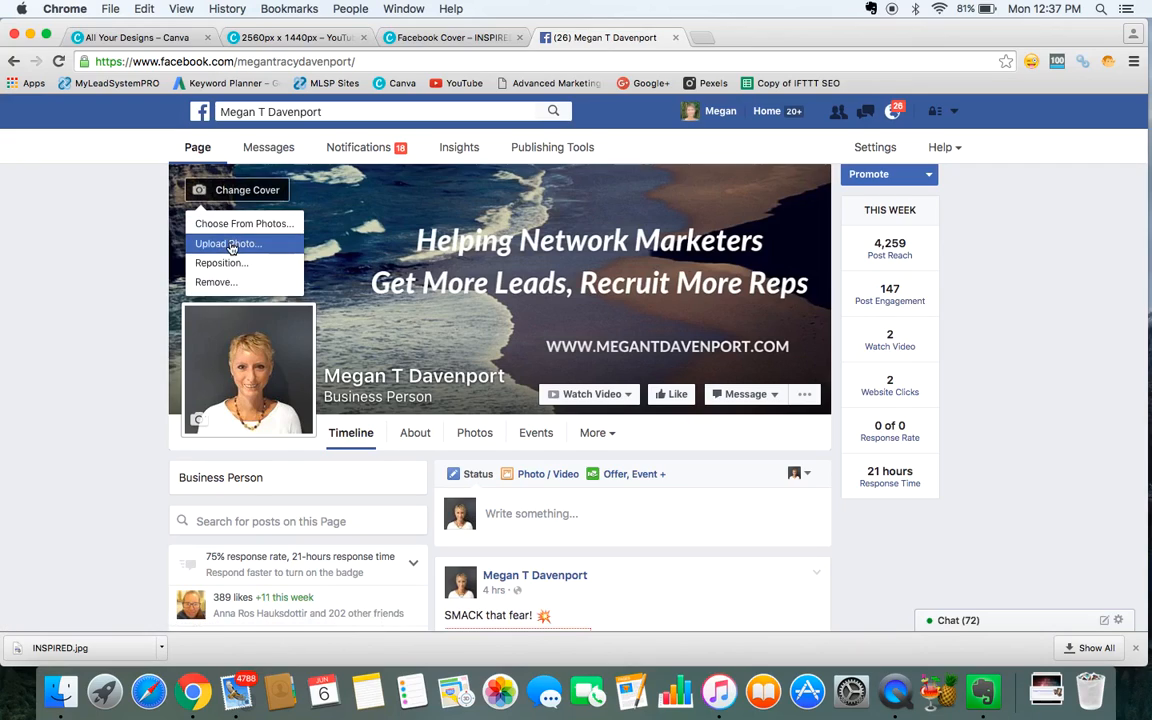
{"action": "left_click", "coordinate": [230, 245]}
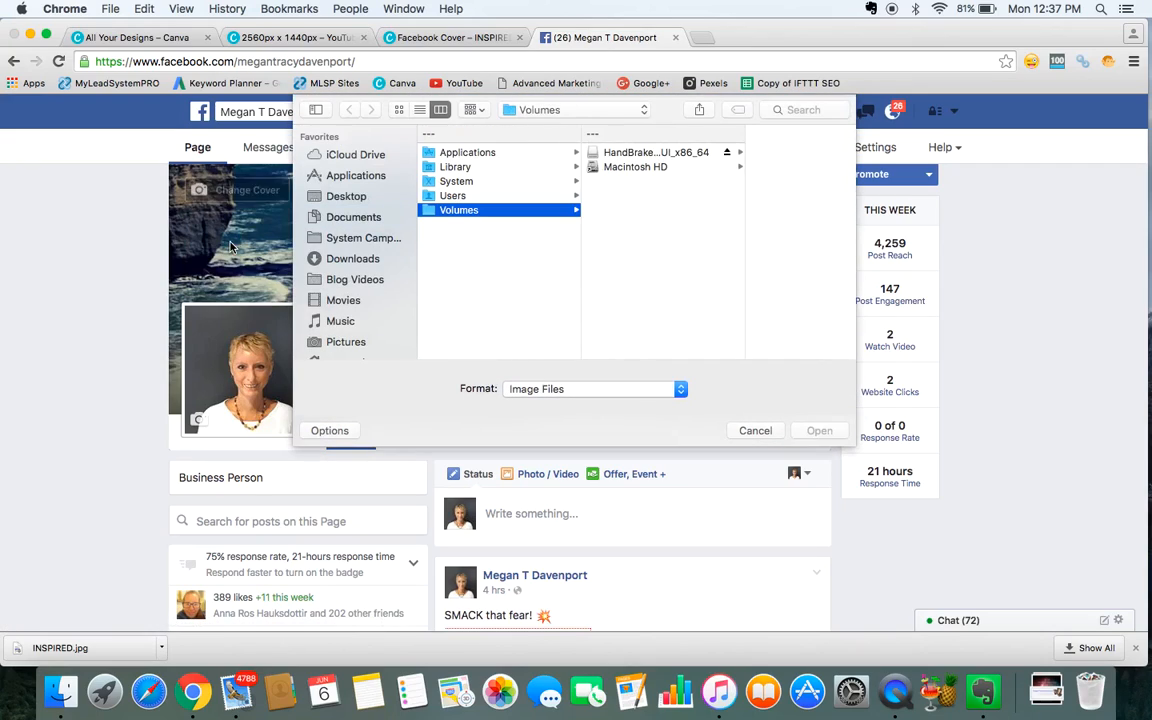
{"action": "left_click", "coordinate": [350, 260]}
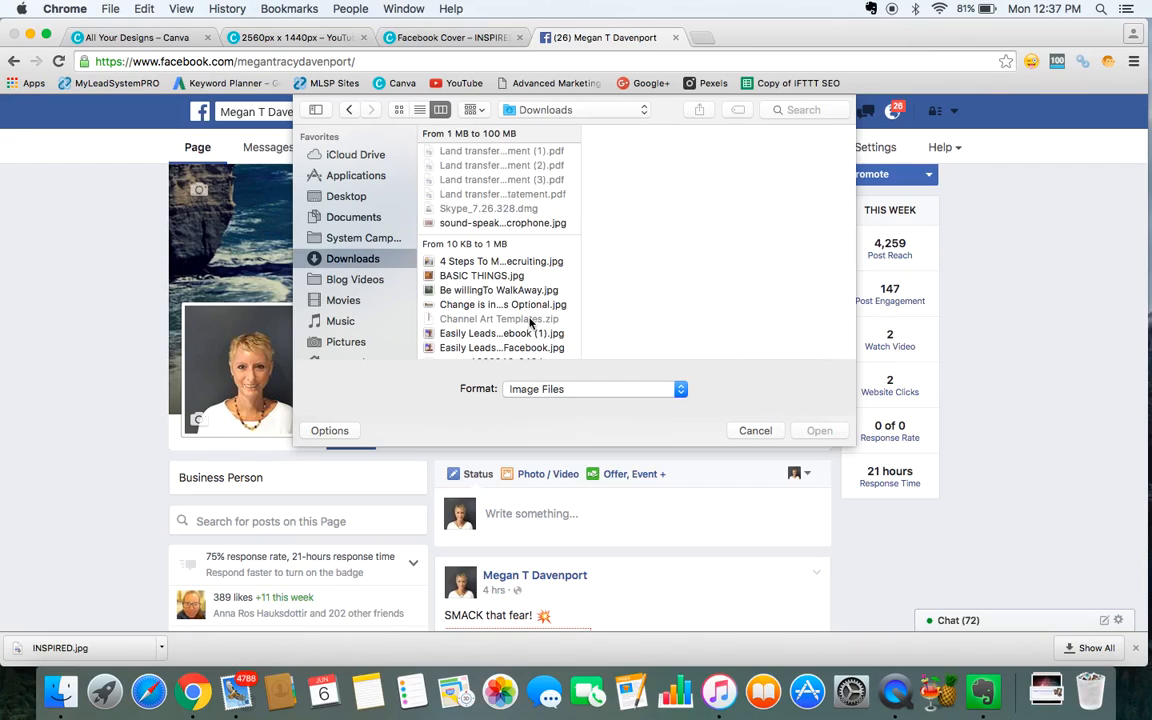
{"action": "scroll", "coordinate": [530, 318], "scroll_direction": "down", "scroll_amount": 10}
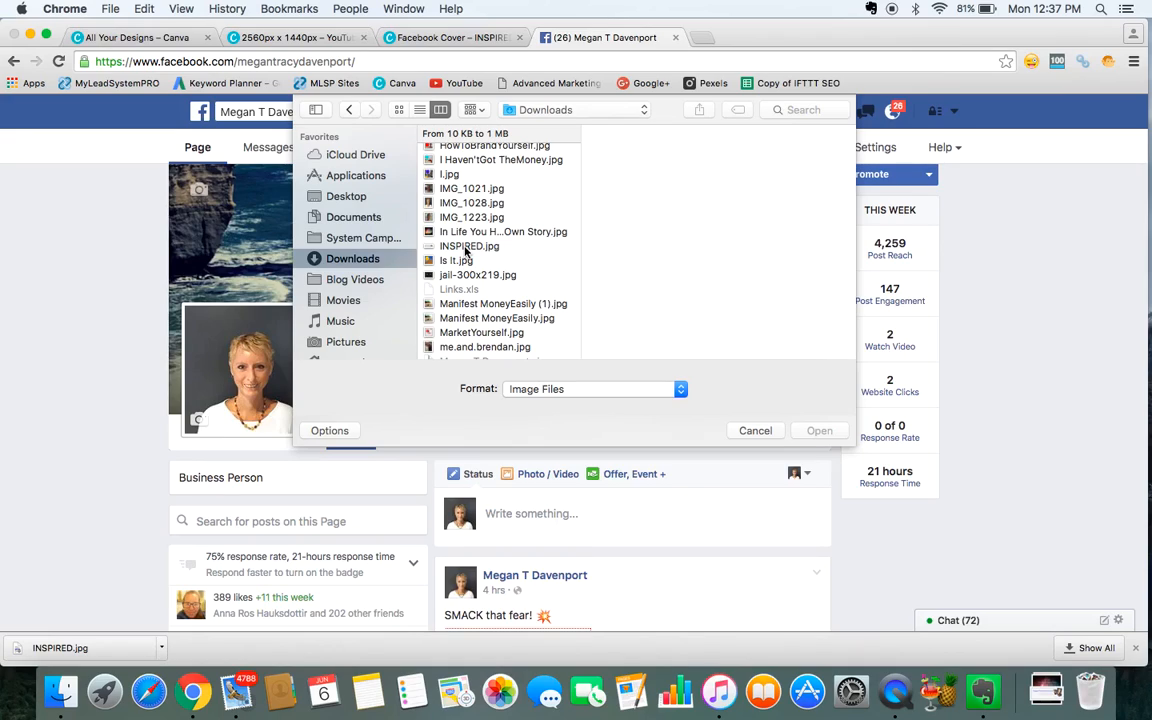
{"action": "left_click", "coordinate": [465, 248]}
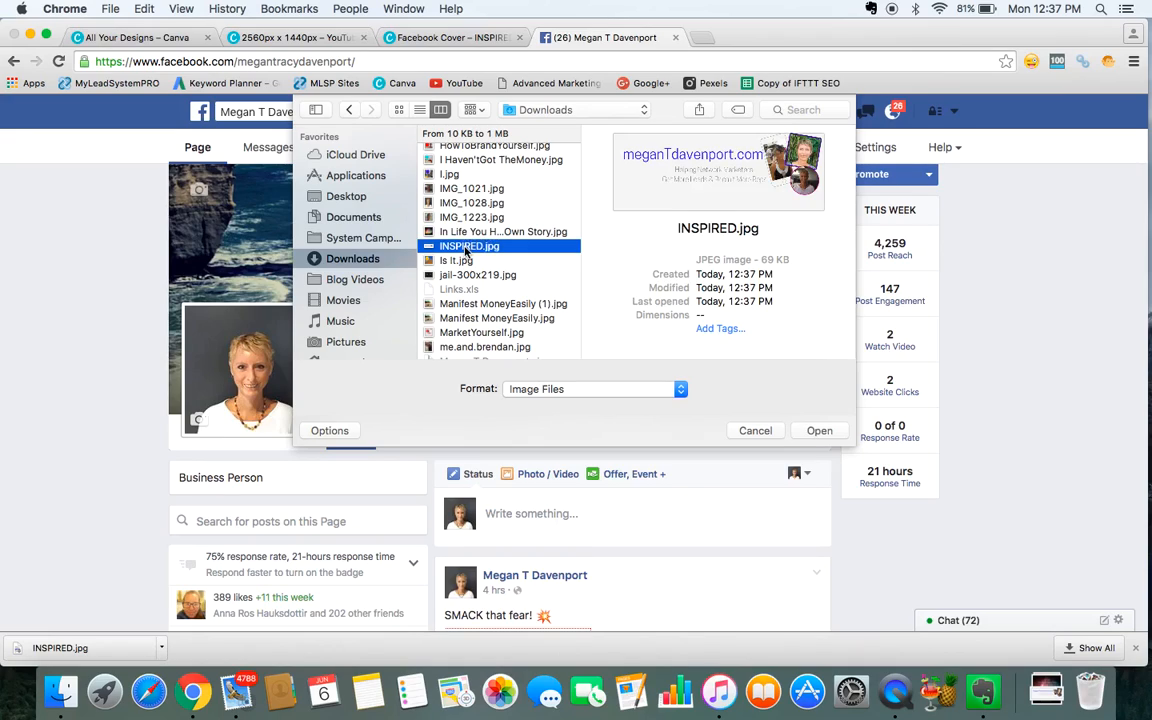
{"action": "double_click", "coordinate": [465, 248]}
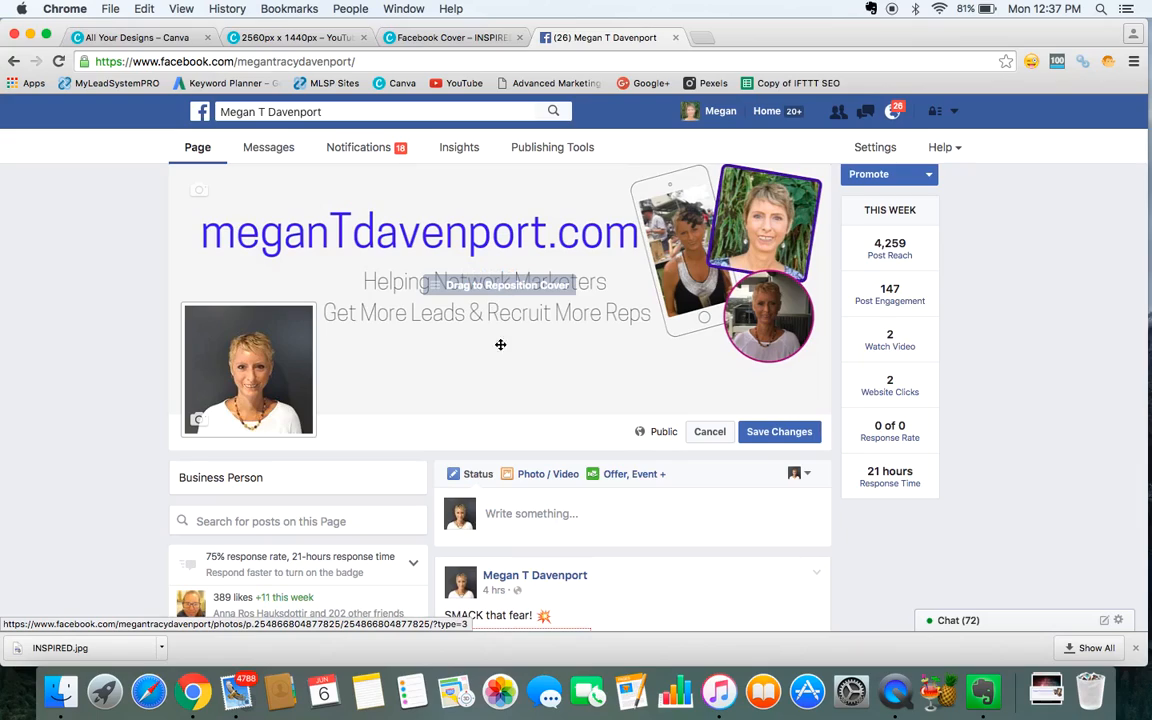
Nudge the new cover slightly downward and save the changes.
{"action": "mouse_move", "coordinate": [494, 288]}
{"action": "left_mouse_down"}
{"action": "mouse_move", "coordinate": [495, 311]}
{"action": "mouse_move", "coordinate": [494, 293]}
{"action": "mouse_move", "coordinate": [458, 291]}
{"action": "mouse_move", "coordinate": [501, 257]}
{"action": "mouse_move", "coordinate": [511, 303]}
{"action": "mouse_move", "coordinate": [499, 279]}
{"action": "mouse_move", "coordinate": [493, 299]}
{"action": "left_mouse_up"}
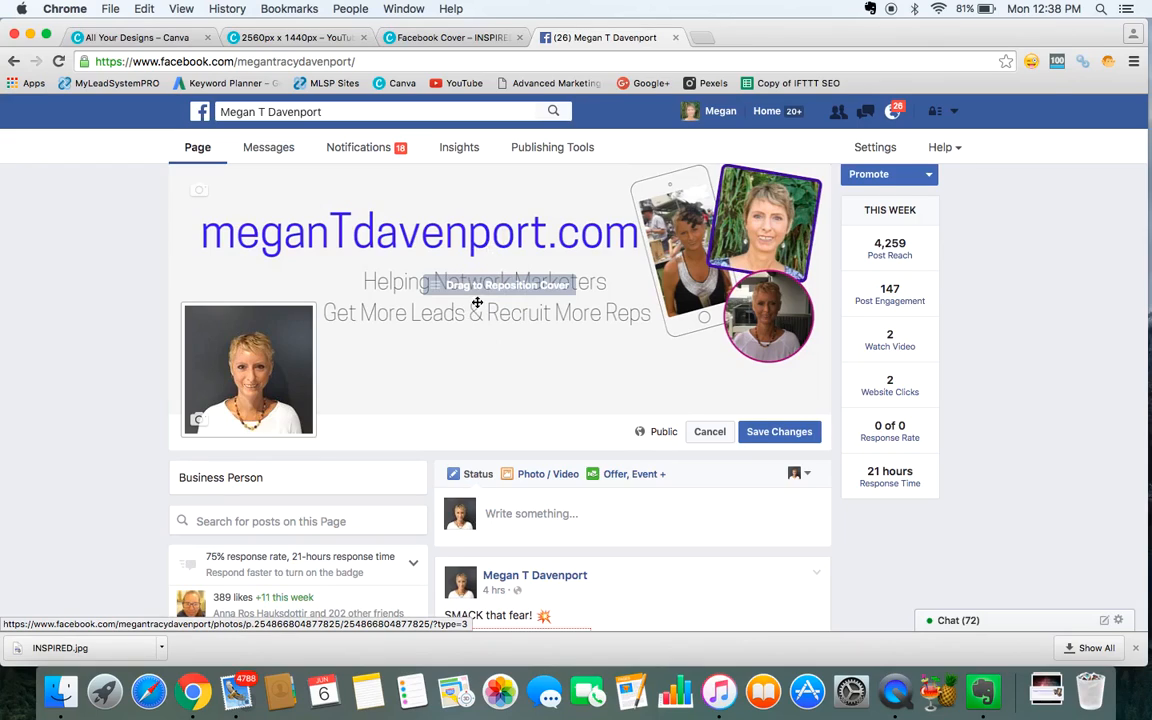
{"action": "left_click", "coordinate": [781, 431]}
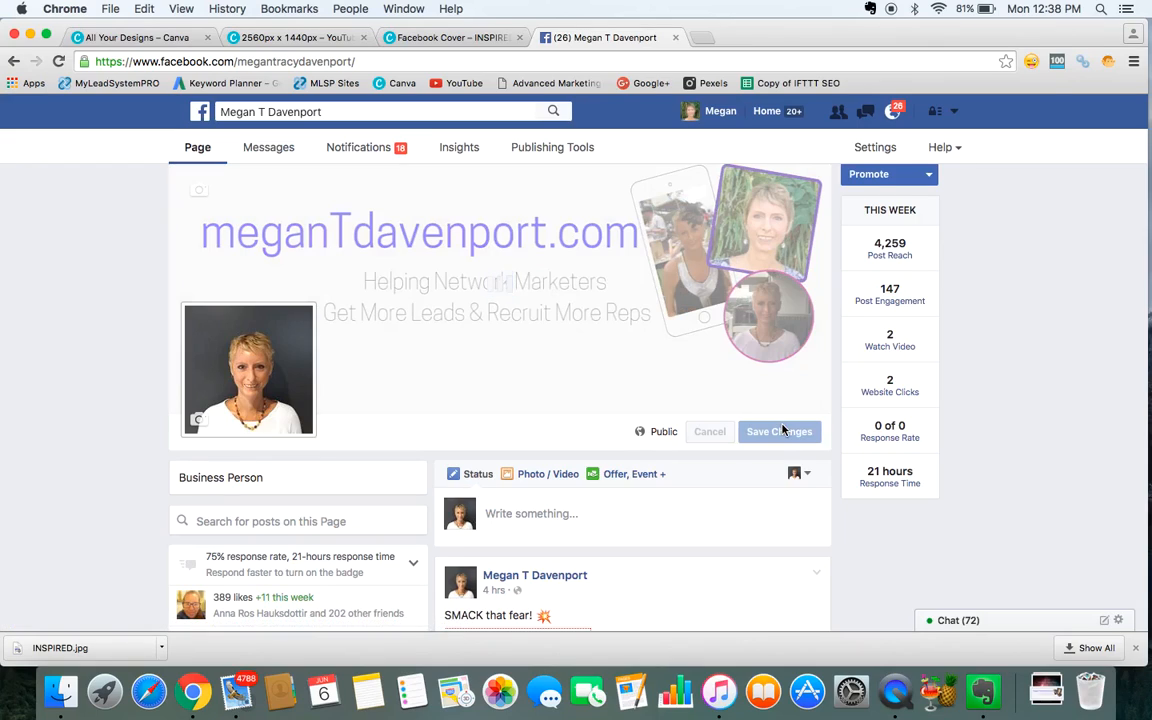